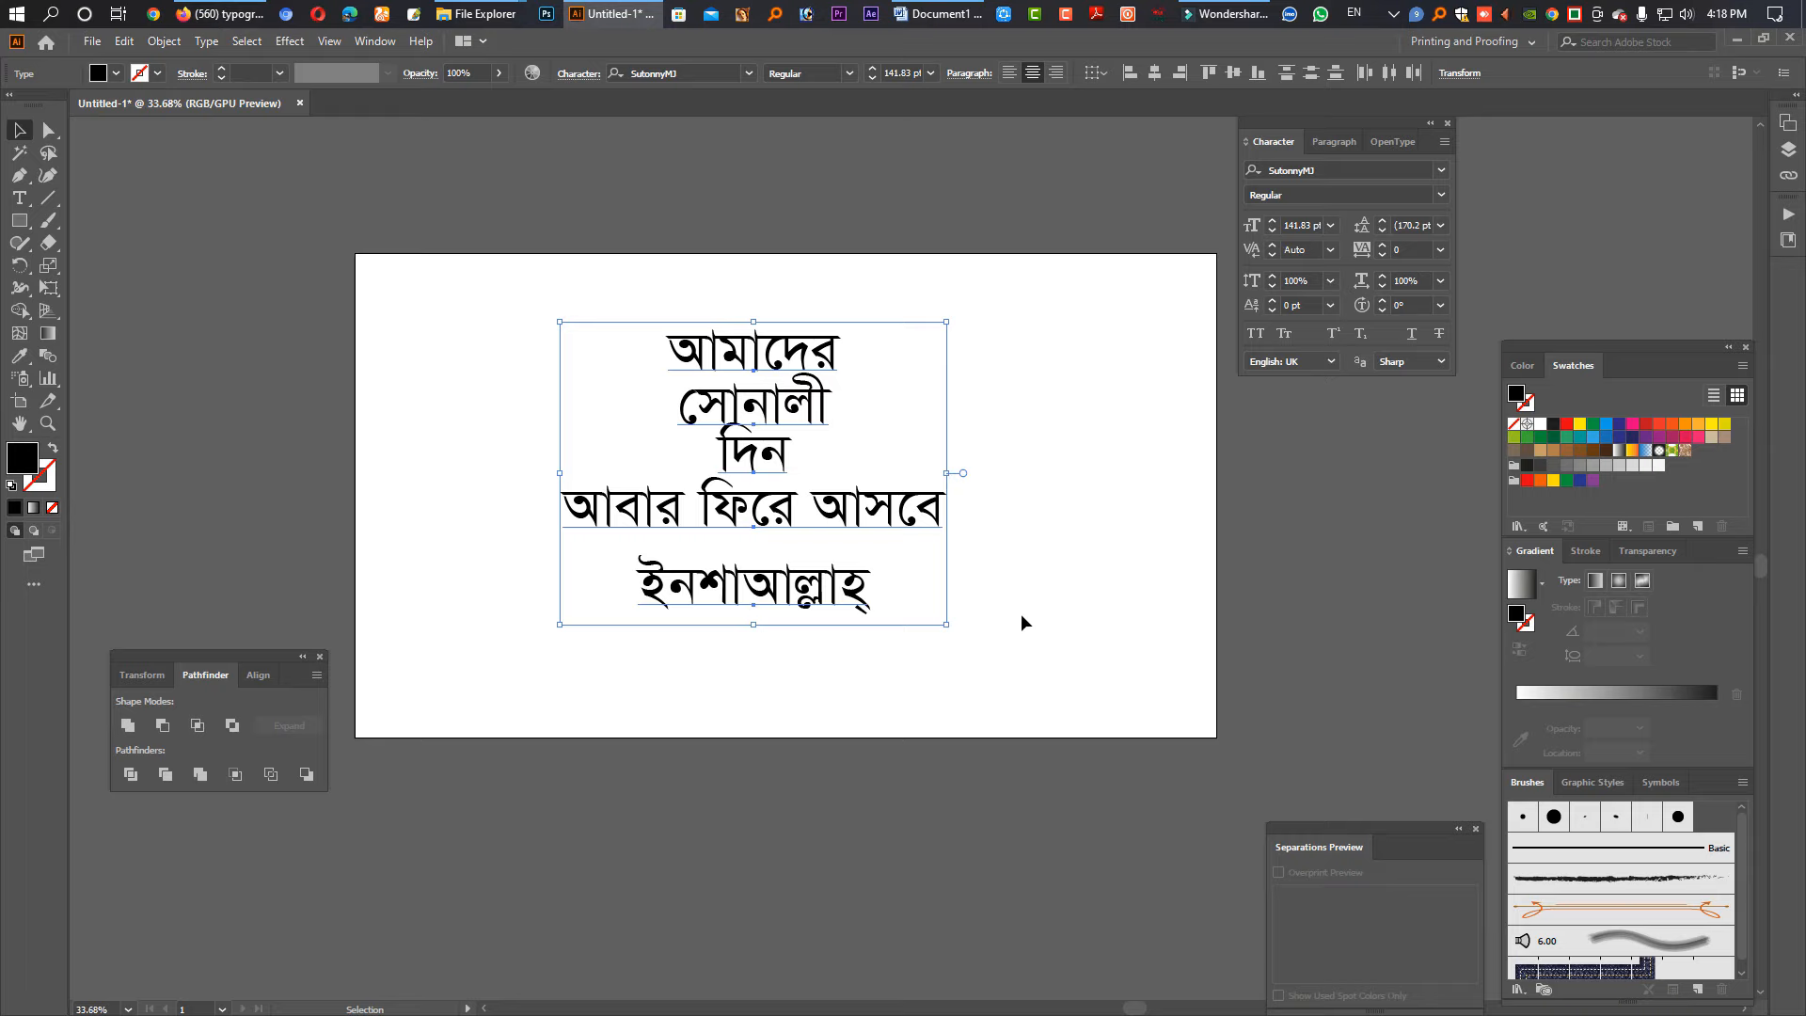
# Step: Move the text lines আমাদের, আবার ফিরে আসবে and ইনশাআল্লাহ্ off the artboard to the area below it
pyautogui.moveTo(1003, 658); pyautogui.dragTo(841, 499)
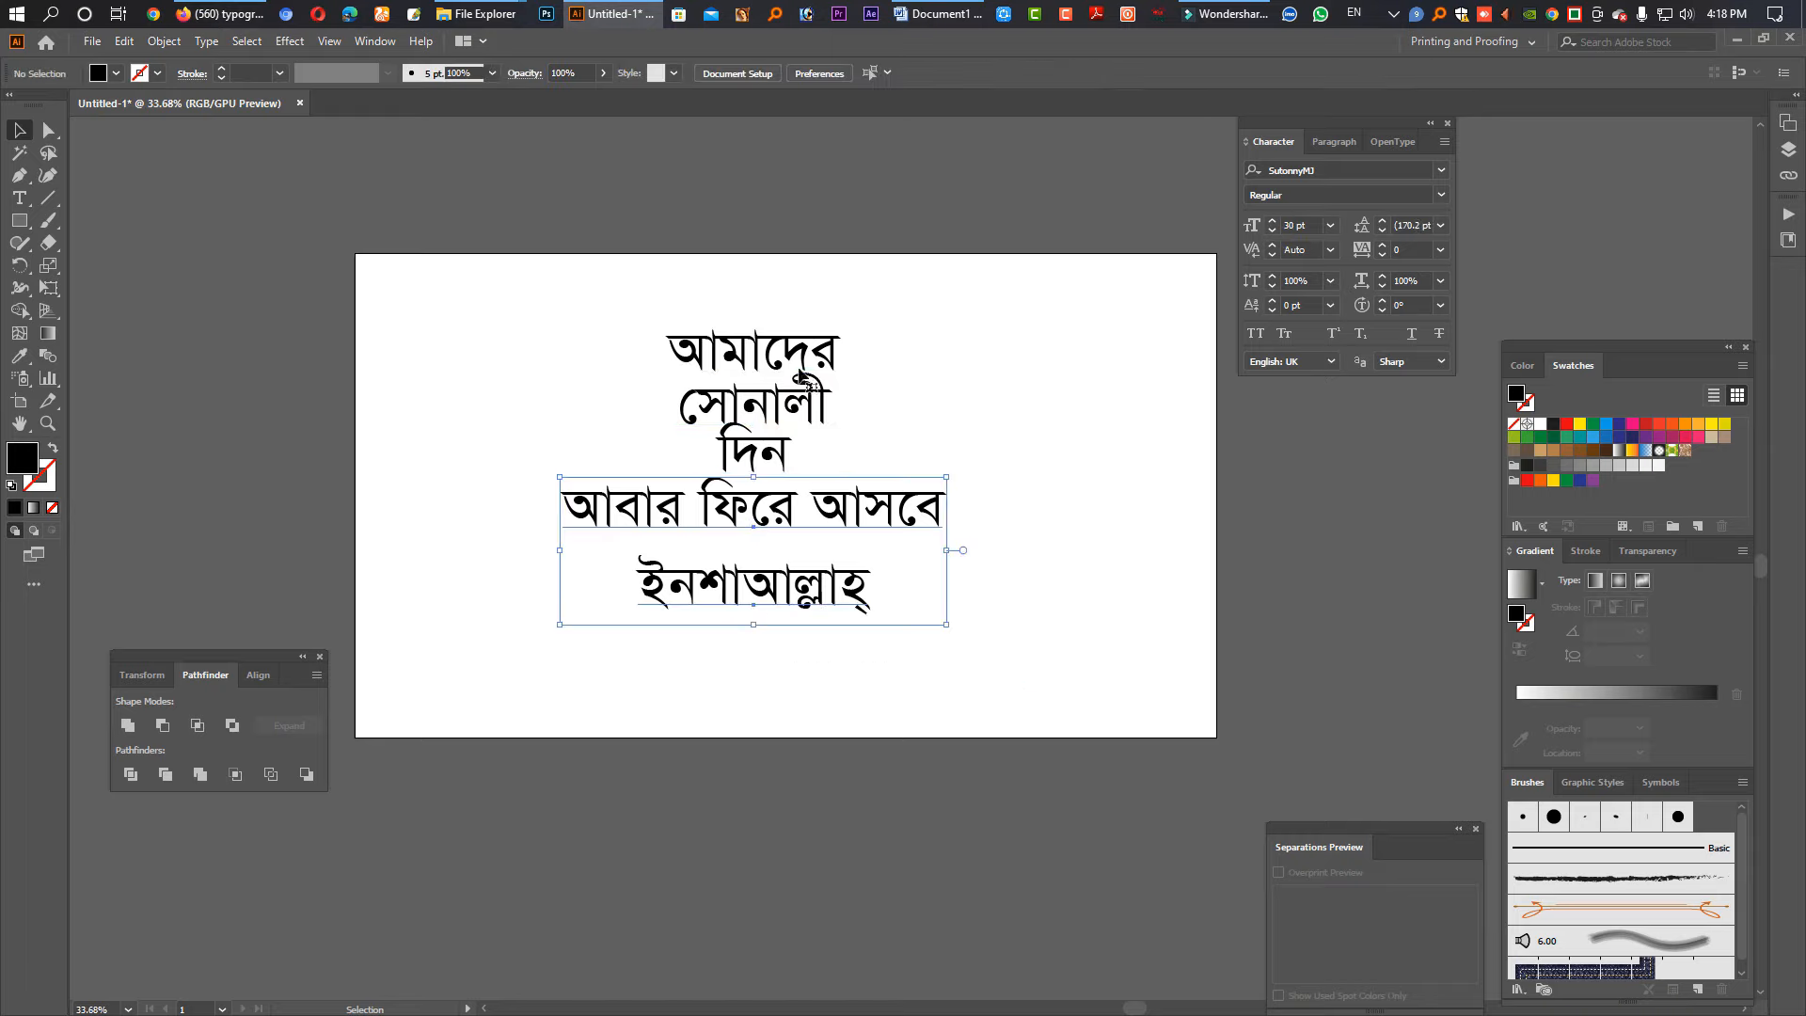
pyautogui.keyDown('shift'); pyautogui.click(804, 376); pyautogui.keyUp('shift')
pyautogui.moveTo(804, 376); pyautogui.dragTo(804, 823)
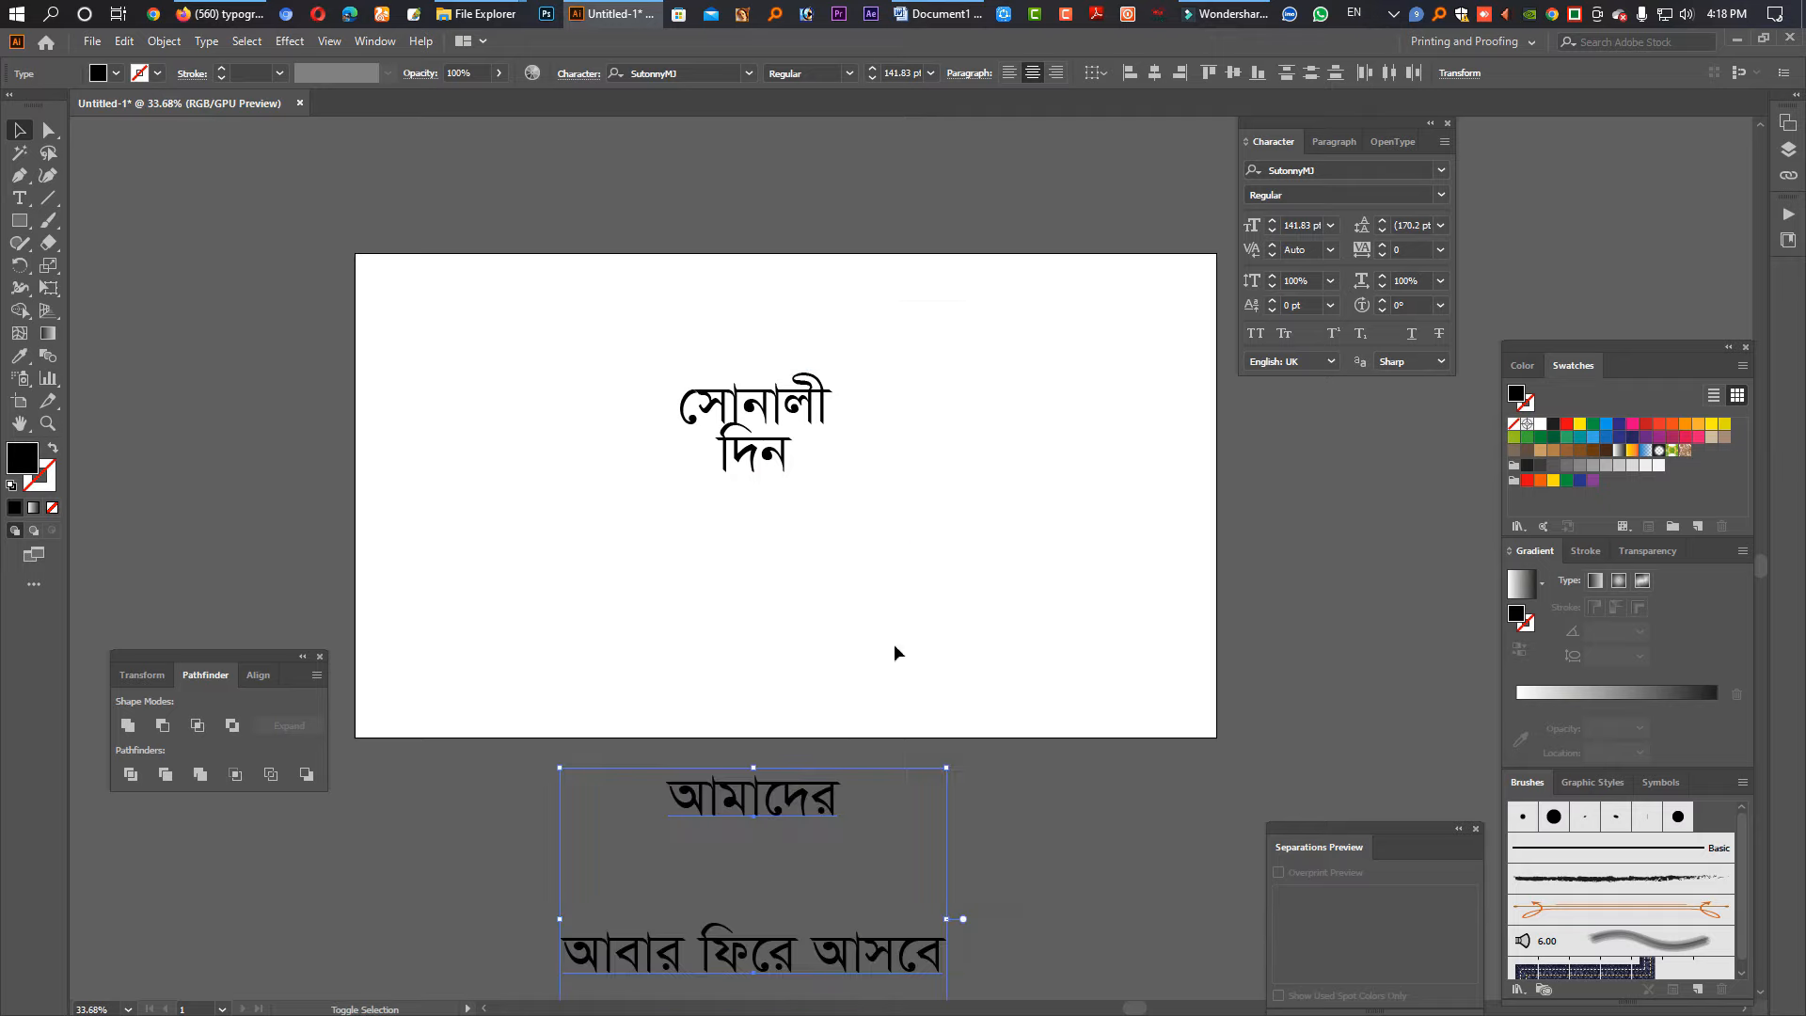
pyautogui.click(899, 605)
pyautogui.hotkey('ctrl', '0')
# Step: Change the font of the words সোনালী and দিন to Fazlay Sejuti ANSI V2
pyautogui.moveTo(959, 606); pyautogui.dragTo(799, 475)
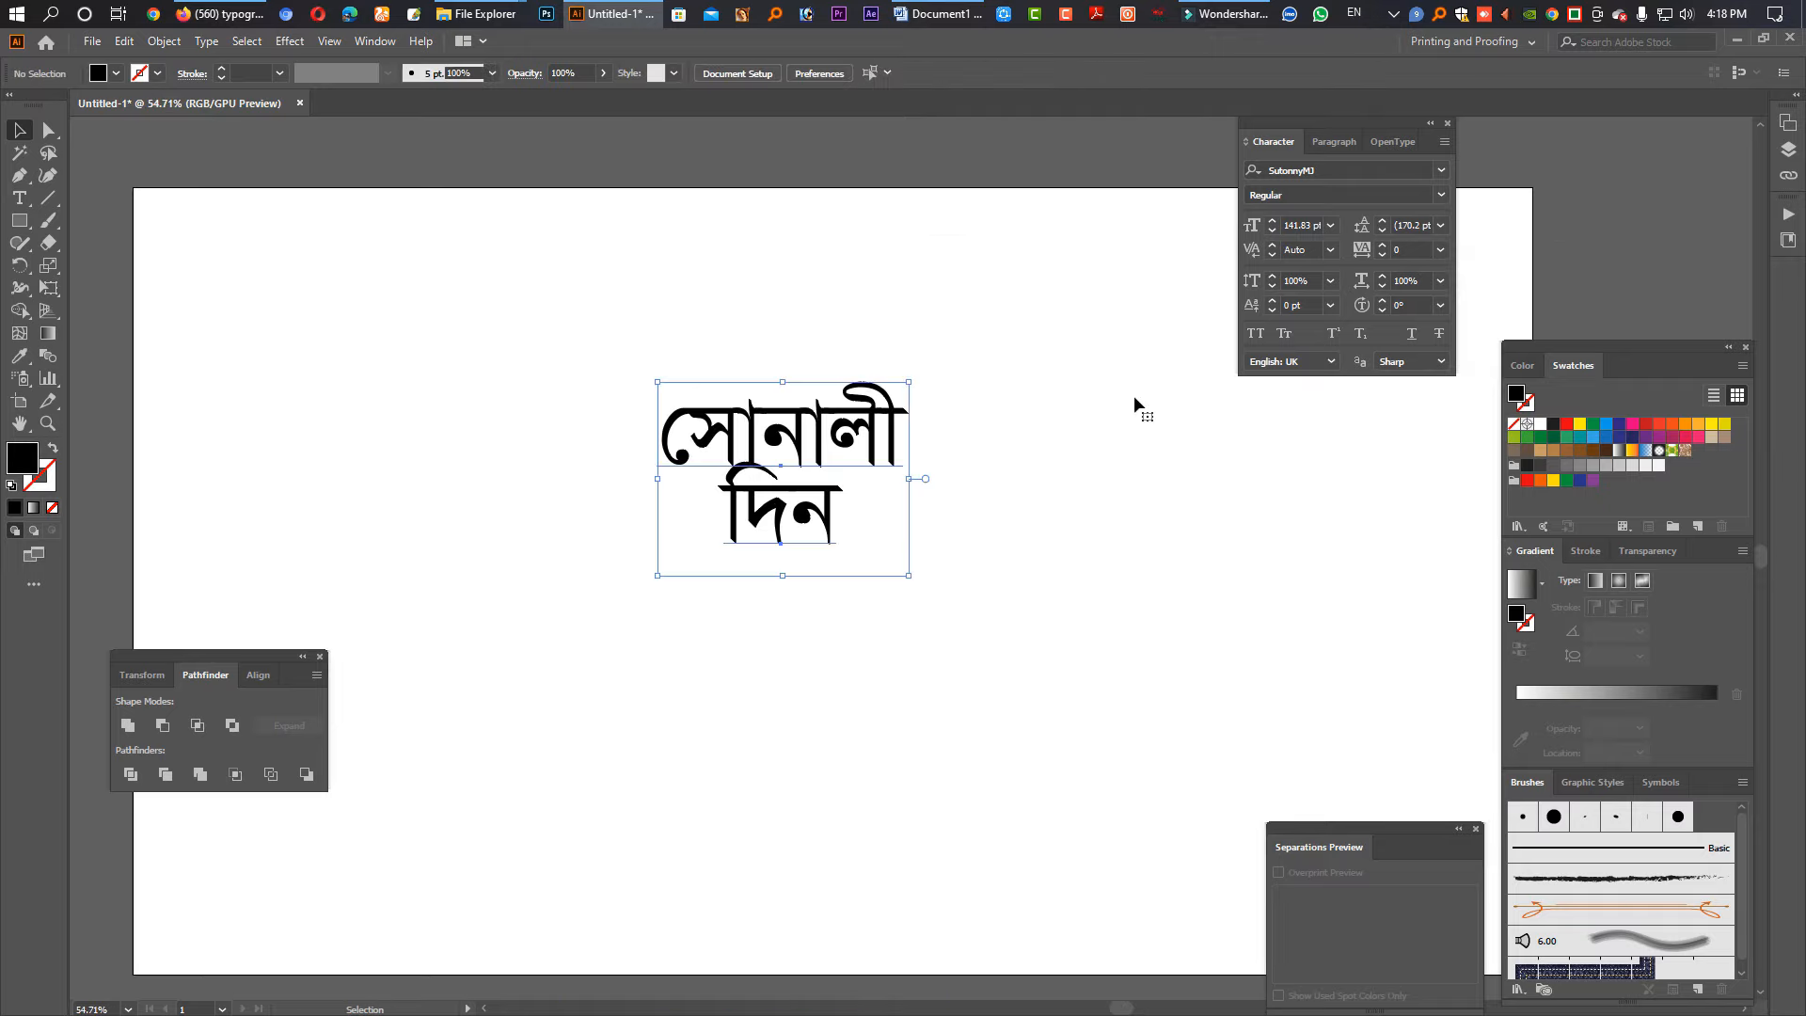
pyautogui.click(1317, 171)
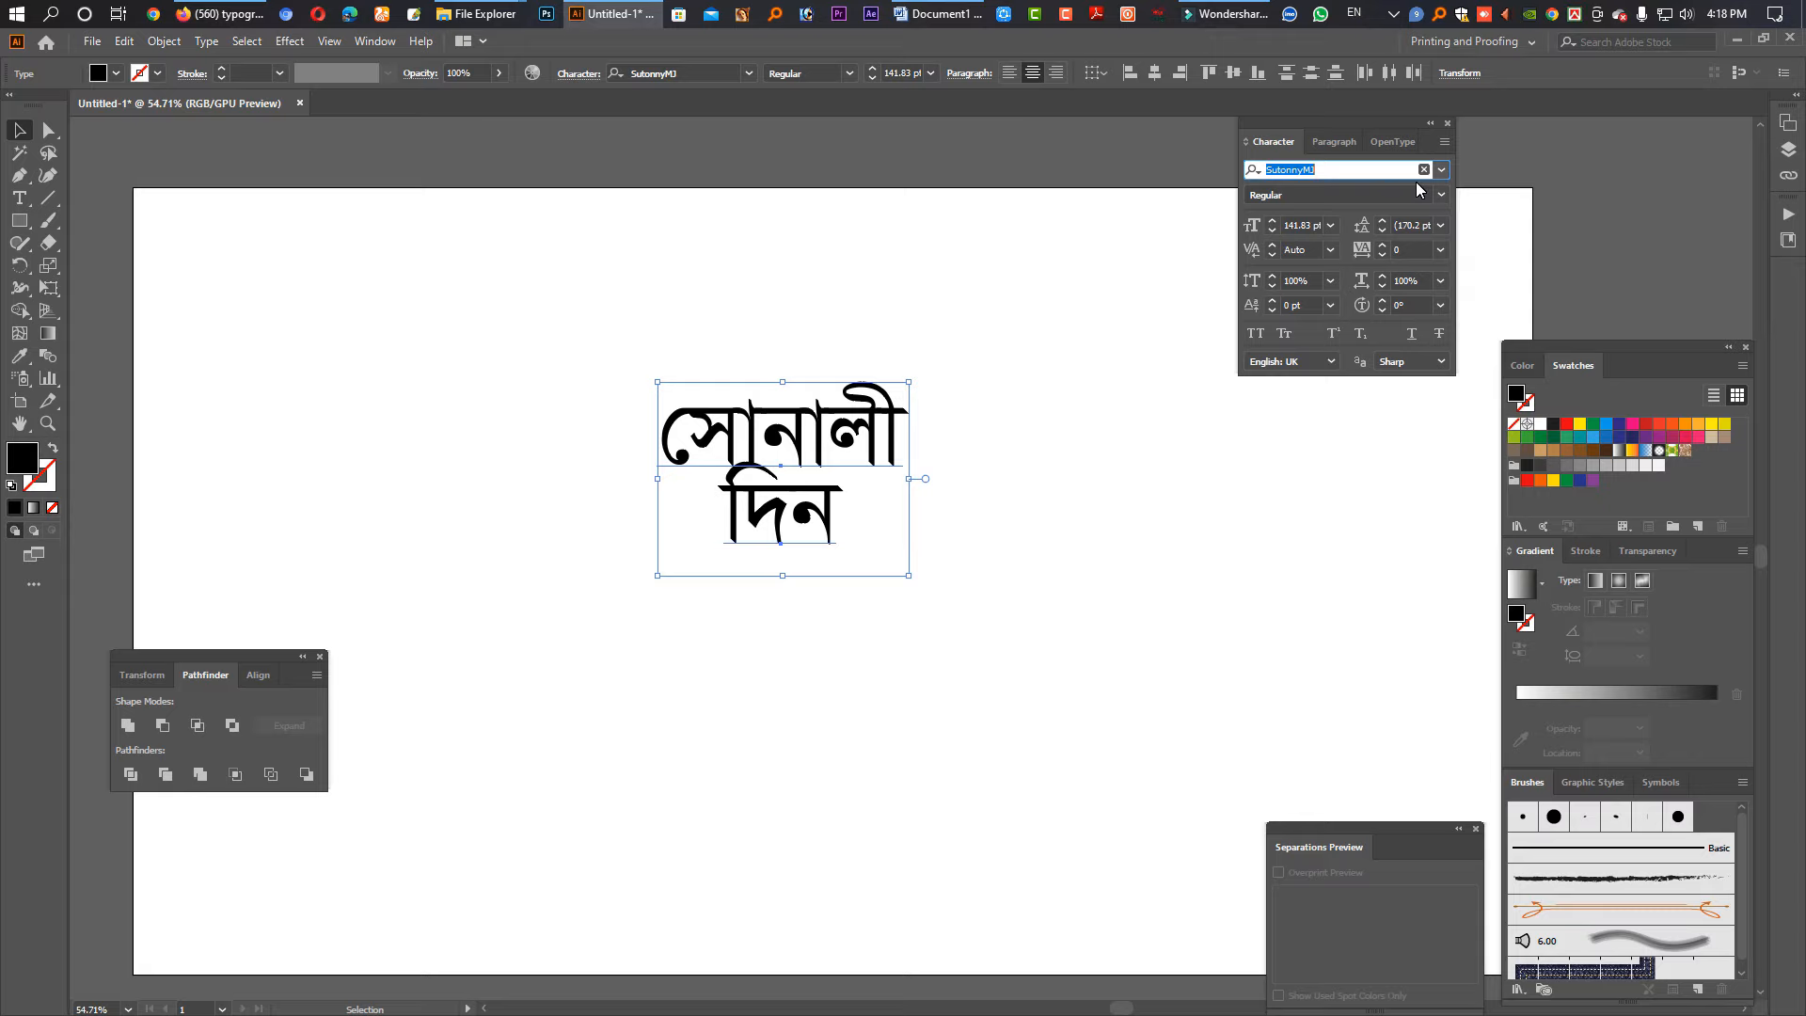
pyautogui.write('Faz')
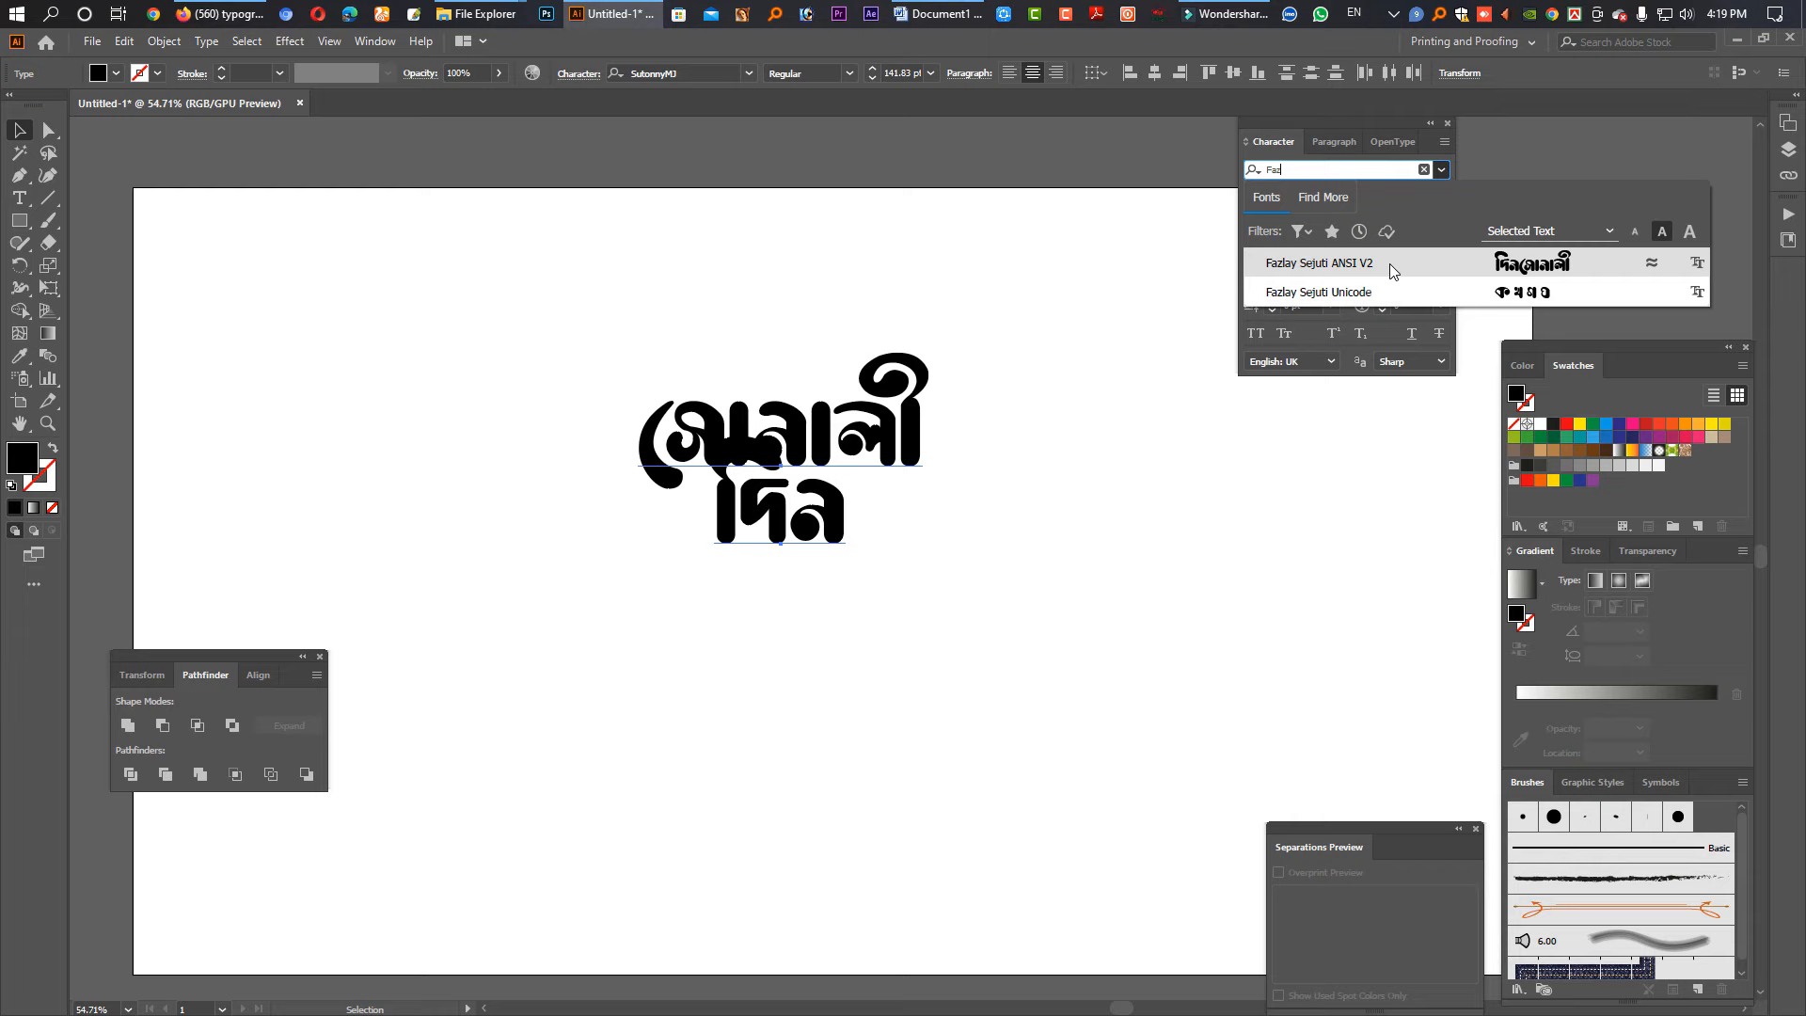
pyautogui.click(1390, 270)
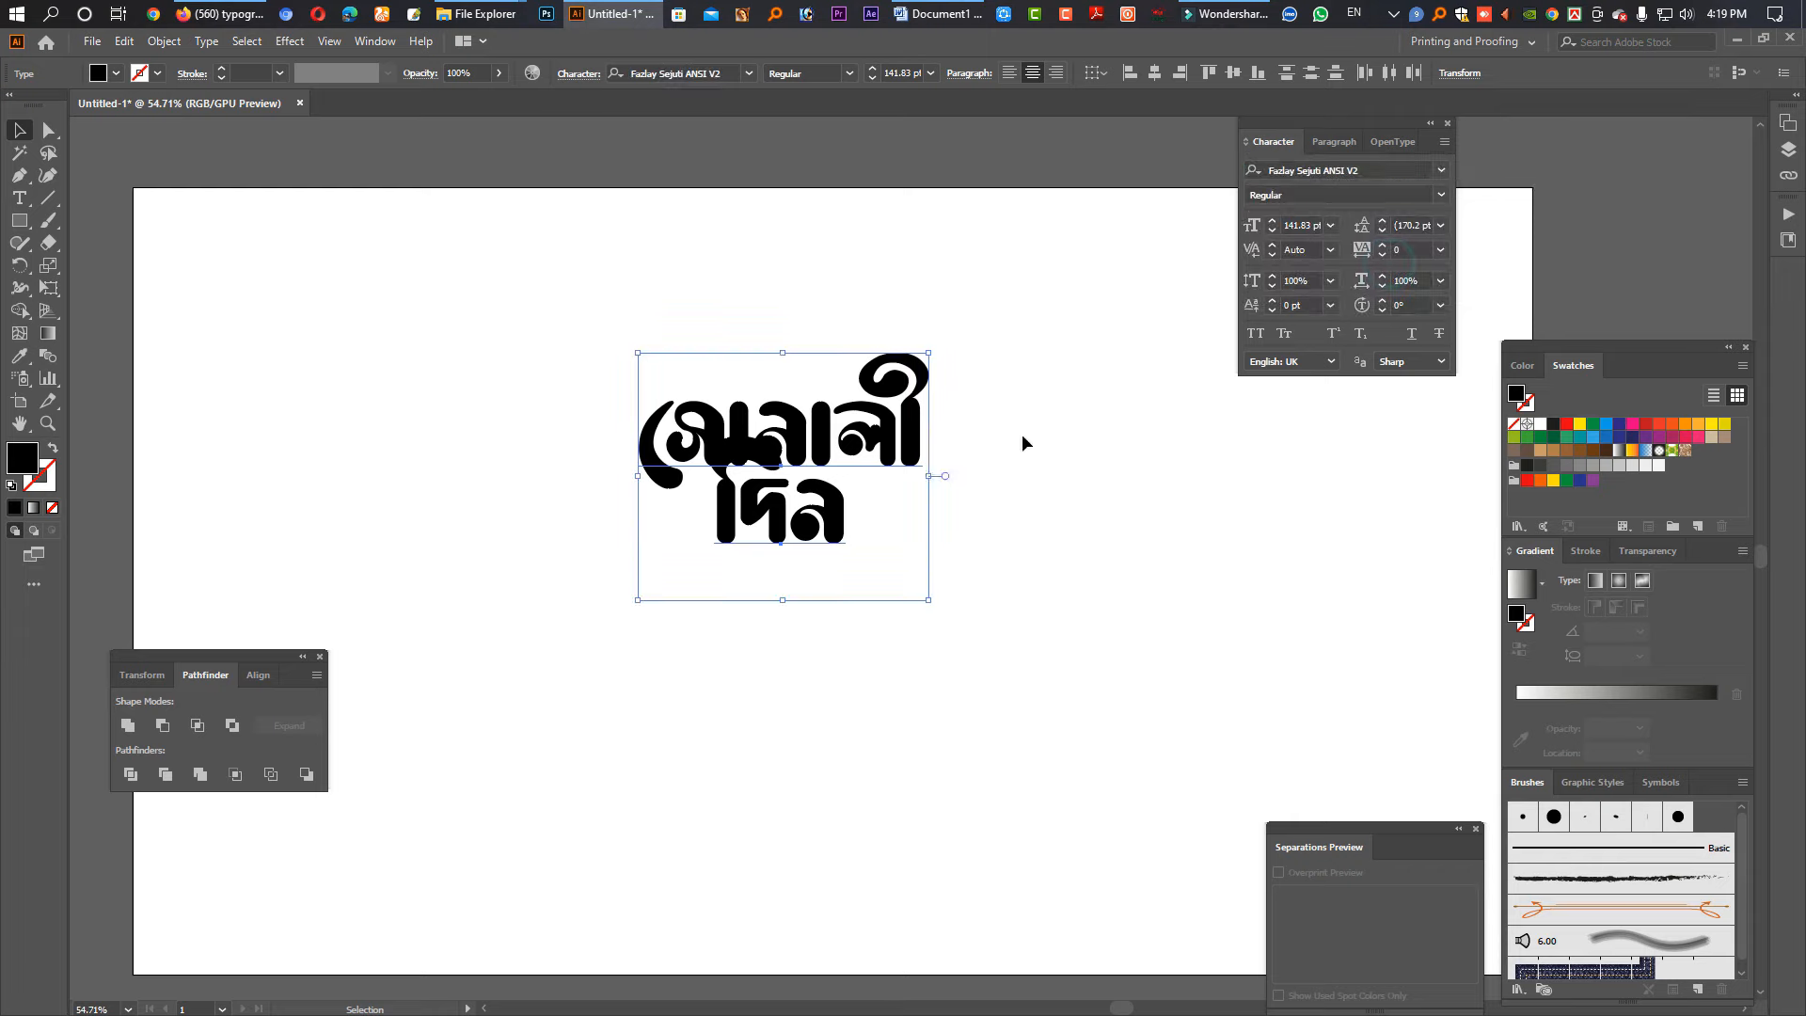
# Step: Move দিন lower, clear of সোনালী, and enlarge both words together to about 191 pt
pyautogui.click(934, 532)
pyautogui.moveTo(794, 540); pyautogui.dragTo(794, 616)
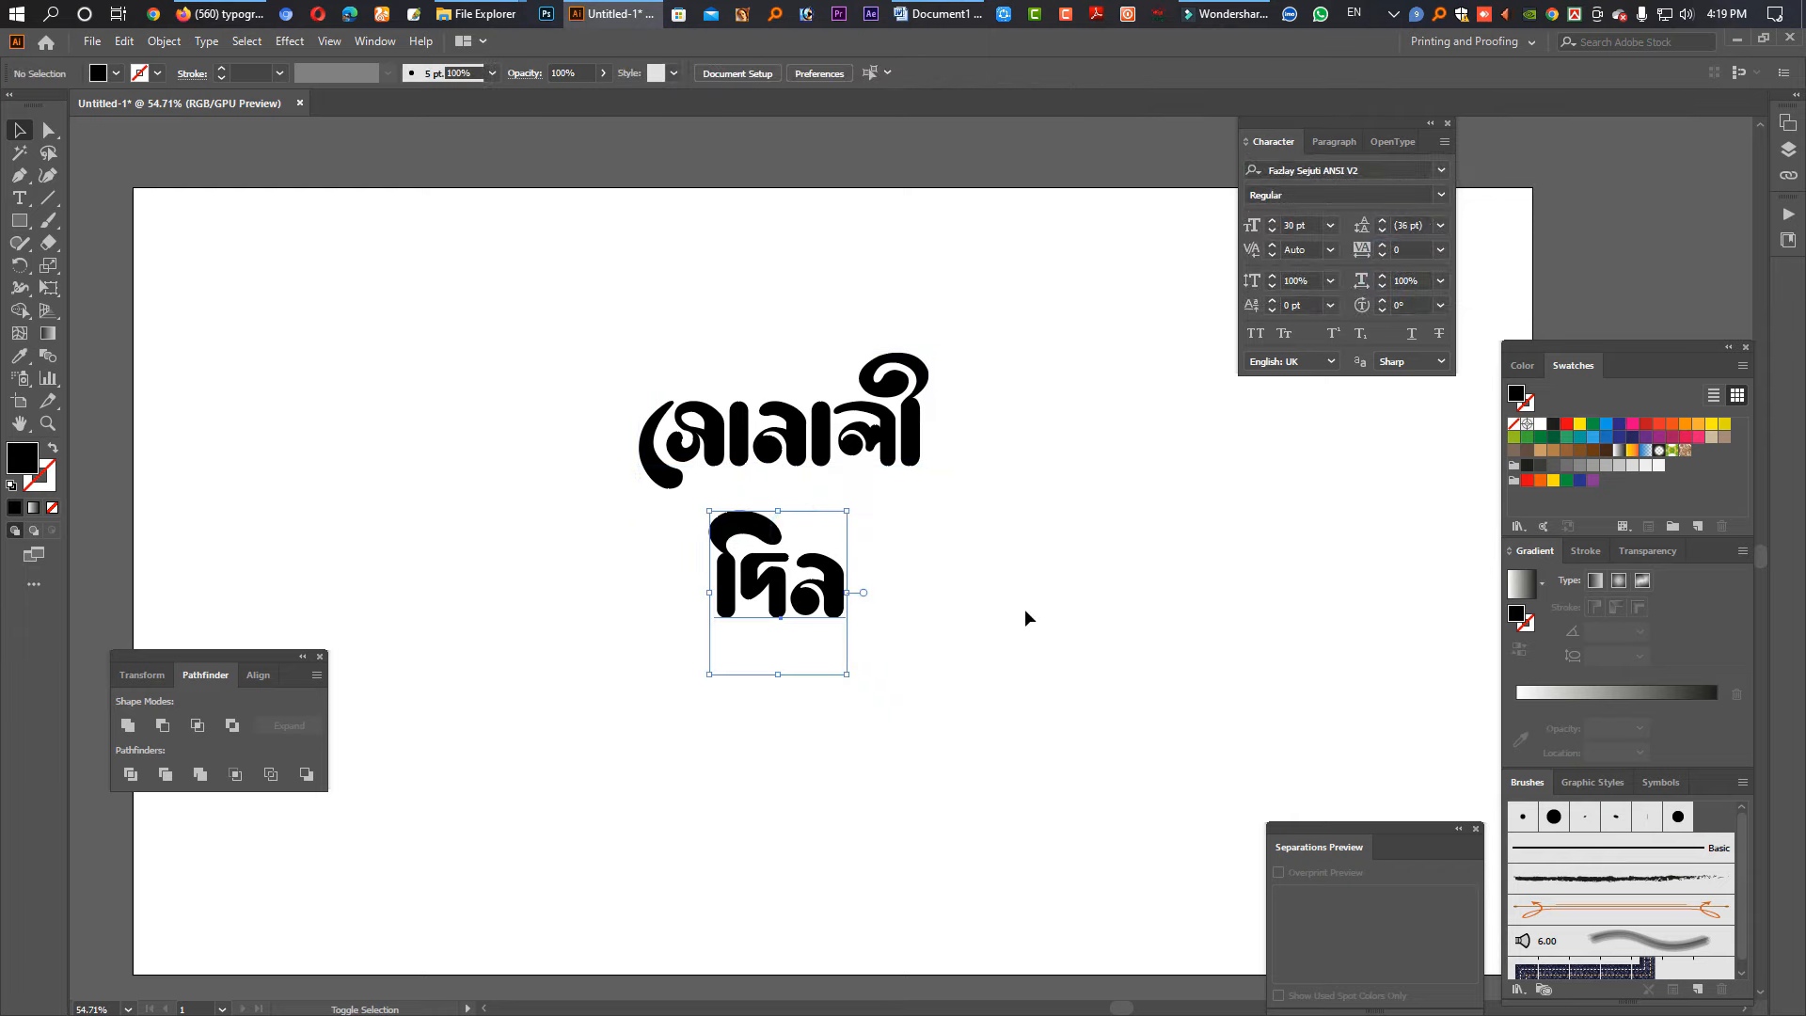
pyautogui.moveTo(612, 338); pyautogui.dragTo(1031, 657)
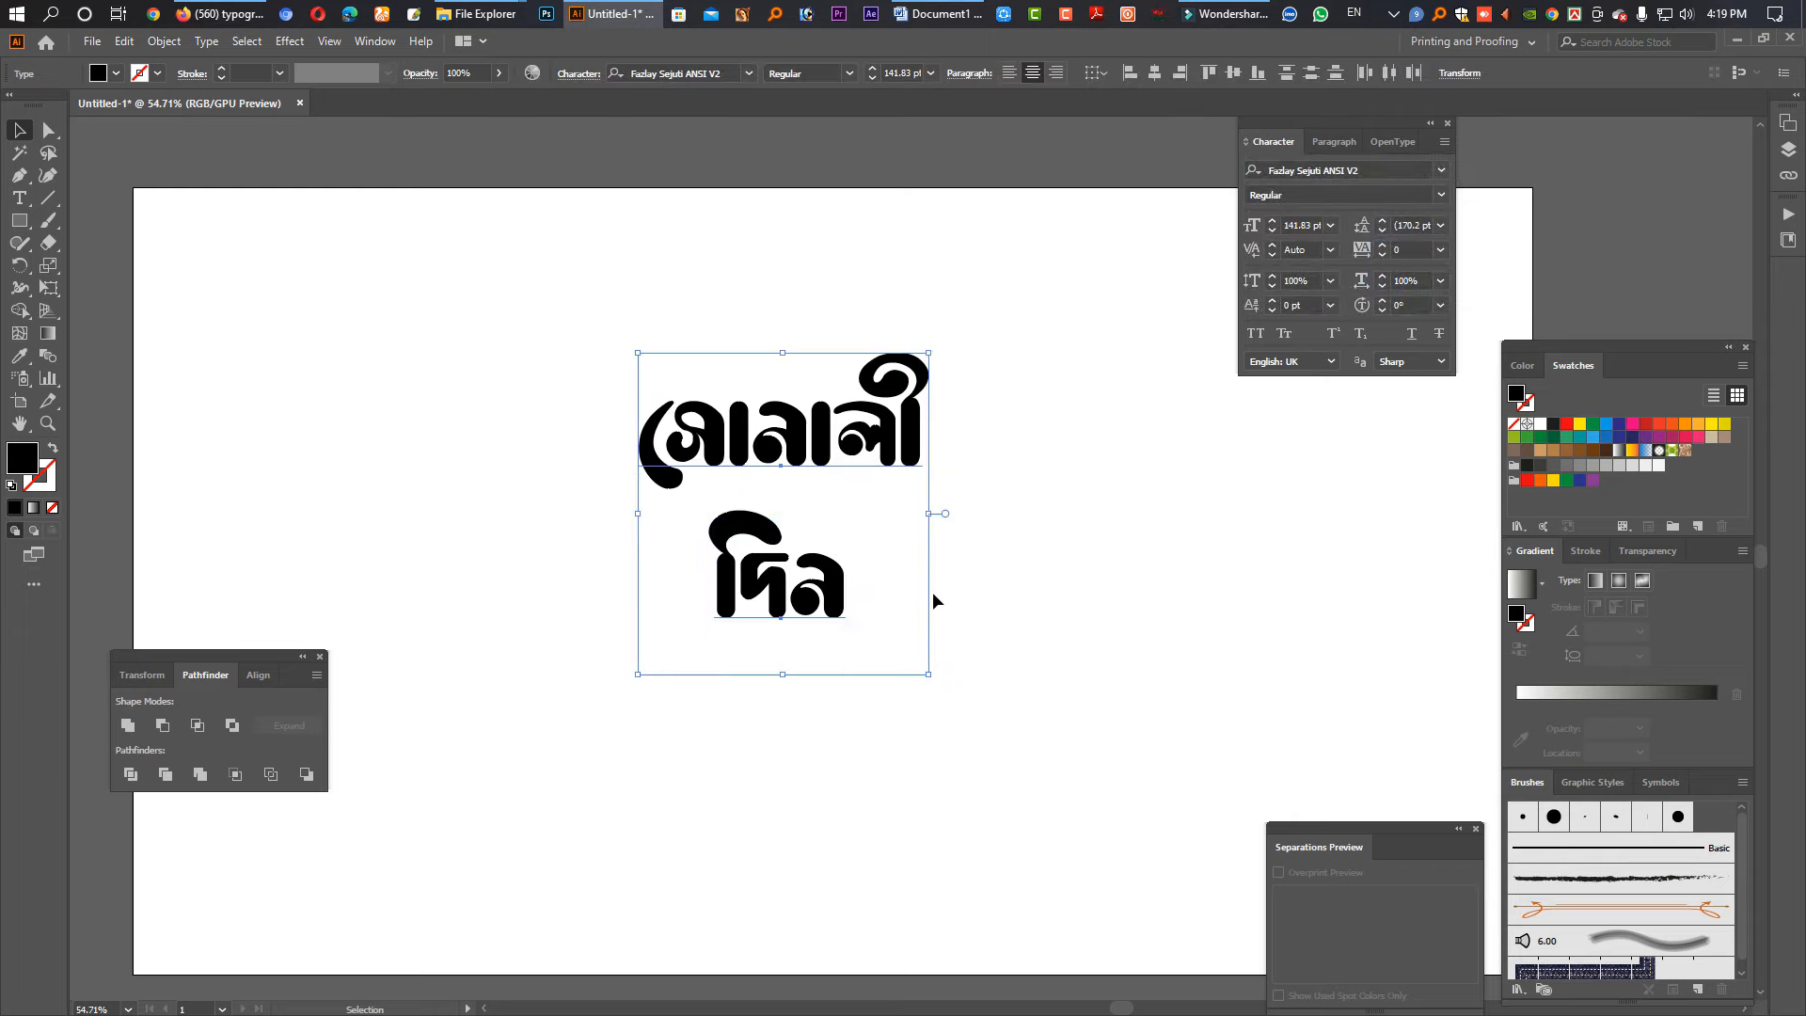
# Step: Configure the Blob Brush with size 24 pt, angle -41° and roundness 46%
pyautogui.click(47, 222)
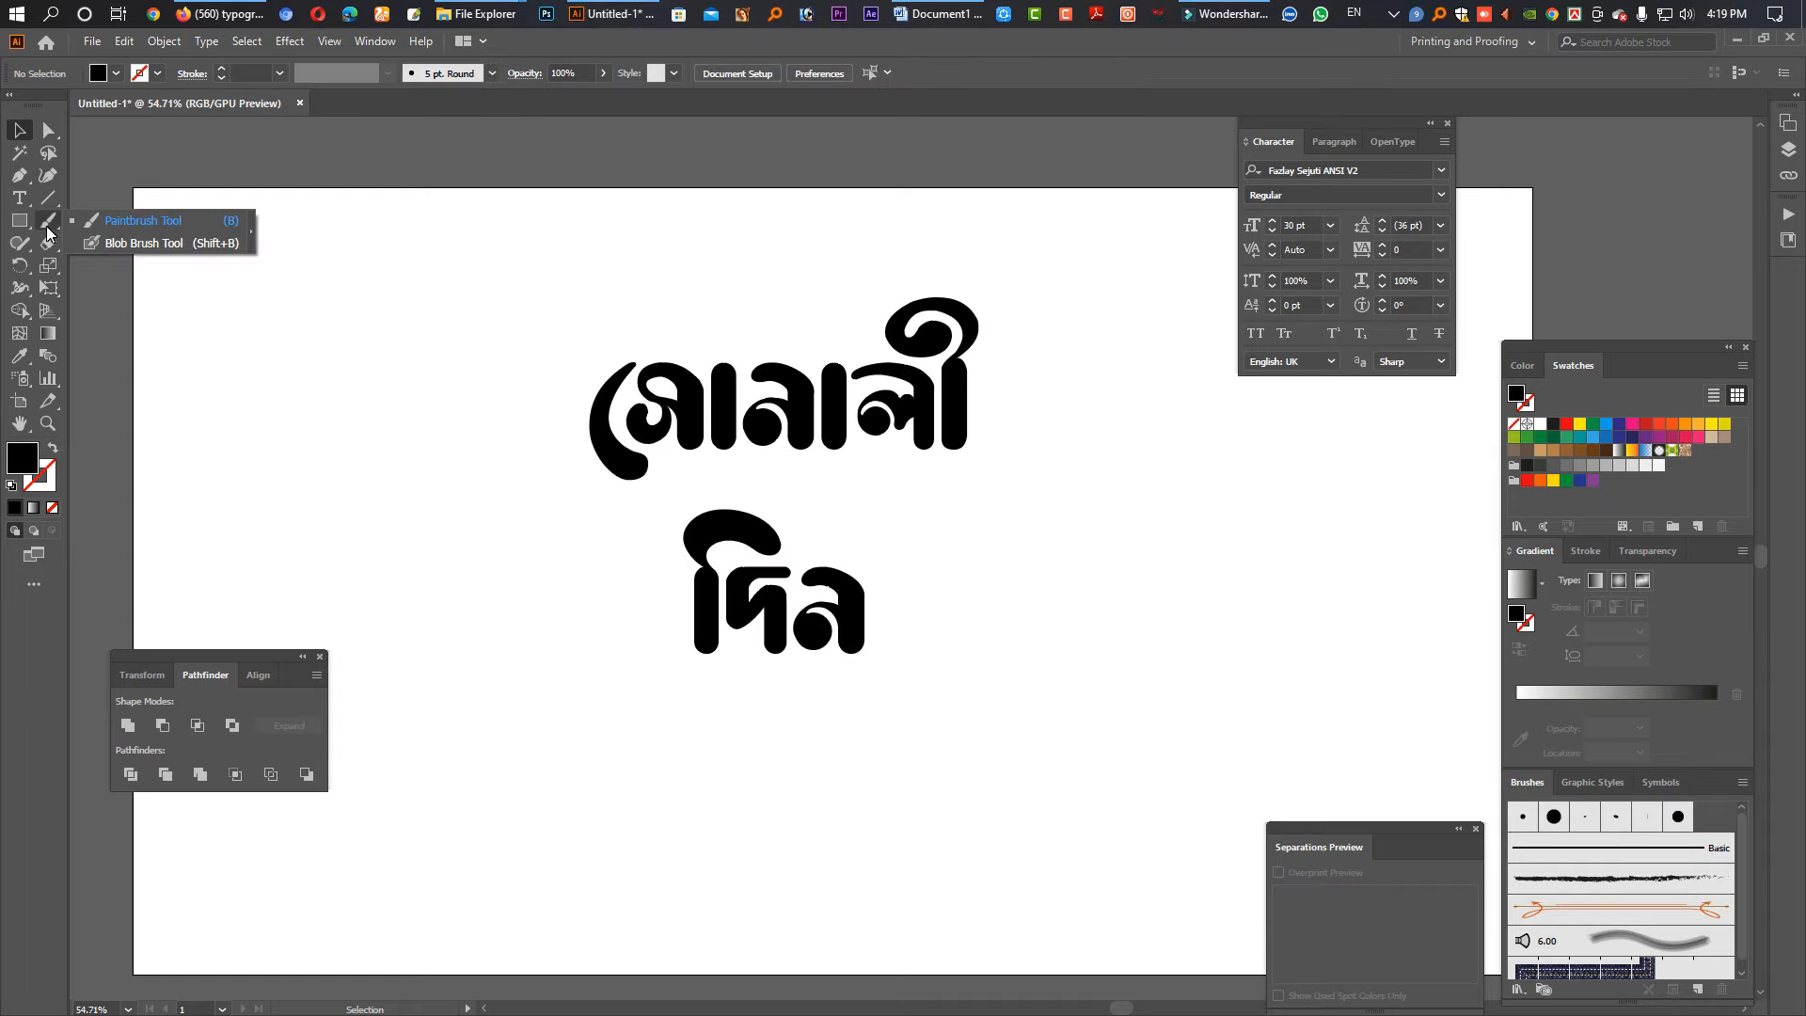
pyautogui.click(128, 245)
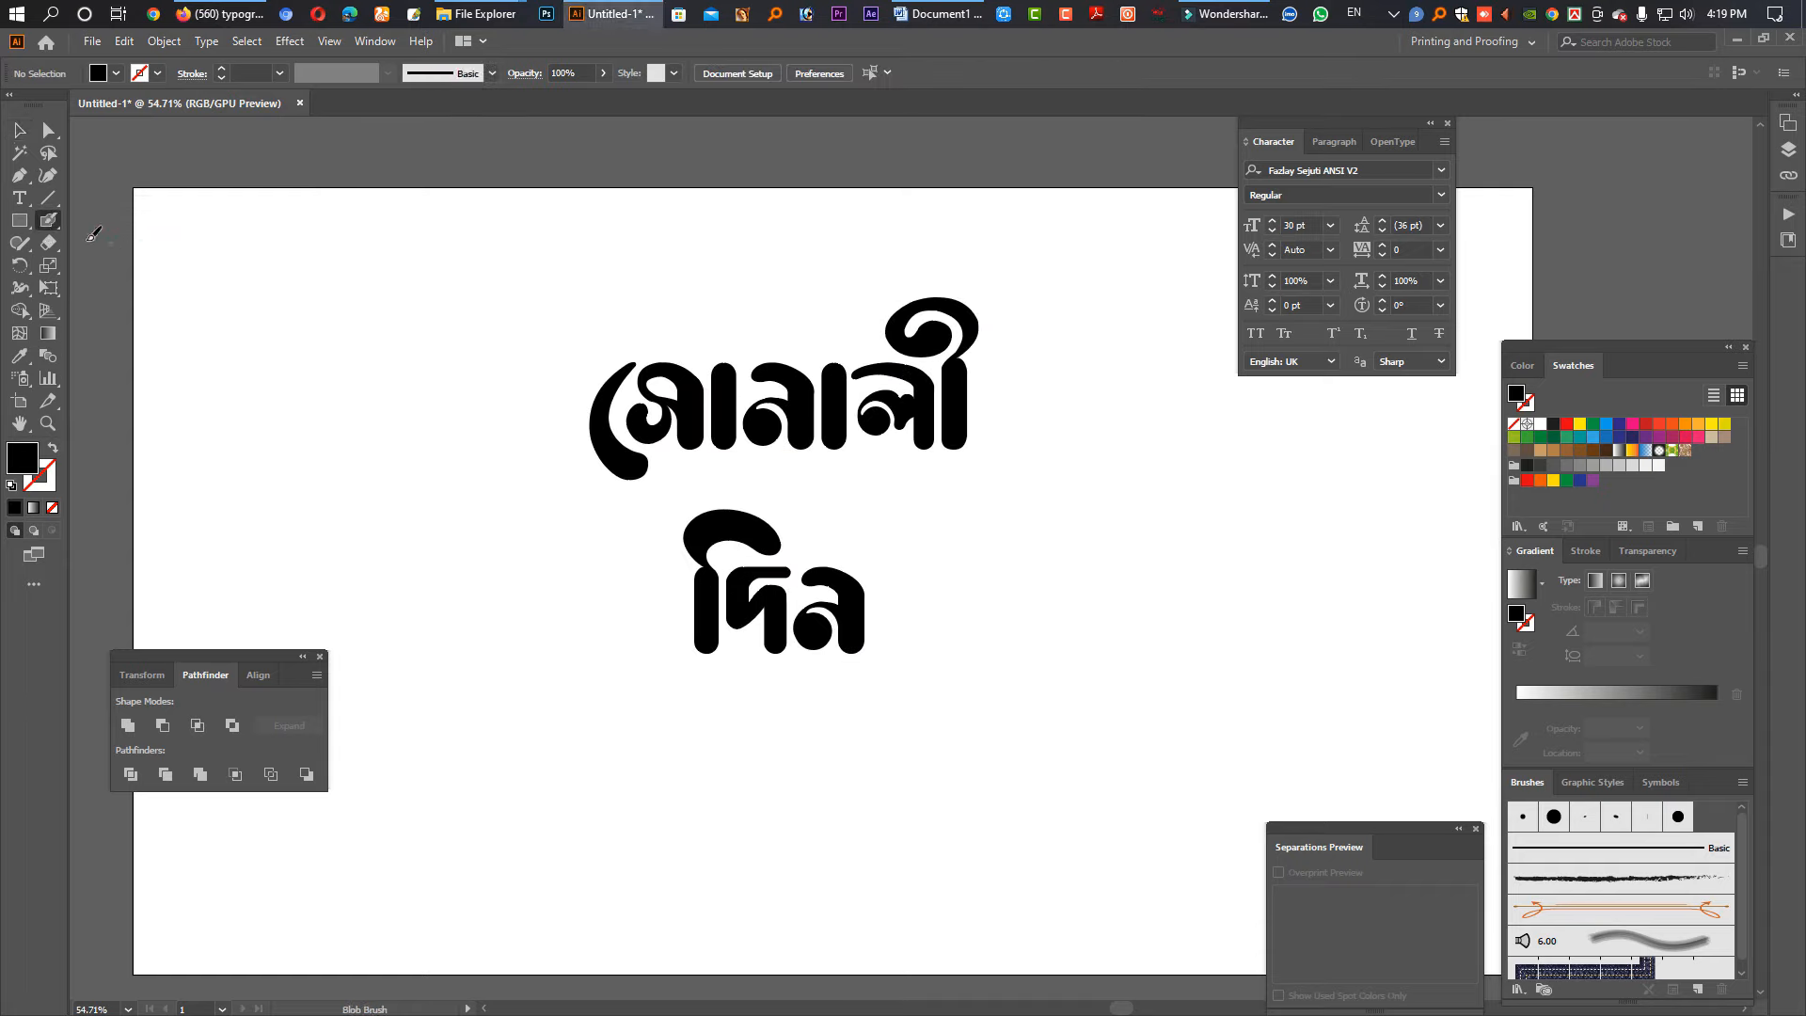
pyautogui.doubleClick(49, 222)
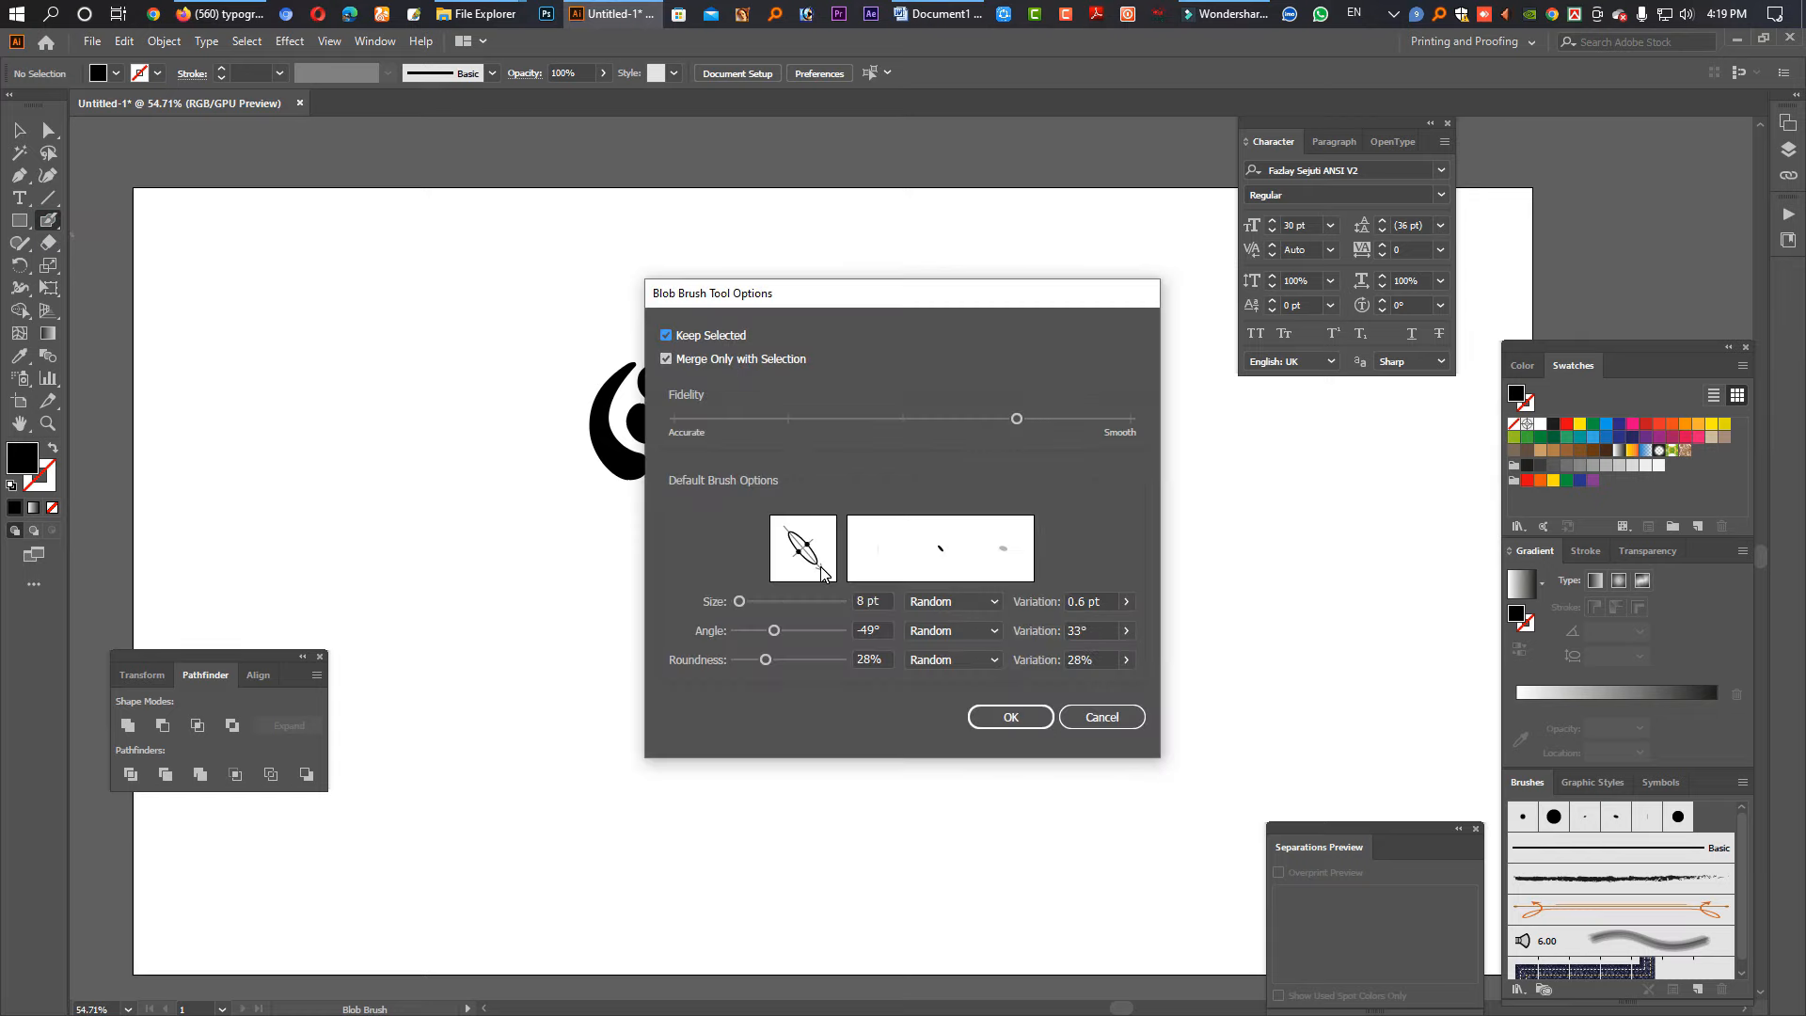
pyautogui.moveTo(795, 550)
pyautogui.mouseDown()
pyautogui.moveTo(810, 559)
pyautogui.moveTo(747, 602)
pyautogui.moveTo(799, 562)
pyautogui.mouseUp()
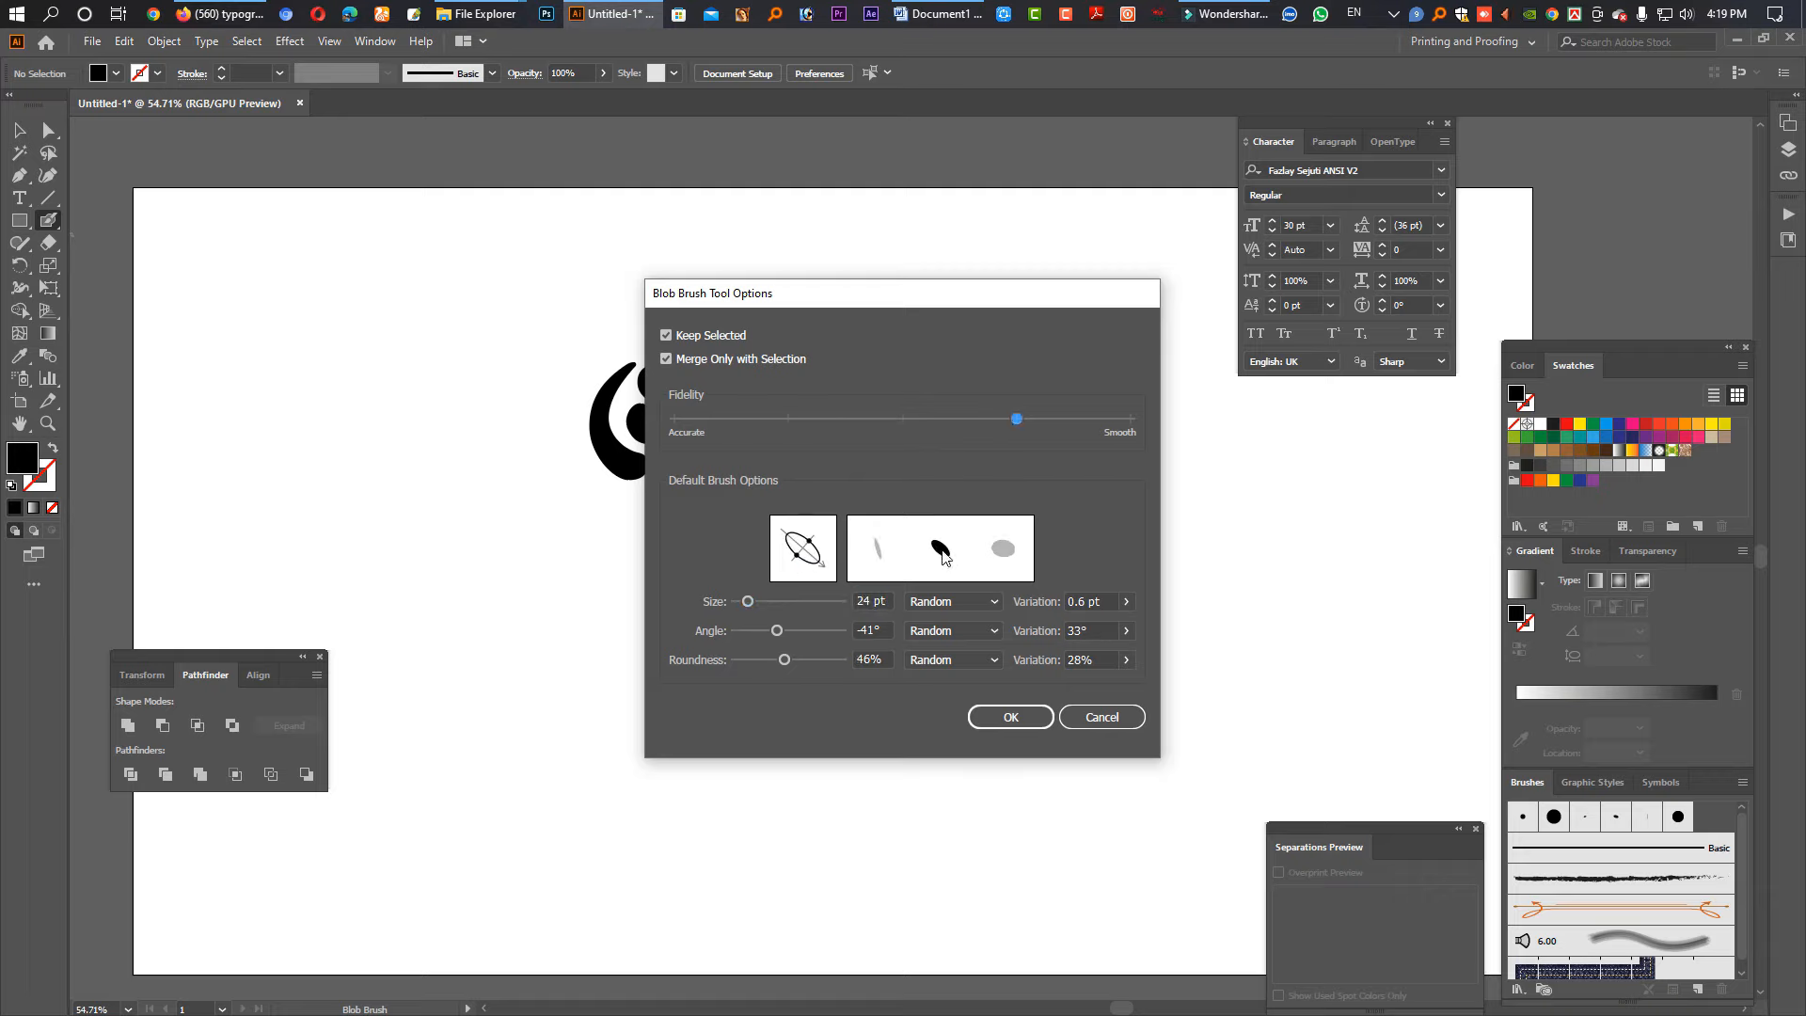
pyautogui.click(1011, 714)
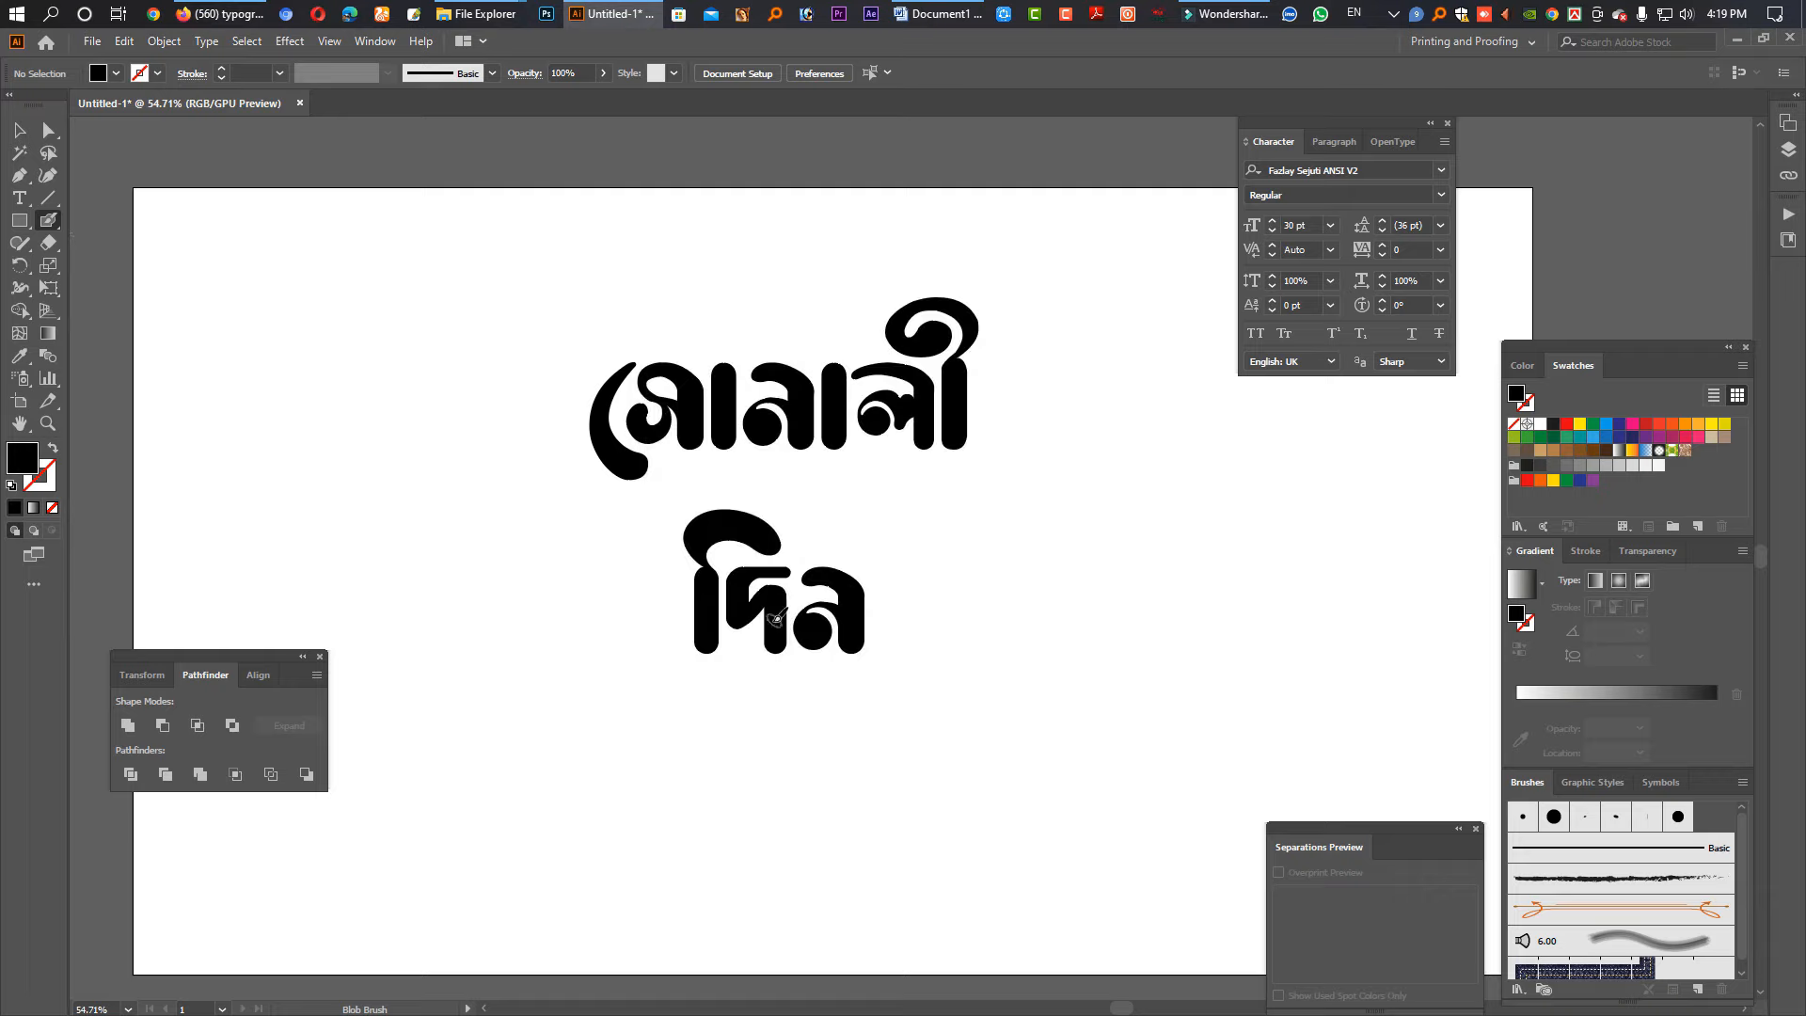
pyautogui.moveTo(711, 587)
pyautogui.mouseDown()
pyautogui.moveTo(693, 550)
pyautogui.moveTo(934, 564)
pyautogui.moveTo(1081, 450)
pyautogui.mouseUp()
pyautogui.hotkey('ctrl', 'z')
pyautogui.hotkey('ctrl', 'shift', 'z')
pyautogui.hotkey('ctrl', 'z')
# Step: Paint a black wavy swash with a spiral curl at its right end below the word দিন
pyautogui.moveTo(710, 577)
pyautogui.mouseDown()
pyautogui.moveTo(704, 557)
pyautogui.moveTo(995, 500)
pyautogui.moveTo(919, 487)
pyautogui.moveTo(950, 510)
pyautogui.moveTo(994, 783)
pyautogui.mouseUp()
pyautogui.click(20, 130)
# Step: Convert the two words to outlines so that their letter shapes can be edited
pyautogui.press('a')
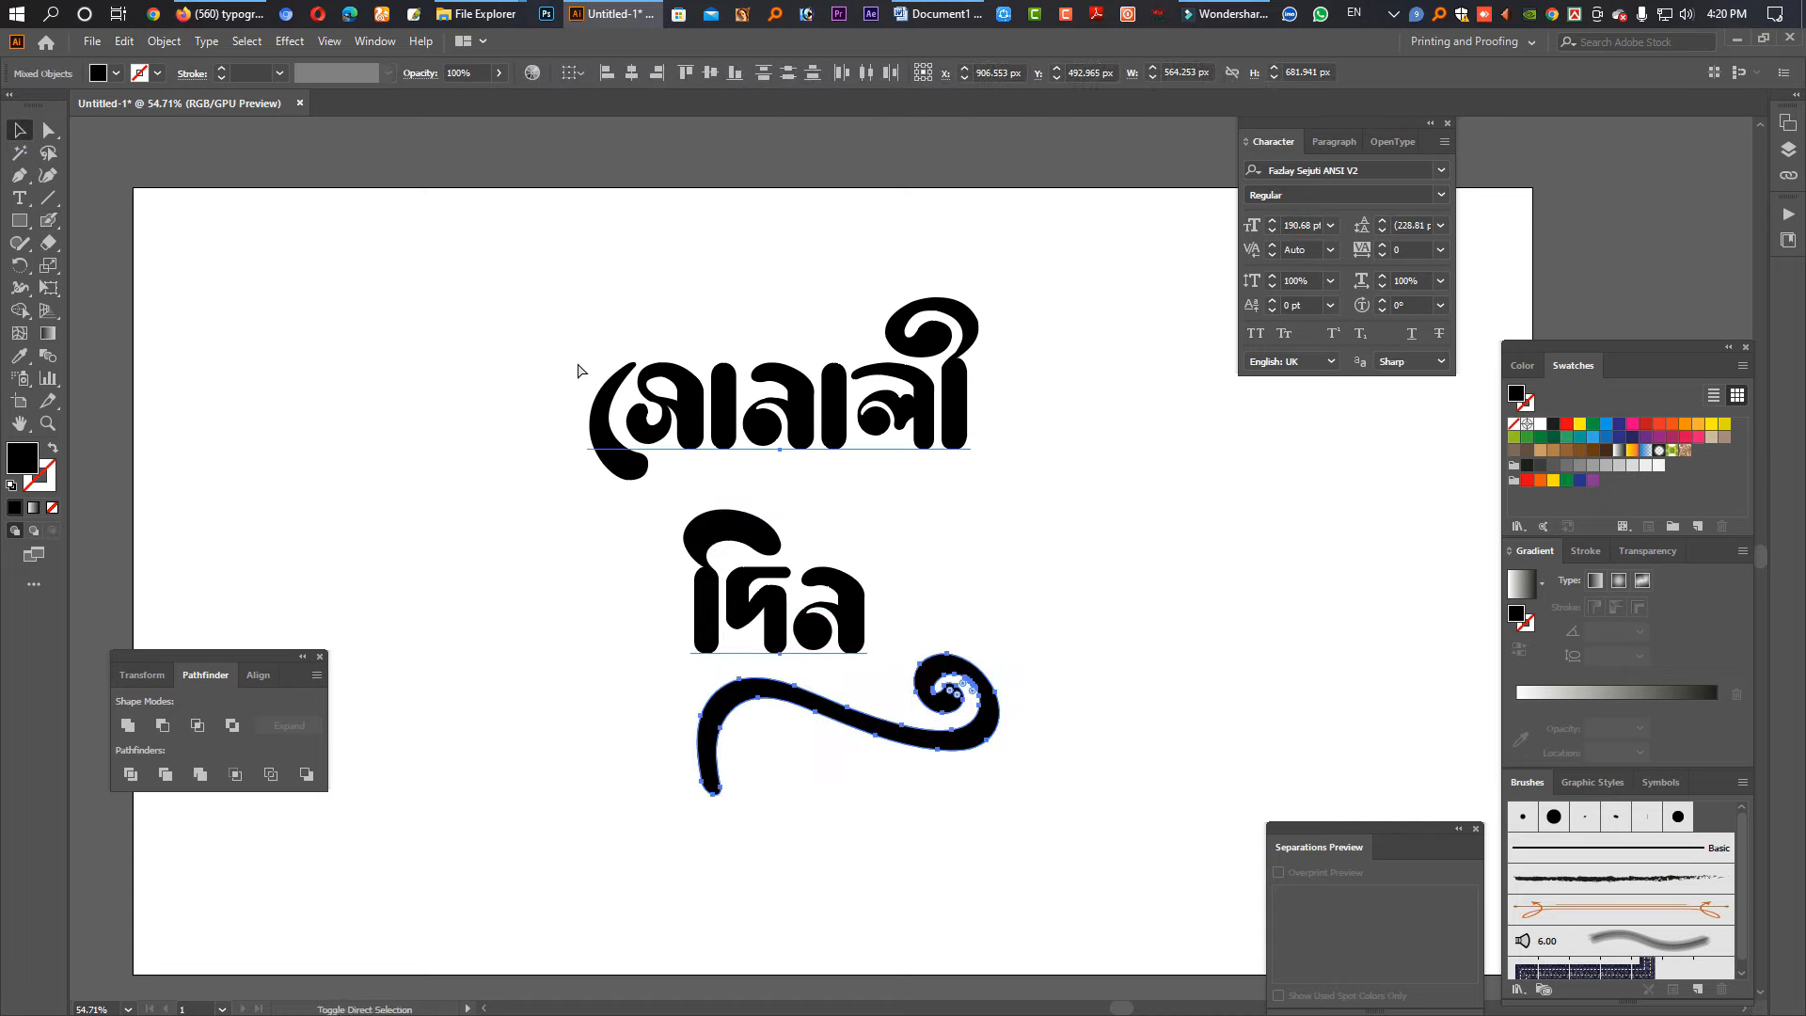
pyautogui.hotkey('ctrl', 'a')
pyautogui.hotkey('ctrl', 'shift', 'a')
# Step: Delete the hook over the first stem of দিন, including its leftover fragments
pyautogui.moveTo(640, 514); pyautogui.dragTo(878, 565)
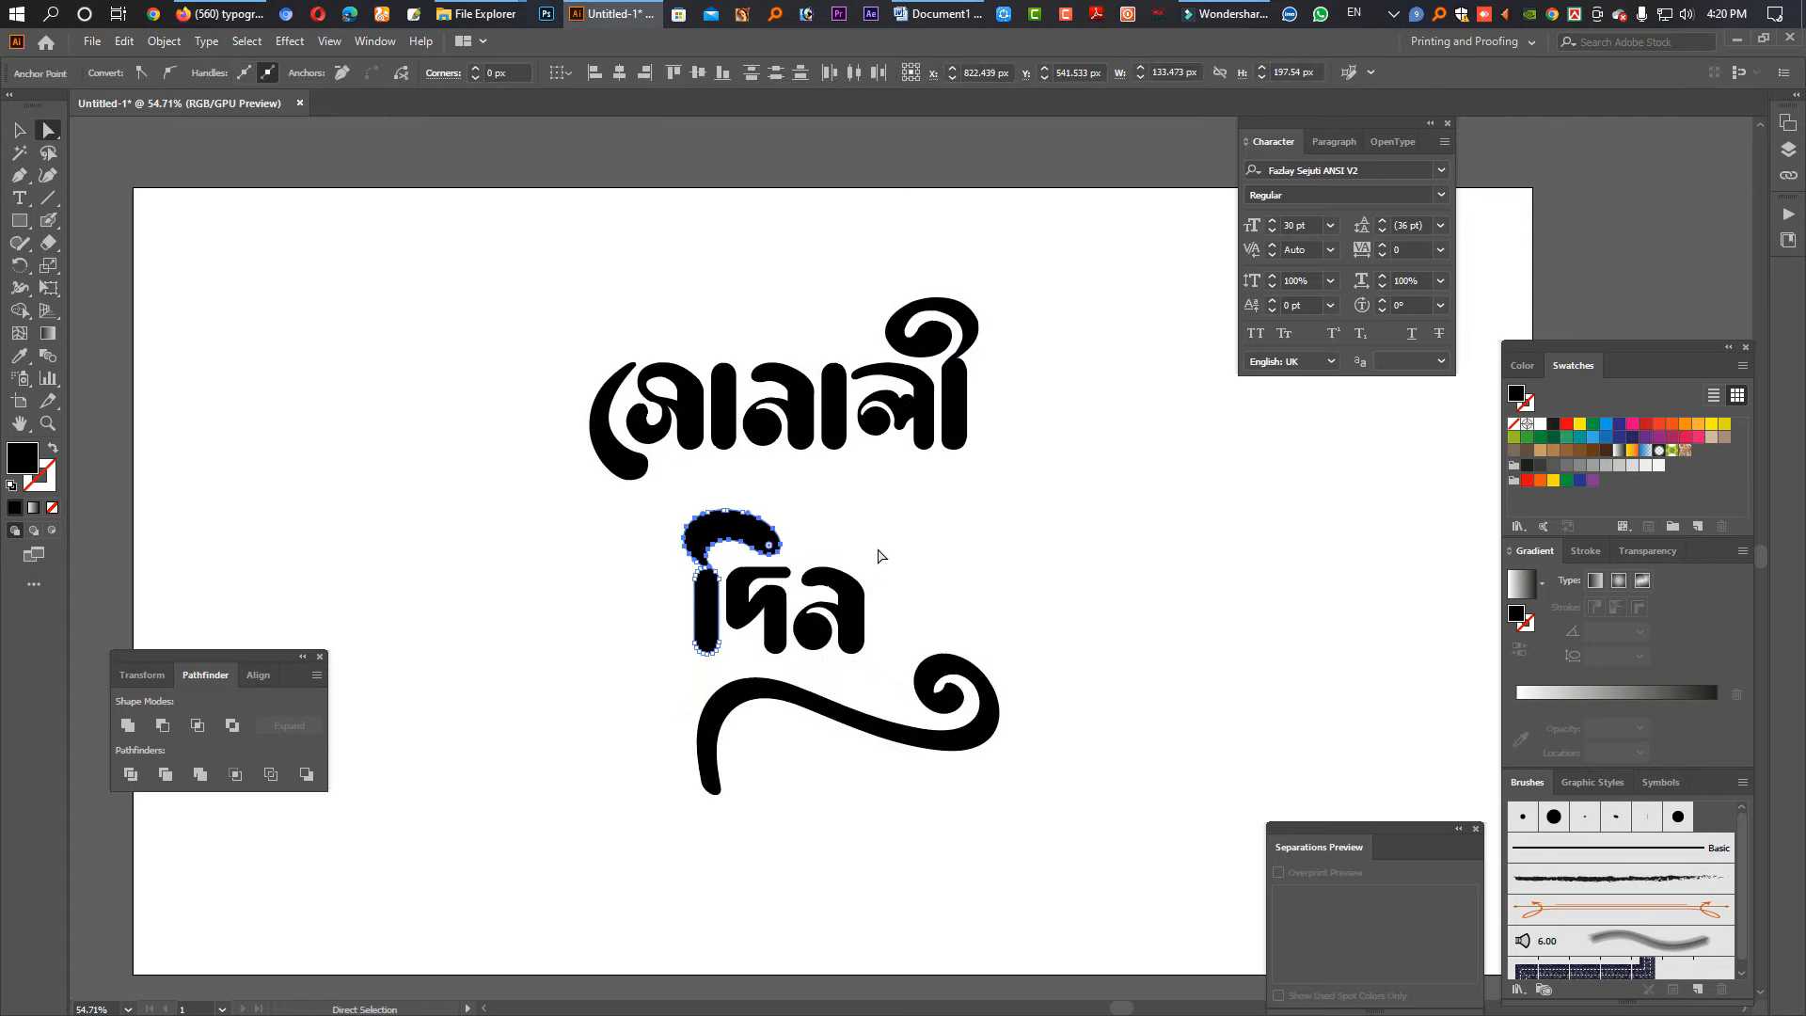
pyautogui.press('Delete')
pyautogui.press('z')
pyautogui.moveTo(685, 501); pyautogui.dragTo(942, 604)
pyautogui.moveTo(731, 512); pyautogui.dragTo(947, 568)
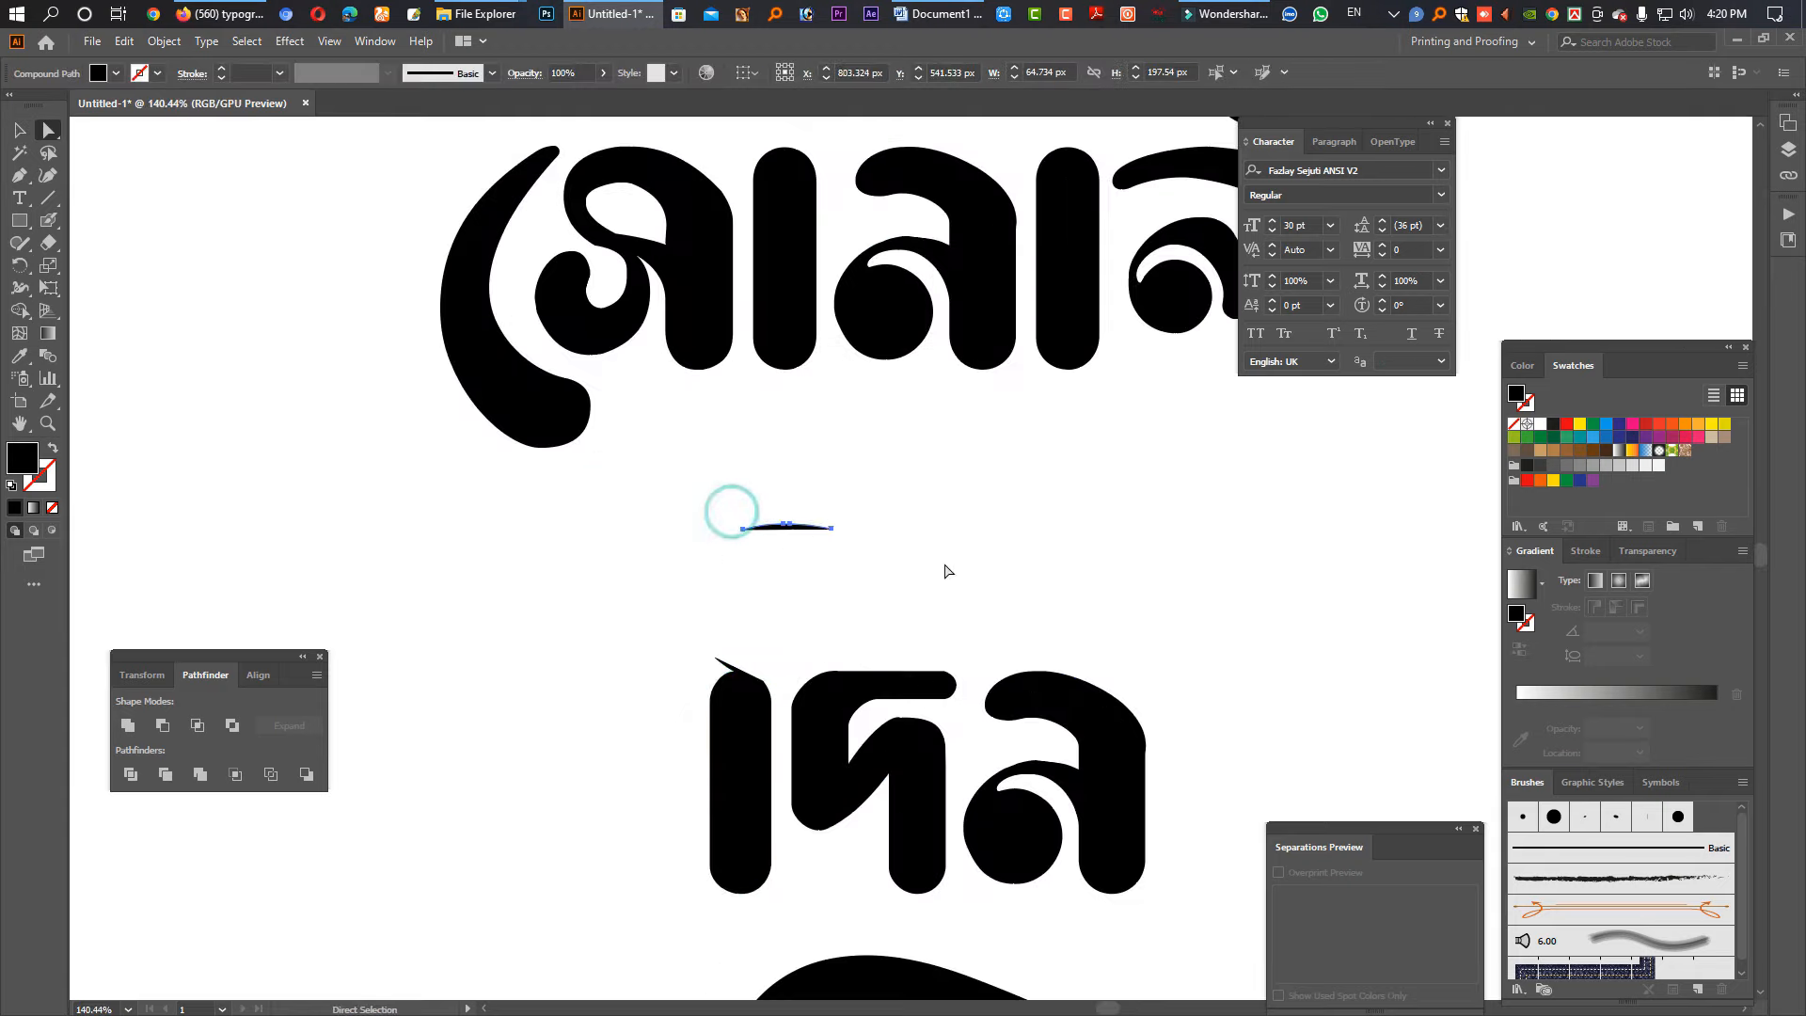
pyautogui.press('Delete')
pyautogui.moveTo(680, 631); pyautogui.dragTo(729, 672)
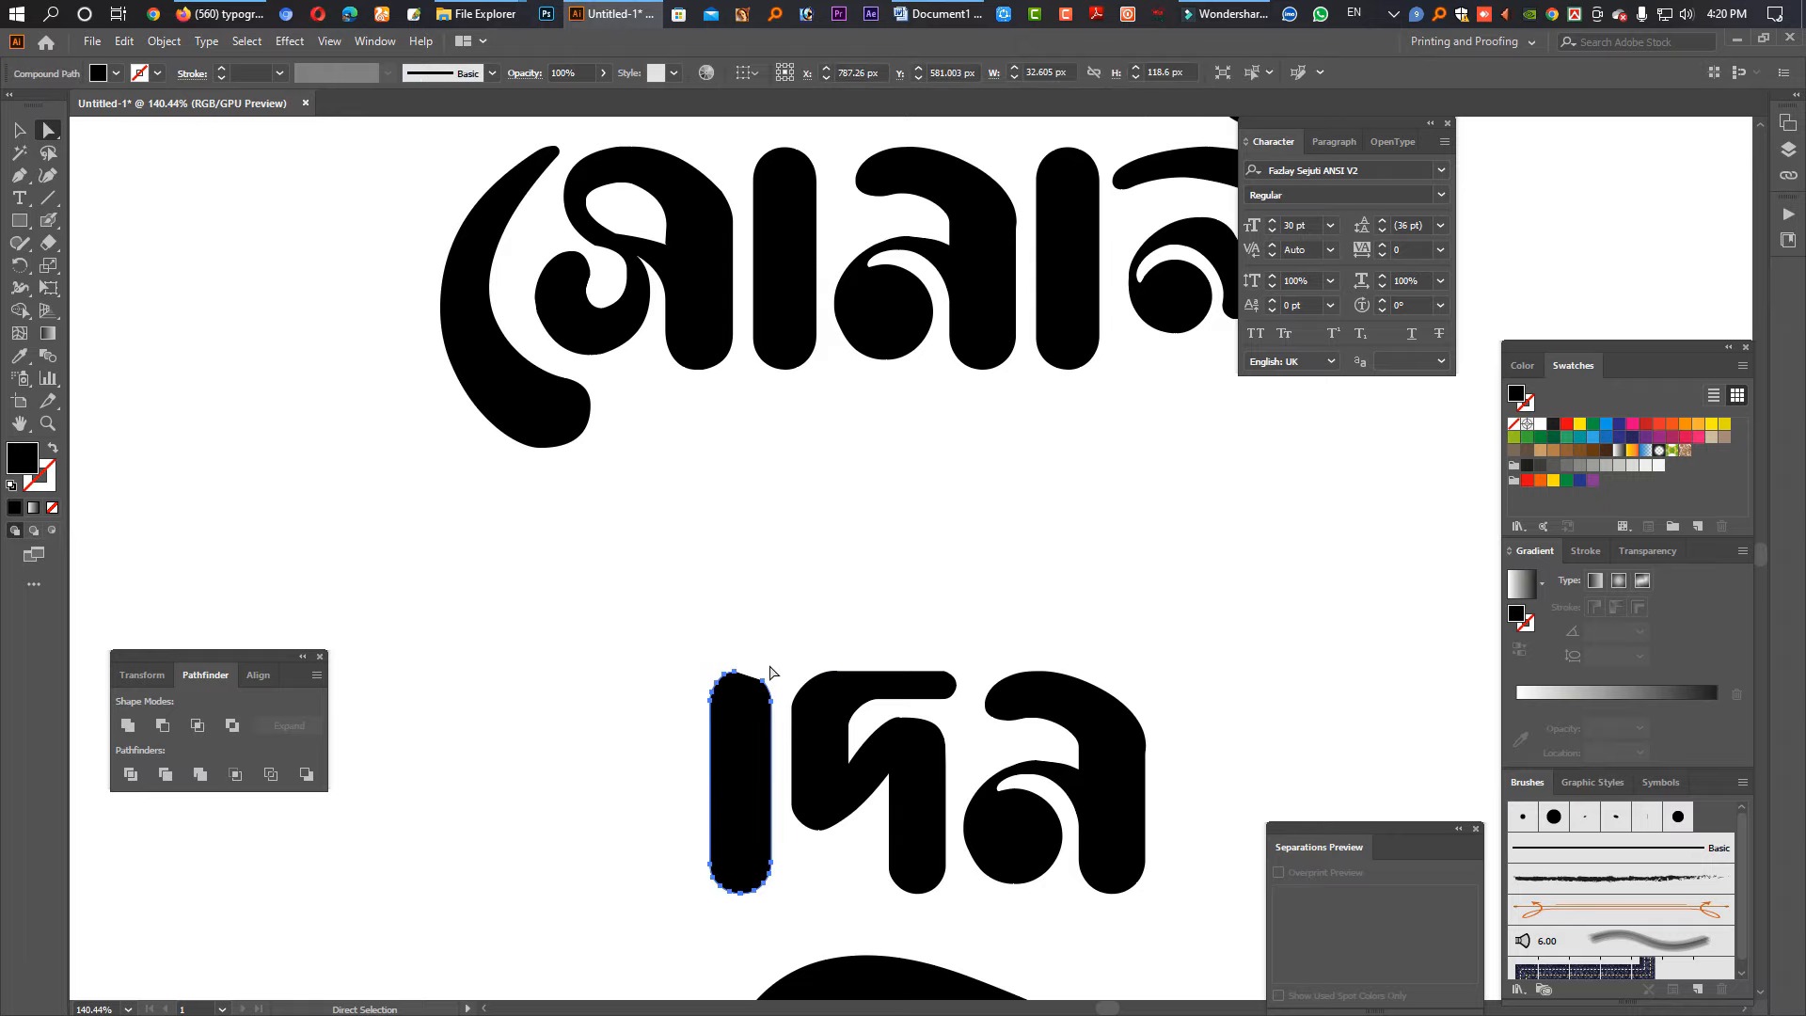
# Step: Clean up the cut top of the first stem of দিন by editing its anchor points
pyautogui.scroll(3, 753, 659)
pyautogui.click(735, 713)
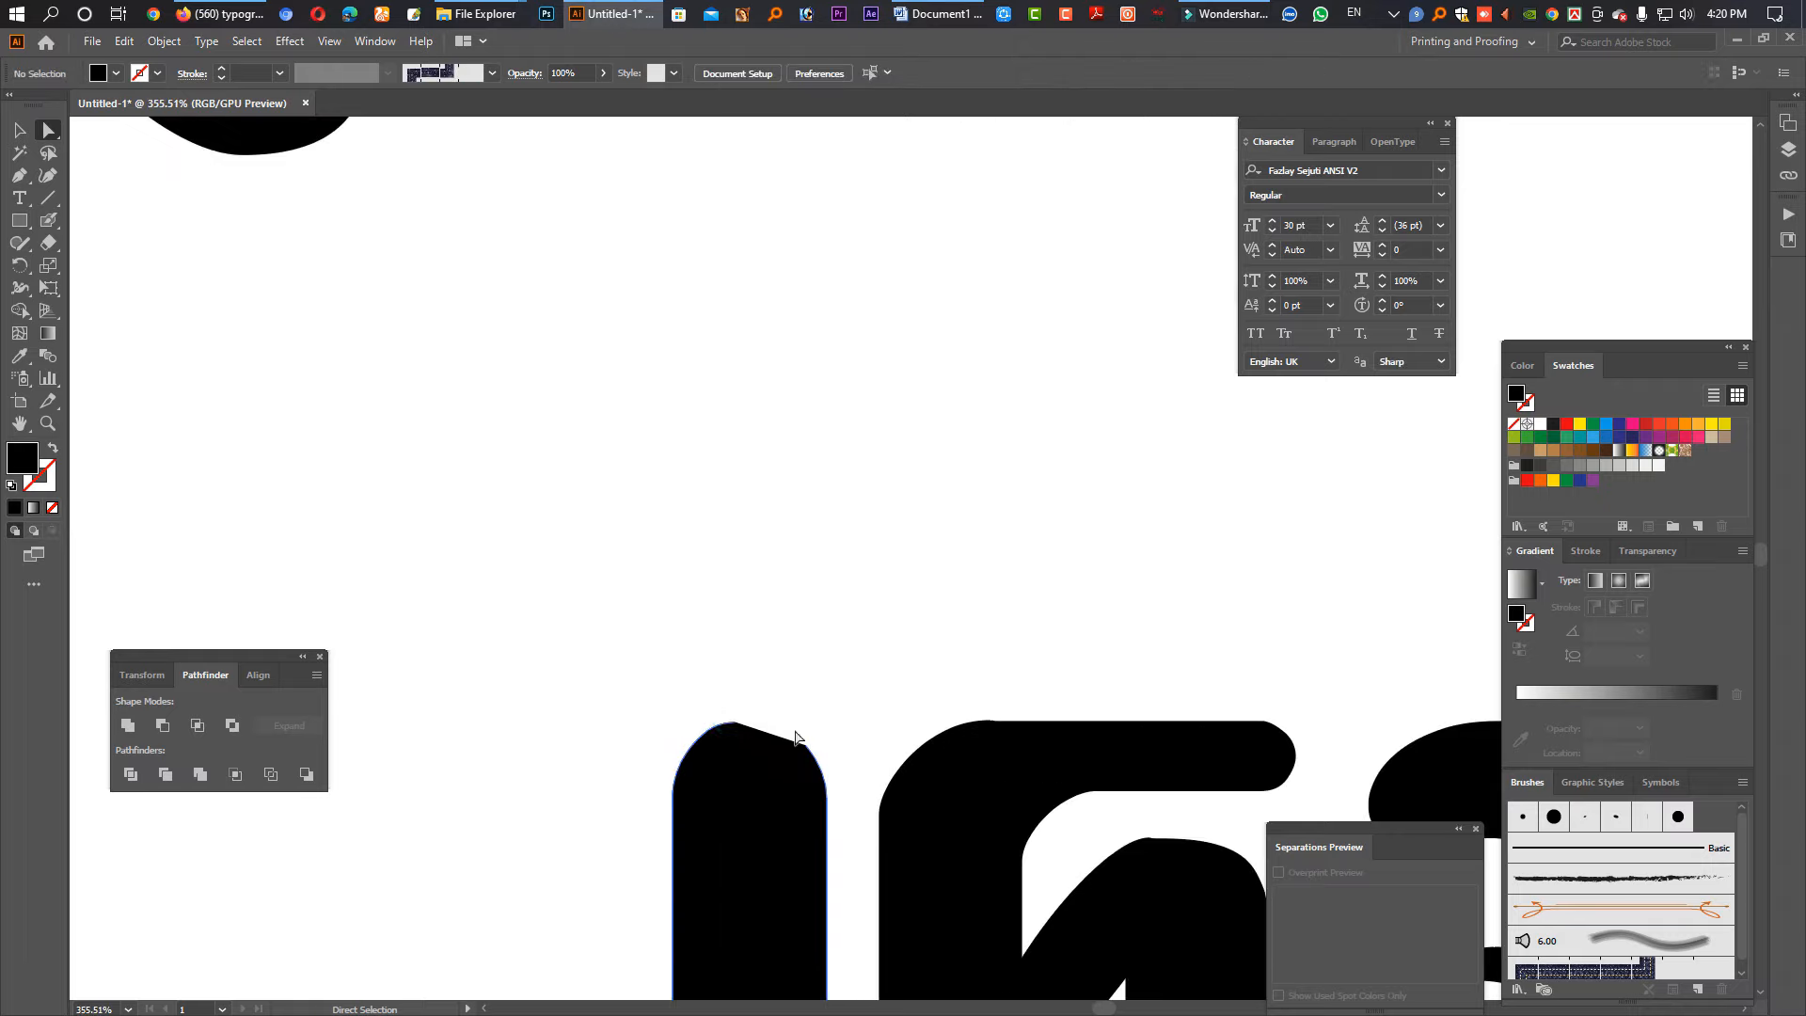
pyautogui.moveTo(731, 702); pyautogui.dragTo(755, 736)
pyautogui.click(796, 720)
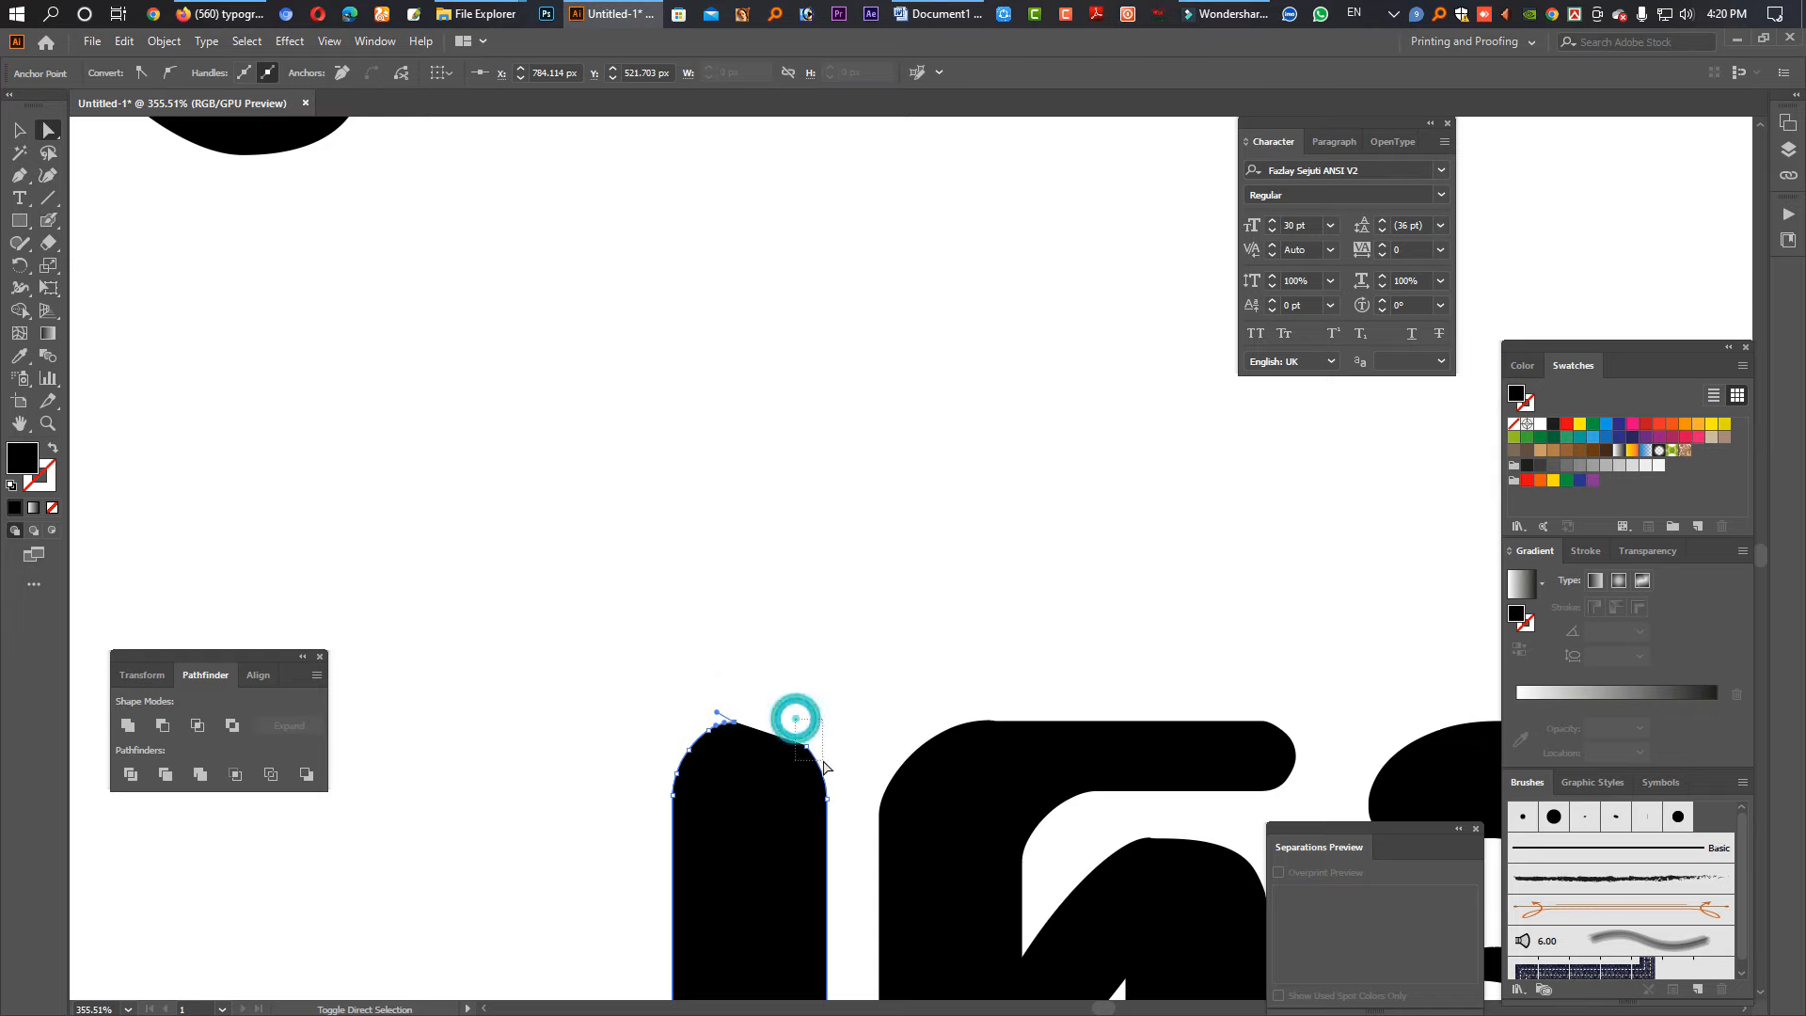
pyautogui.click(849, 608)
# Step: Move the painted swash up onto the first stem of দিন to replace the deleted hook
pyautogui.moveTo(1050, 666); pyautogui.dragTo(767, 555)
pyautogui.click(27, 125)
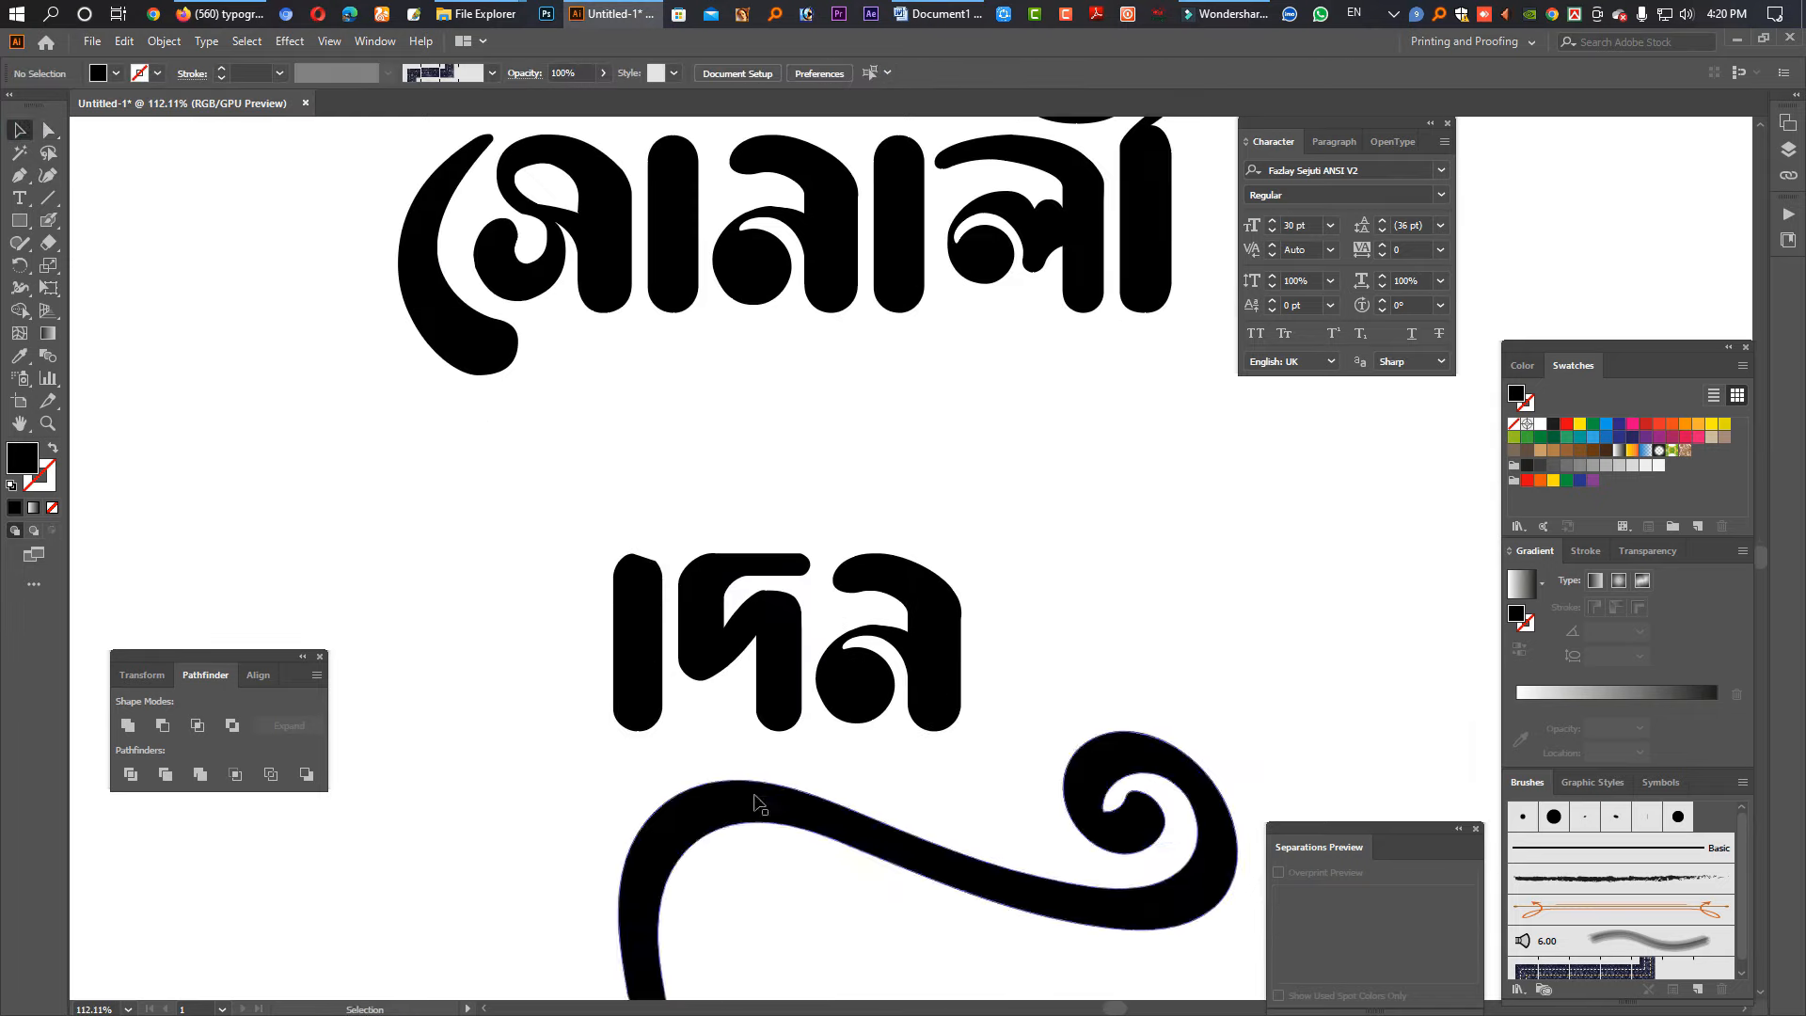
pyautogui.moveTo(752, 795); pyautogui.dragTo(746, 438)
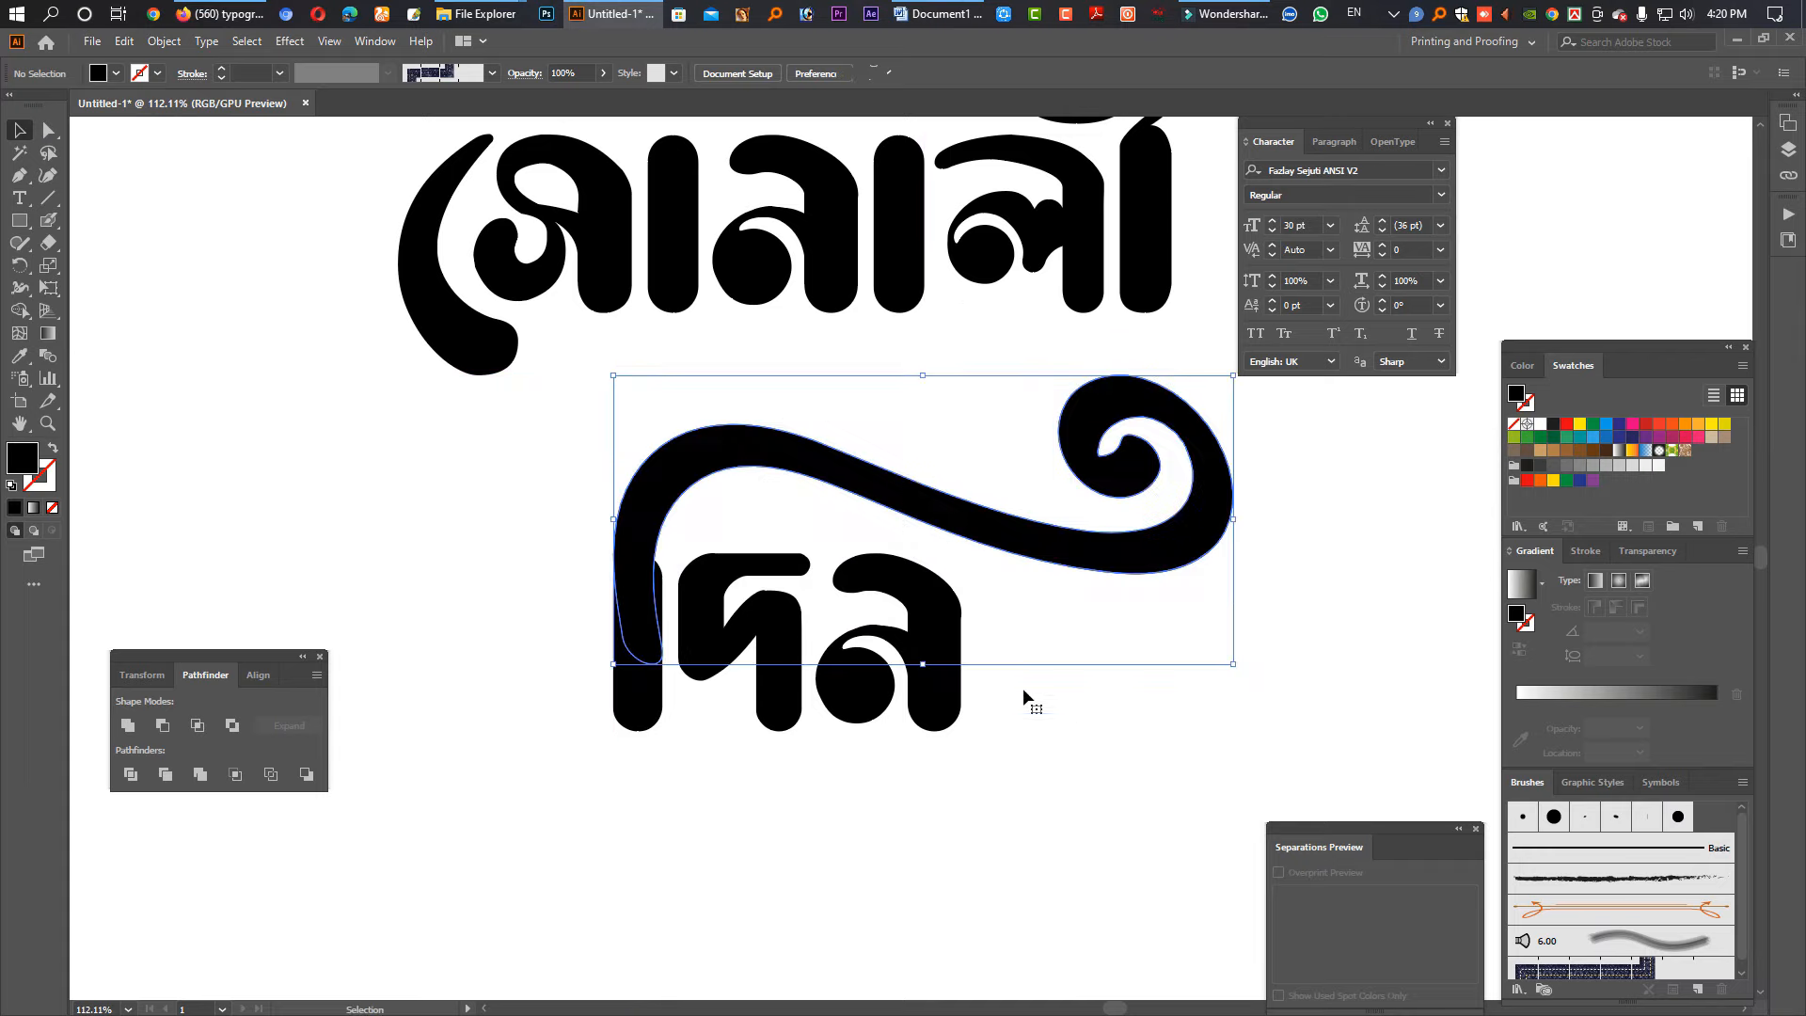
pyautogui.moveTo(1099, 810); pyautogui.dragTo(604, 466)
pyautogui.press('Tab')
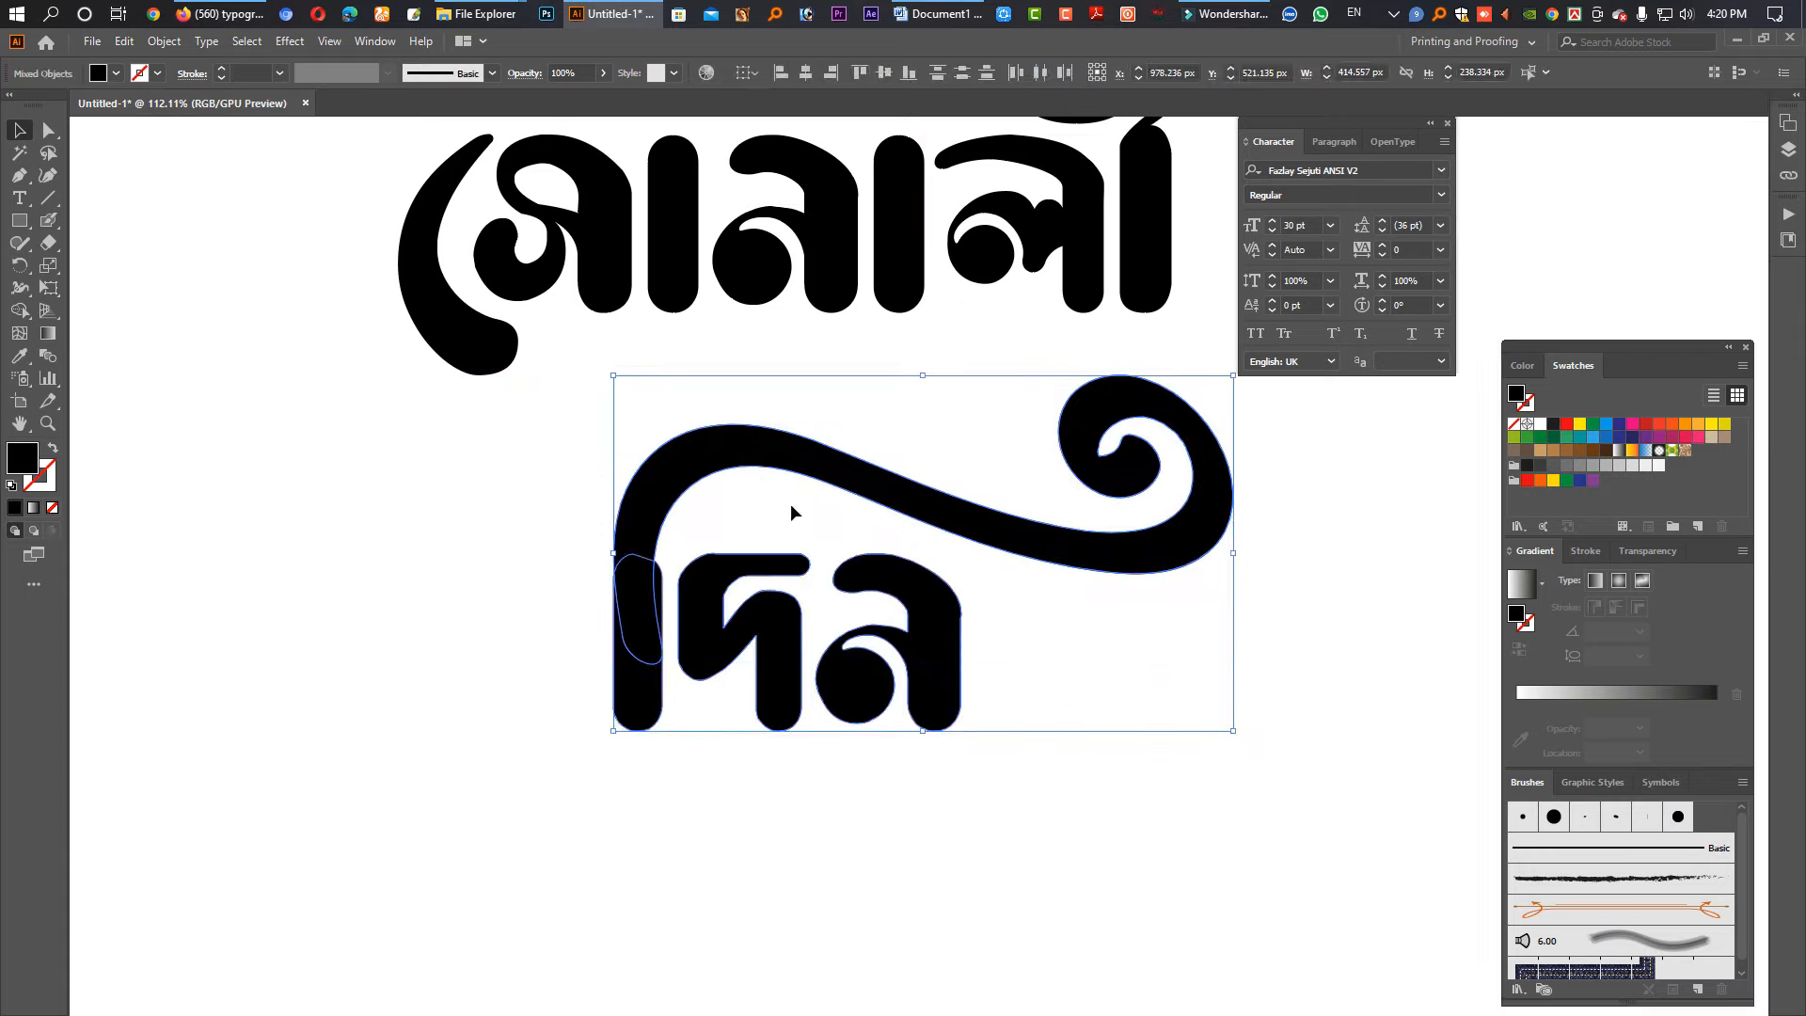
pyautogui.moveTo(1000, 496); pyautogui.dragTo(795, 481)
pyautogui.moveTo(863, 464); pyautogui.dragTo(797, 633)
pyautogui.click(1129, 573)
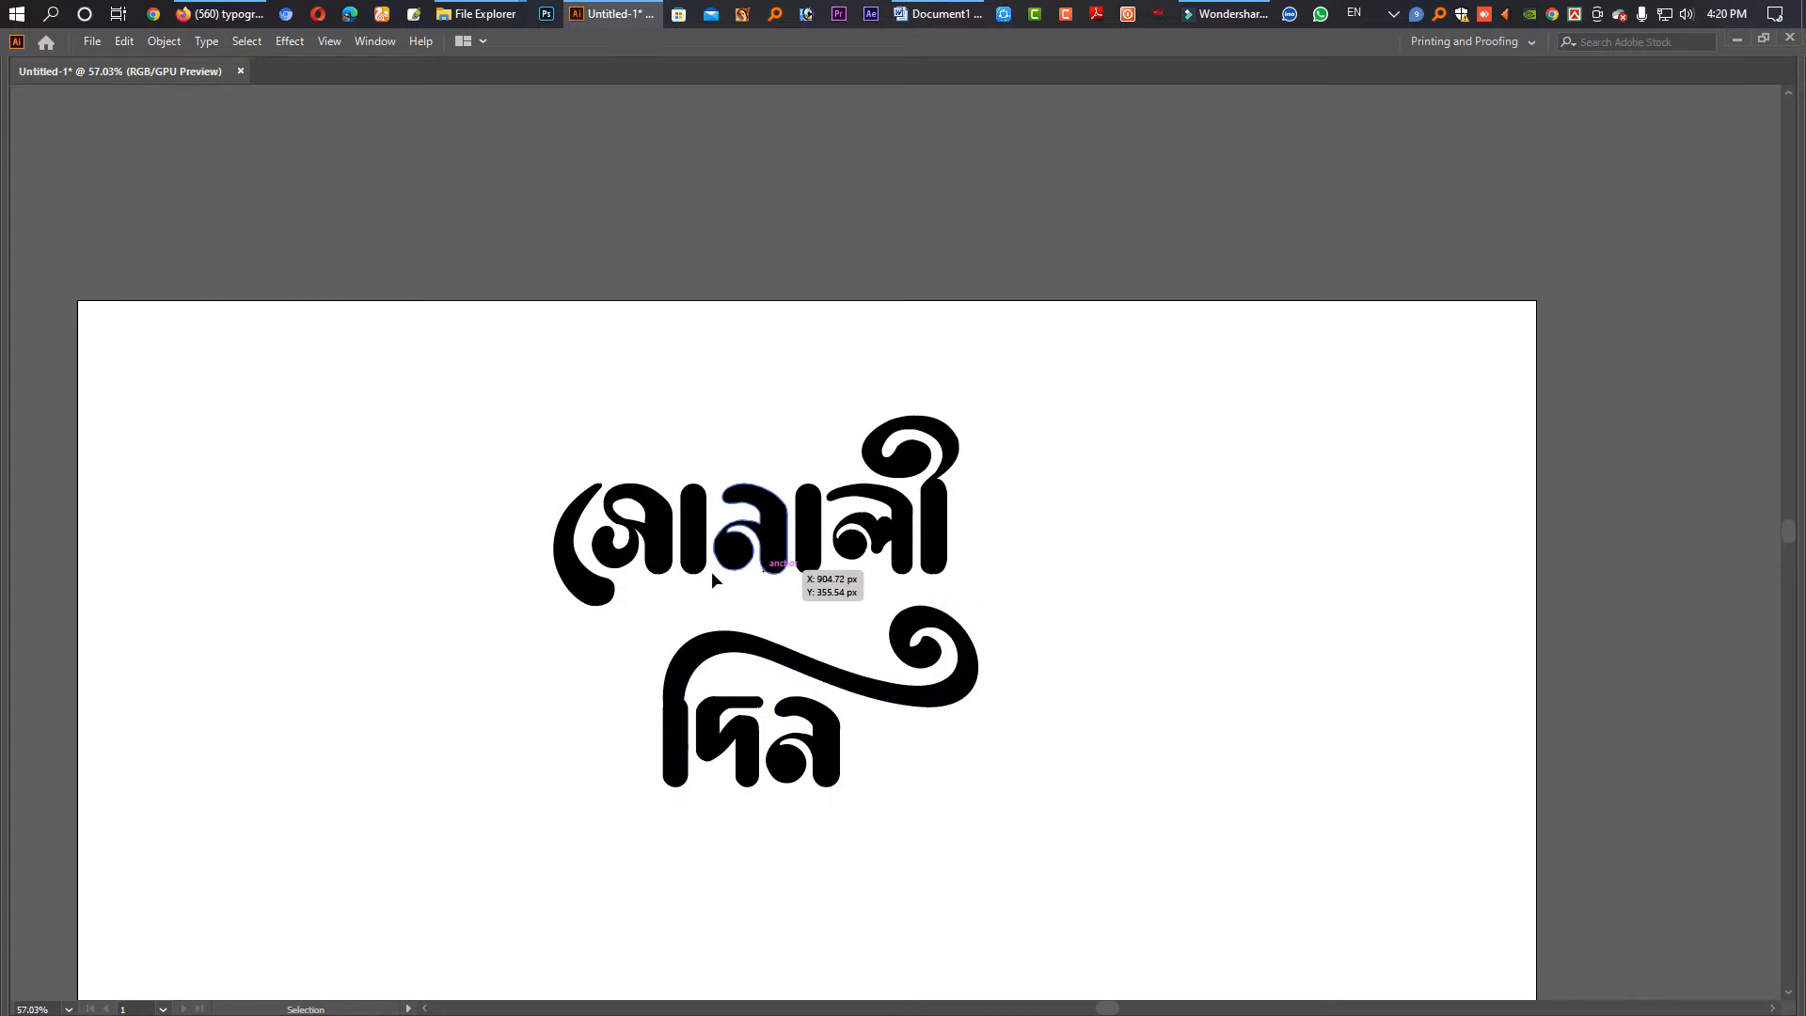
# Step: Draw a thin black horizontal rectangle across the upper part of সোনালী as its headline bar
pyautogui.click(658, 555)
pyautogui.press('Tab')
pyautogui.click(22, 222)
pyautogui.moveTo(650, 563); pyautogui.dragTo(699, 545)
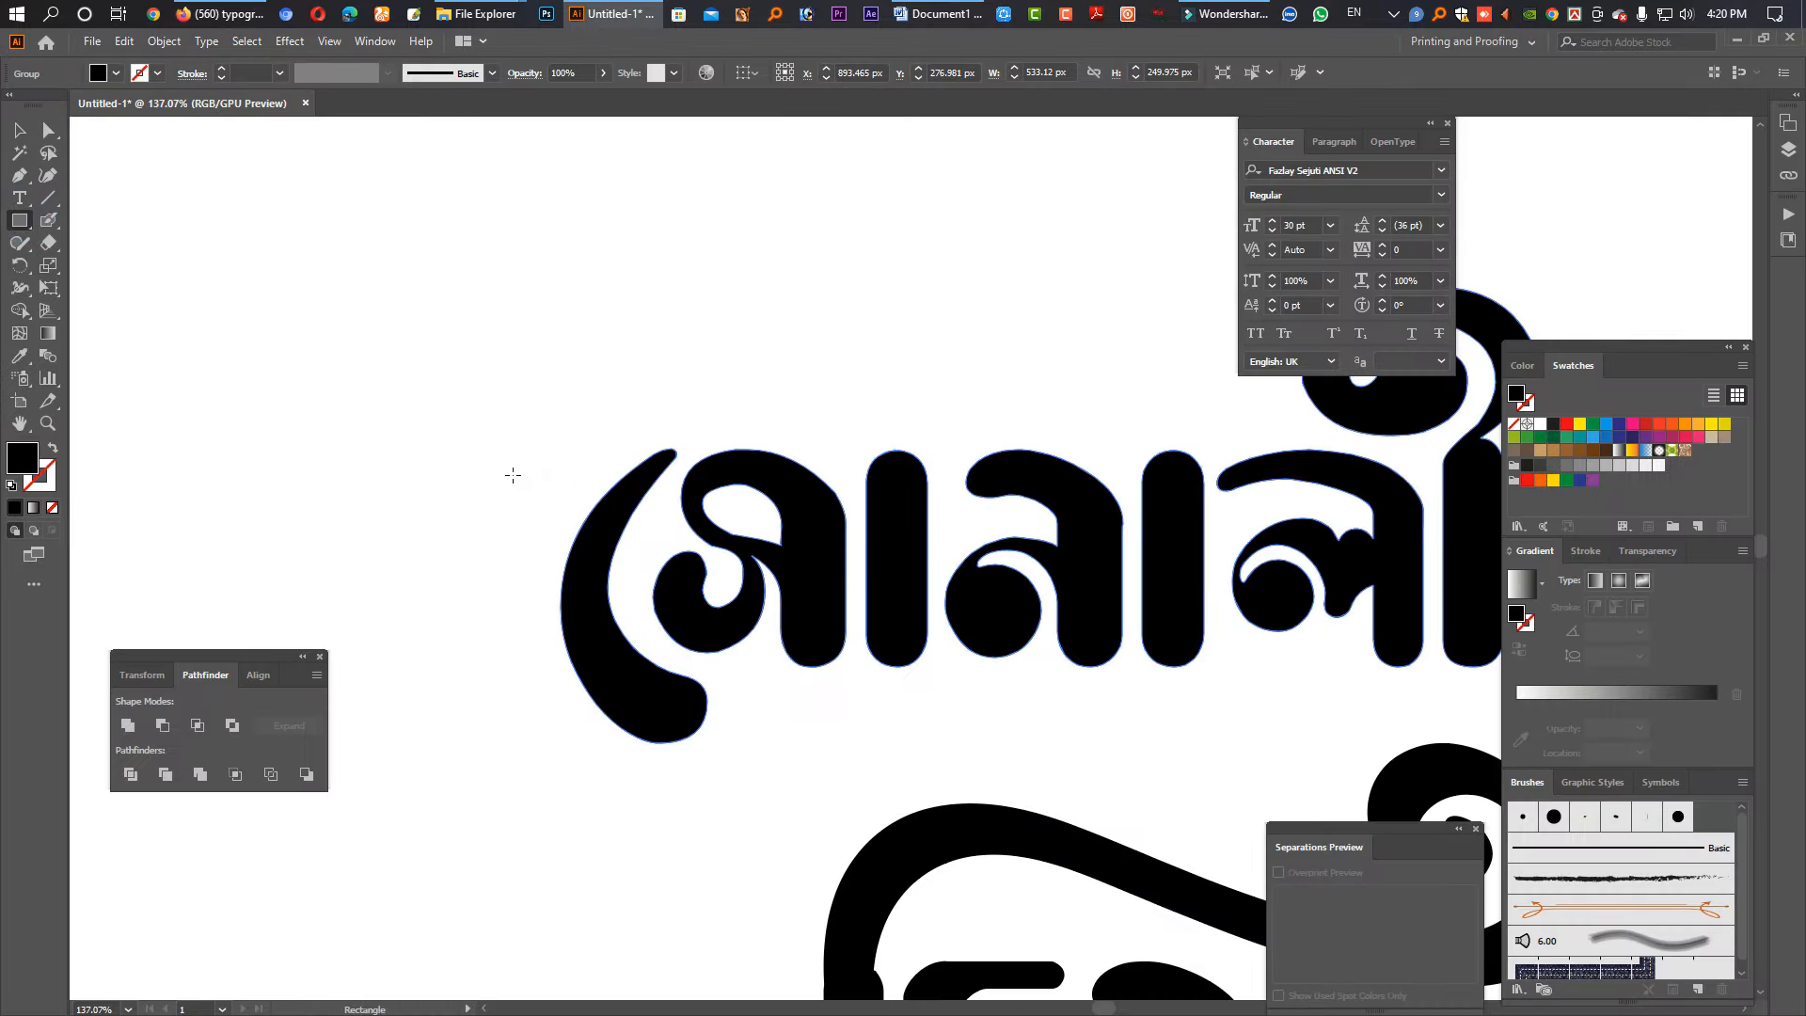
pyautogui.moveTo(517, 477); pyautogui.dragTo(1076, 524)
pyautogui.press('v')
# Step: Select the letters সো with their bar pieces, display the rulers and place a horizontal guide at the top of the ী curl
pyautogui.press('Tab')
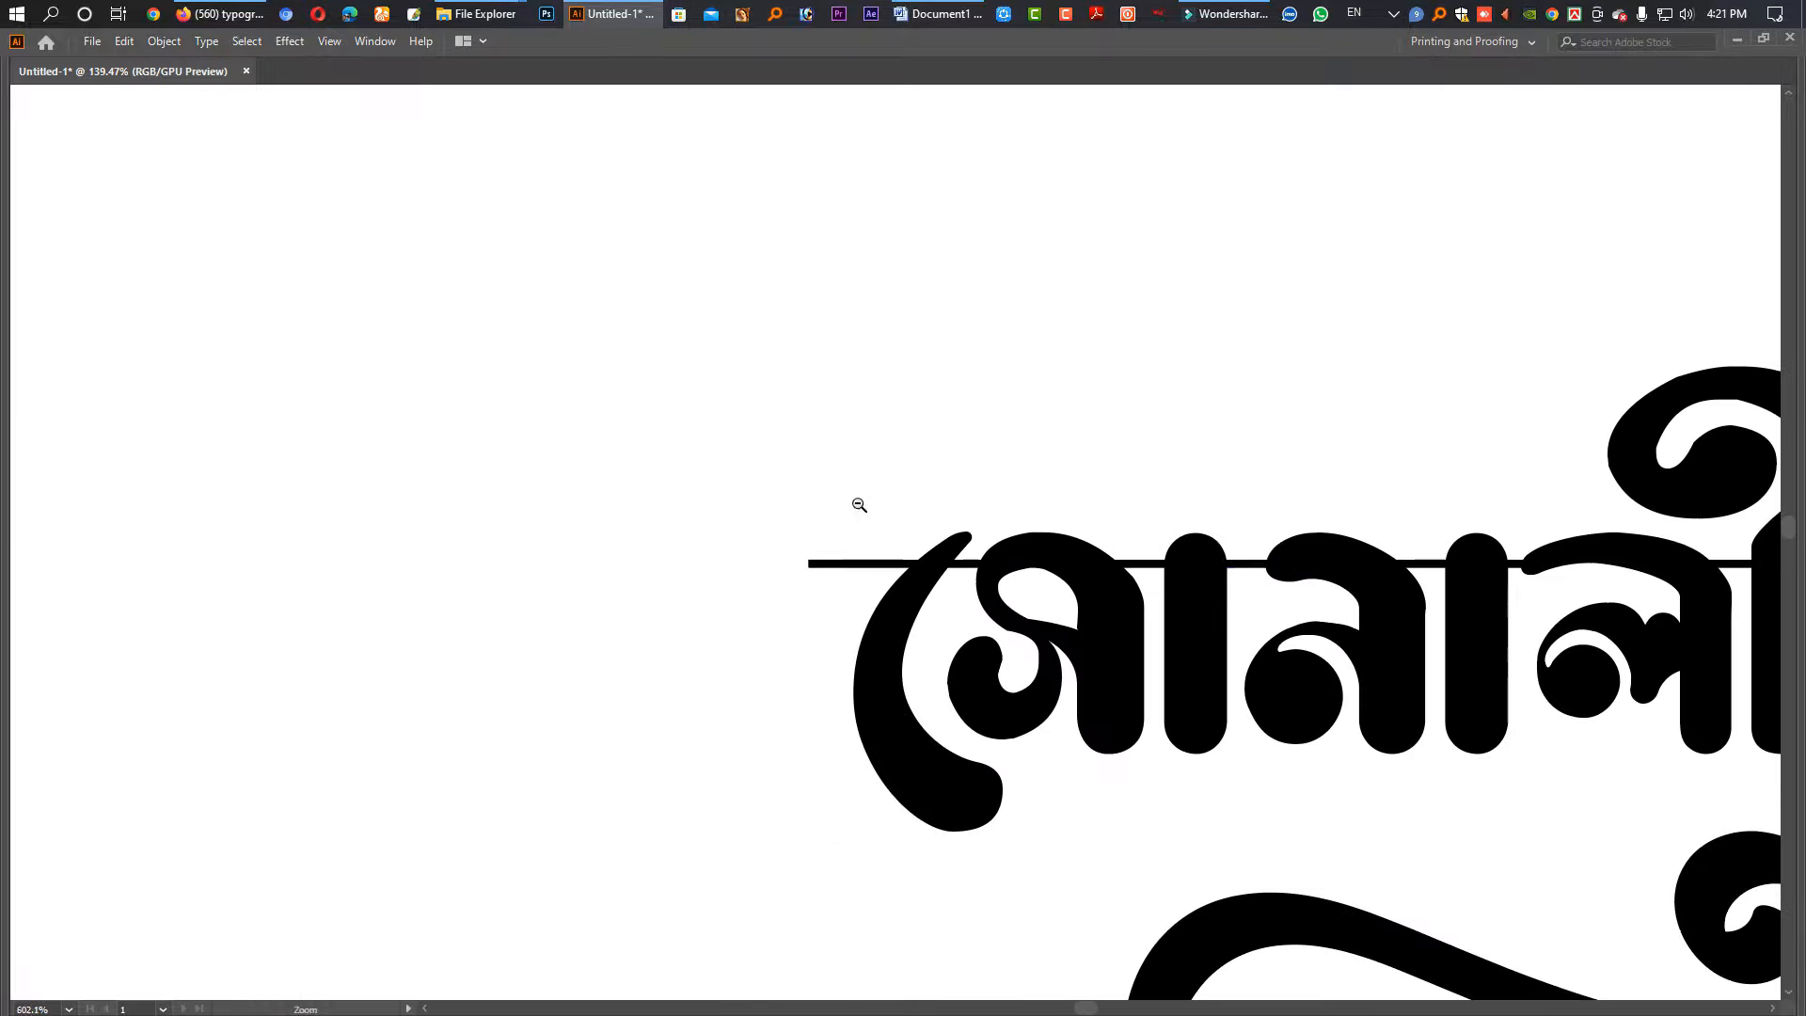
pyautogui.moveTo(717, 432); pyautogui.dragTo(1009, 683)
pyautogui.press('ctrl')
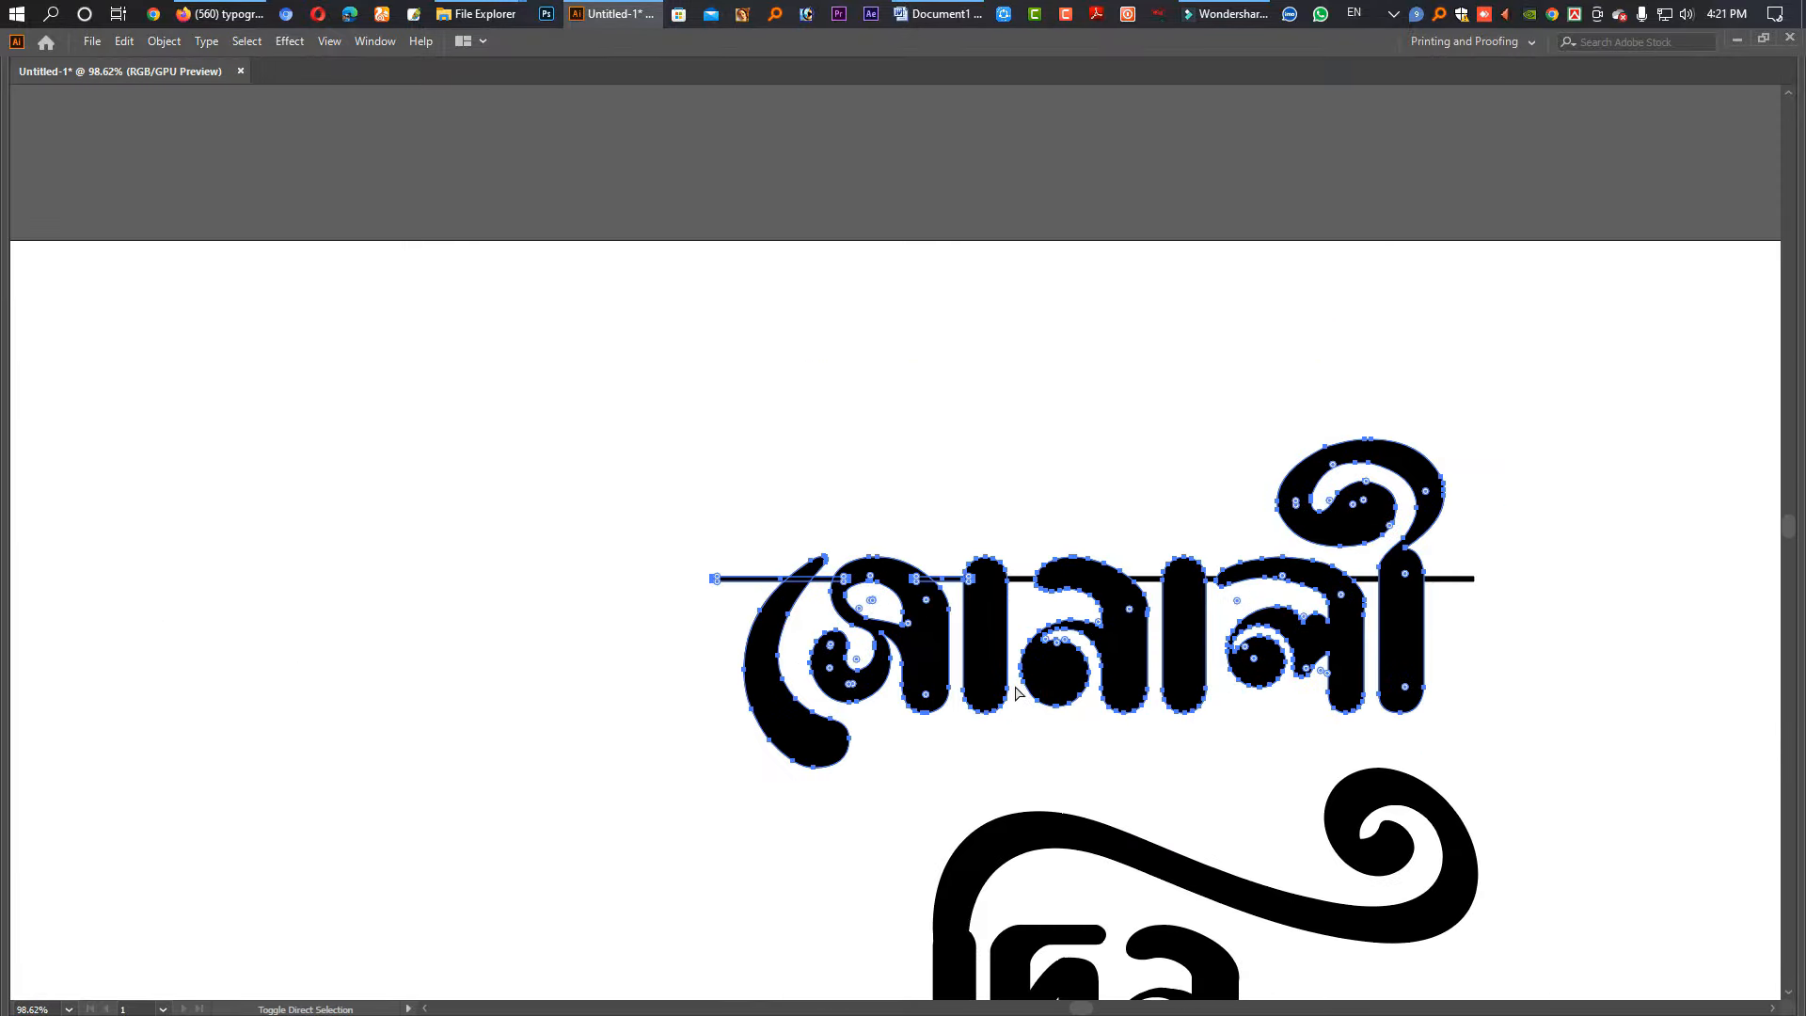
pyautogui.moveTo(631, 444); pyautogui.dragTo(978, 732)
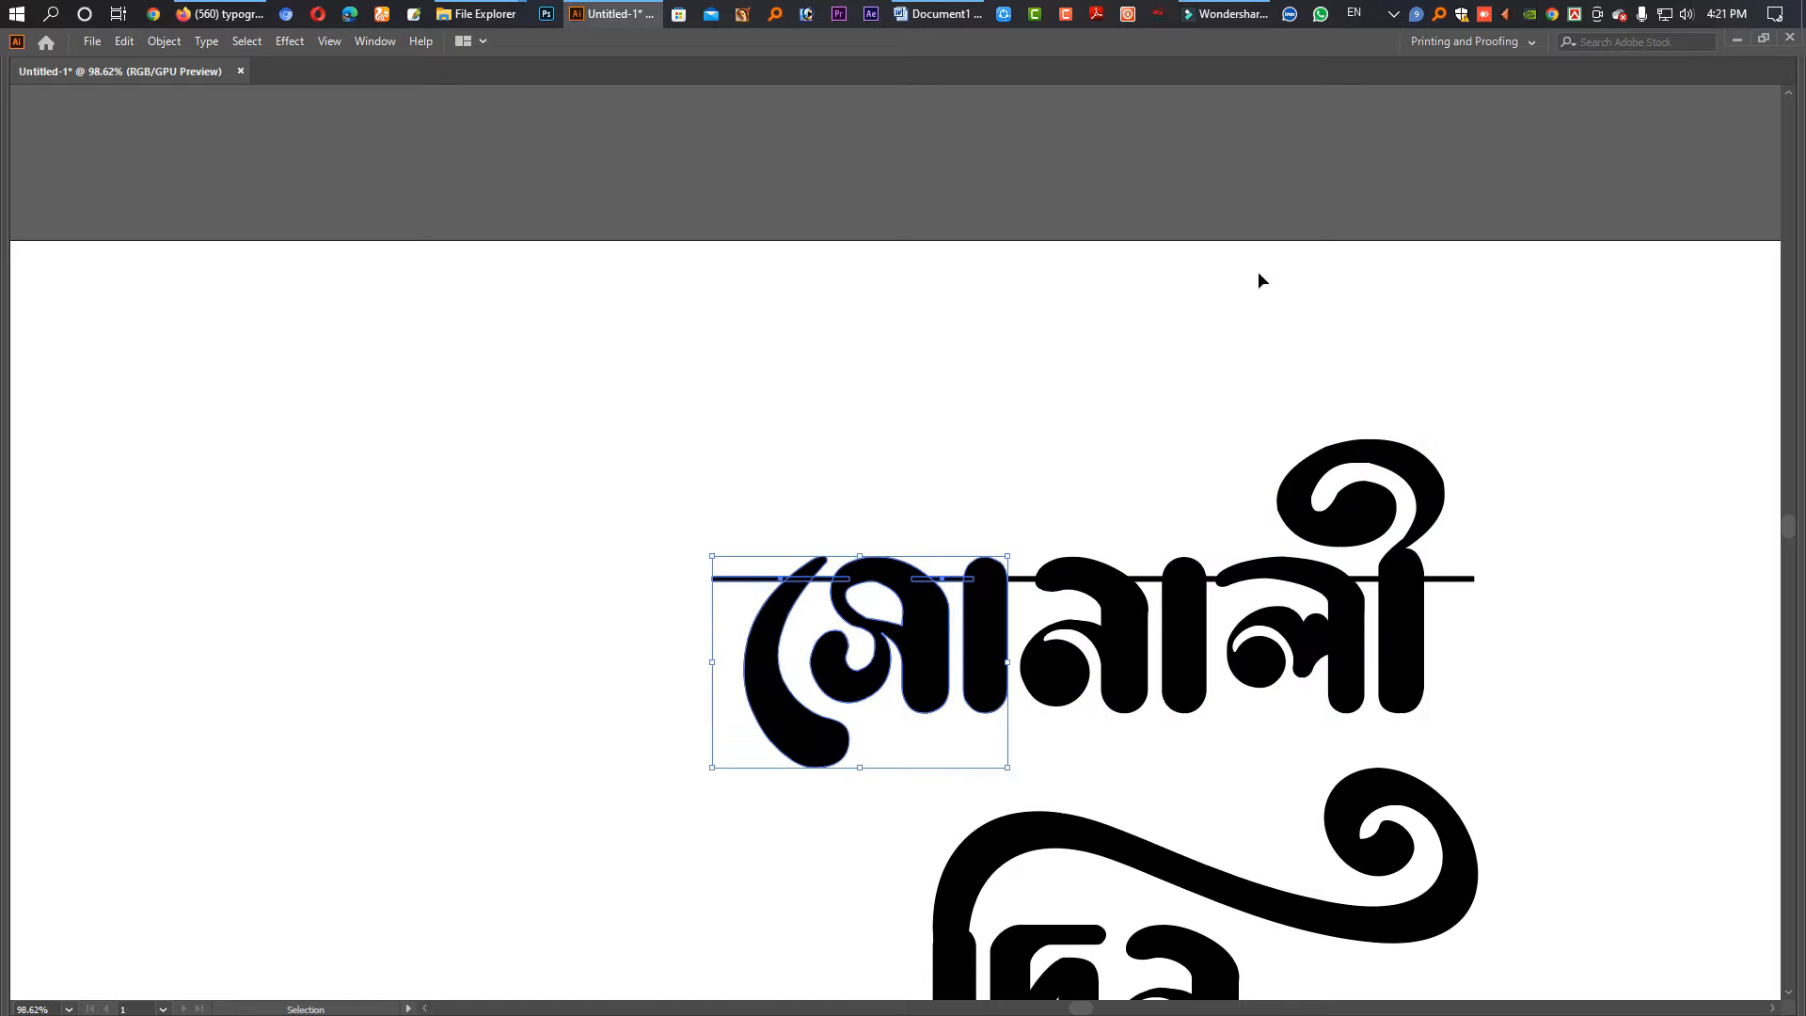
pyautogui.hotkey('ctrl', 'r')
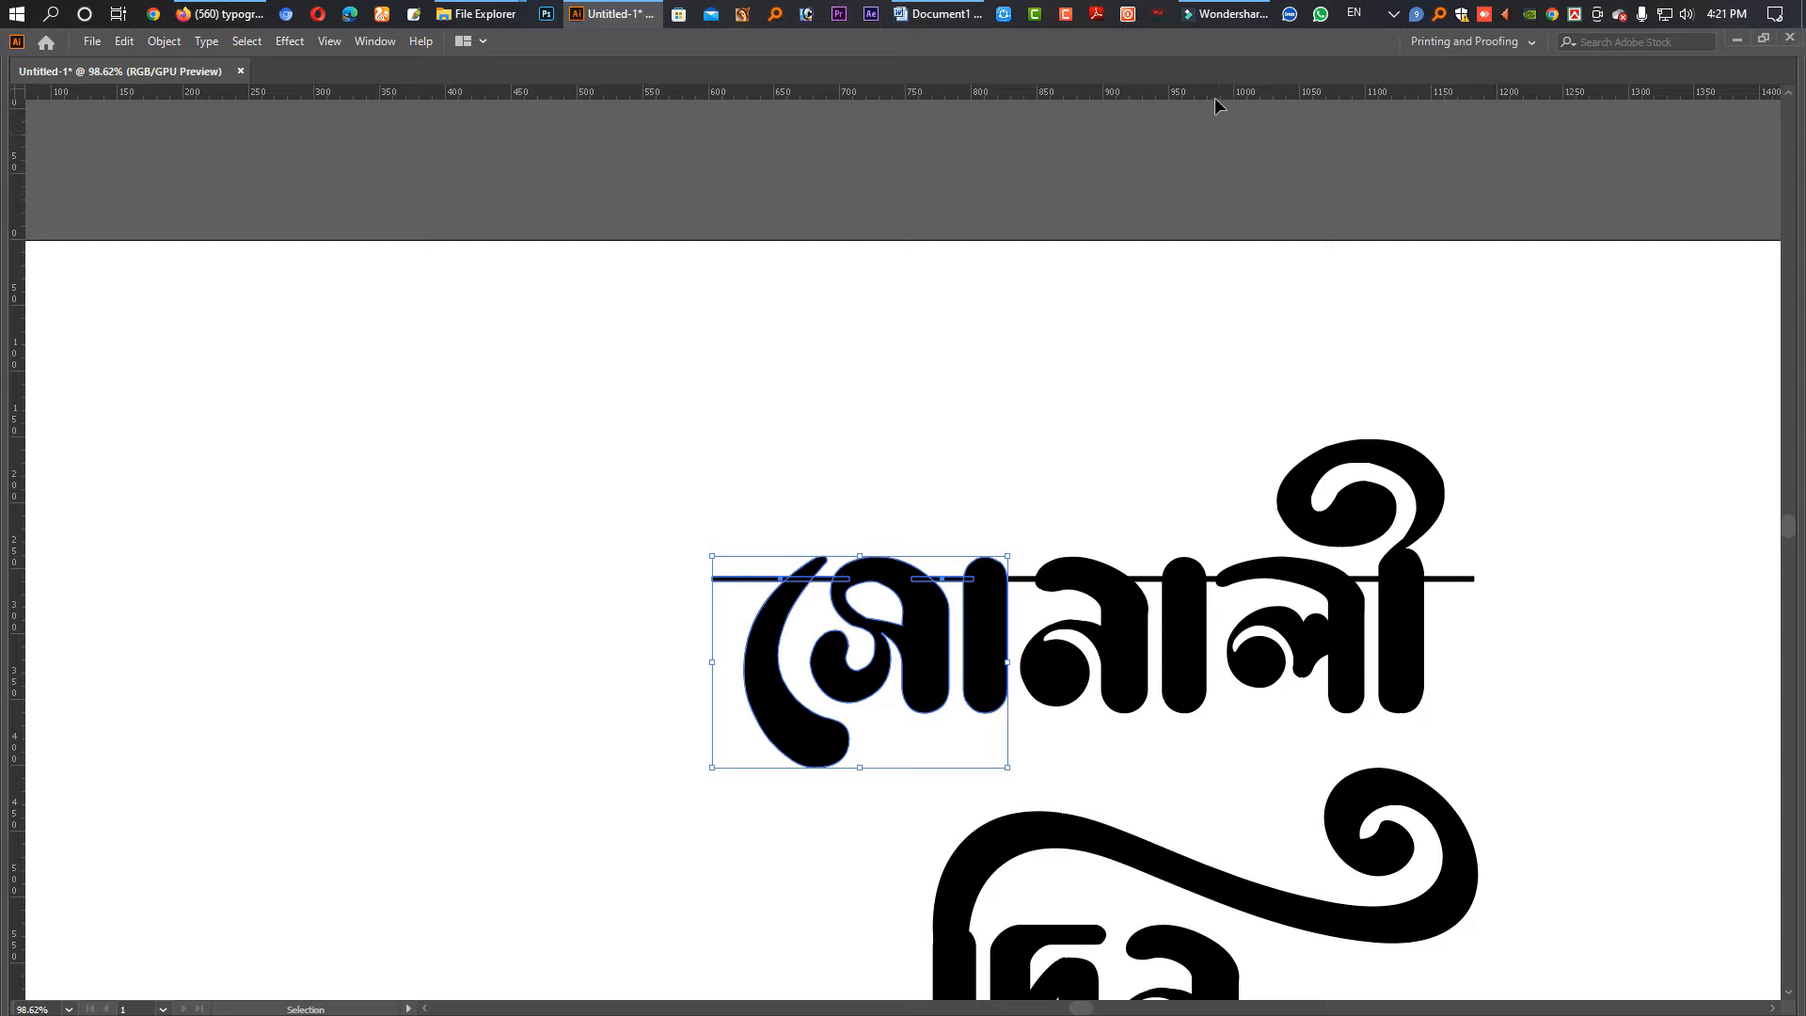
pyautogui.moveTo(1215, 98); pyautogui.dragTo(1277, 438)
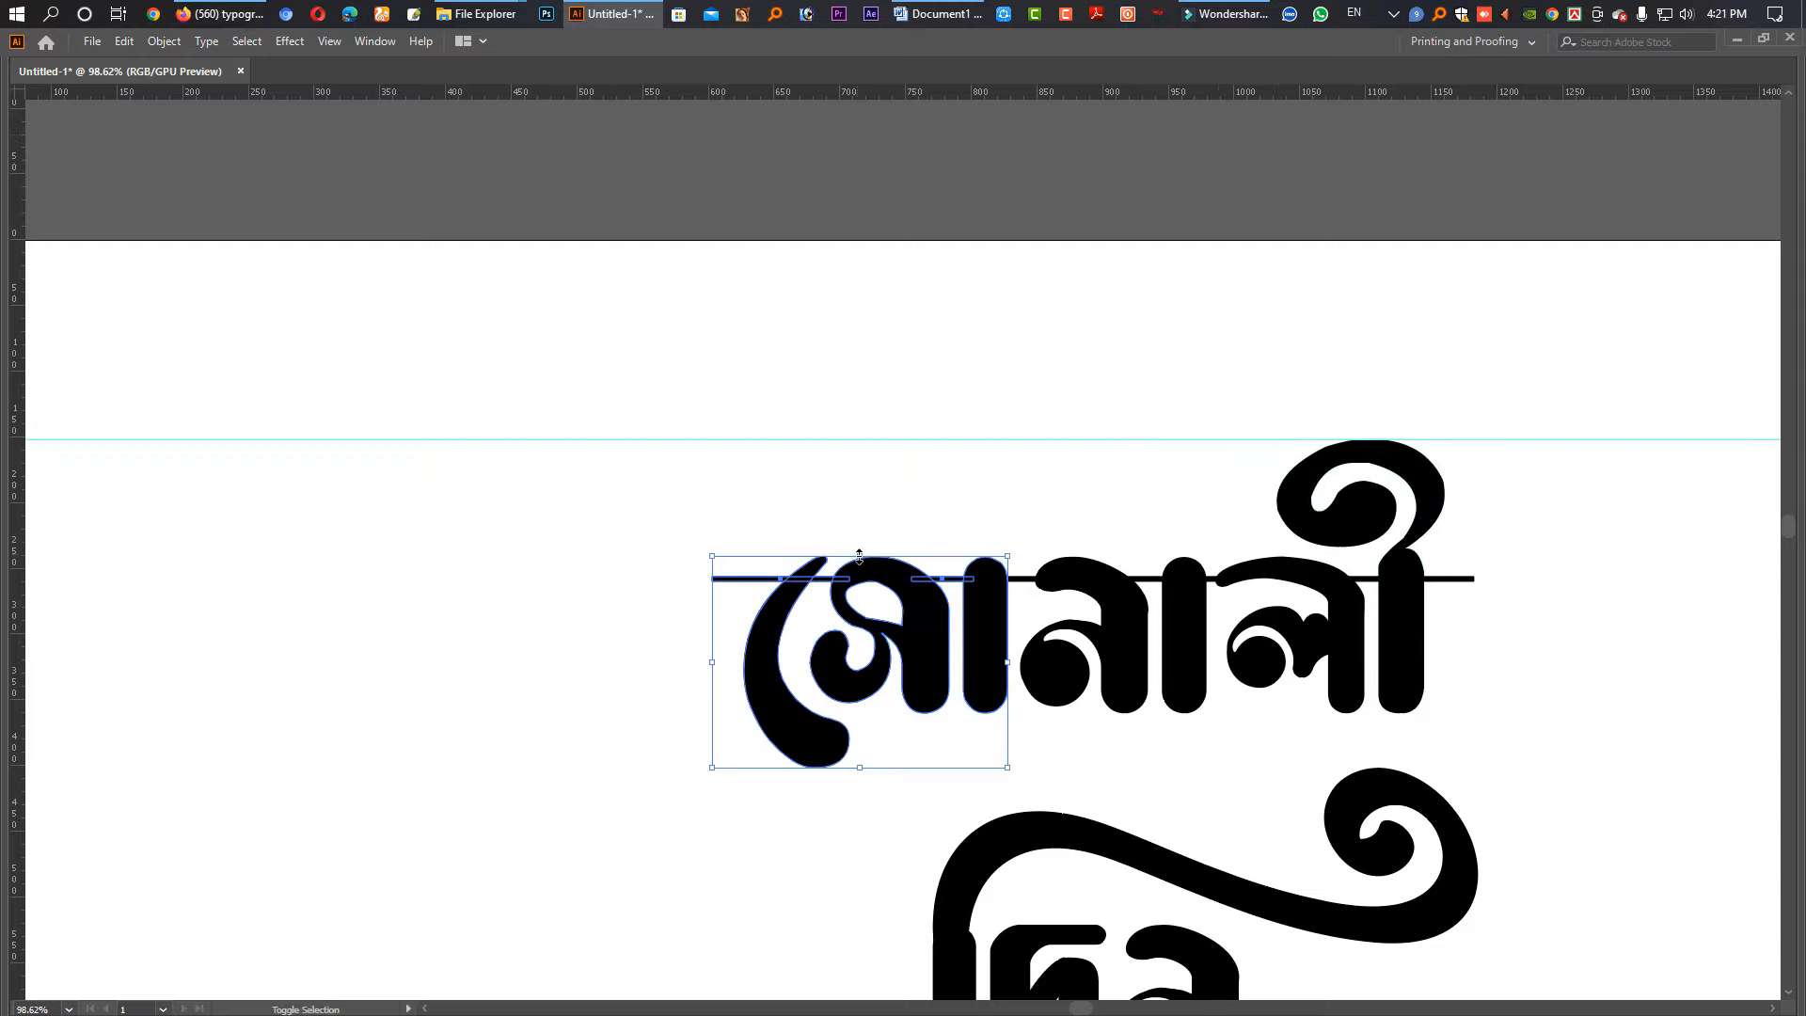
# Step: Enlarge the সো part with its bar pieces proportionally and position it beside নালী, just below the guide
pyautogui.moveTo(858, 556); pyautogui.dragTo(851, 501)
pyautogui.moveTo(1012, 636); pyautogui.dragTo(966, 620)
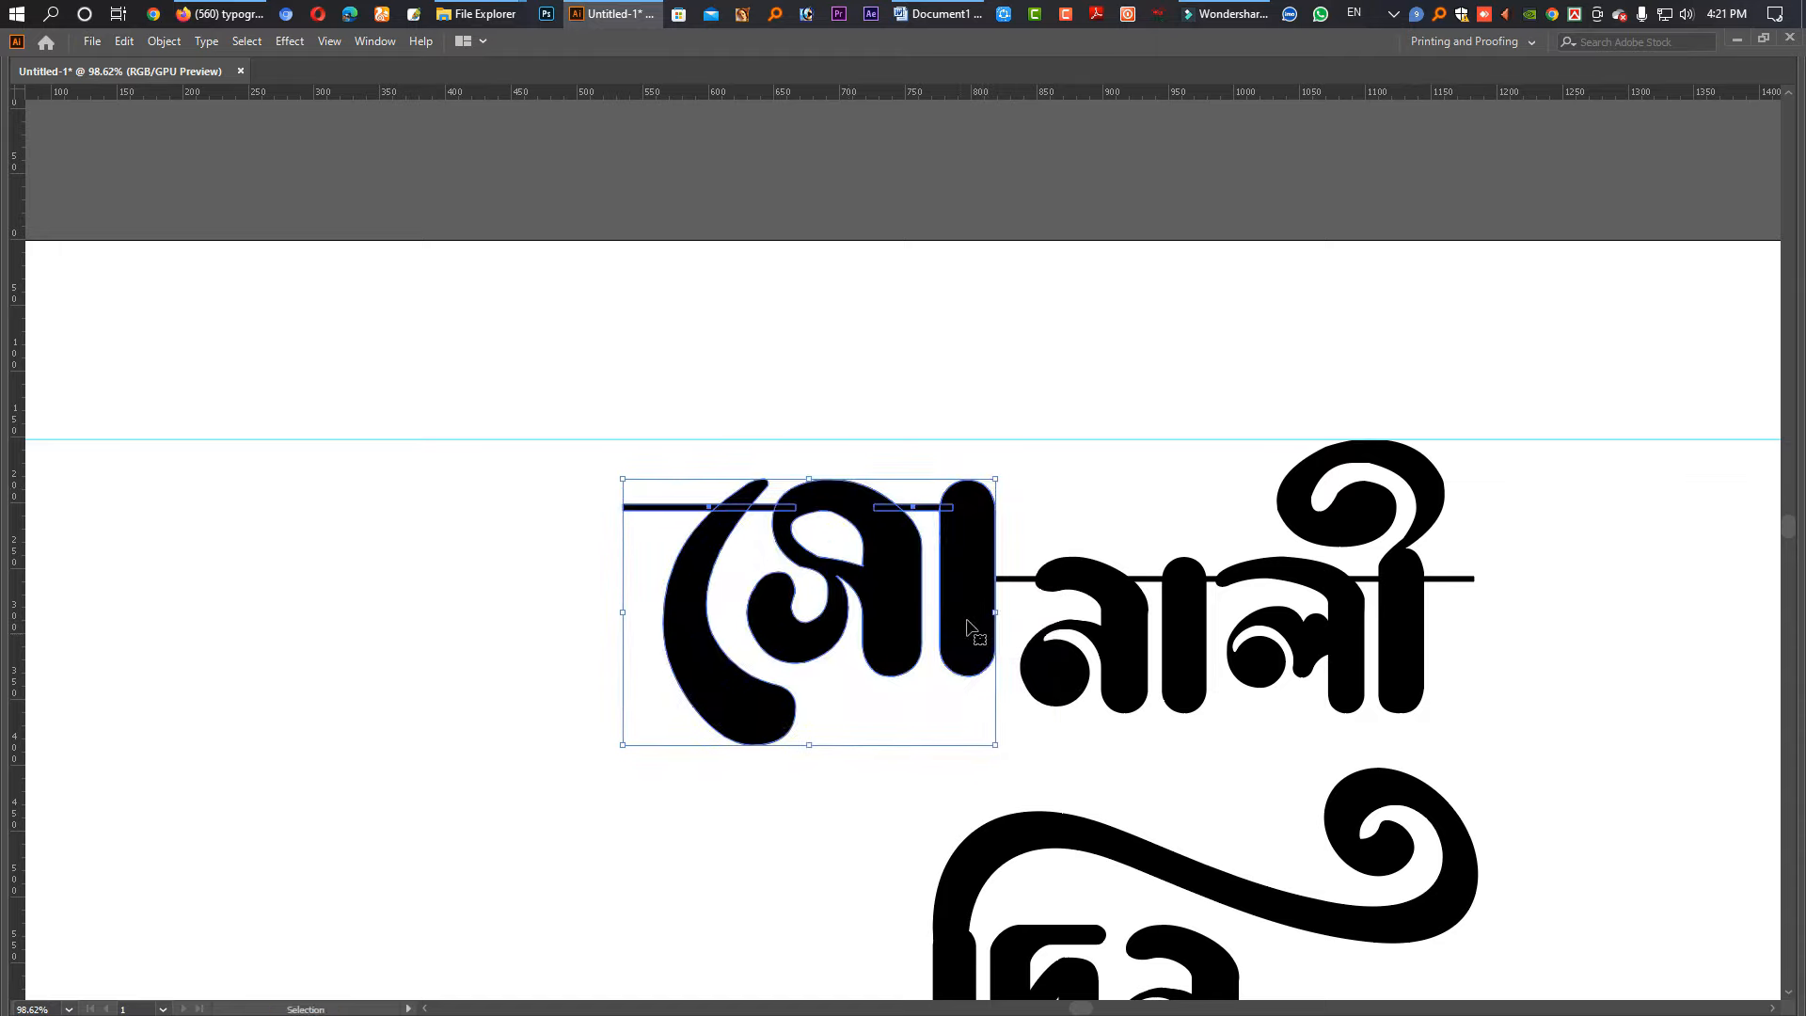
pyautogui.scroll(-2, 927, 760)
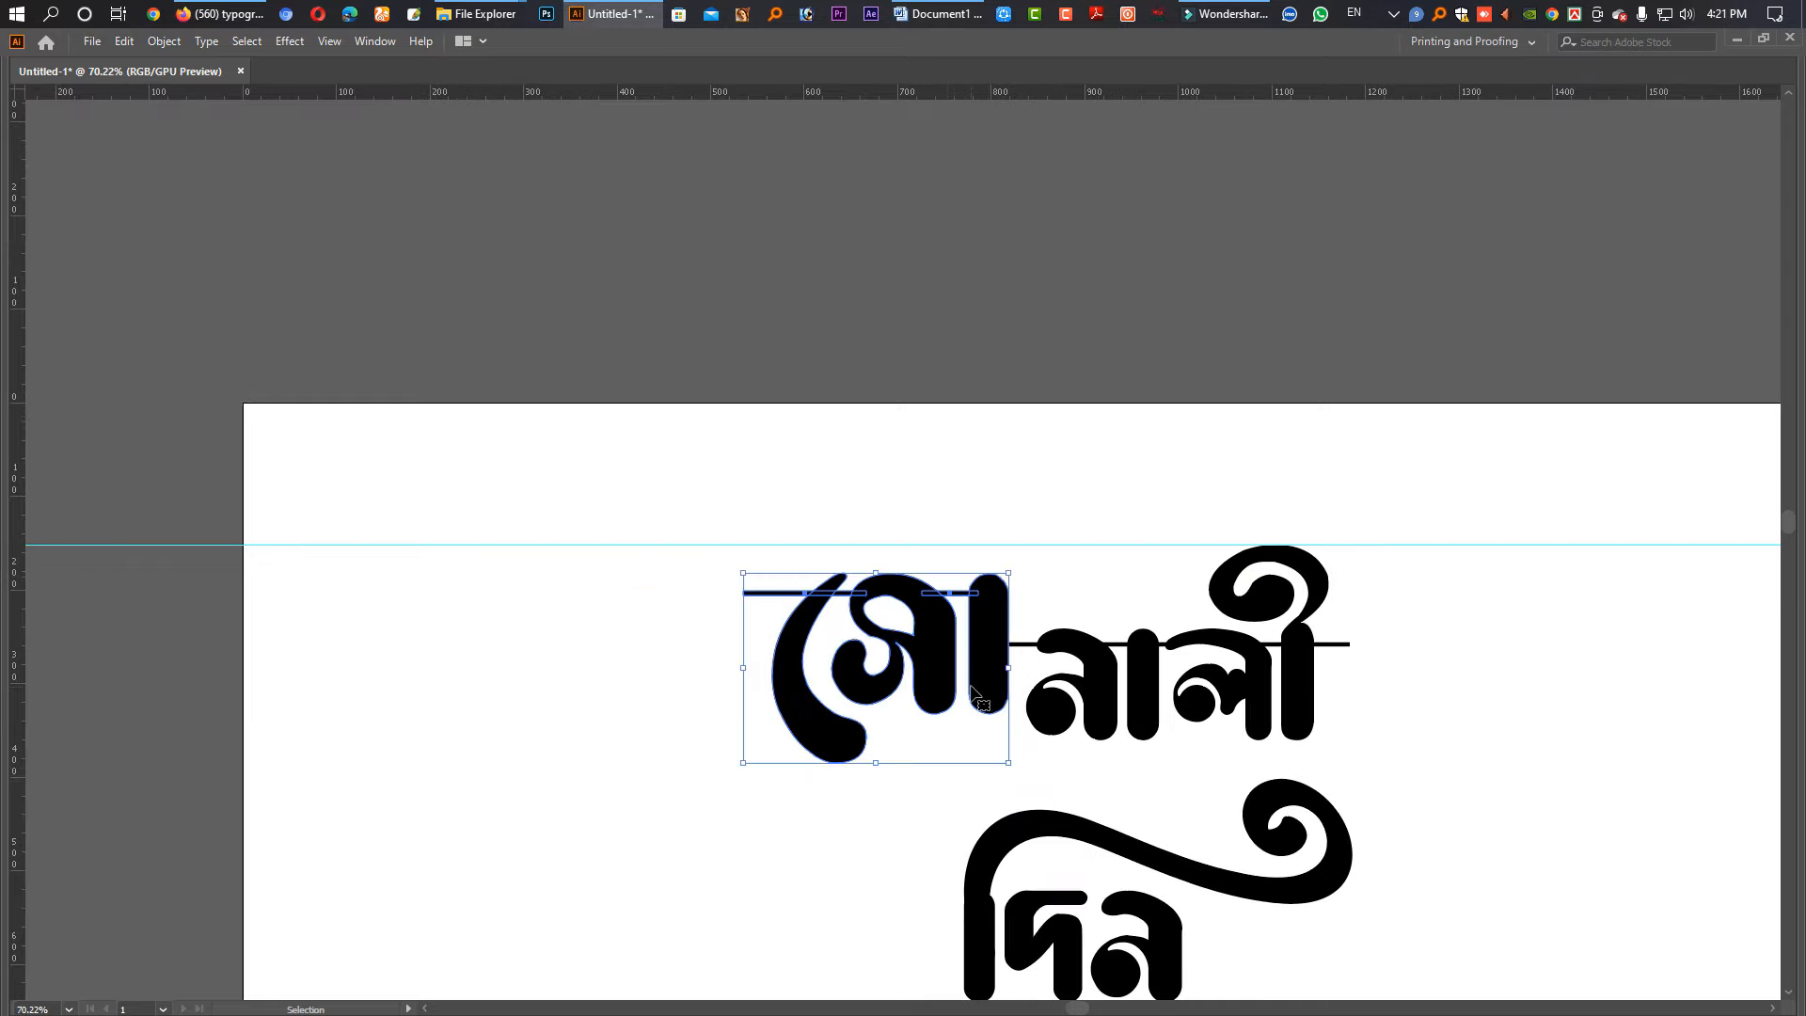
pyautogui.moveTo(972, 685); pyautogui.dragTo(972, 672)
pyautogui.moveTo(1010, 787); pyautogui.dragTo(1000, 613)
pyautogui.click(900, 651)
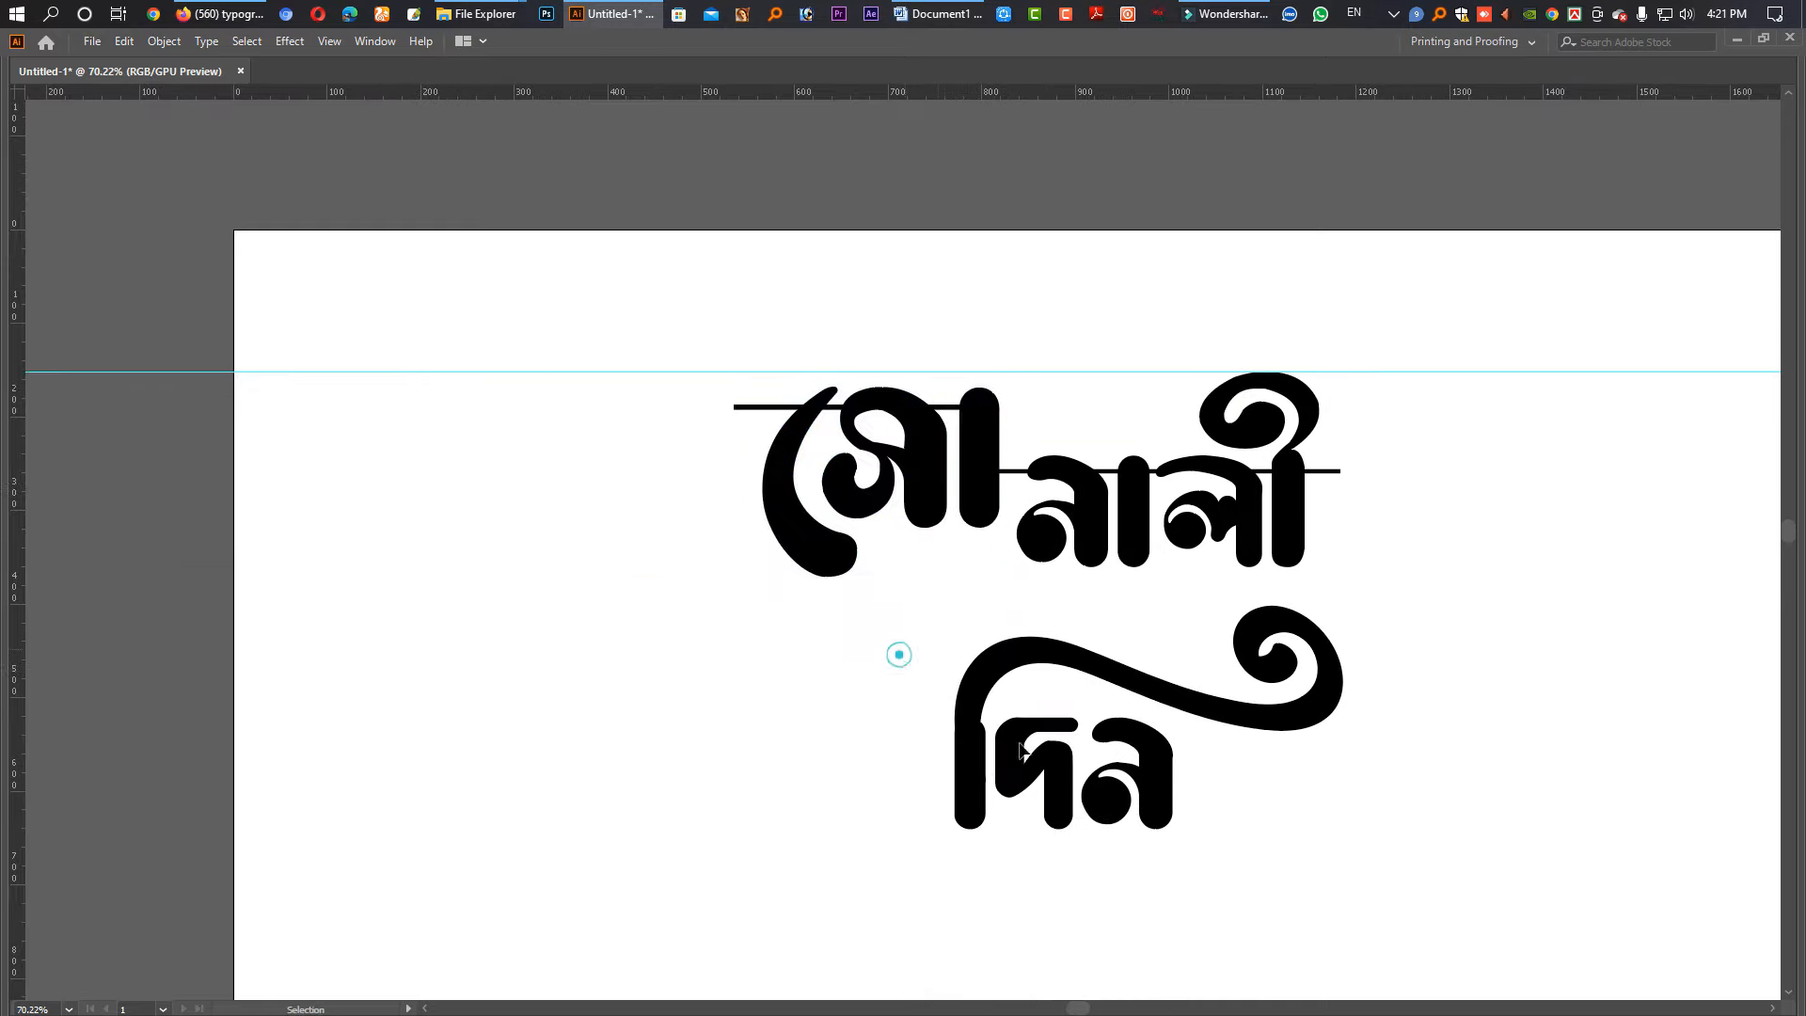
# Step: Move দিন with its swash up and to the left beneath সোনালী, nudging it up until the curl meets the letter ল
pyautogui.click(1154, 799)
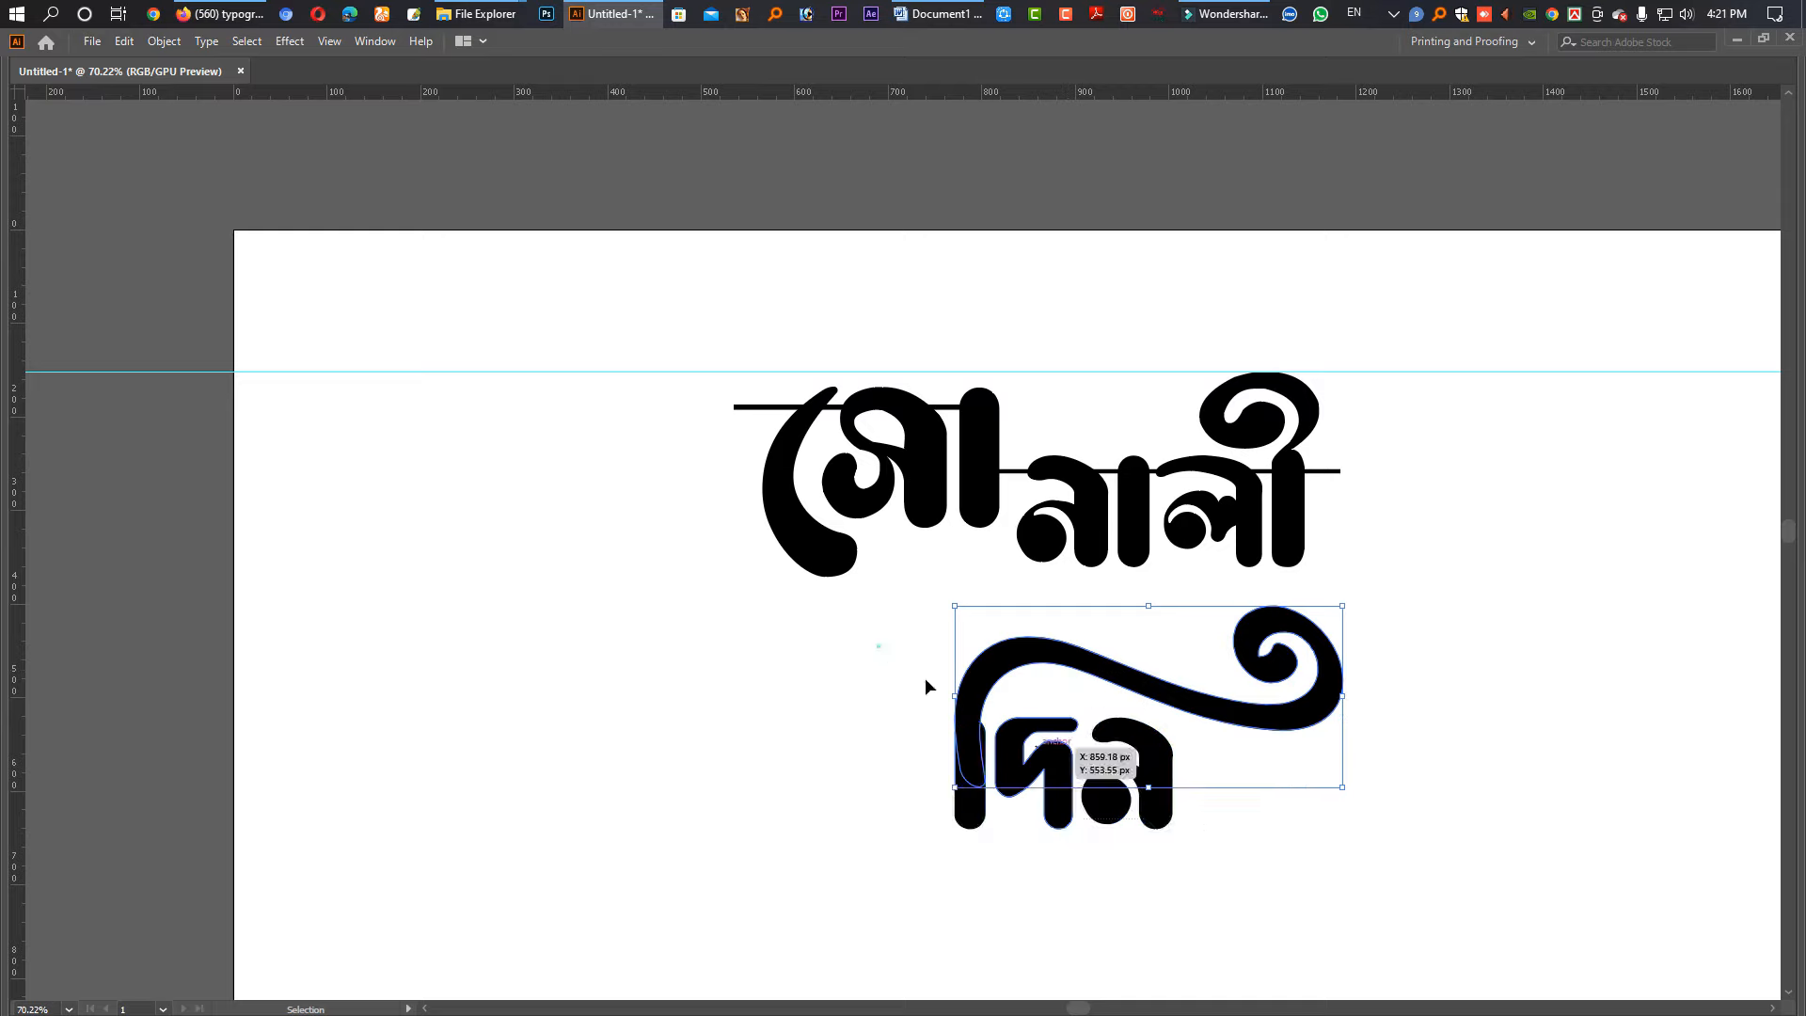
pyautogui.moveTo(1140, 775); pyautogui.dragTo(1068, 724)
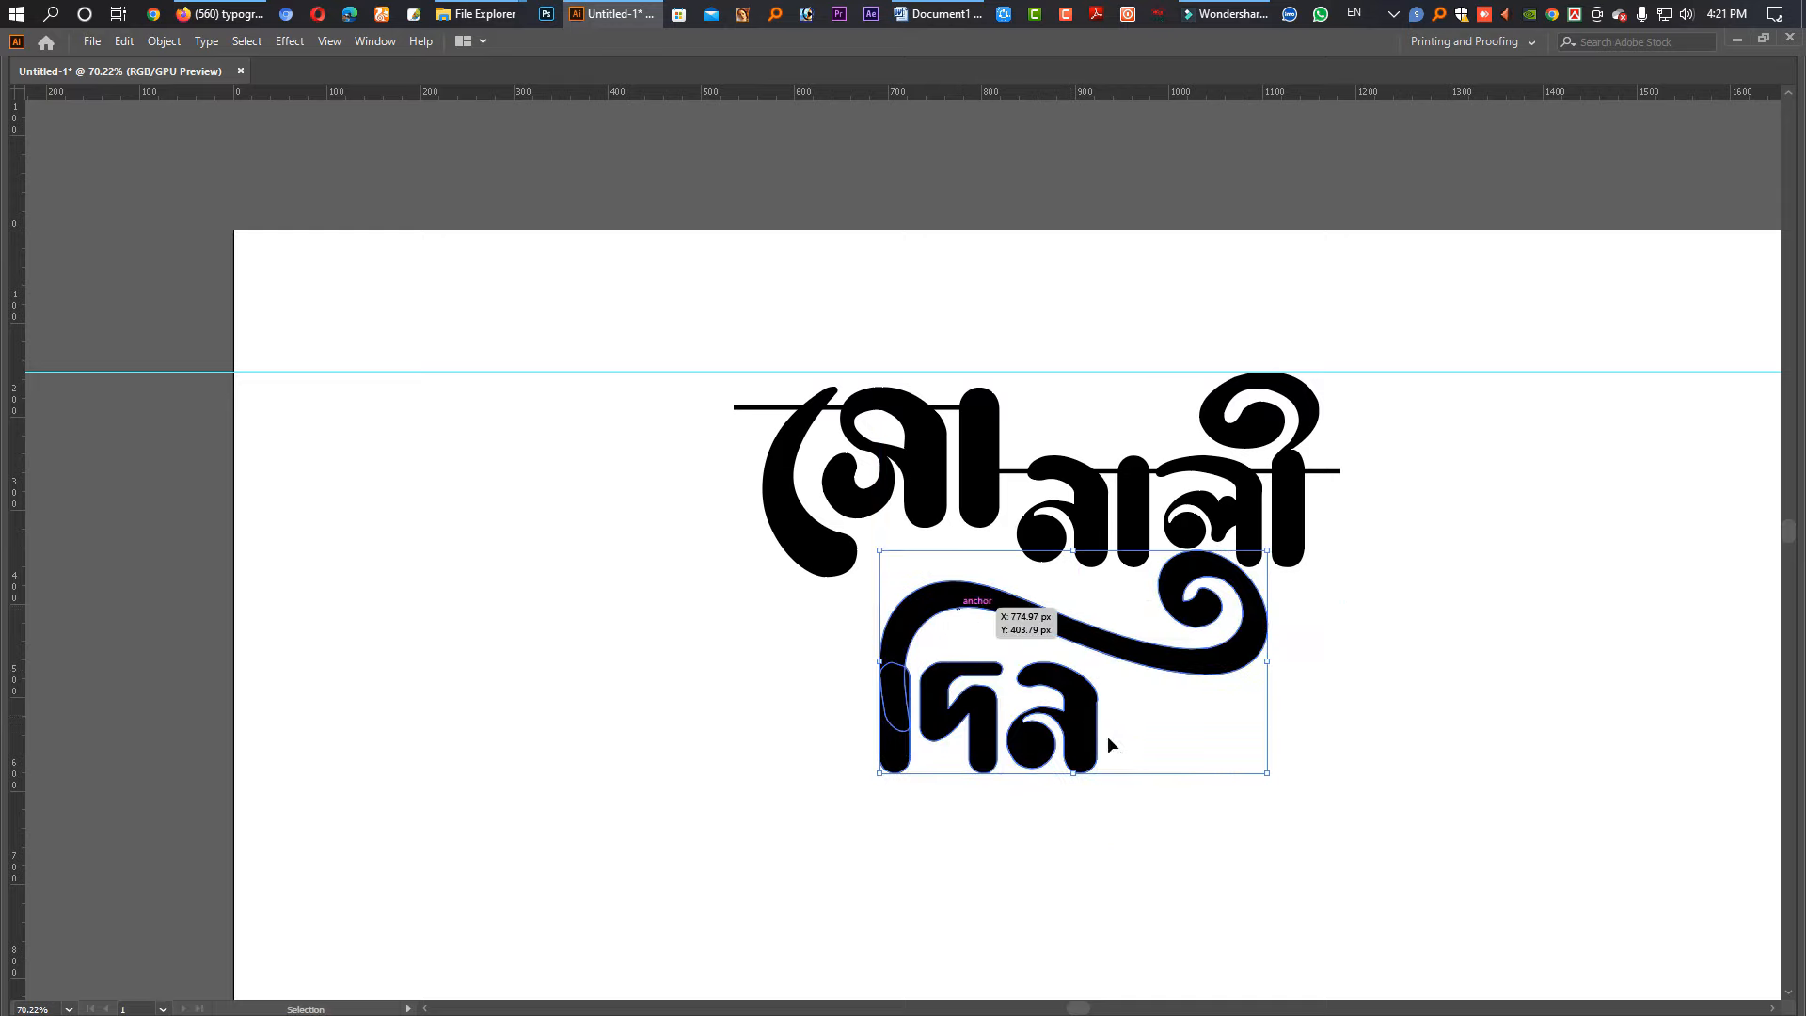
pyautogui.press('Up')
pyautogui.press('Up')
pyautogui.press('Up')
pyautogui.press('Up')
pyautogui.press('Up')
pyautogui.press('Up')
pyautogui.press('Up')
pyautogui.press('Up')
pyautogui.press('Up')
pyautogui.press('Up')
pyautogui.press('Up')
pyautogui.press('Up')
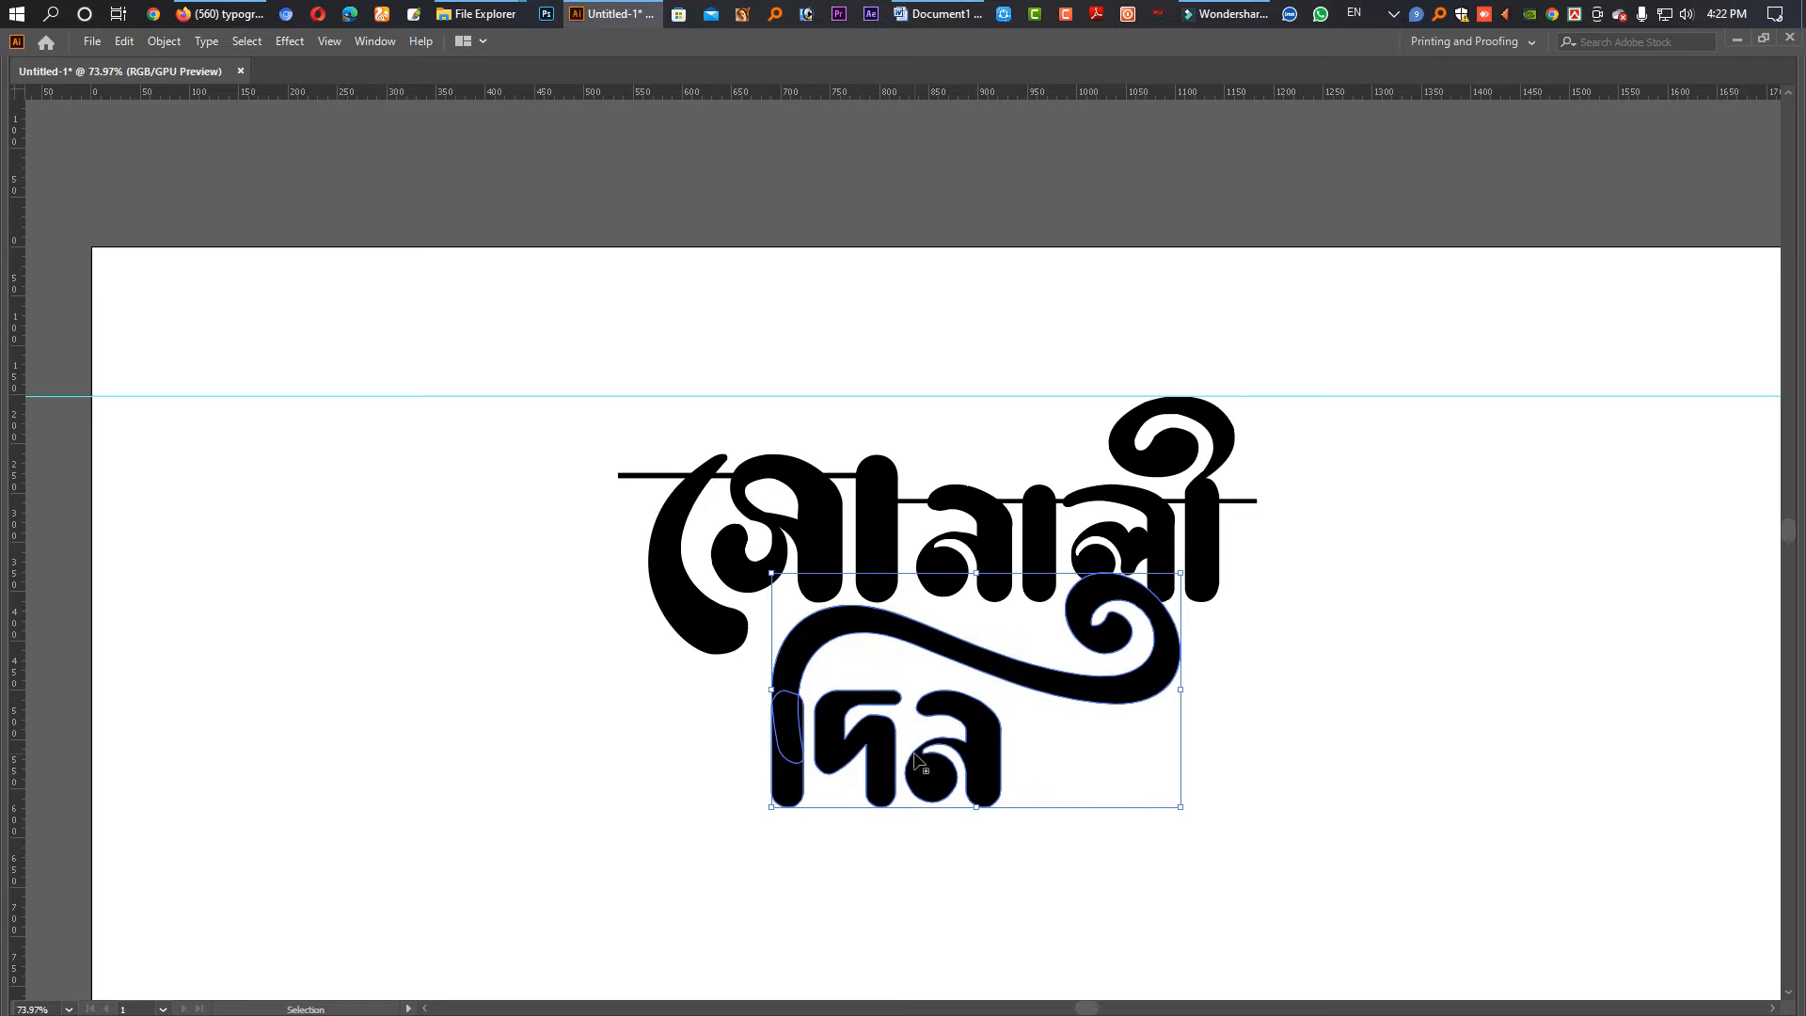
# Step: Slant the swash above দিন slightly with the Shear tool so its curl sits just beneath the letter ল
pyautogui.click(1098, 689)
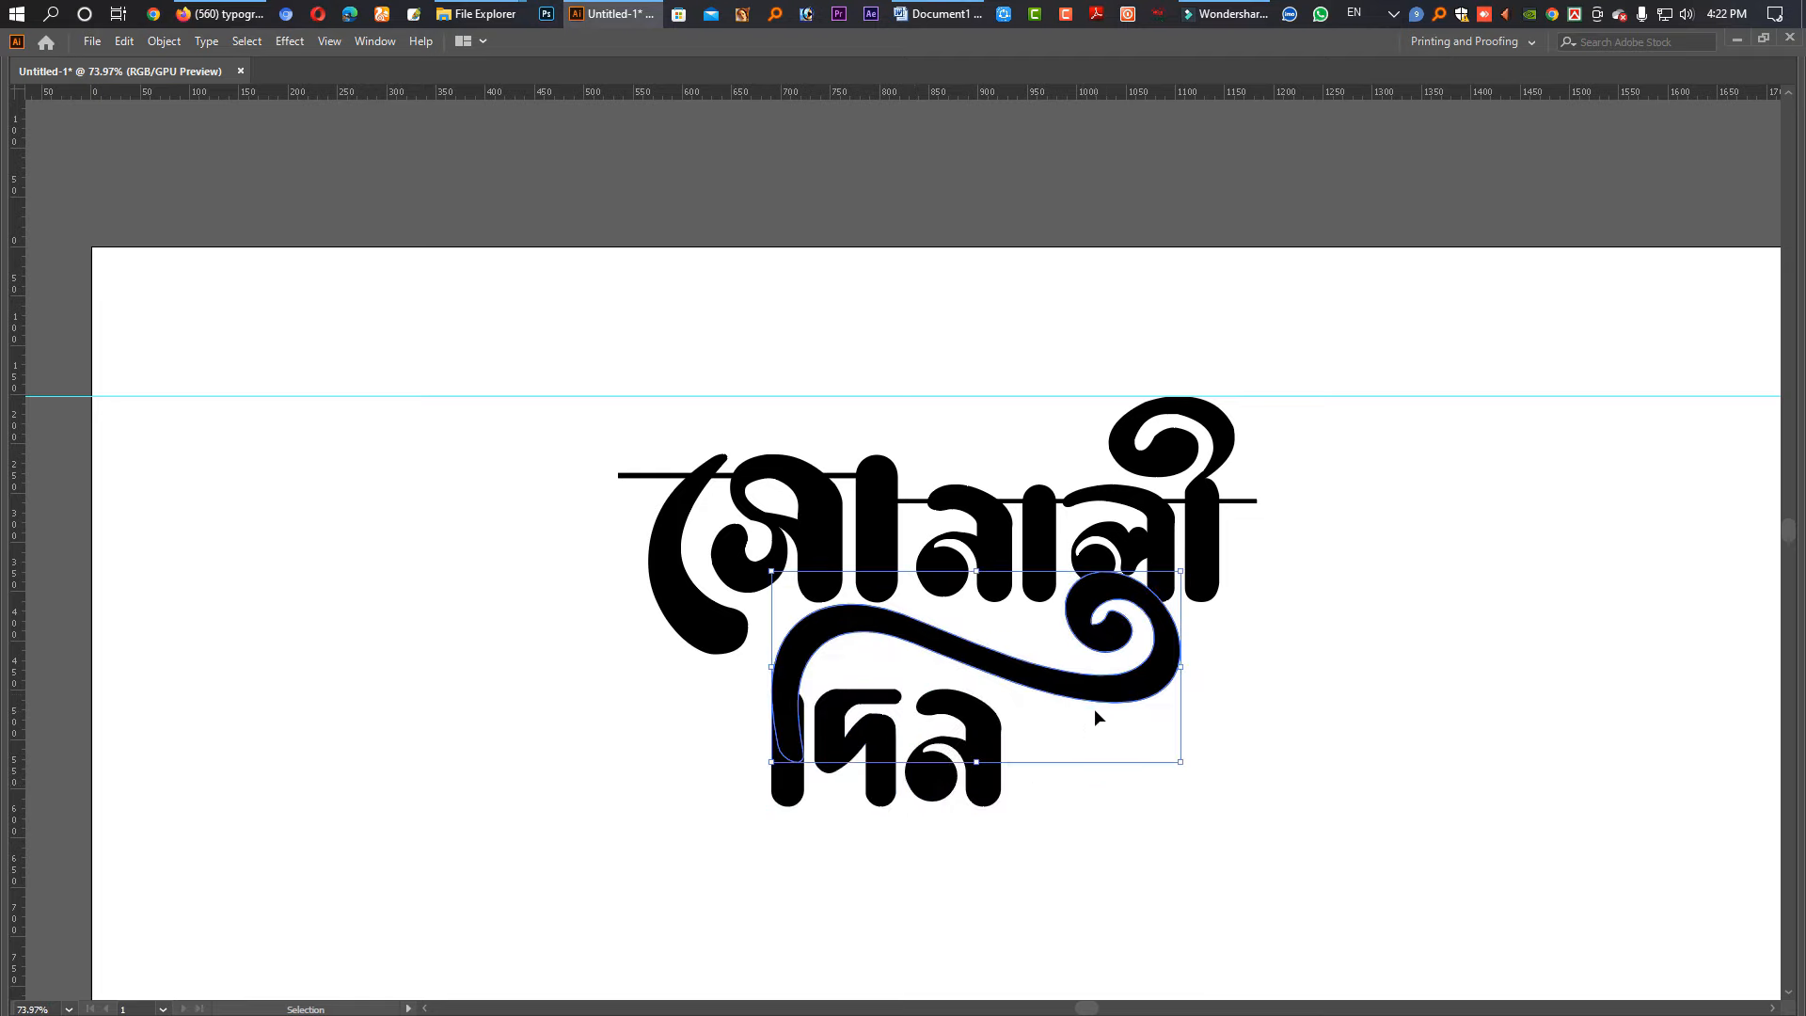
pyautogui.press('Tab')
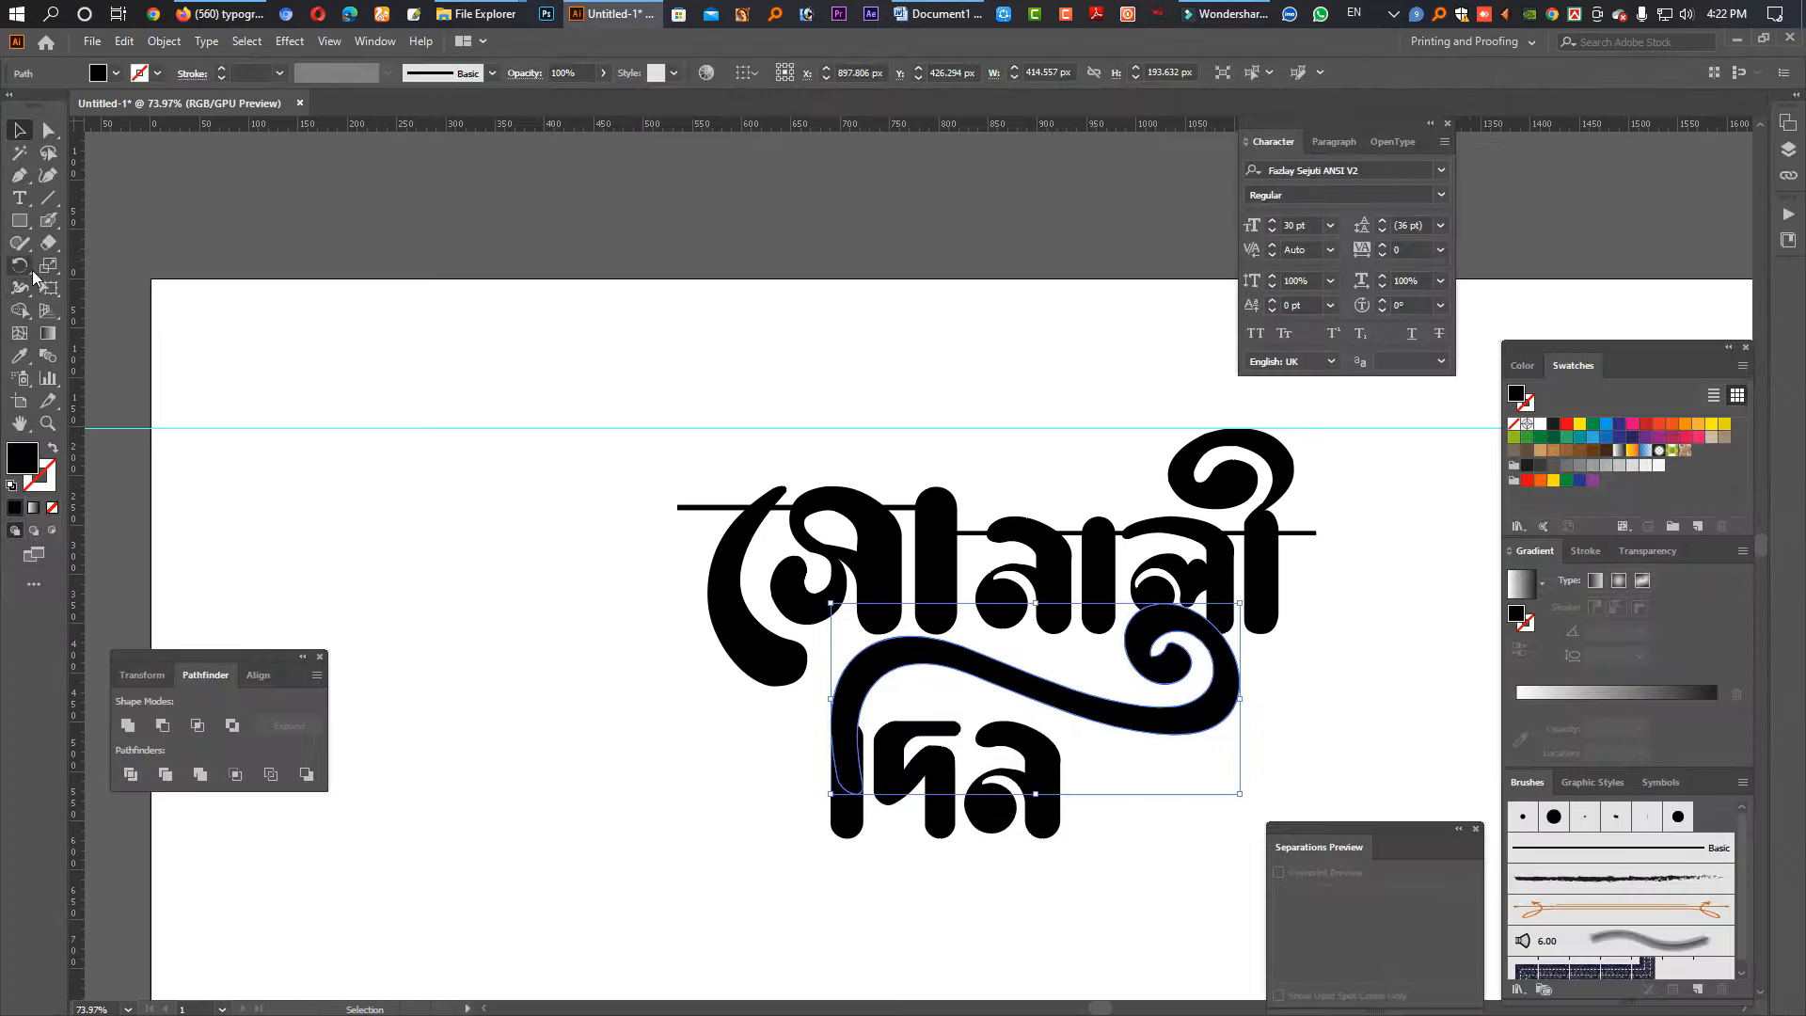
pyautogui.click(52, 266)
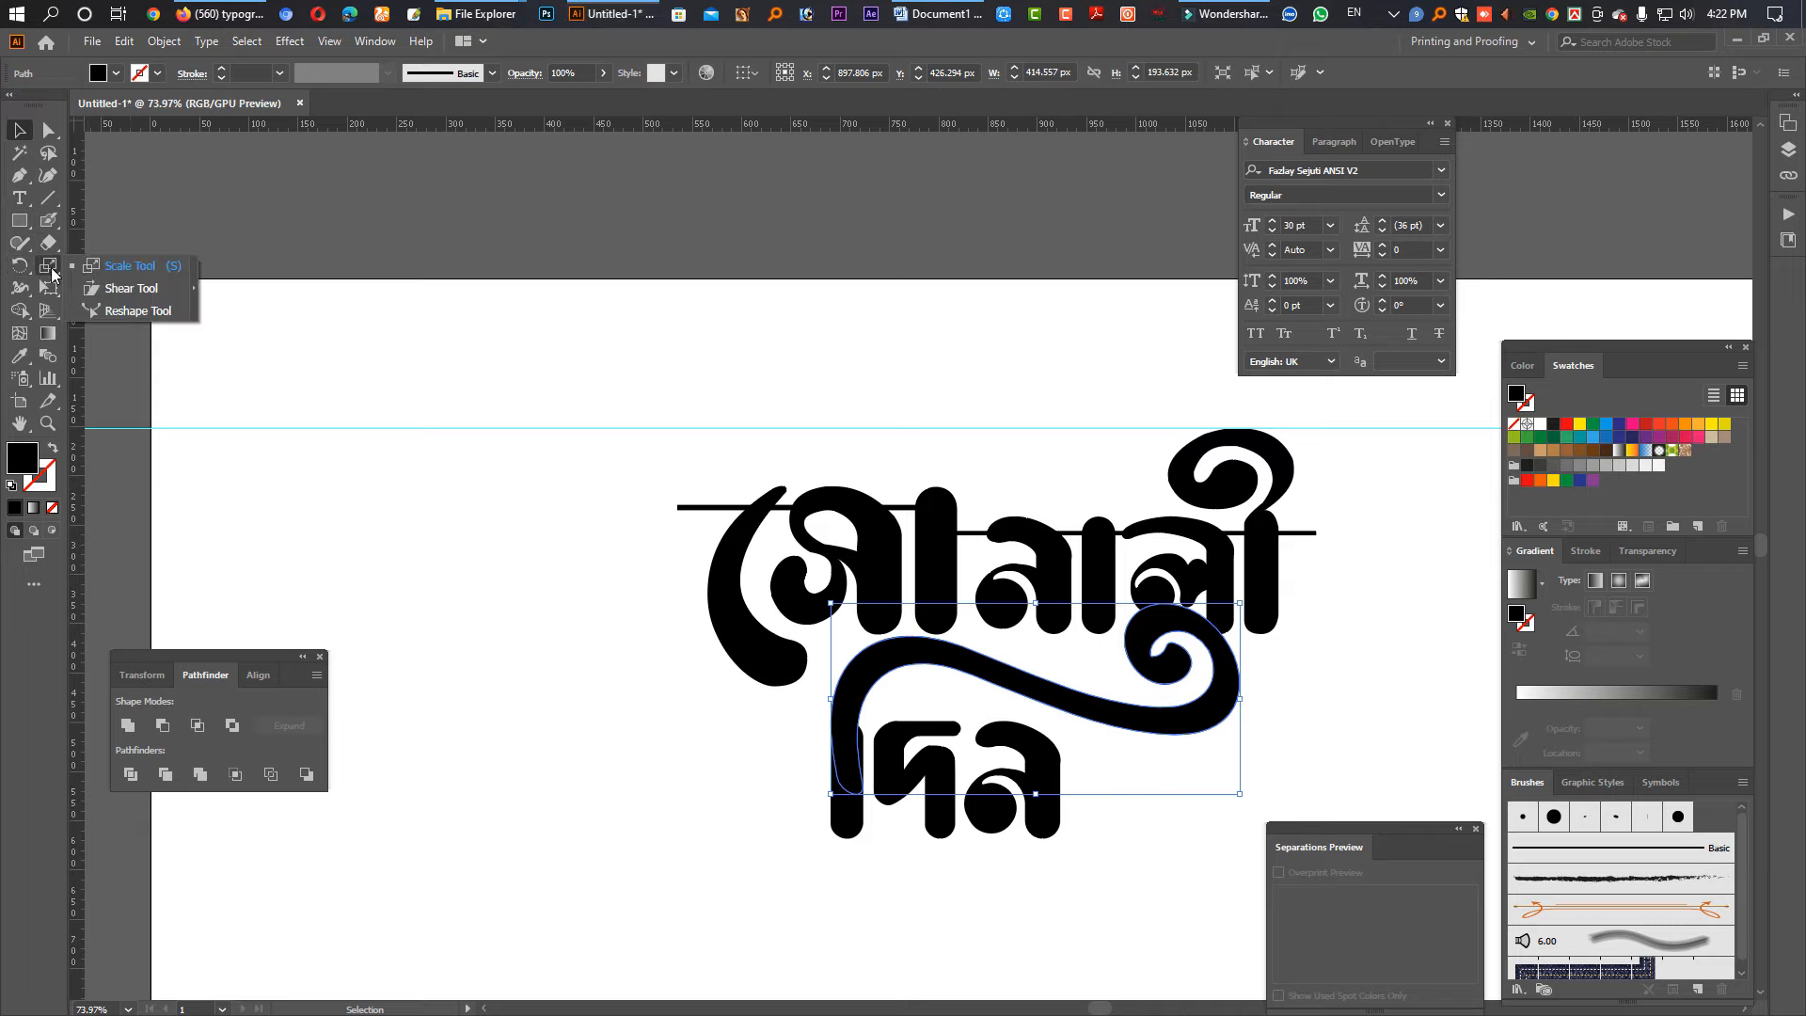
pyautogui.click(148, 288)
pyautogui.press('Tab')
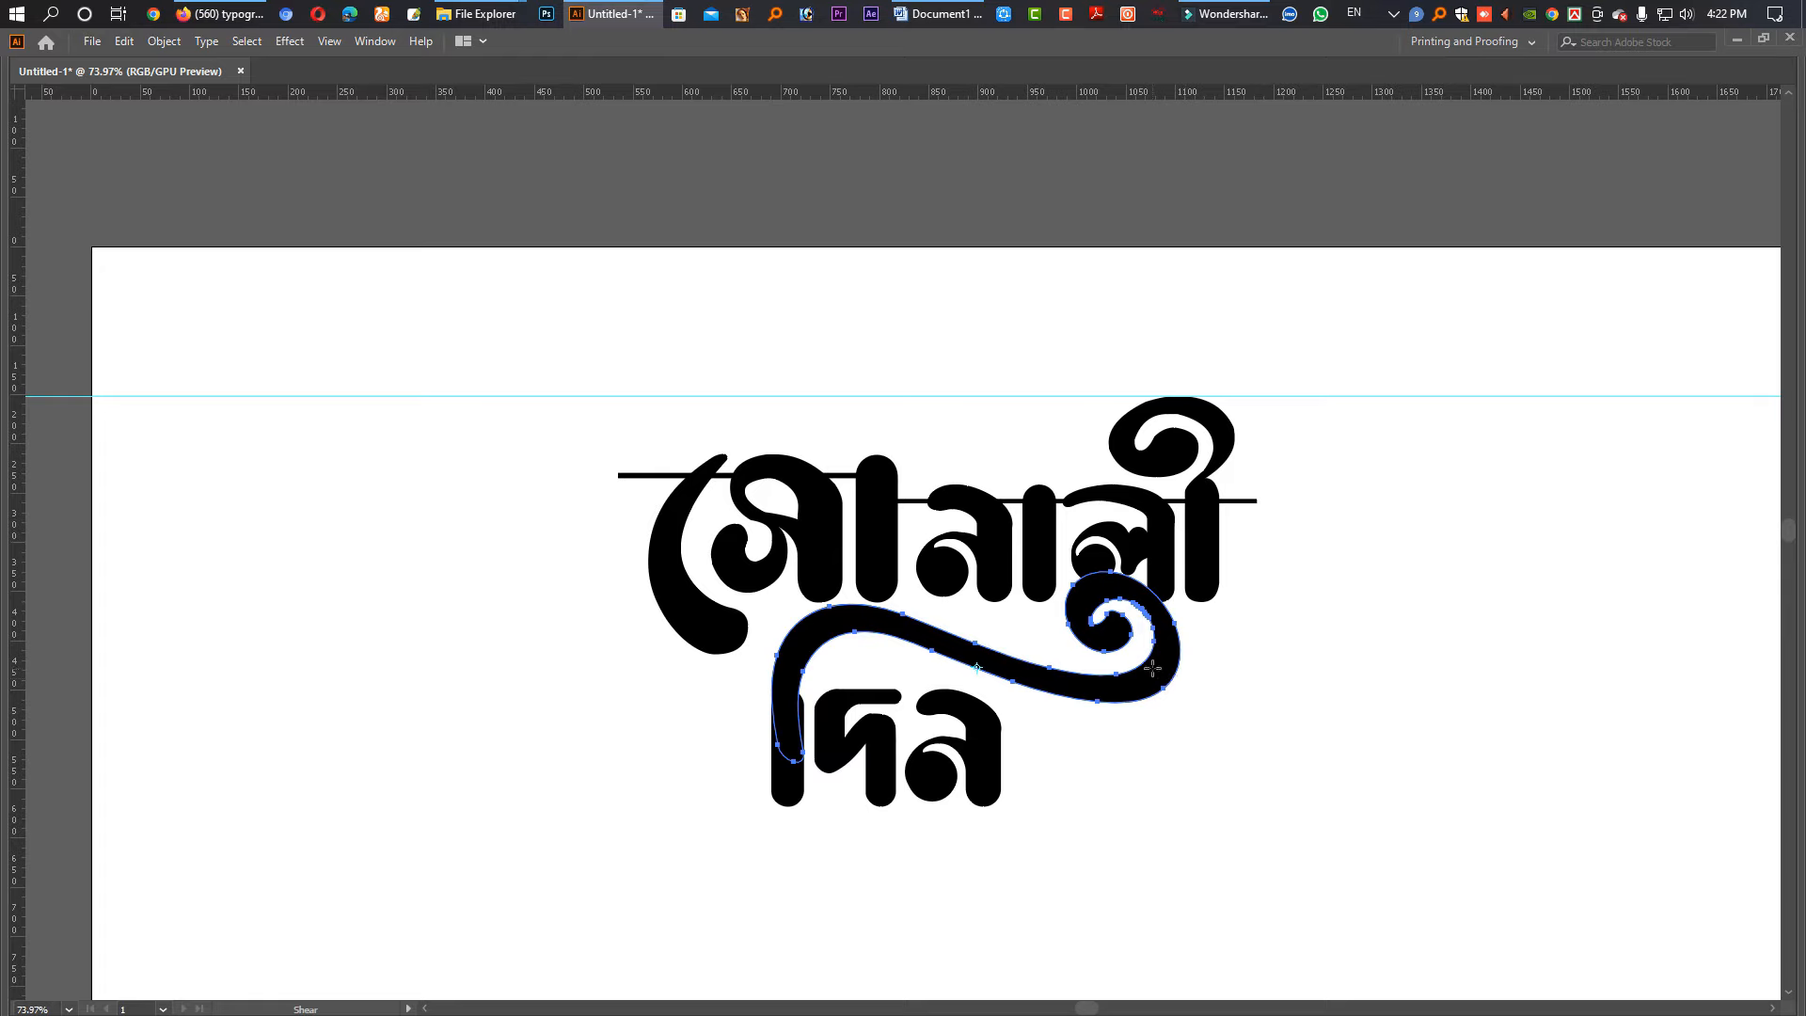
pyautogui.moveTo(1152, 668); pyautogui.dragTo(1149, 684)
pyautogui.click(1270, 899)
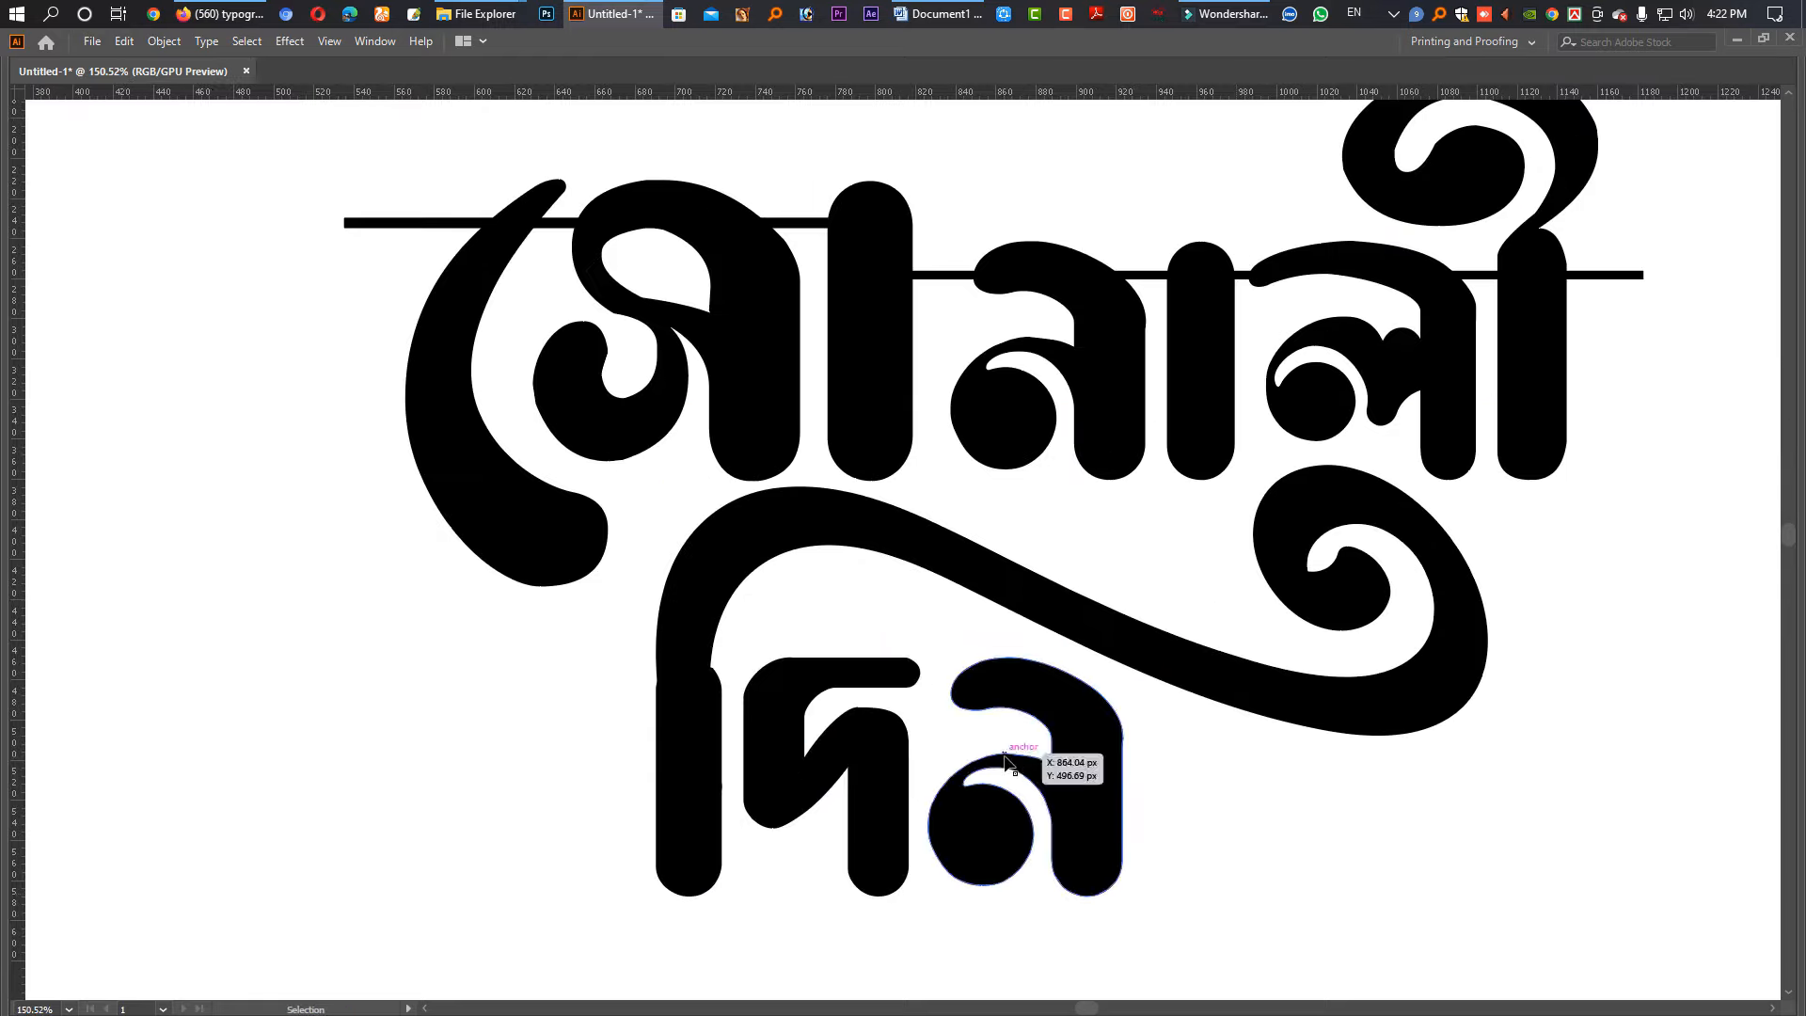
# Step: Move the letter দ and the vertical stem of ি straight up together, closer to the swash and higher than ন
pyautogui.click(1065, 766)
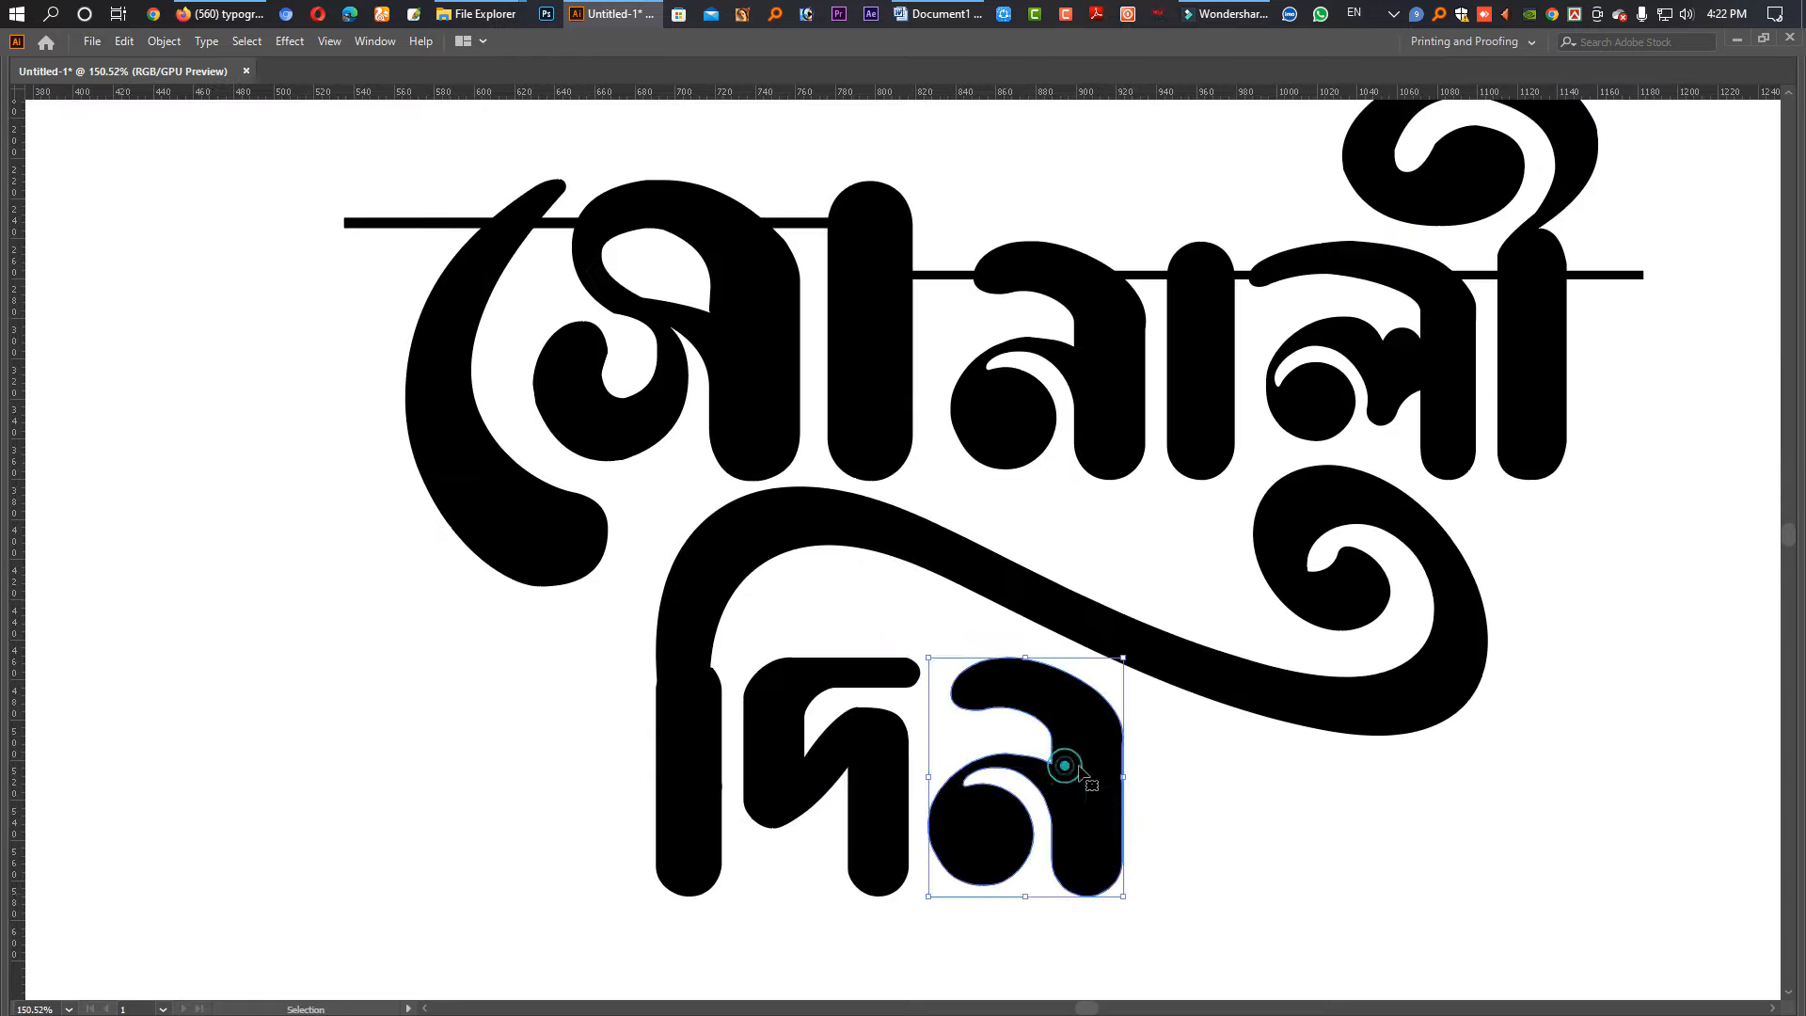
pyautogui.click(794, 584)
pyautogui.click(705, 753)
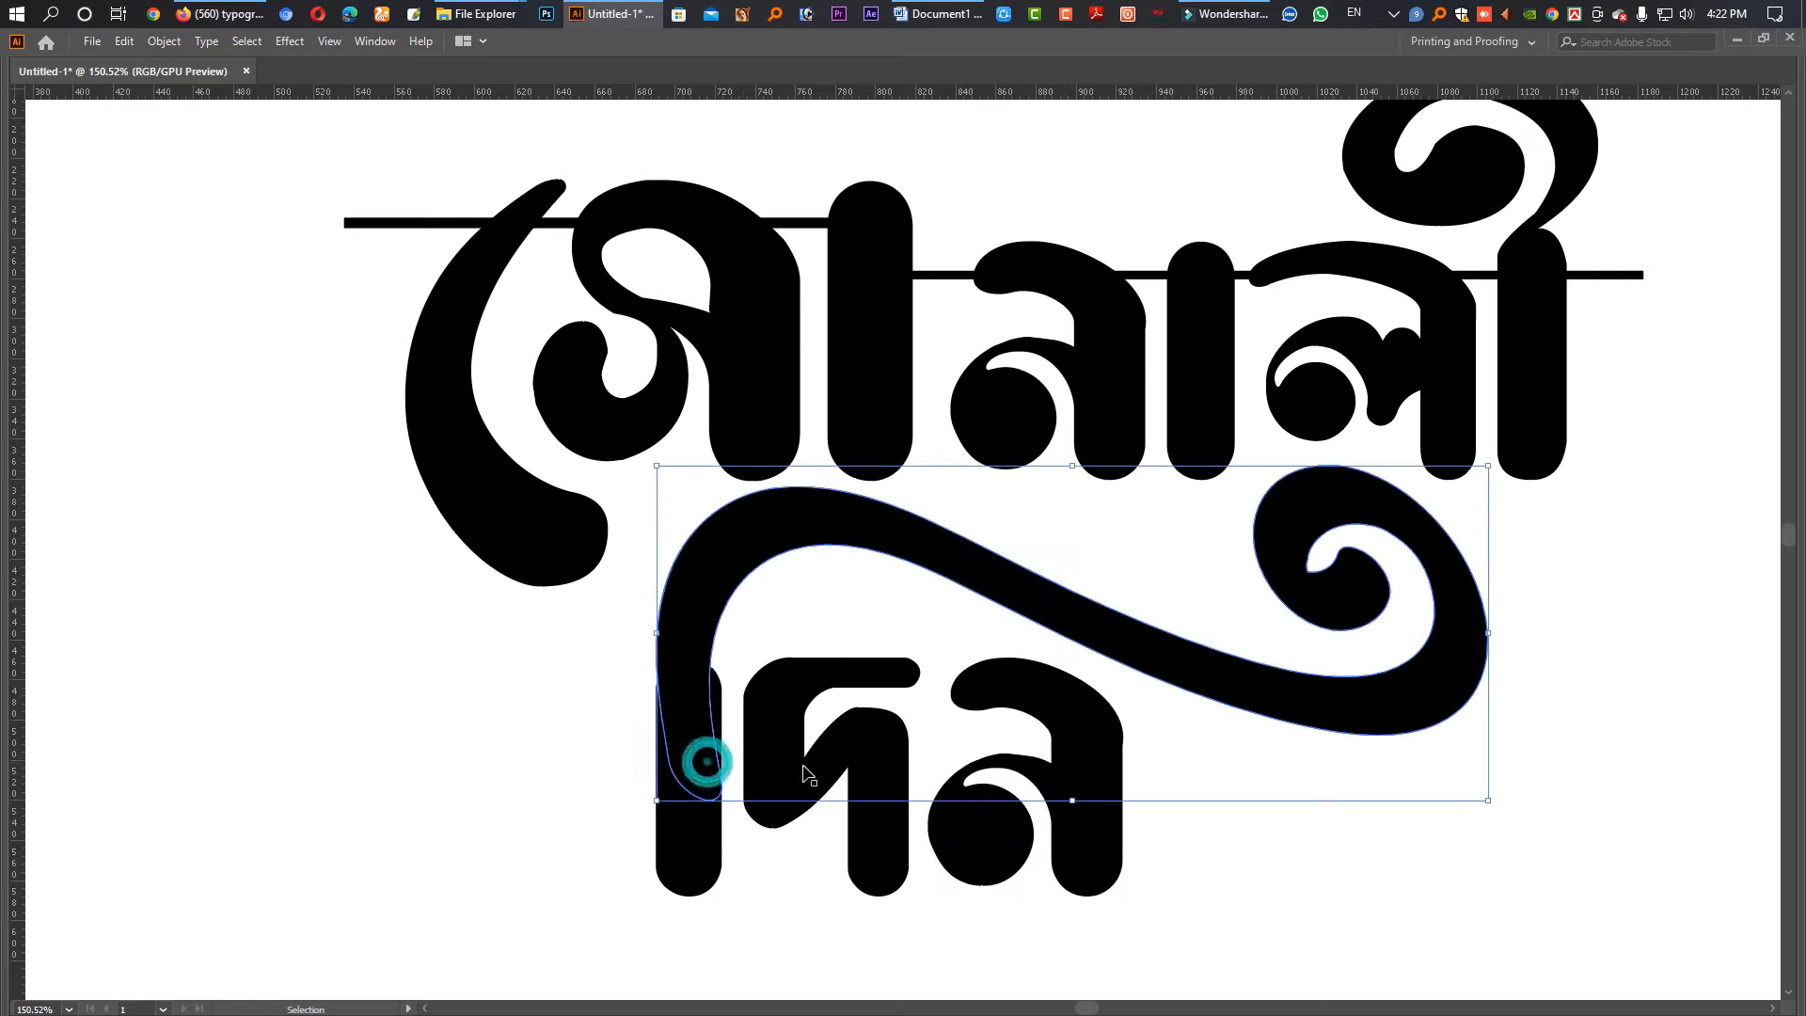
pyautogui.click(715, 870)
pyautogui.moveTo(815, 786); pyautogui.dragTo(792, 730)
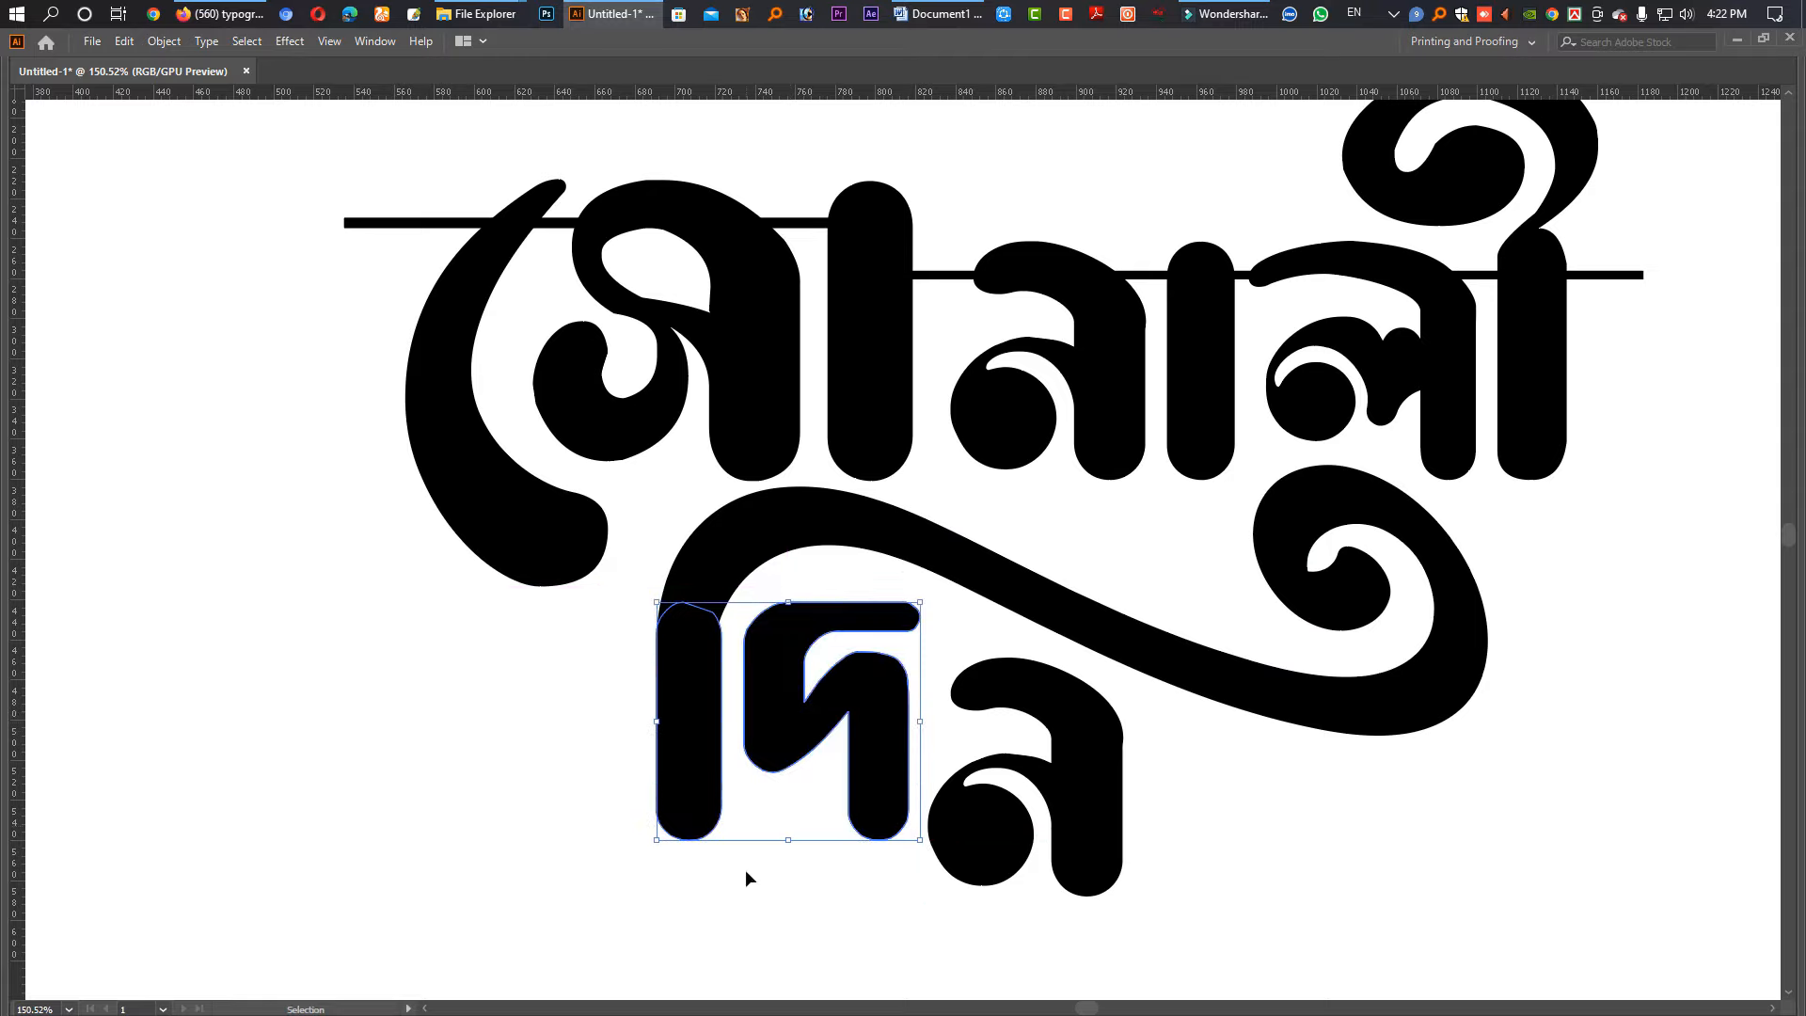
# Step: Lengthen the ি stem downward so its foot reaches slightly below the letter দ
pyautogui.click(746, 875)
pyautogui.click(697, 786)
pyautogui.click(687, 831)
pyautogui.moveTo(685, 833); pyautogui.dragTo(688, 860)
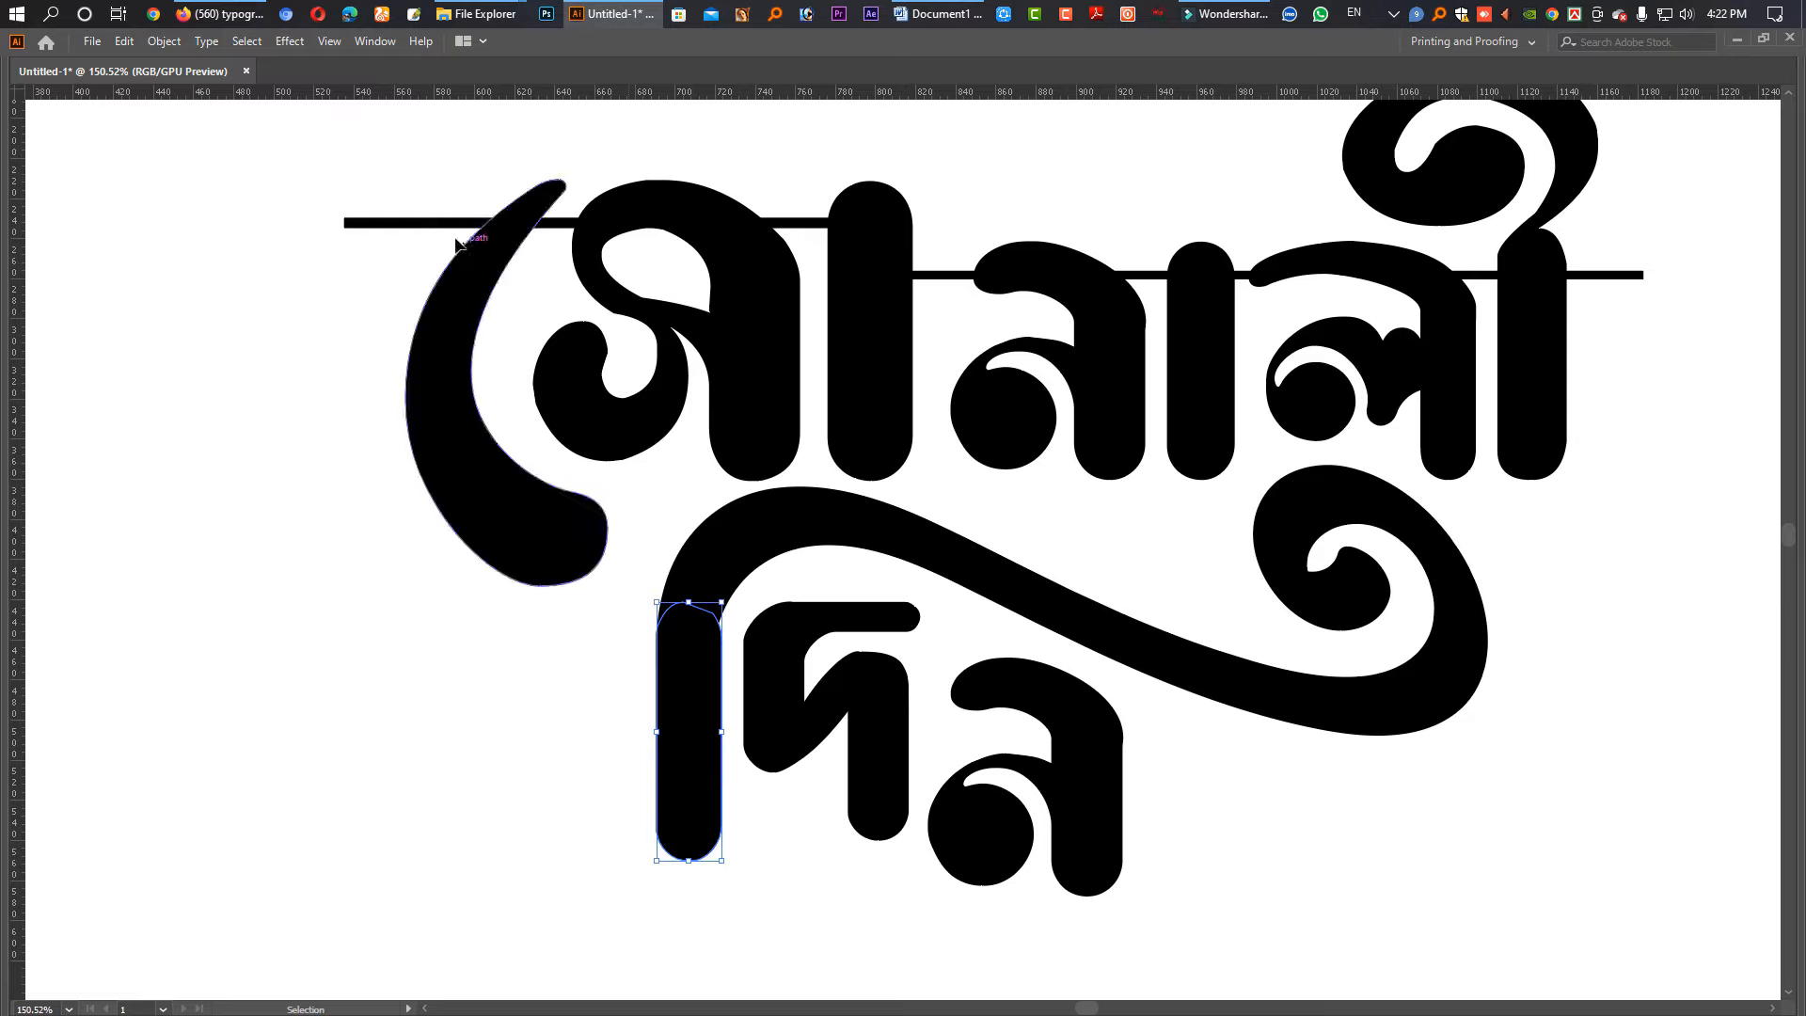
# Step: Copy the thin headline bar across the joint of the ি stem and swash, and place another copy beside ন
pyautogui.moveTo(442, 226); pyautogui.dragTo(624, 635)
pyautogui.moveTo(520, 612); pyautogui.dragTo(701, 673)
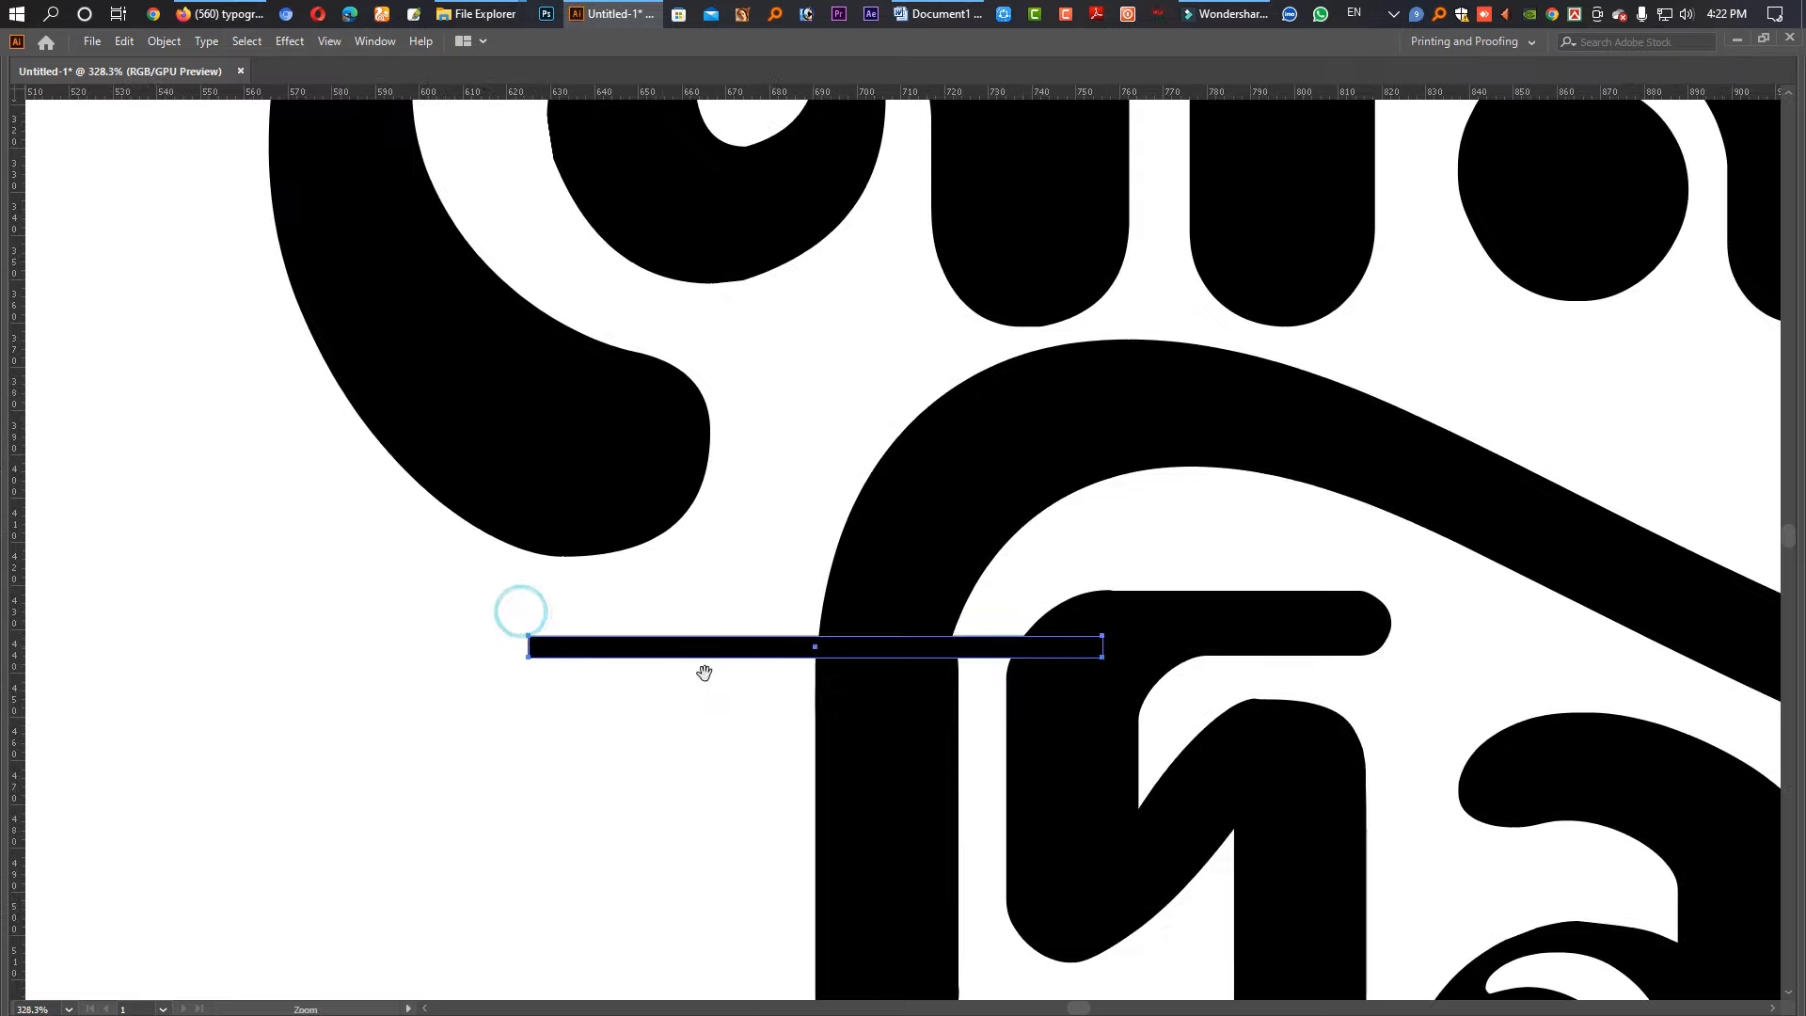
pyautogui.moveTo(1158, 656); pyautogui.dragTo(964, 649)
pyautogui.moveTo(1172, 681); pyautogui.dragTo(813, 640)
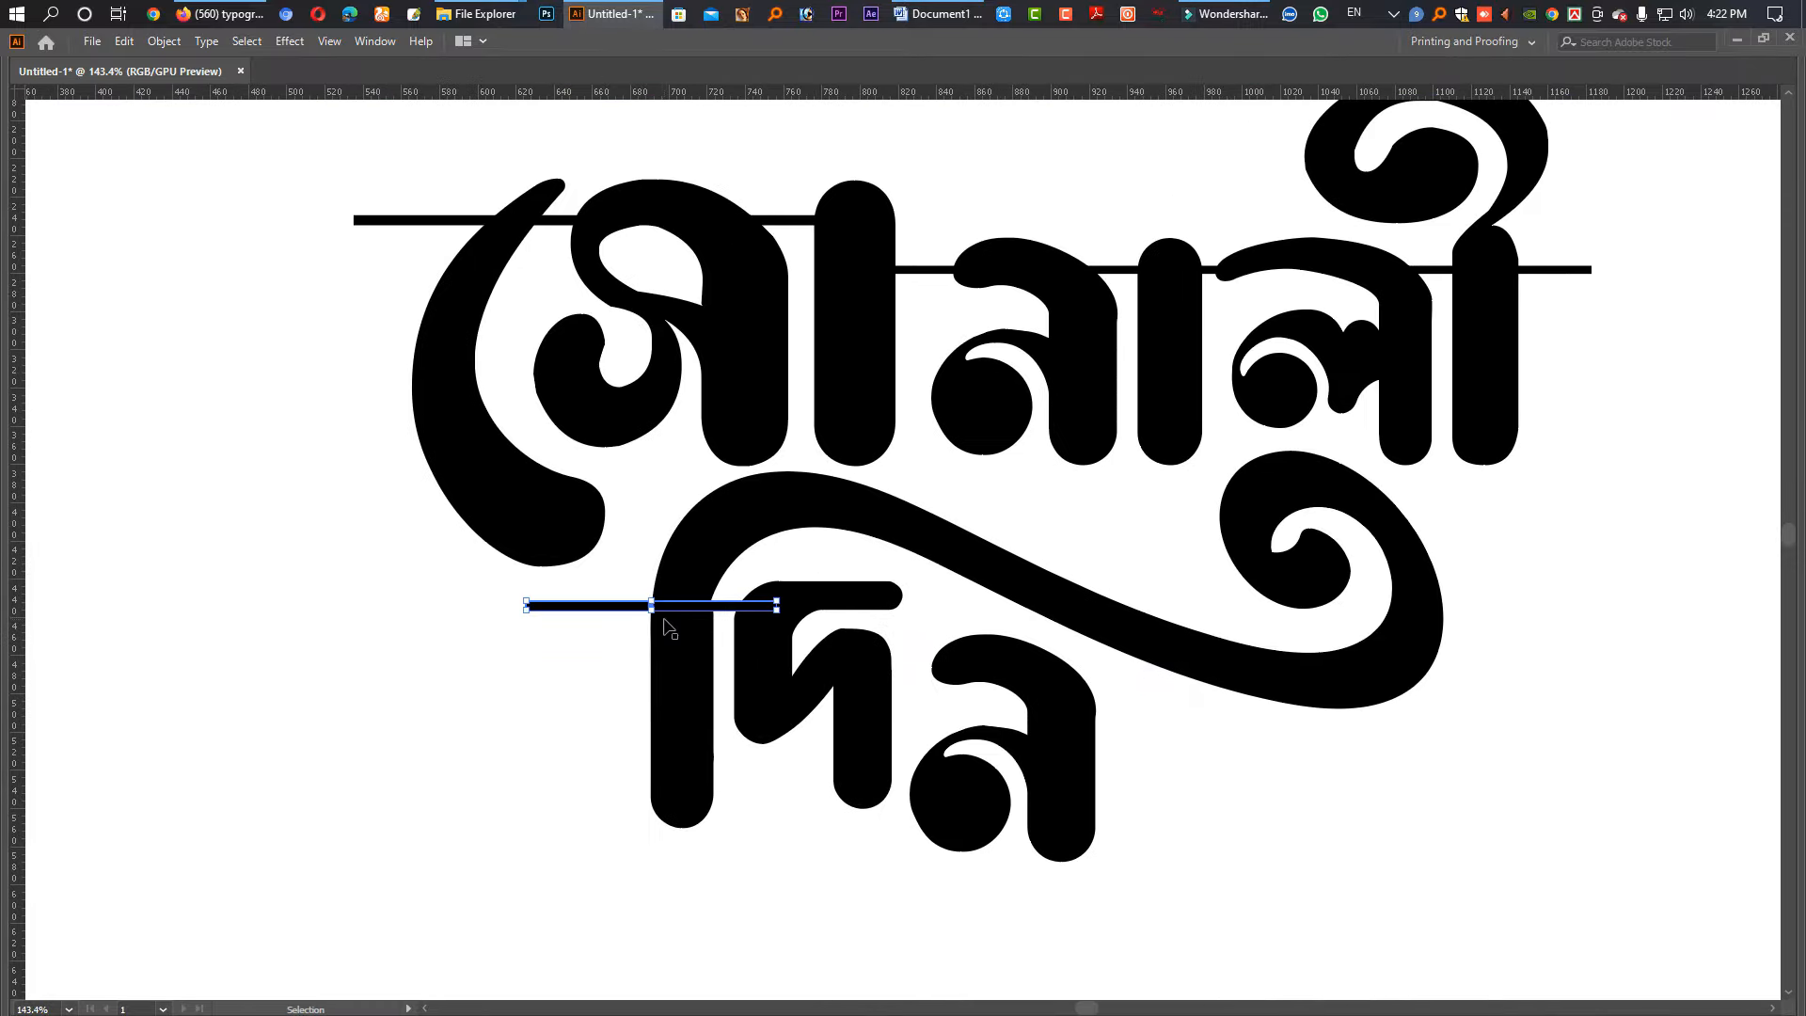
pyautogui.moveTo(679, 608); pyautogui.dragTo(1411, 753)
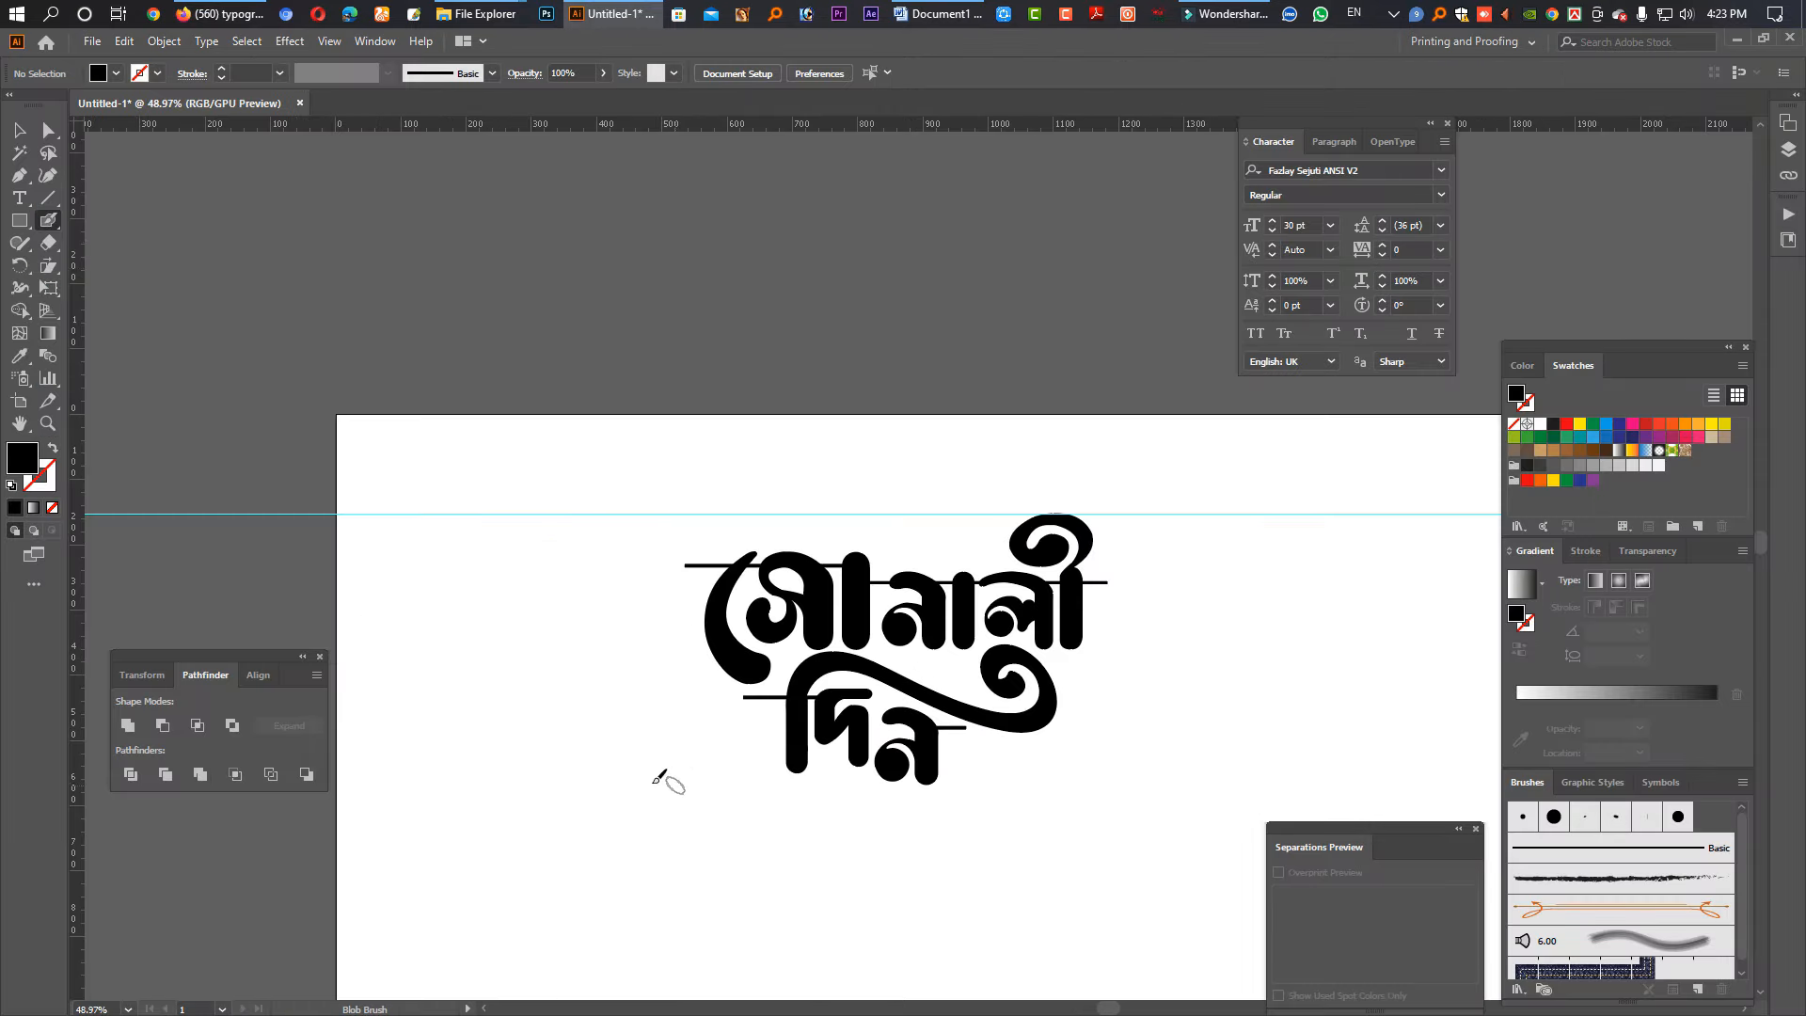
# Step: Adjust the angle and roundness of the Blob Brush's default tip in its options
pyautogui.doubleClick(48, 220)
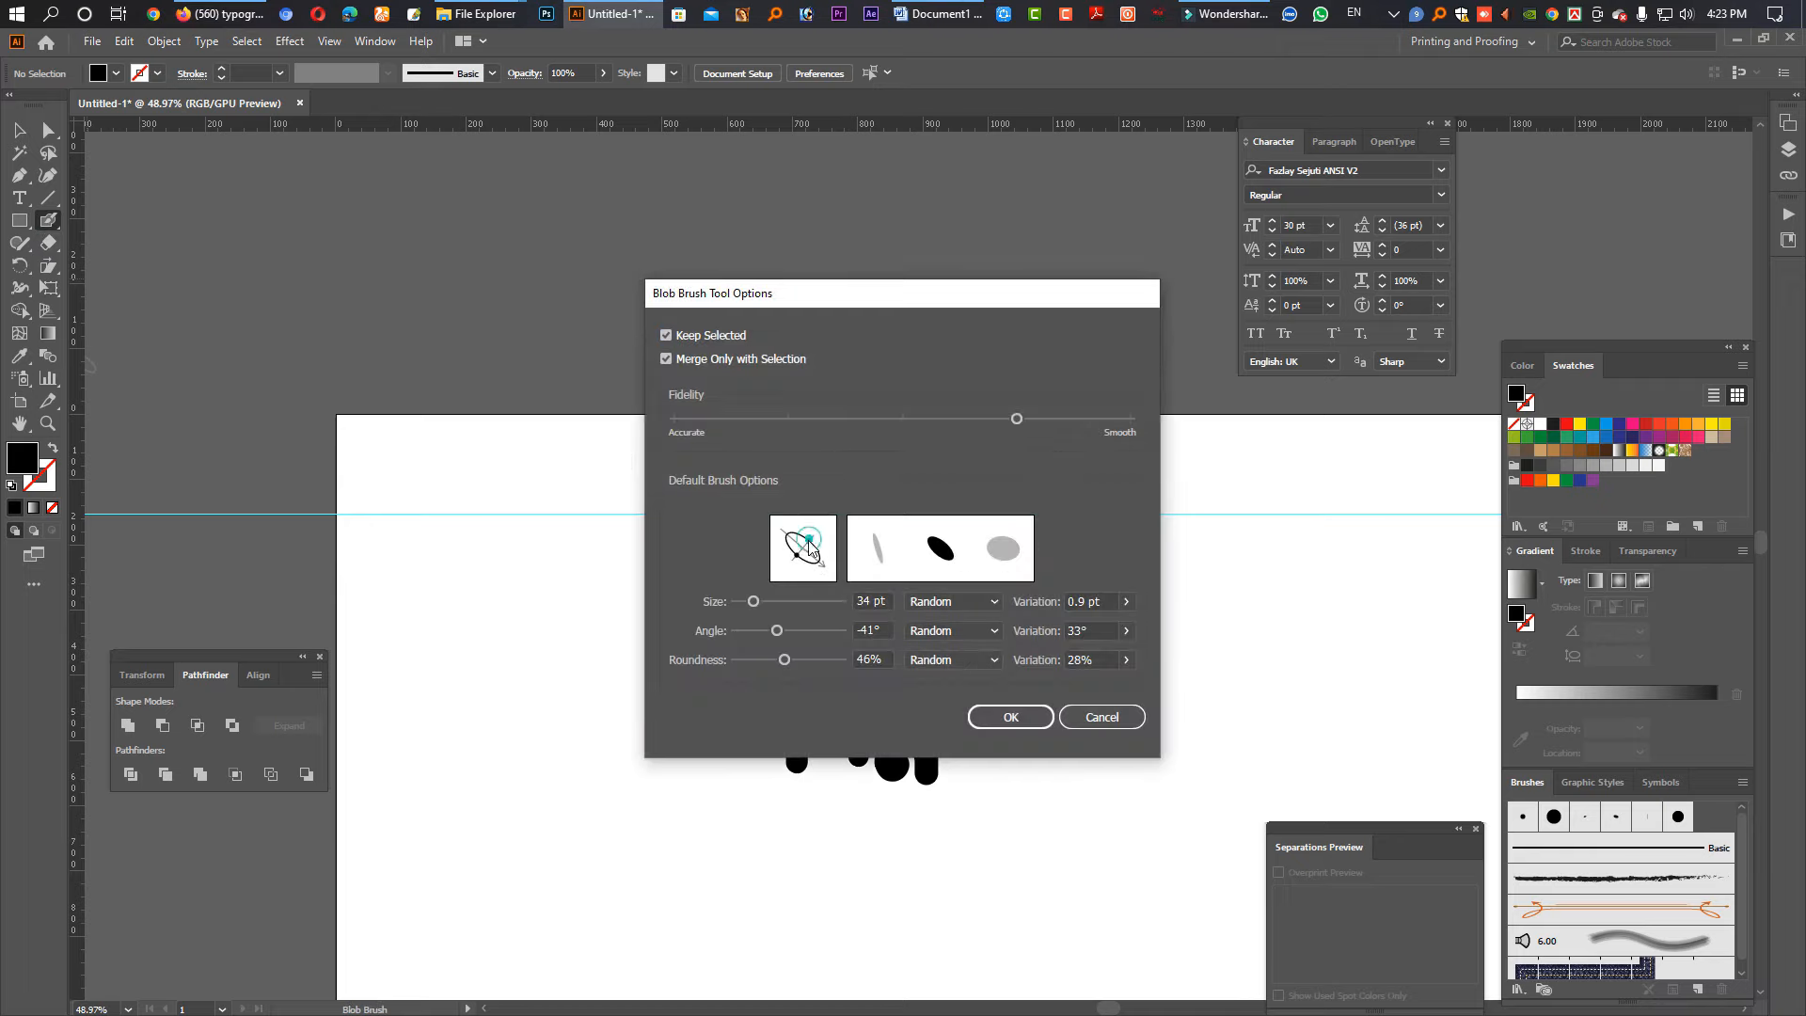
pyautogui.moveTo(808, 542); pyautogui.dragTo(804, 545)
pyautogui.press('Return')
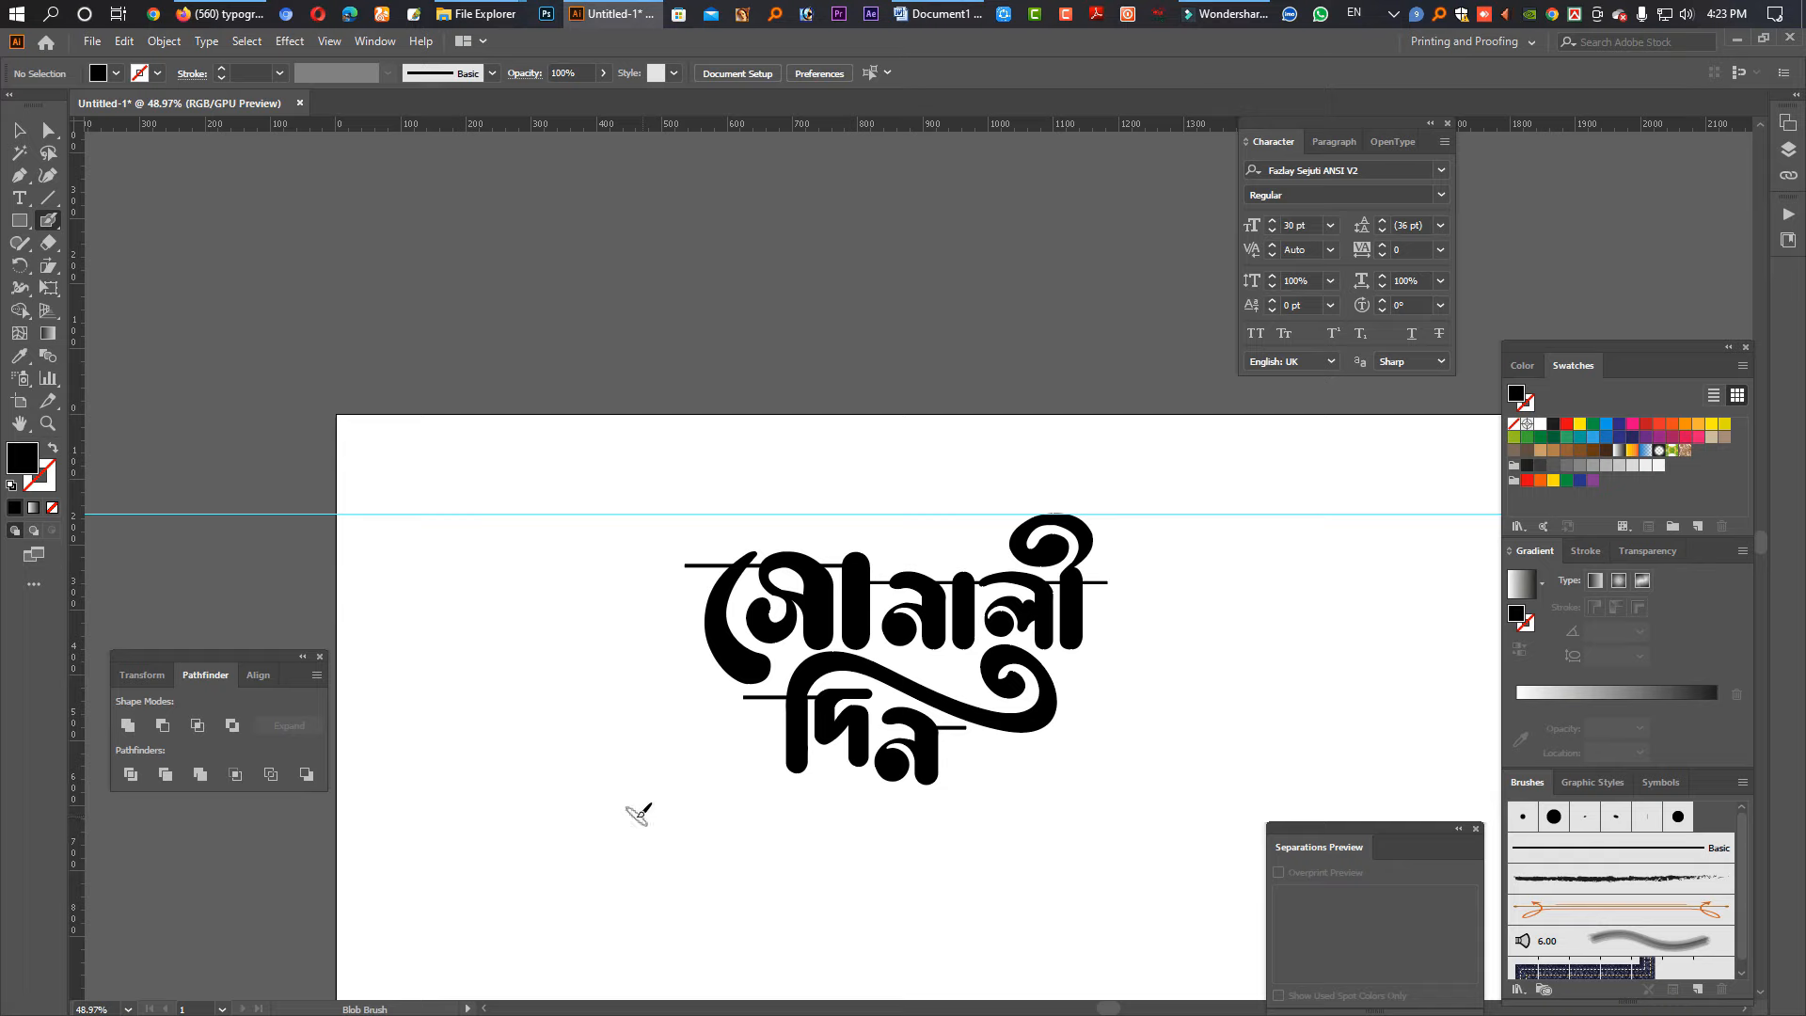
# Step: Paint a curved Blob Brush stroke on each side of দিন, fit both close to the letters and select the whole lettering
pyautogui.moveTo(630, 816)
pyautogui.mouseDown()
pyautogui.moveTo(660, 756)
pyautogui.moveTo(760, 752)
pyautogui.mouseUp()
pyautogui.hotkey('ctrl', 'z')
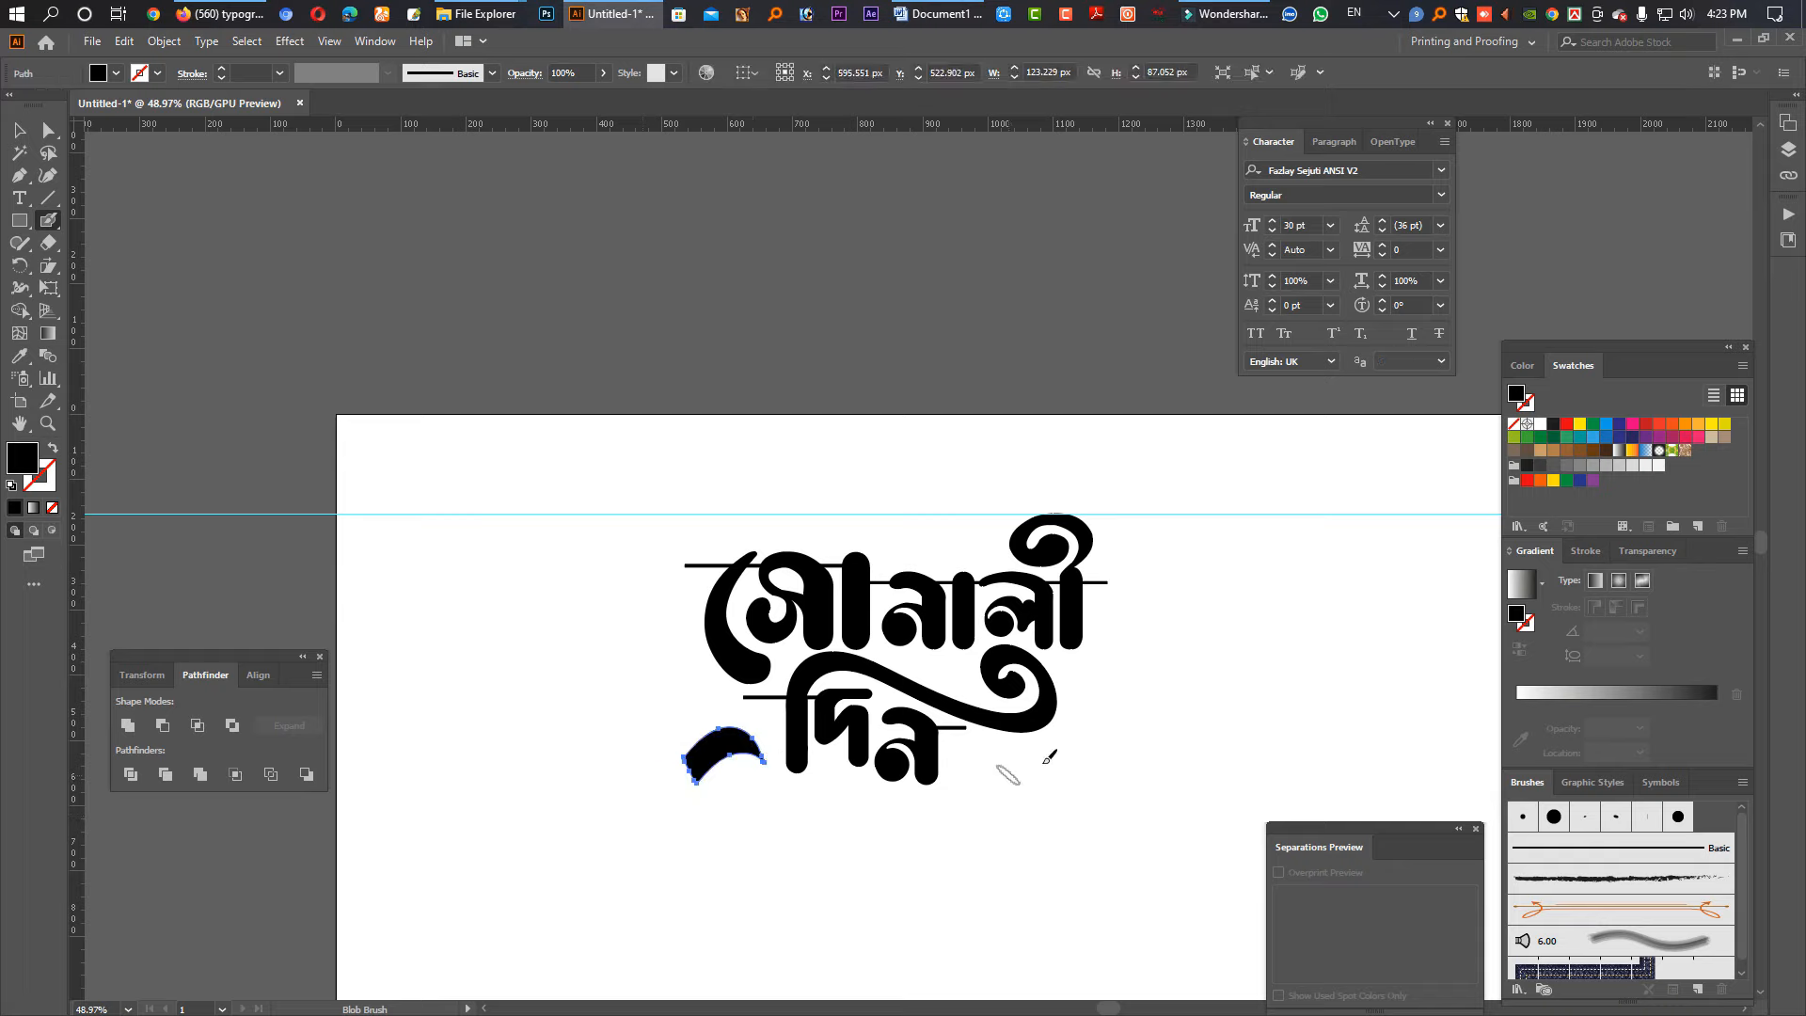
pyautogui.moveTo(1036, 758); pyautogui.dragTo(1126, 671)
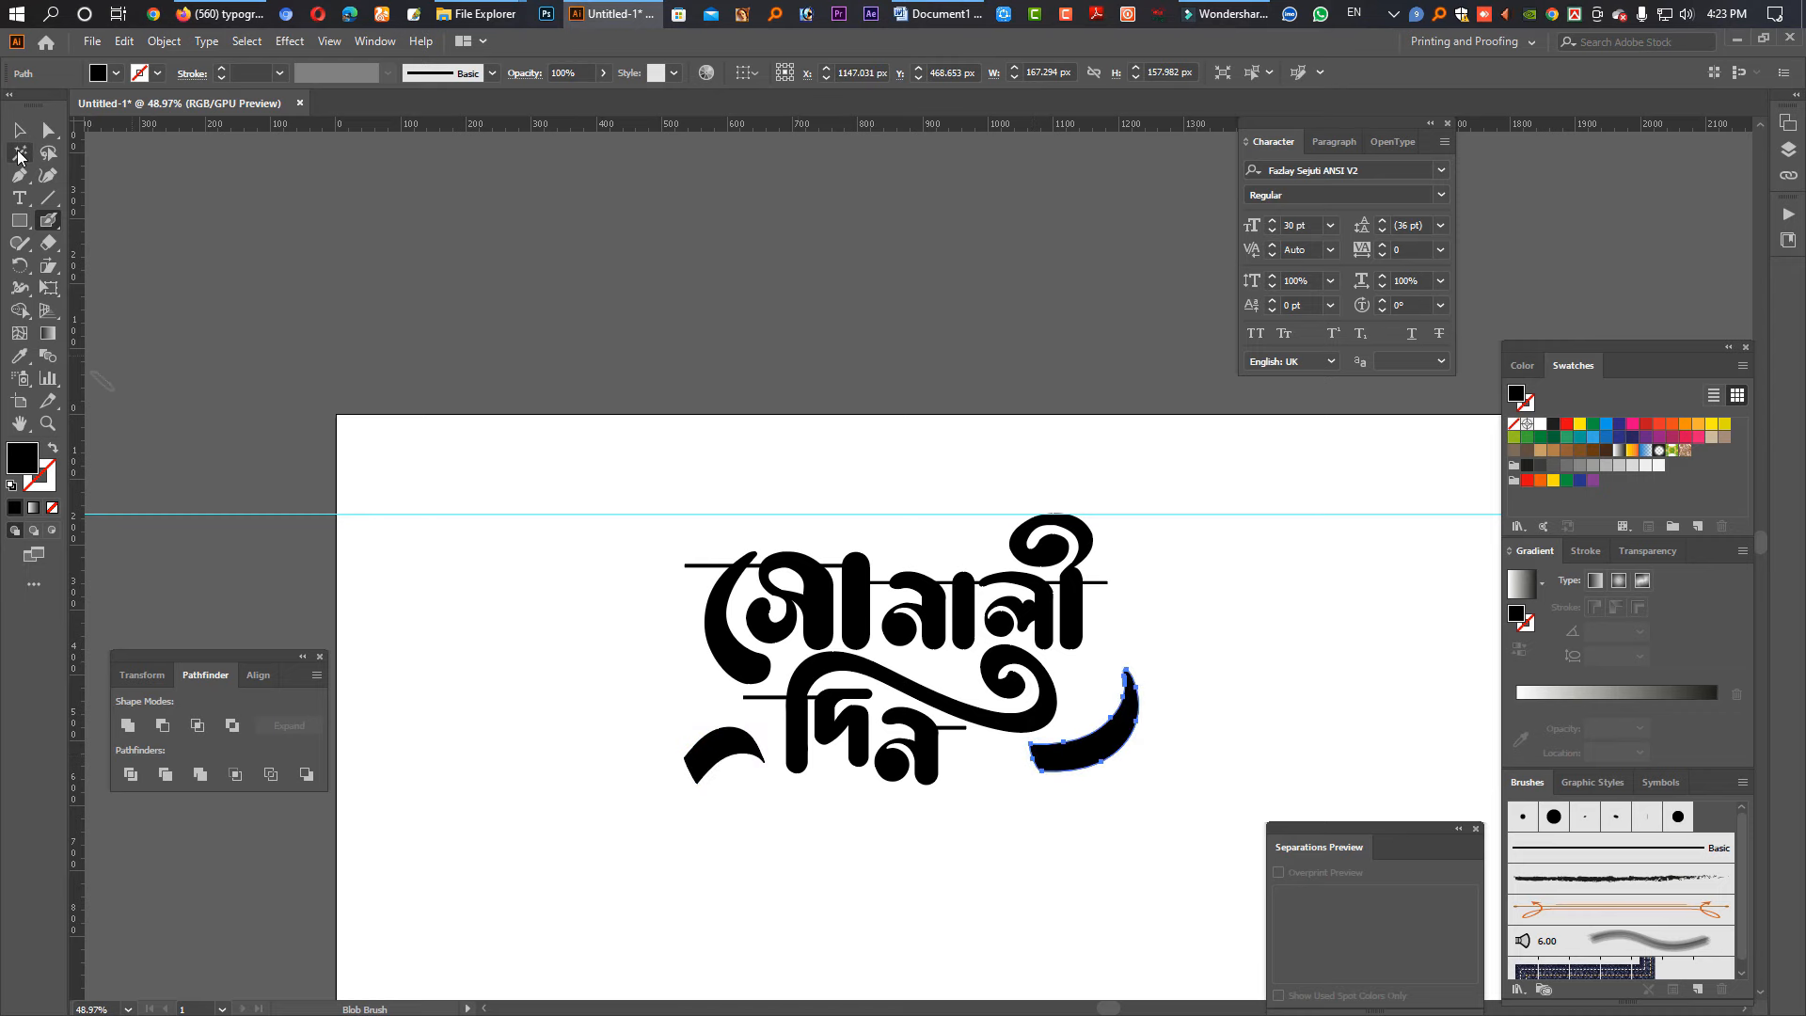
pyautogui.click(19, 130)
pyautogui.press('Tab')
pyautogui.click(1174, 792)
pyautogui.press('Tab')
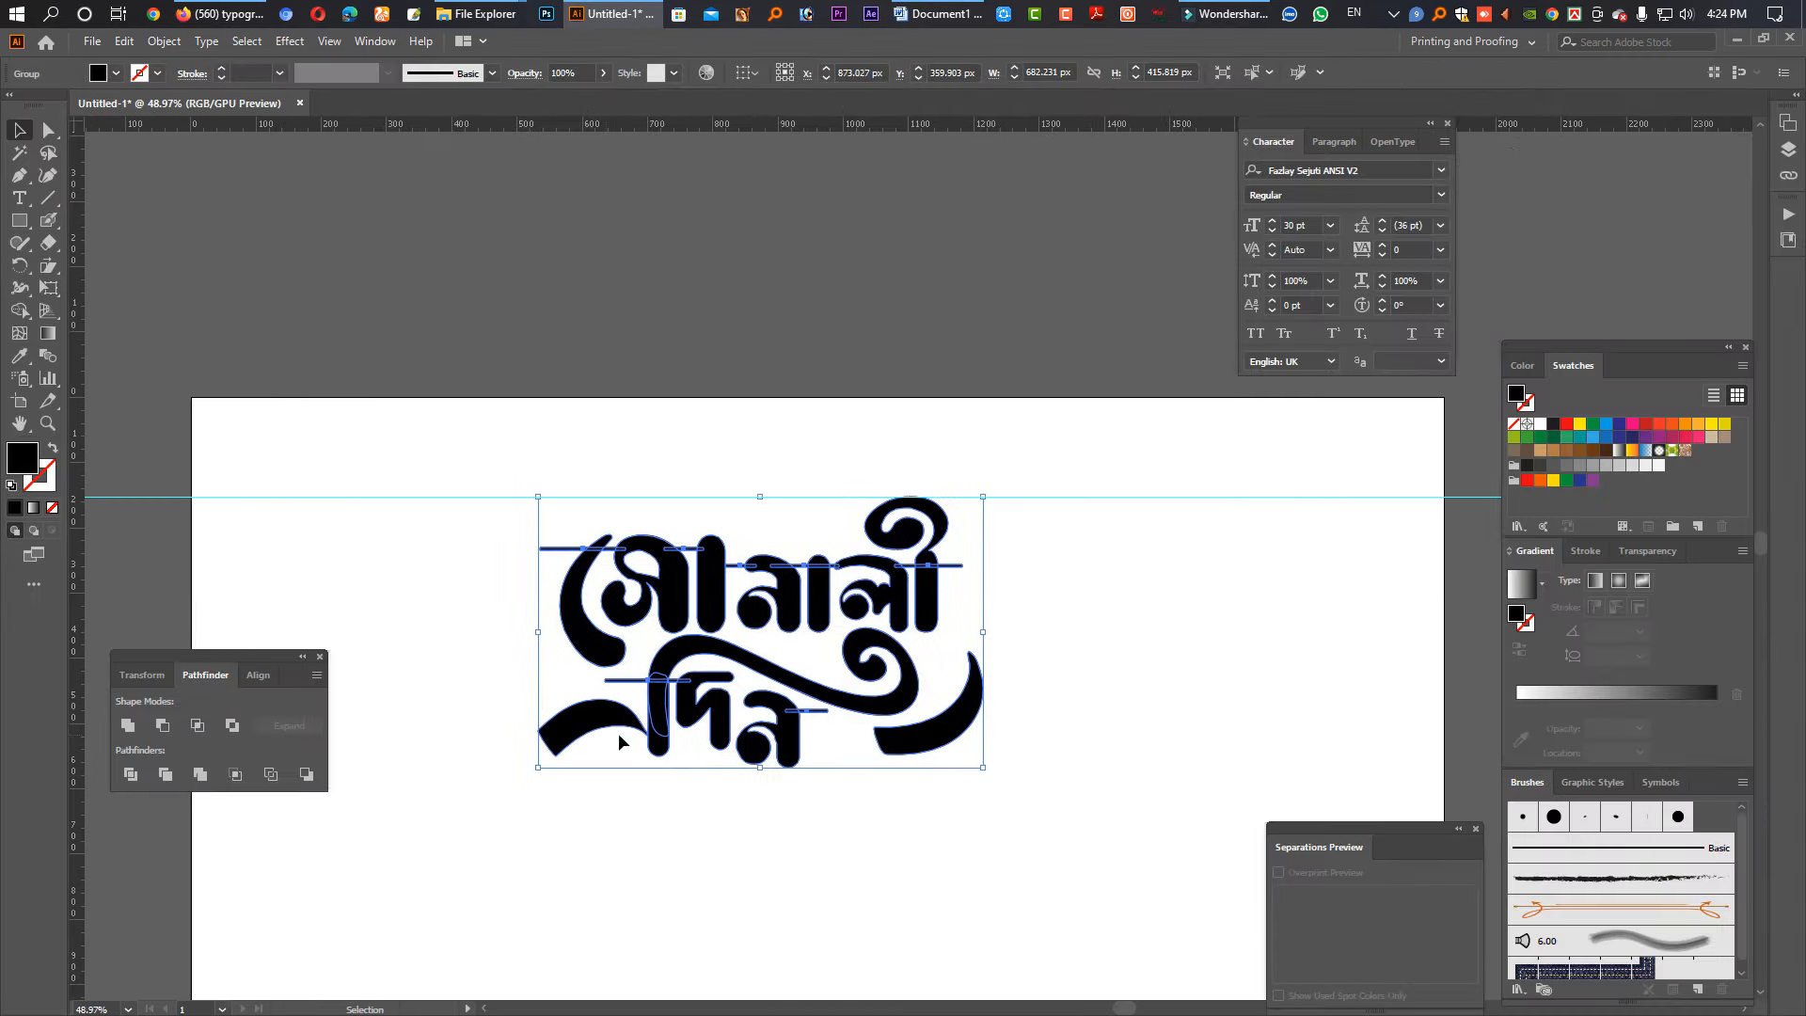
# Step: Unite the overlapping shapes of the whole lettering with Pathfinder
pyautogui.click(128, 726)
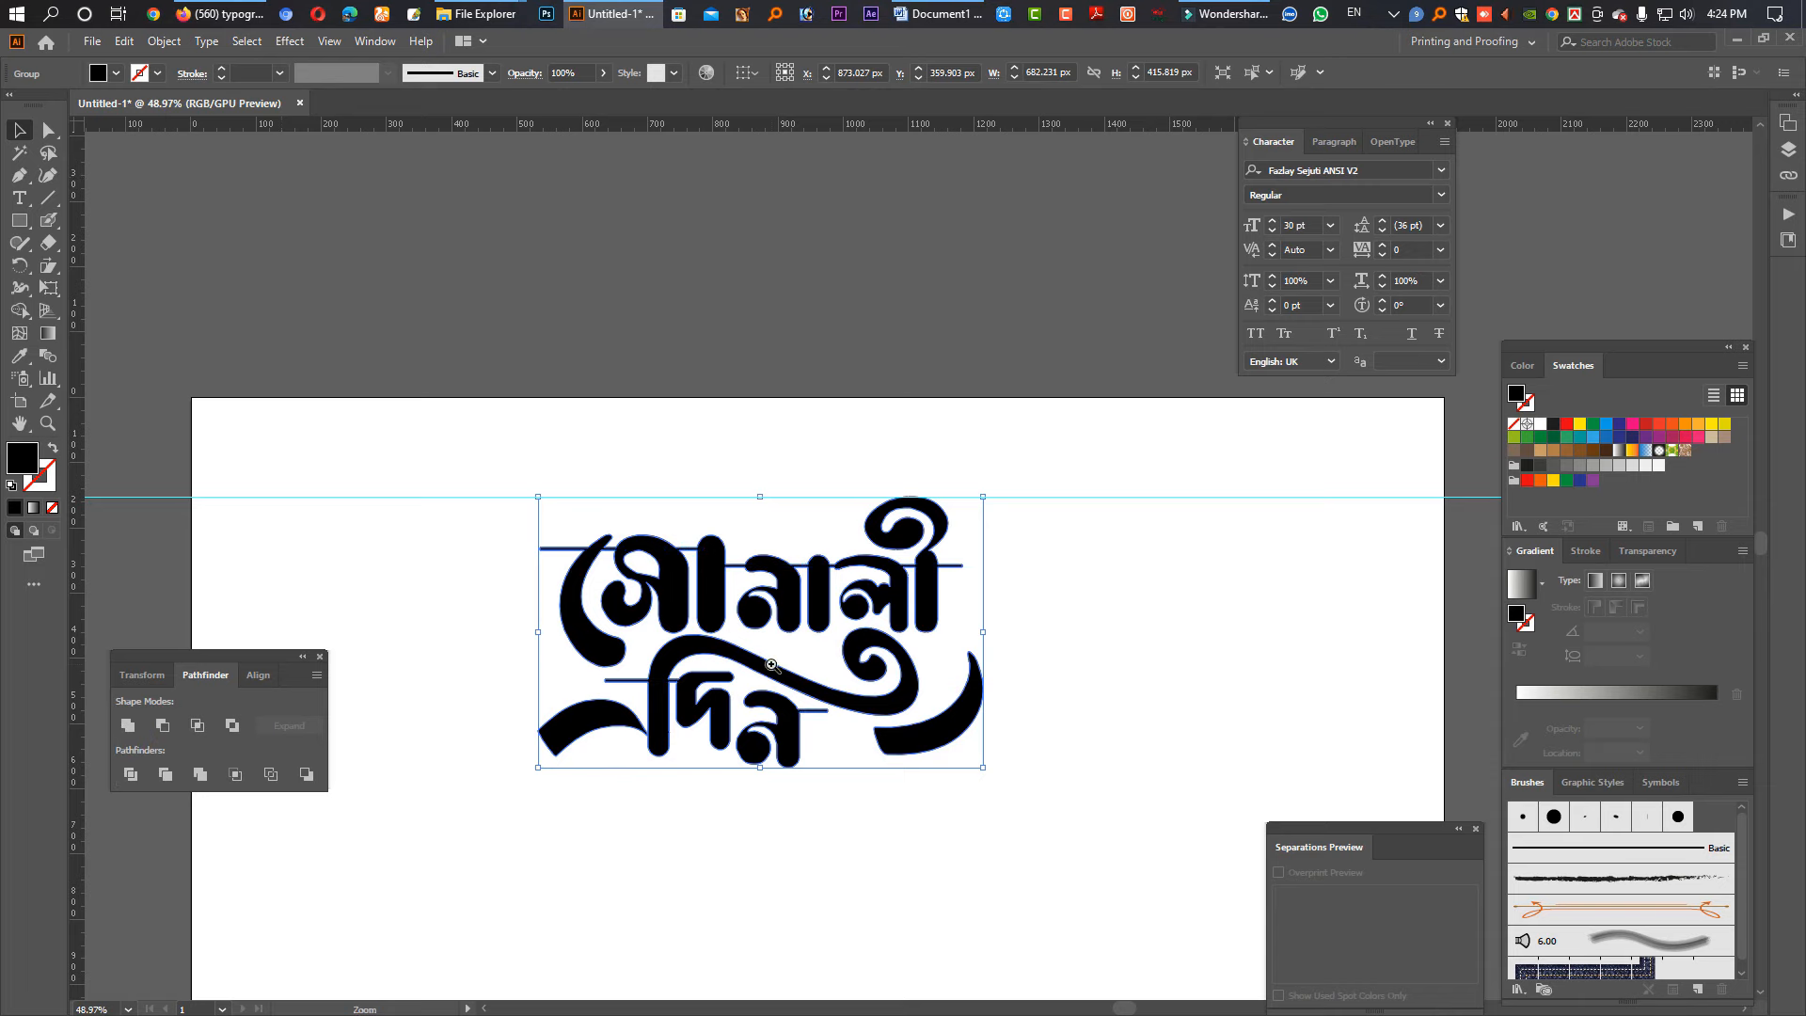
pyautogui.scroll(3, 776, 669)
pyautogui.press('v')
pyautogui.click(823, 870)
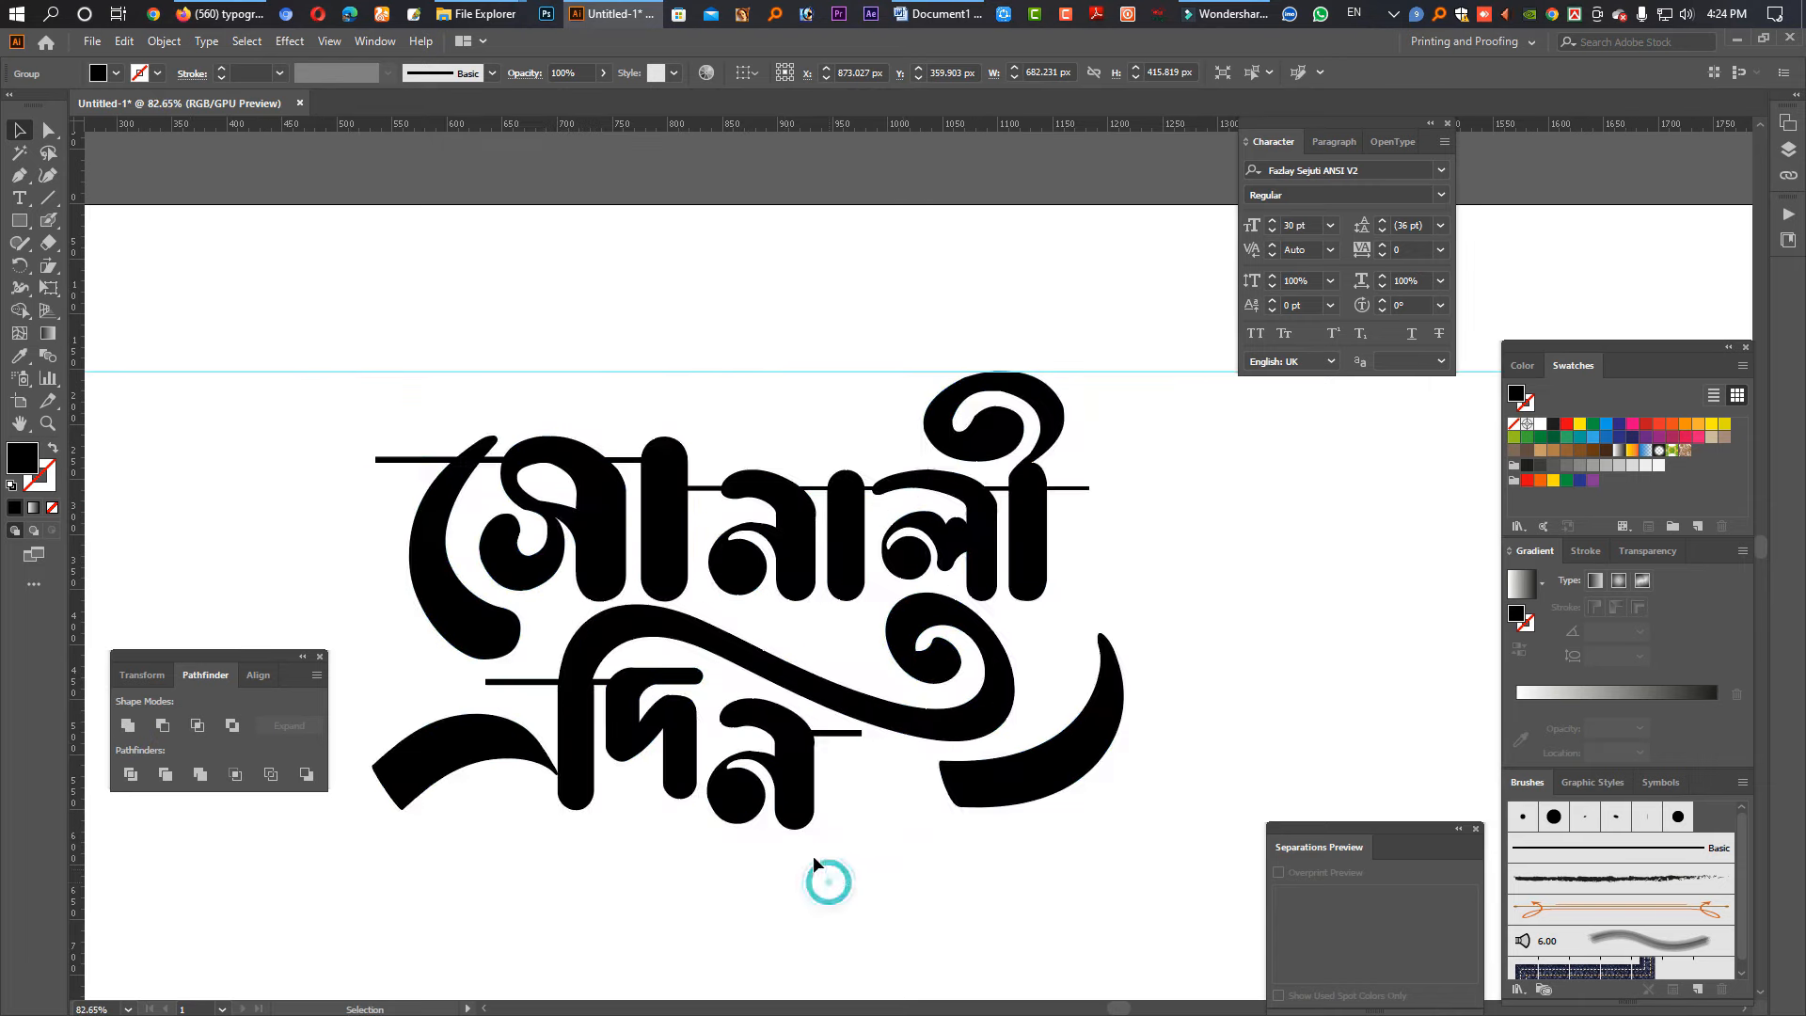
# Step: Swap the united lettering's fill and stroke, and apply the 5 pt. Round brush to its outline
pyautogui.click(642, 576)
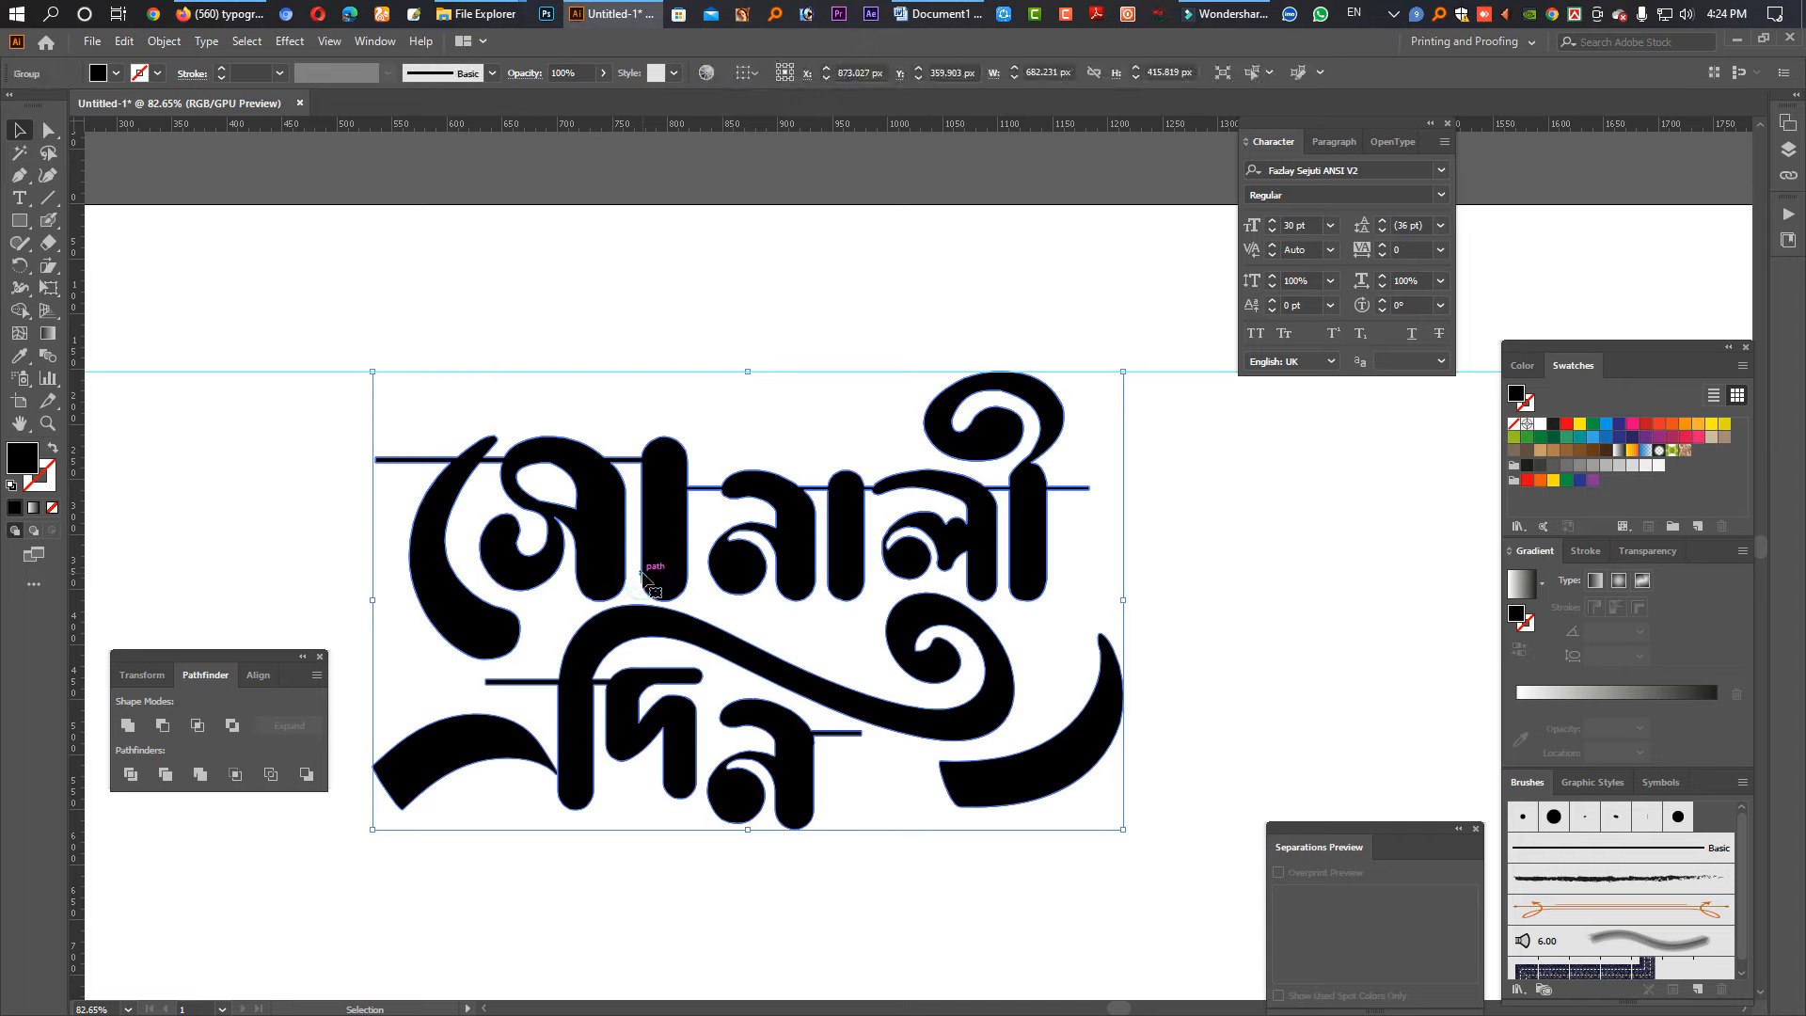
pyautogui.click(52, 451)
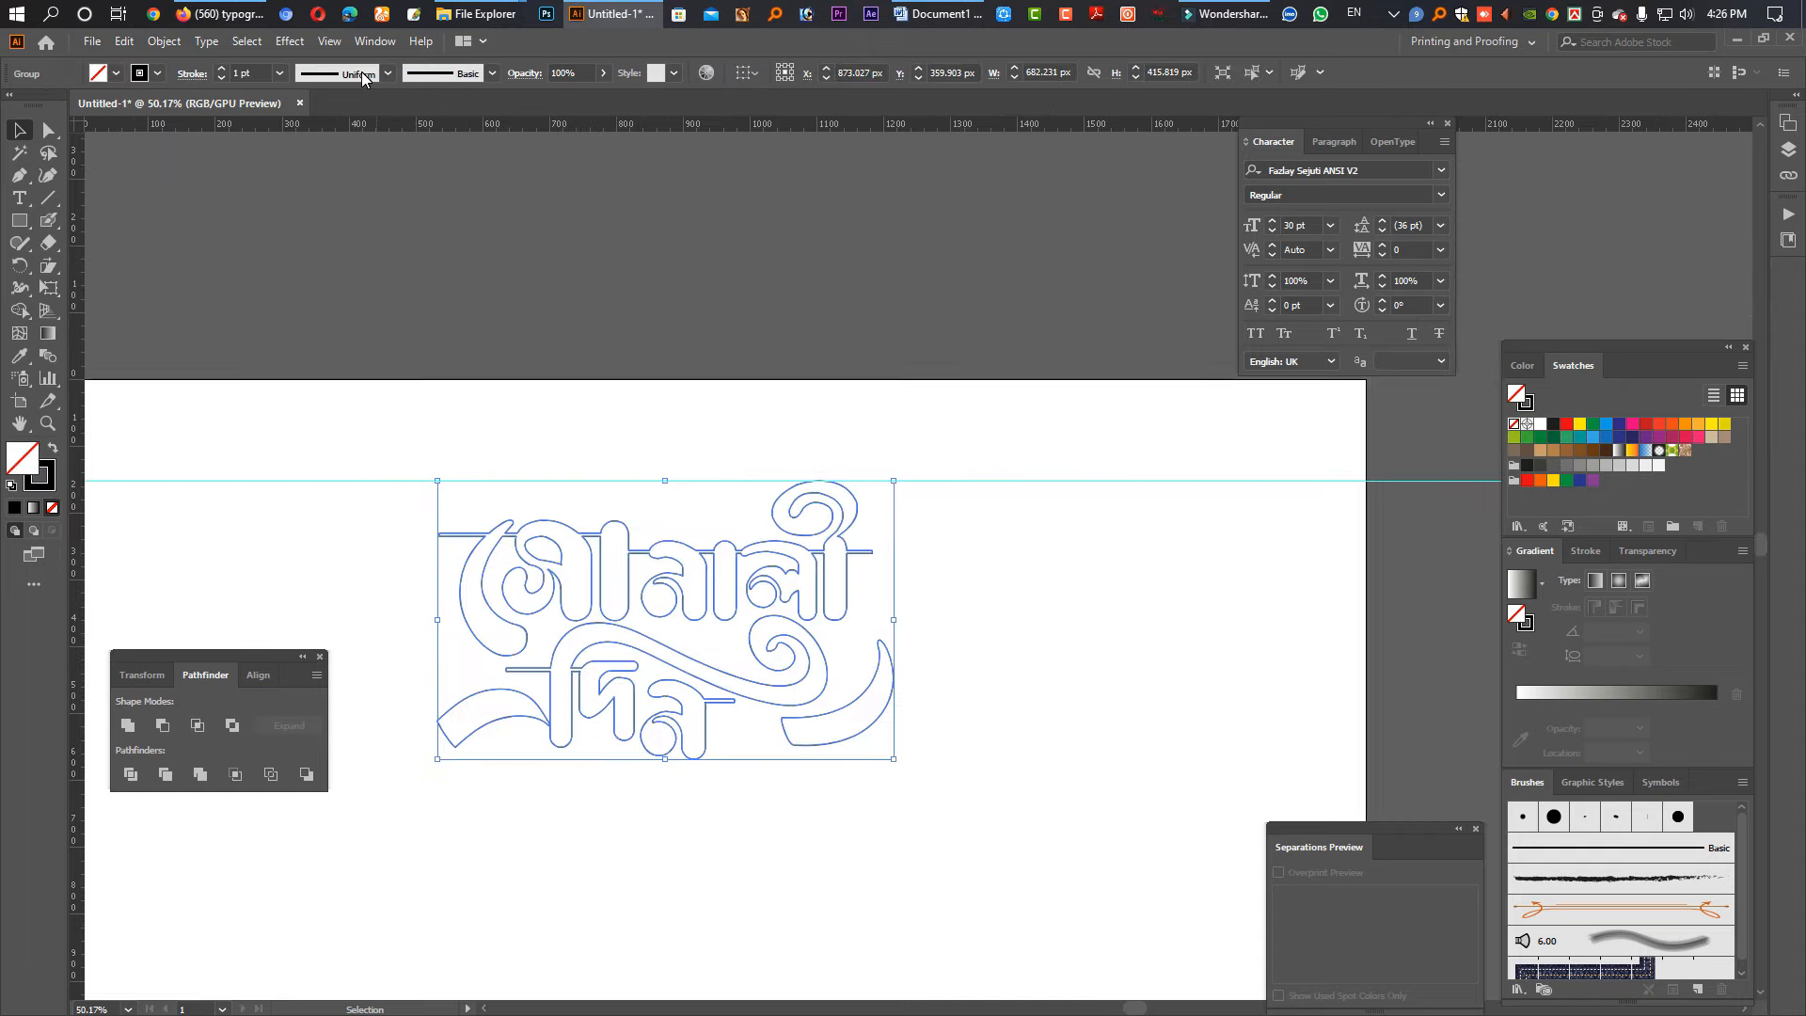
pyautogui.click(467, 77)
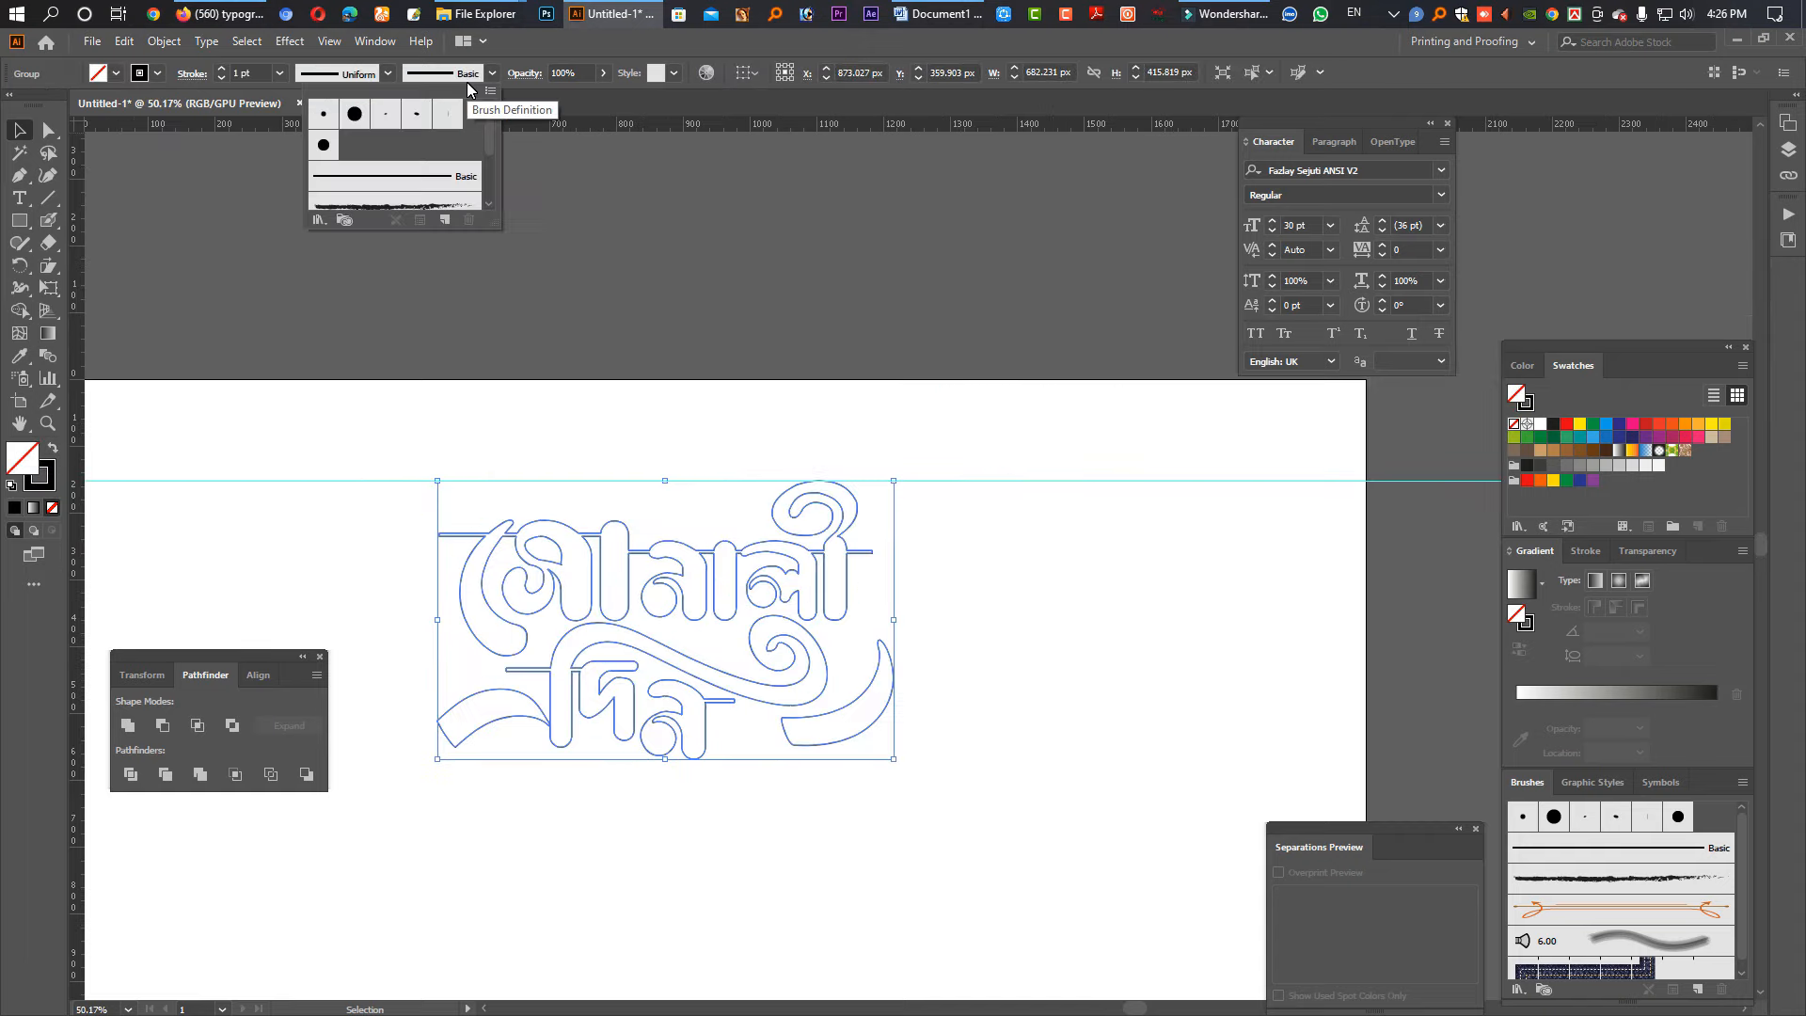
pyautogui.click(325, 117)
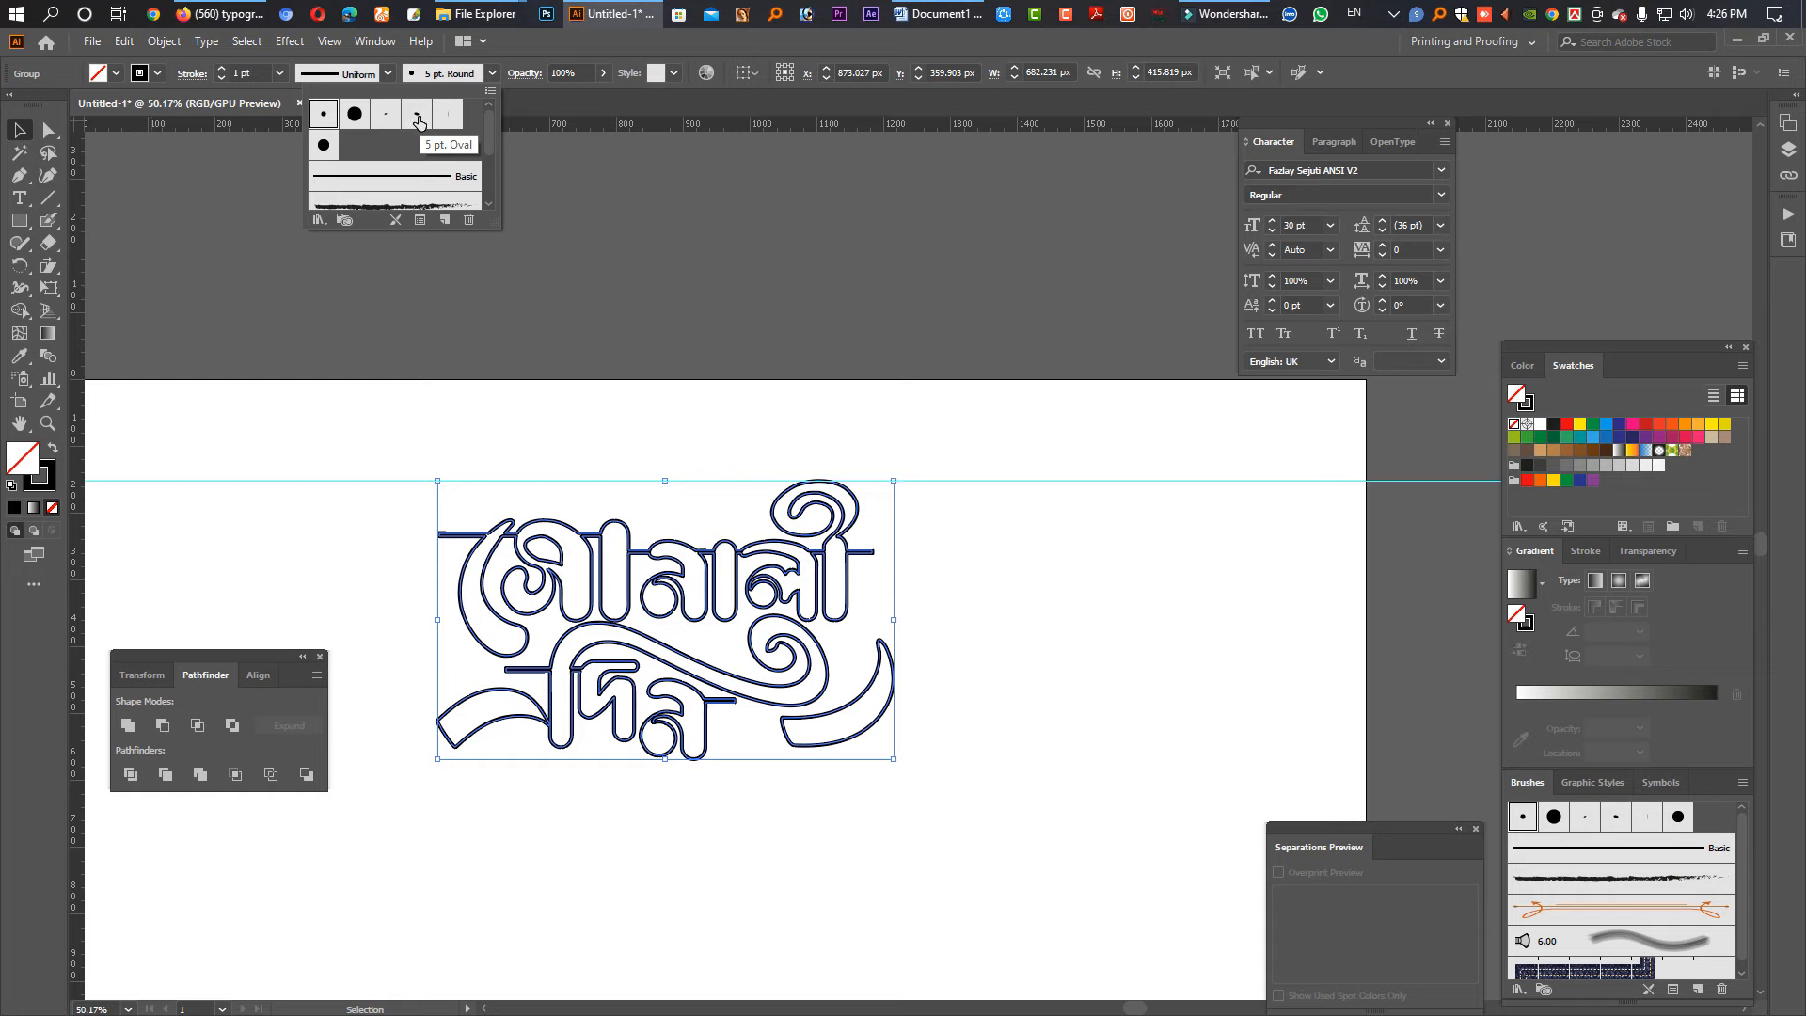
# Step: Set the lettering's stroke weight to 4 pt and change its brush to the Touch Calligraphic one
pyautogui.click(222, 69)
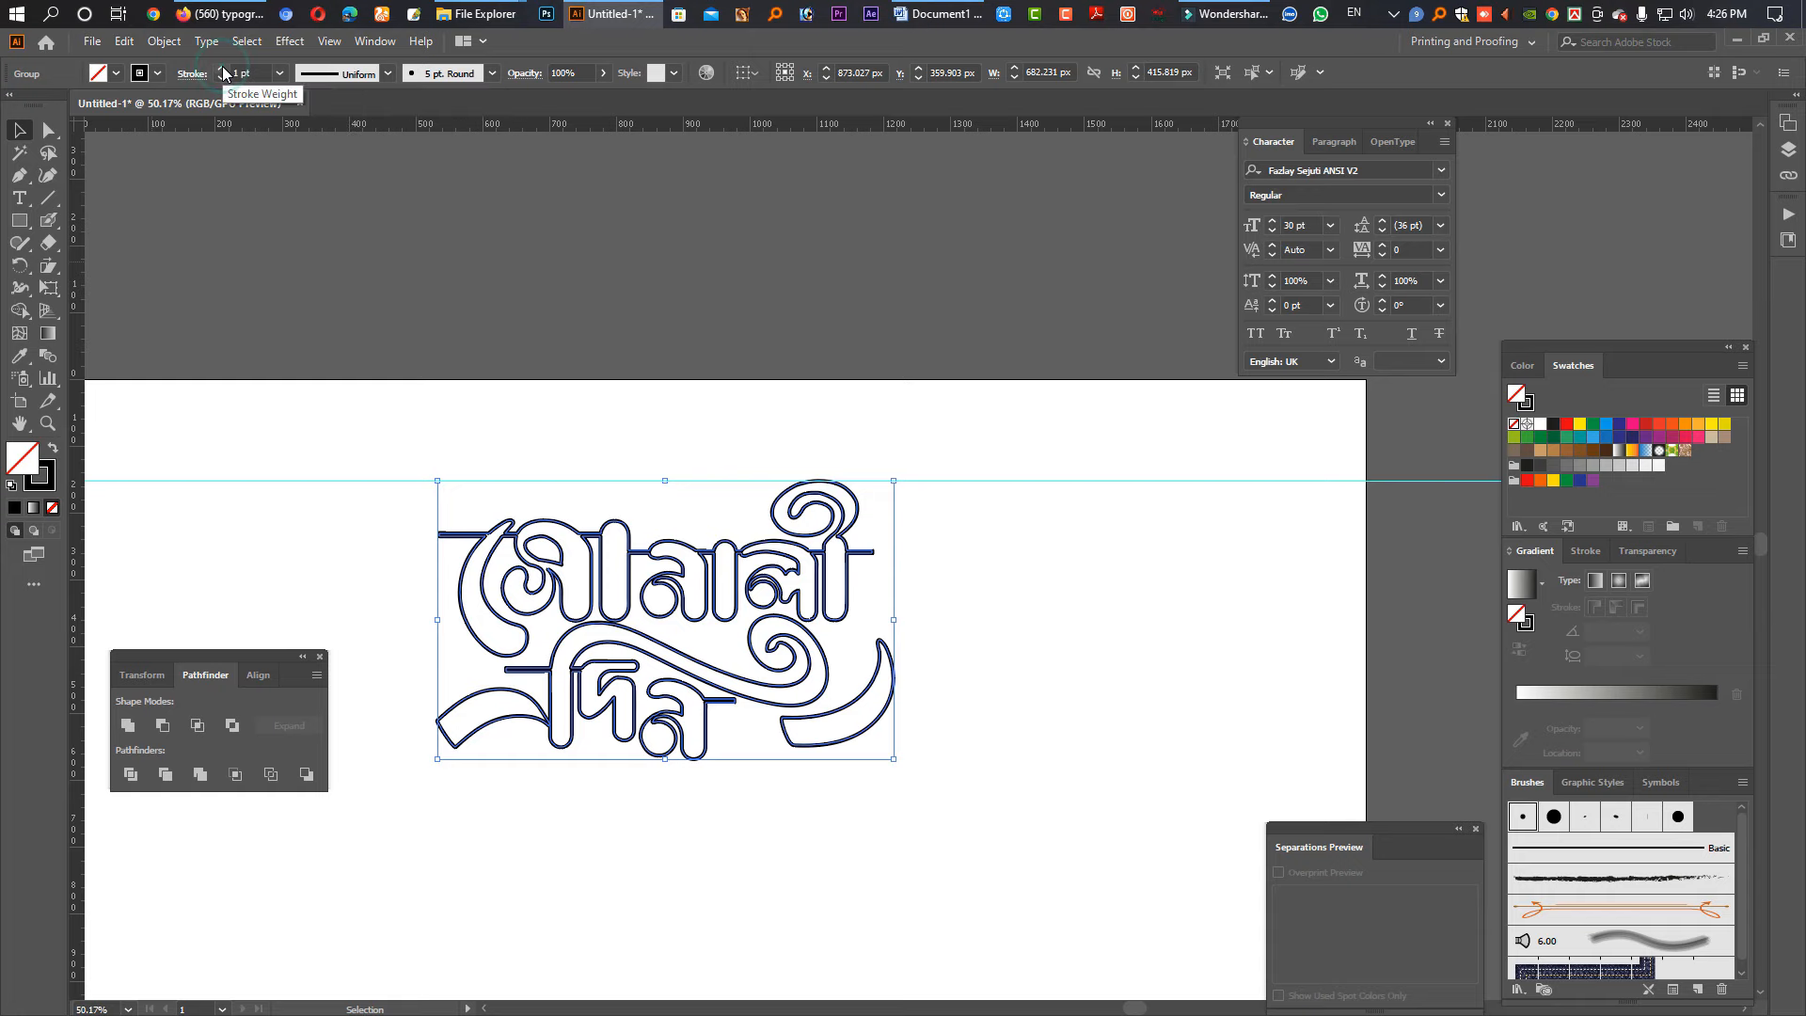
pyautogui.click(221, 69)
pyautogui.click(221, 69)
pyautogui.click(222, 70)
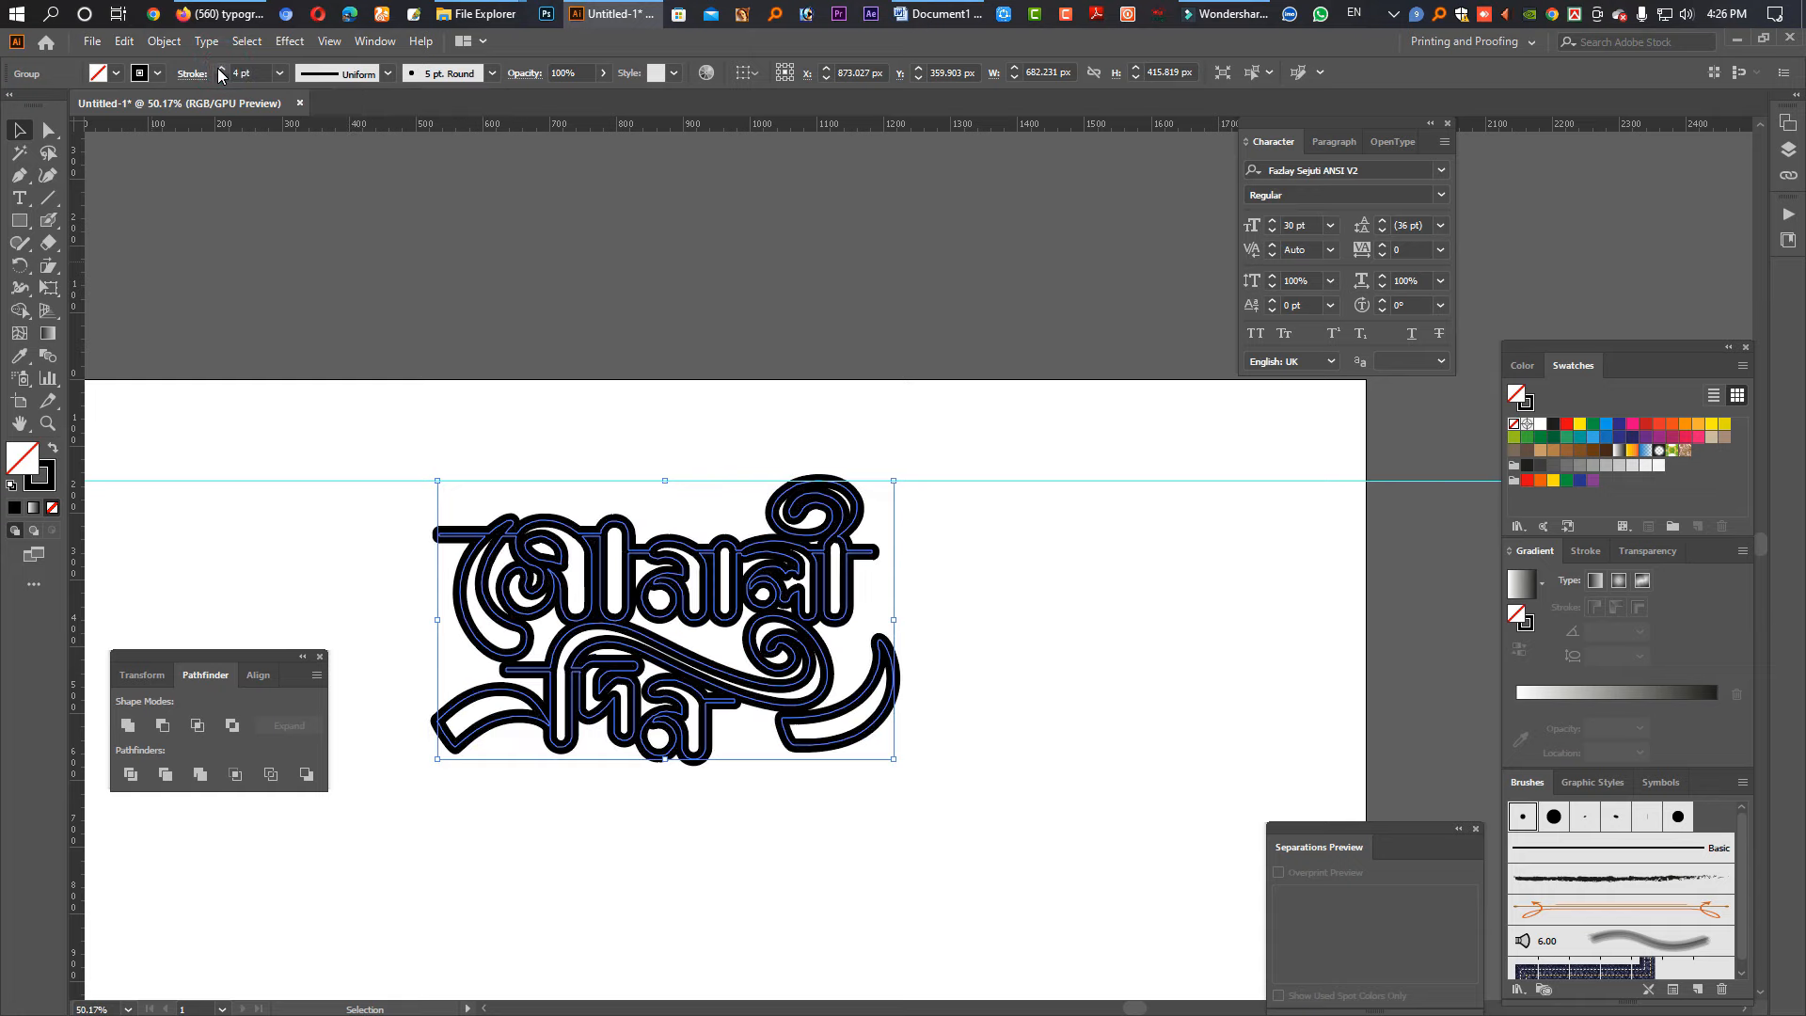
pyautogui.click(432, 77)
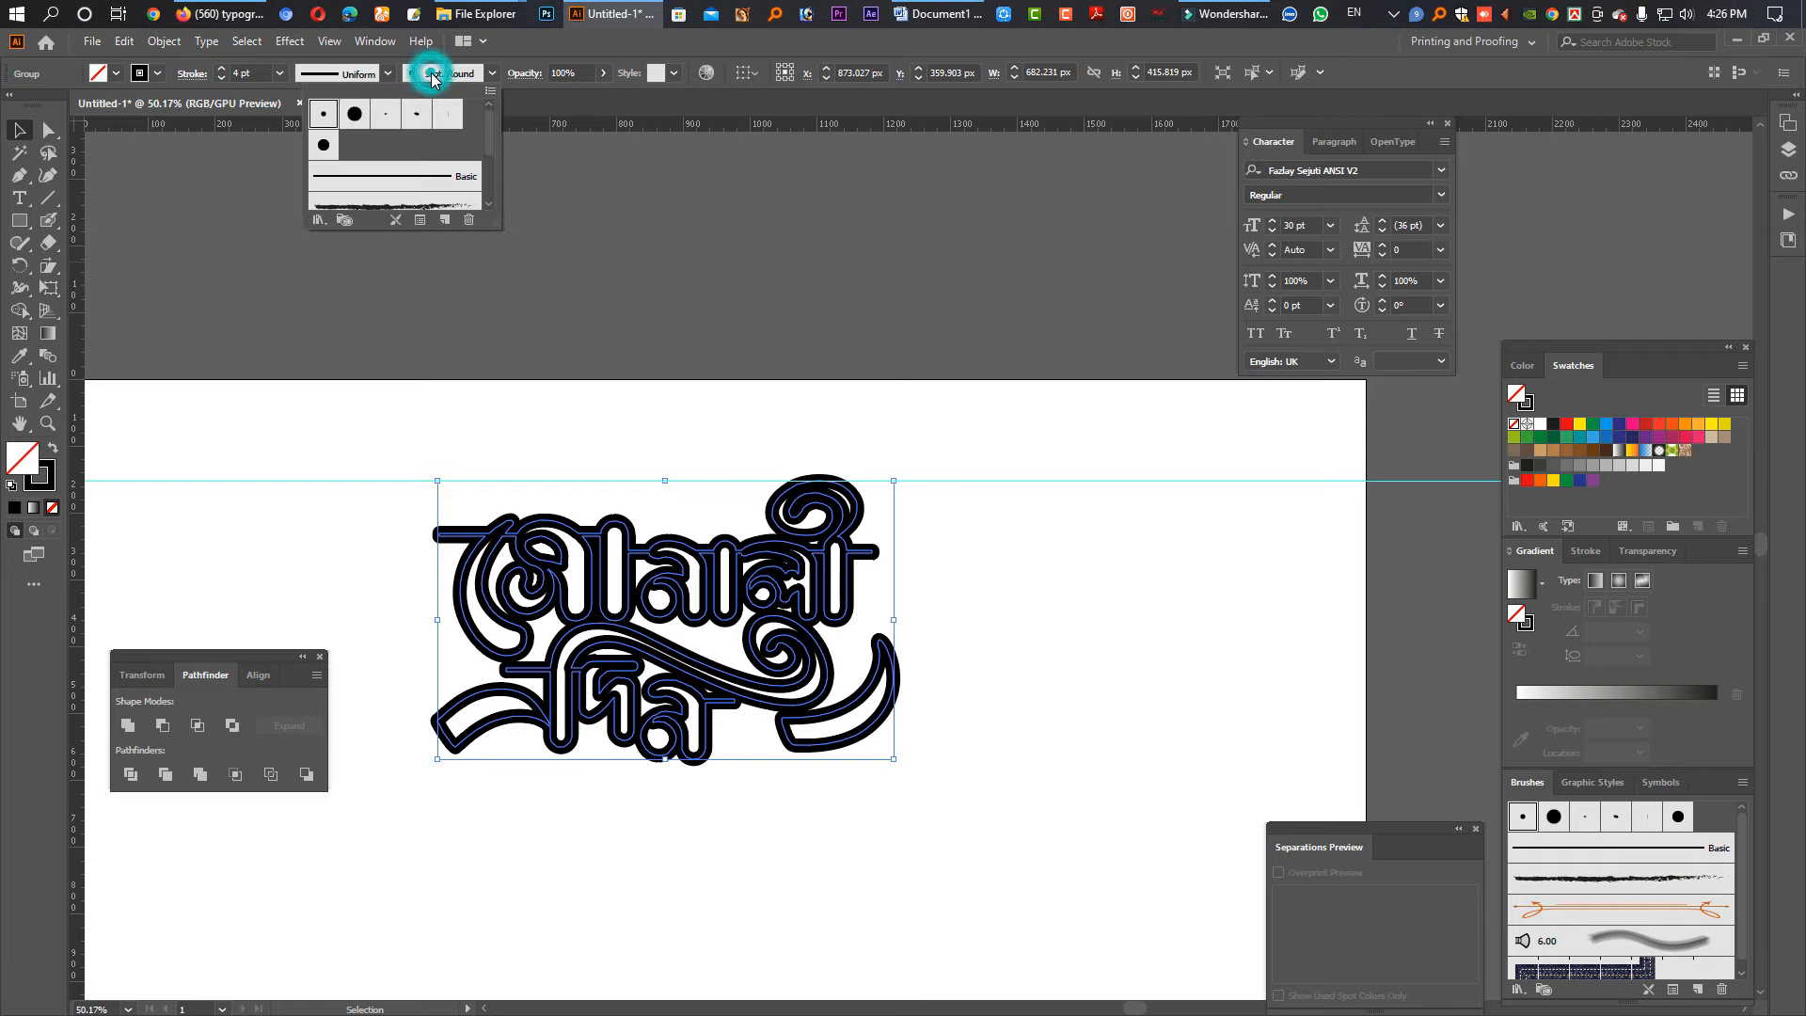
pyautogui.click(324, 143)
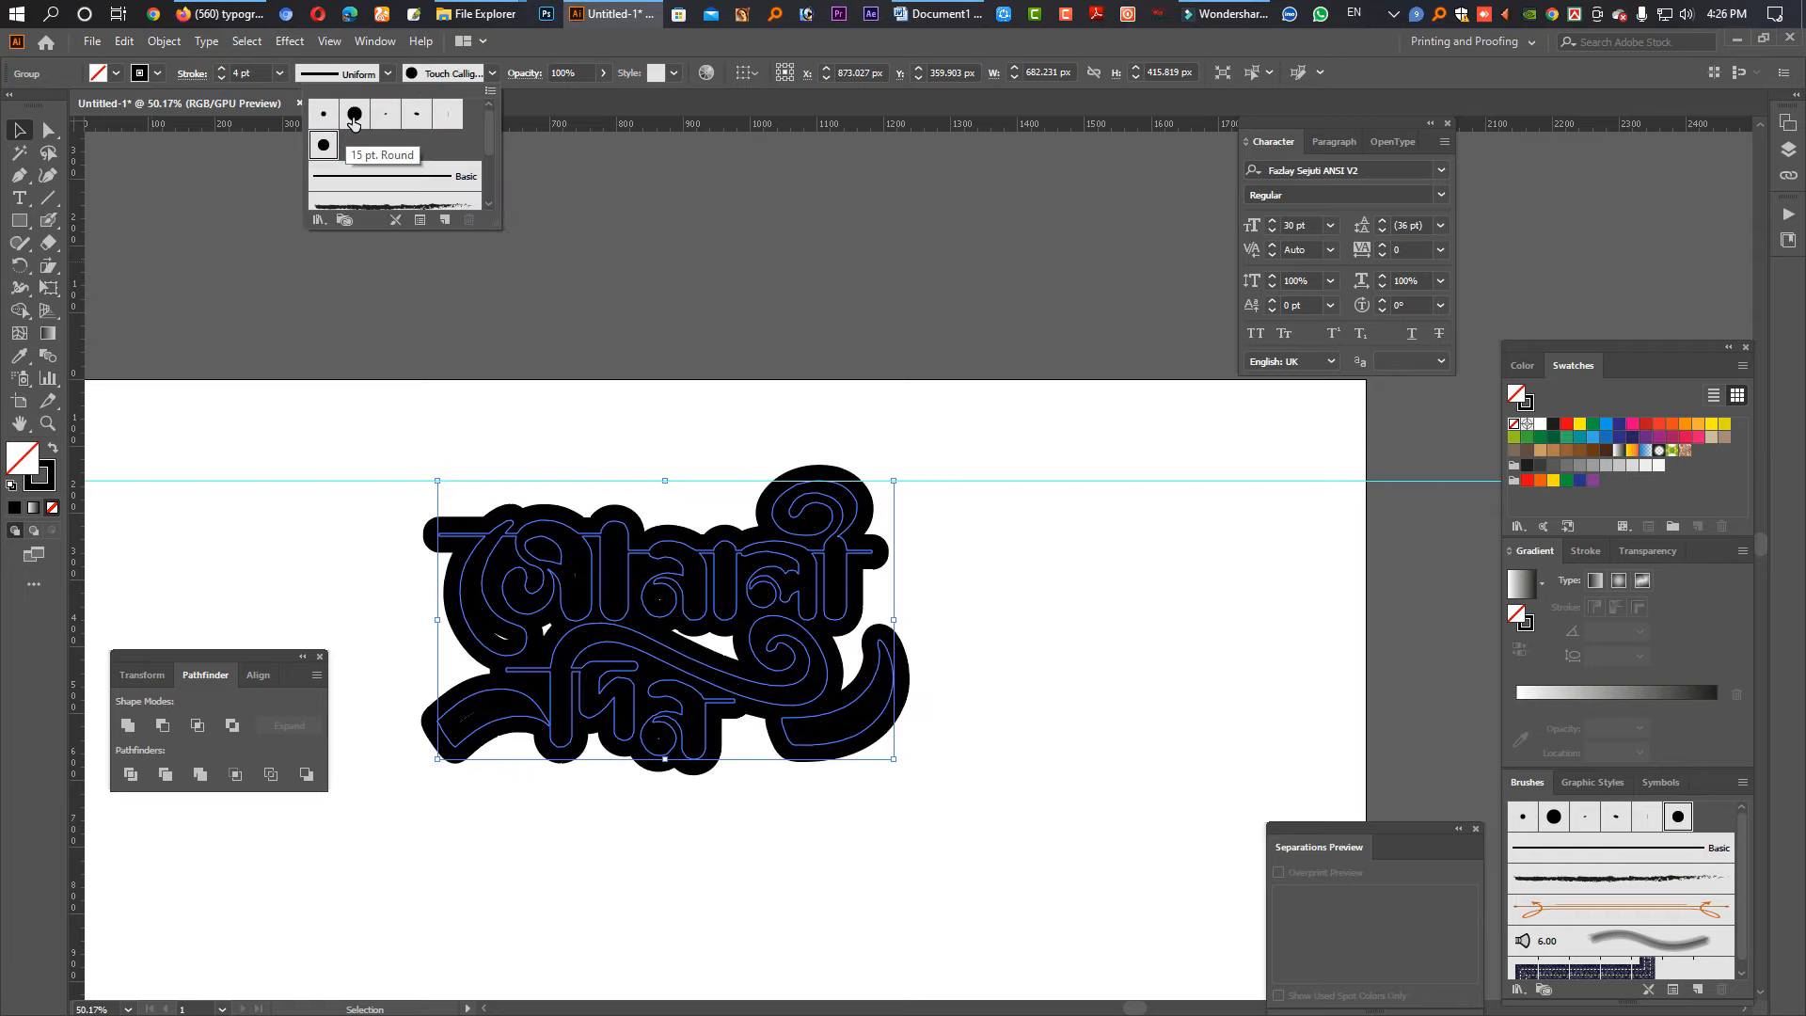
# Step: Undo the thick outline and the shape merge, restoring the lettering's solid black fill and separate pieces
pyautogui.click(798, 287)
pyautogui.click(934, 384)
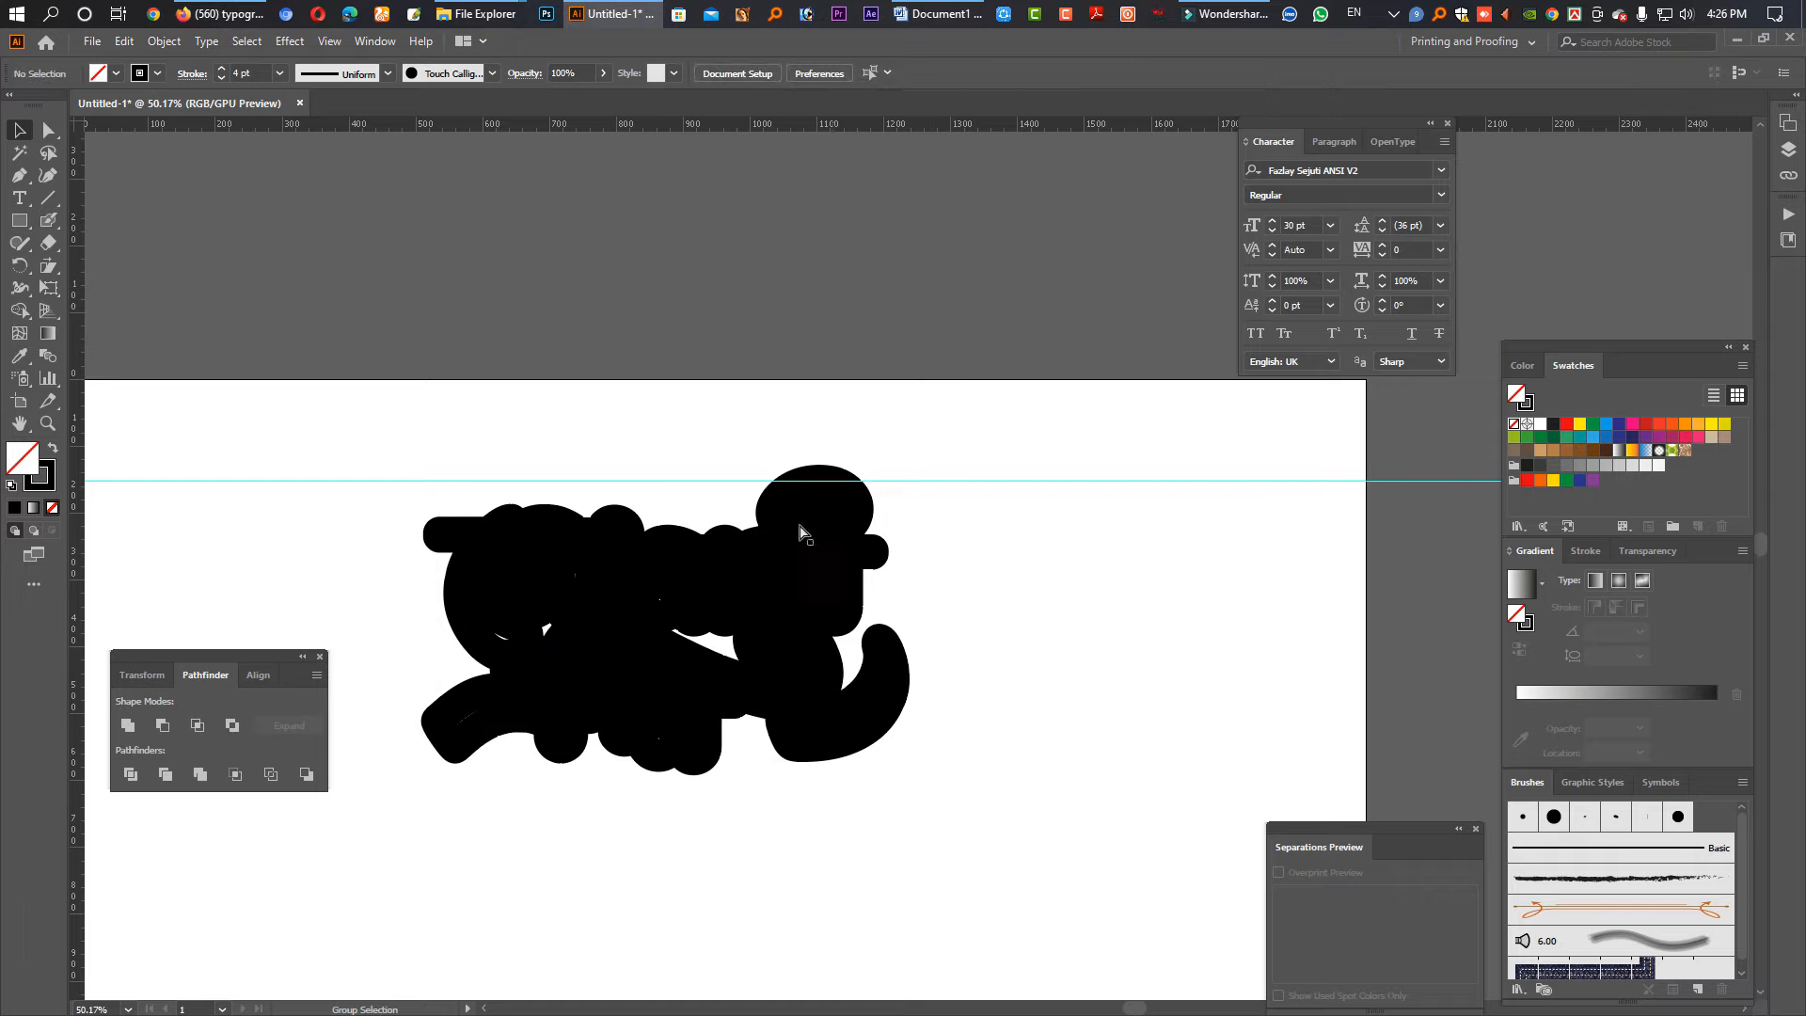
pyautogui.moveTo(799, 532); pyautogui.dragTo(831, 670)
pyautogui.hotkey('ctrl', 'z')
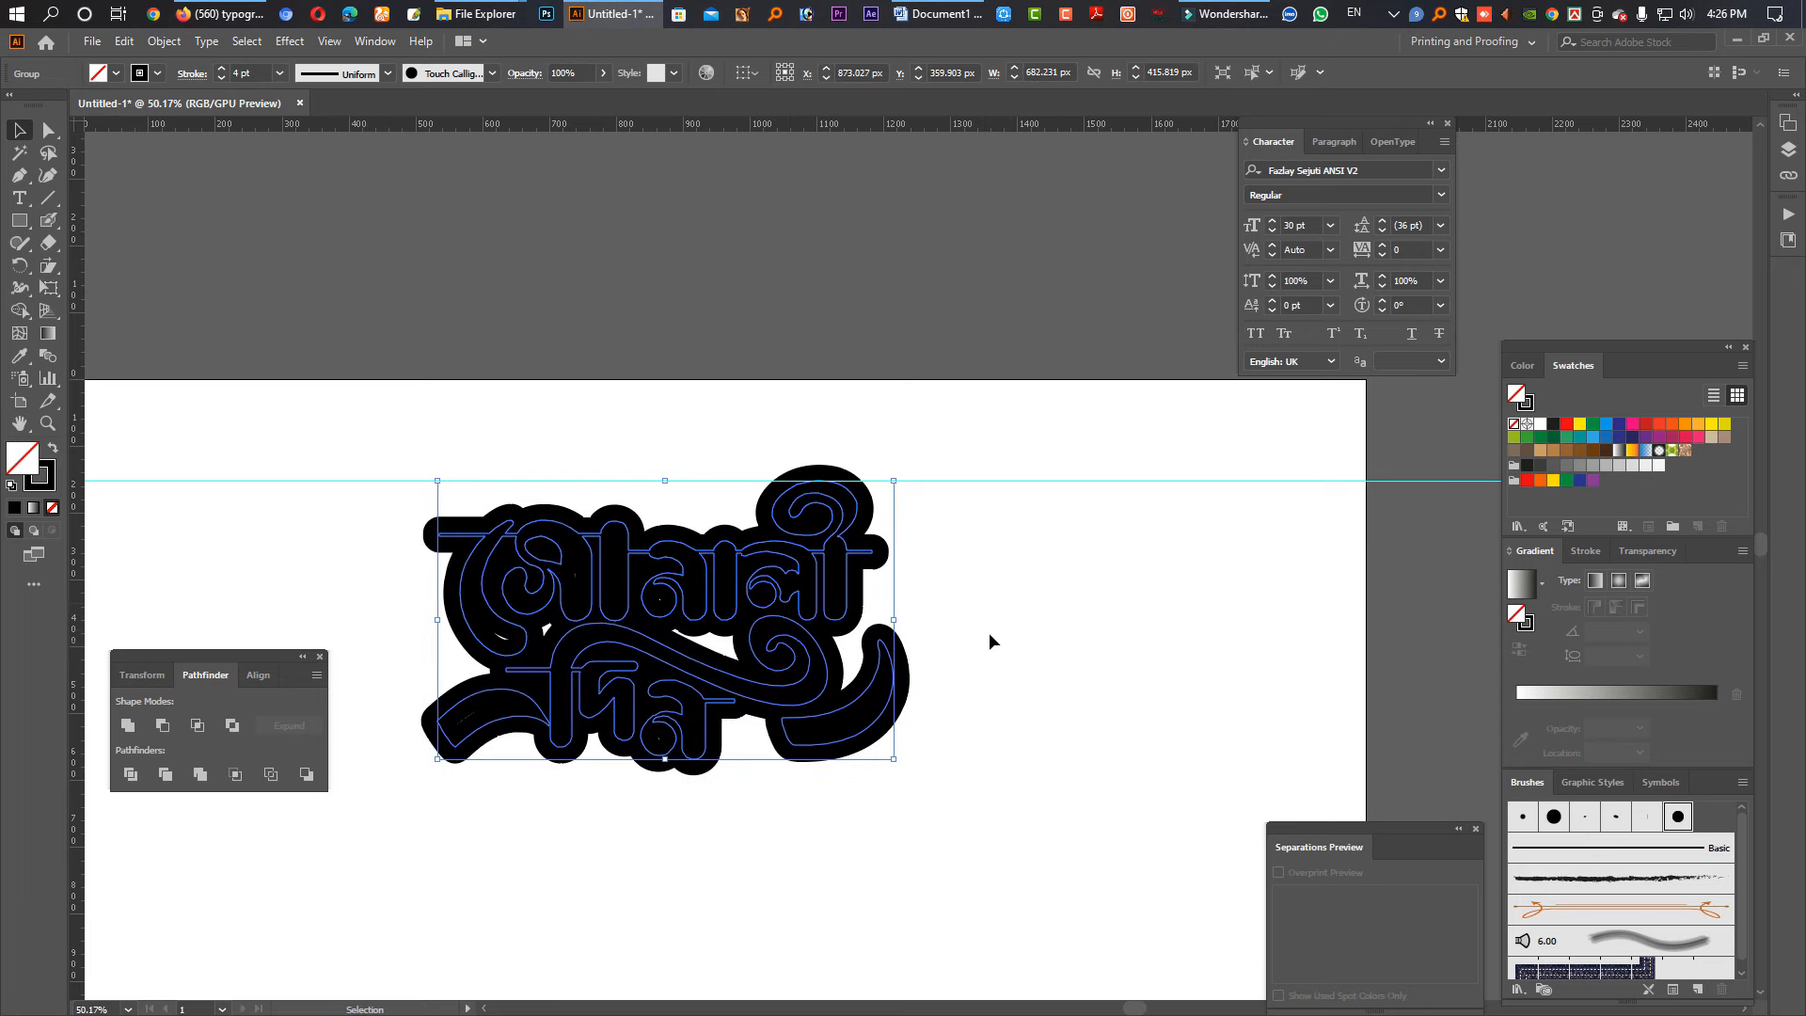
pyautogui.hotkey('shift', 'x')
pyautogui.hotkey('ctrl', '=')
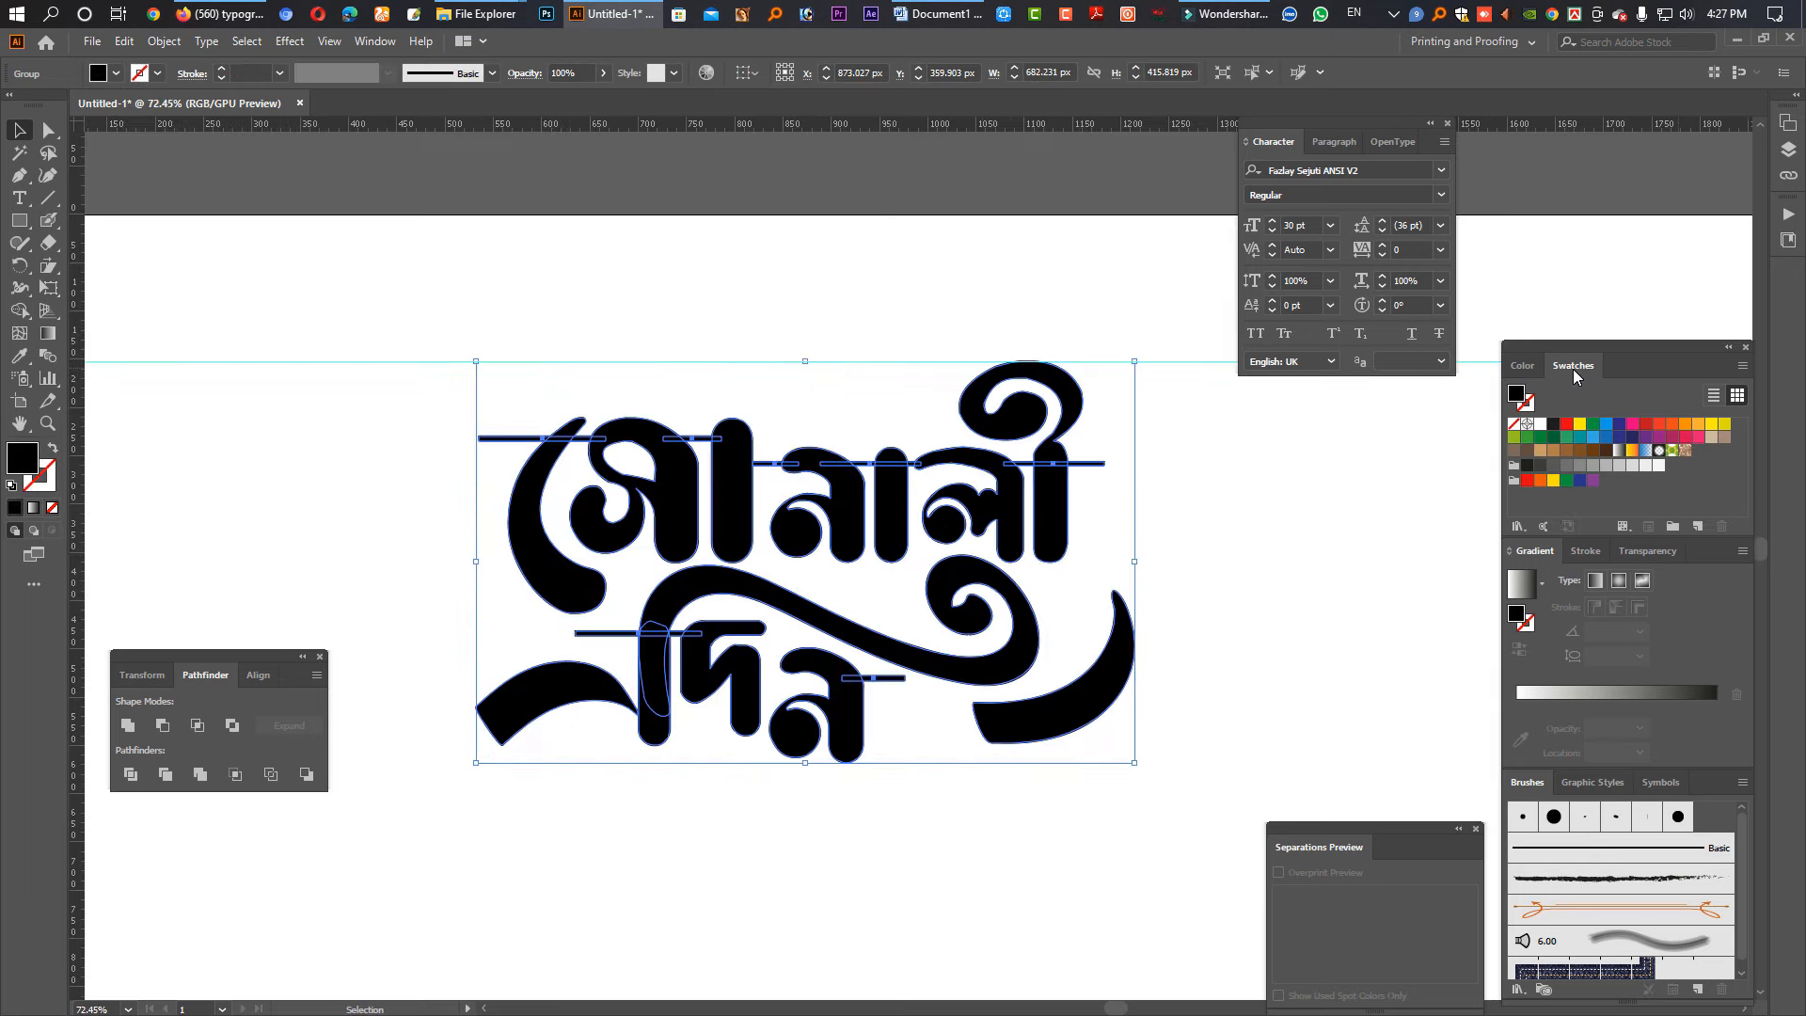
# Step: Open the Color Harmonies gradient swatch library and place it beside the lettering
pyautogui.click(1742, 367)
pyautogui.moveTo(1696, 780)
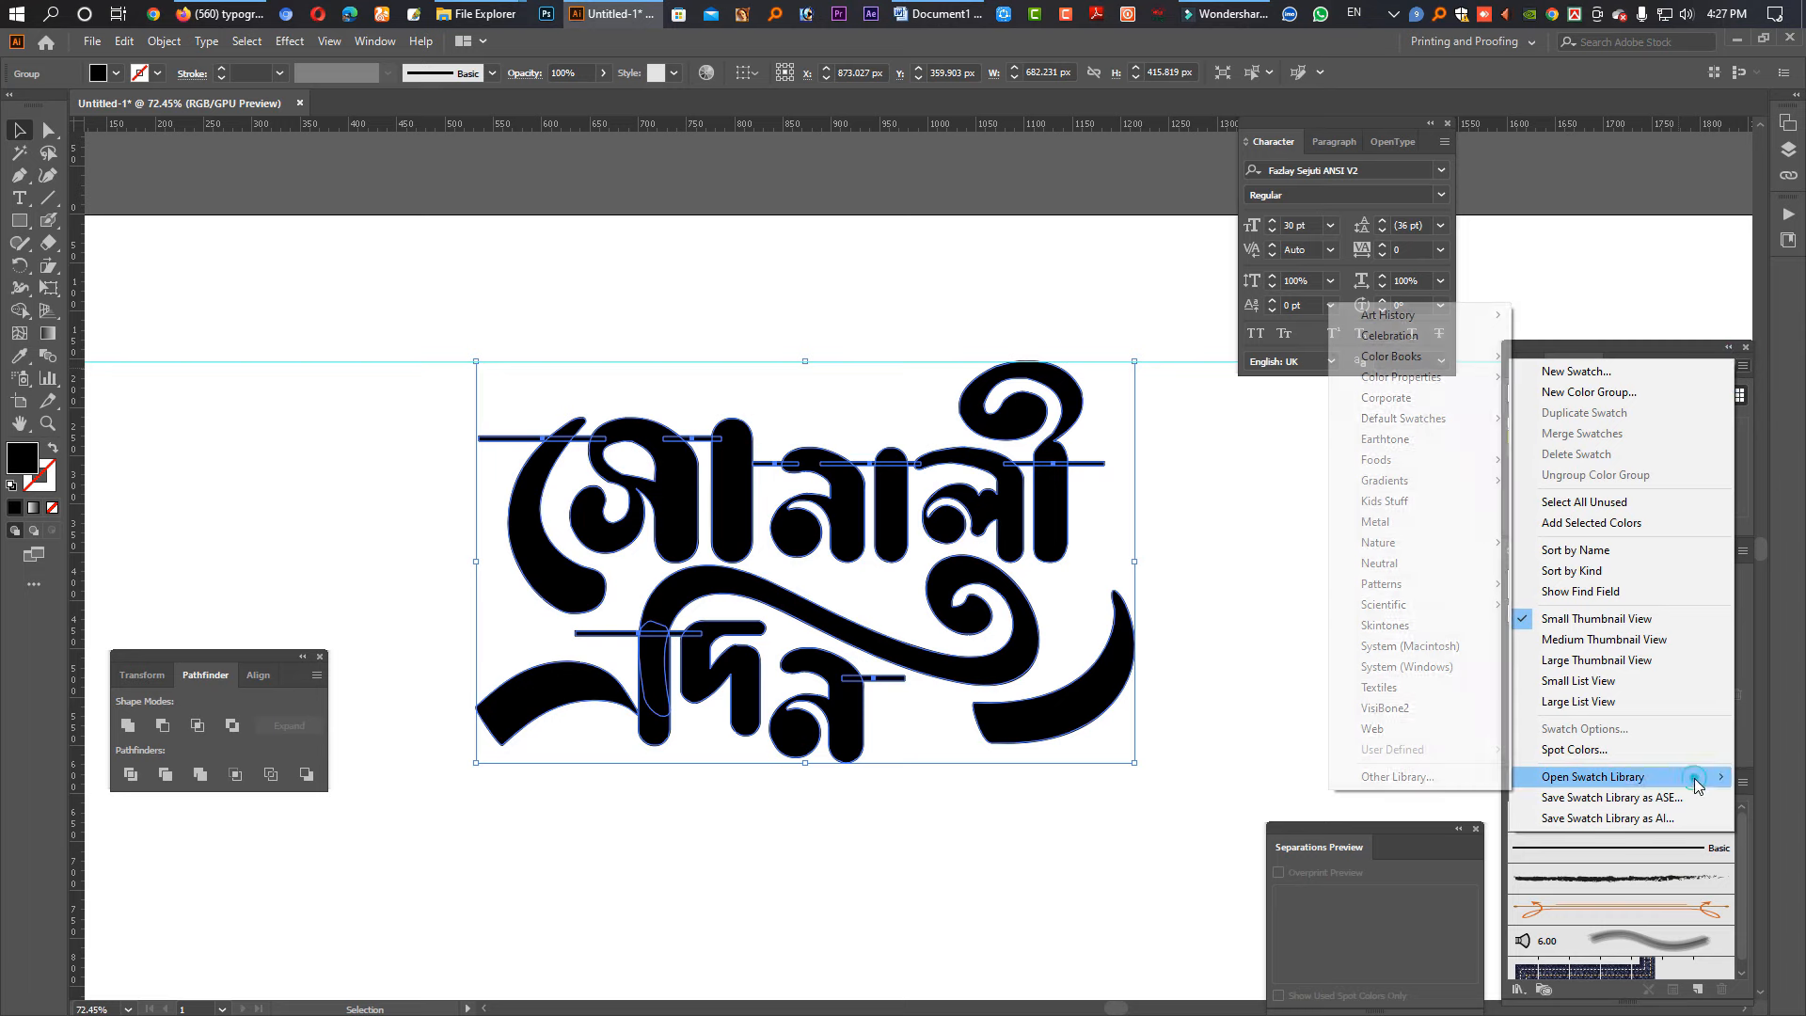
pyautogui.click(1447, 483)
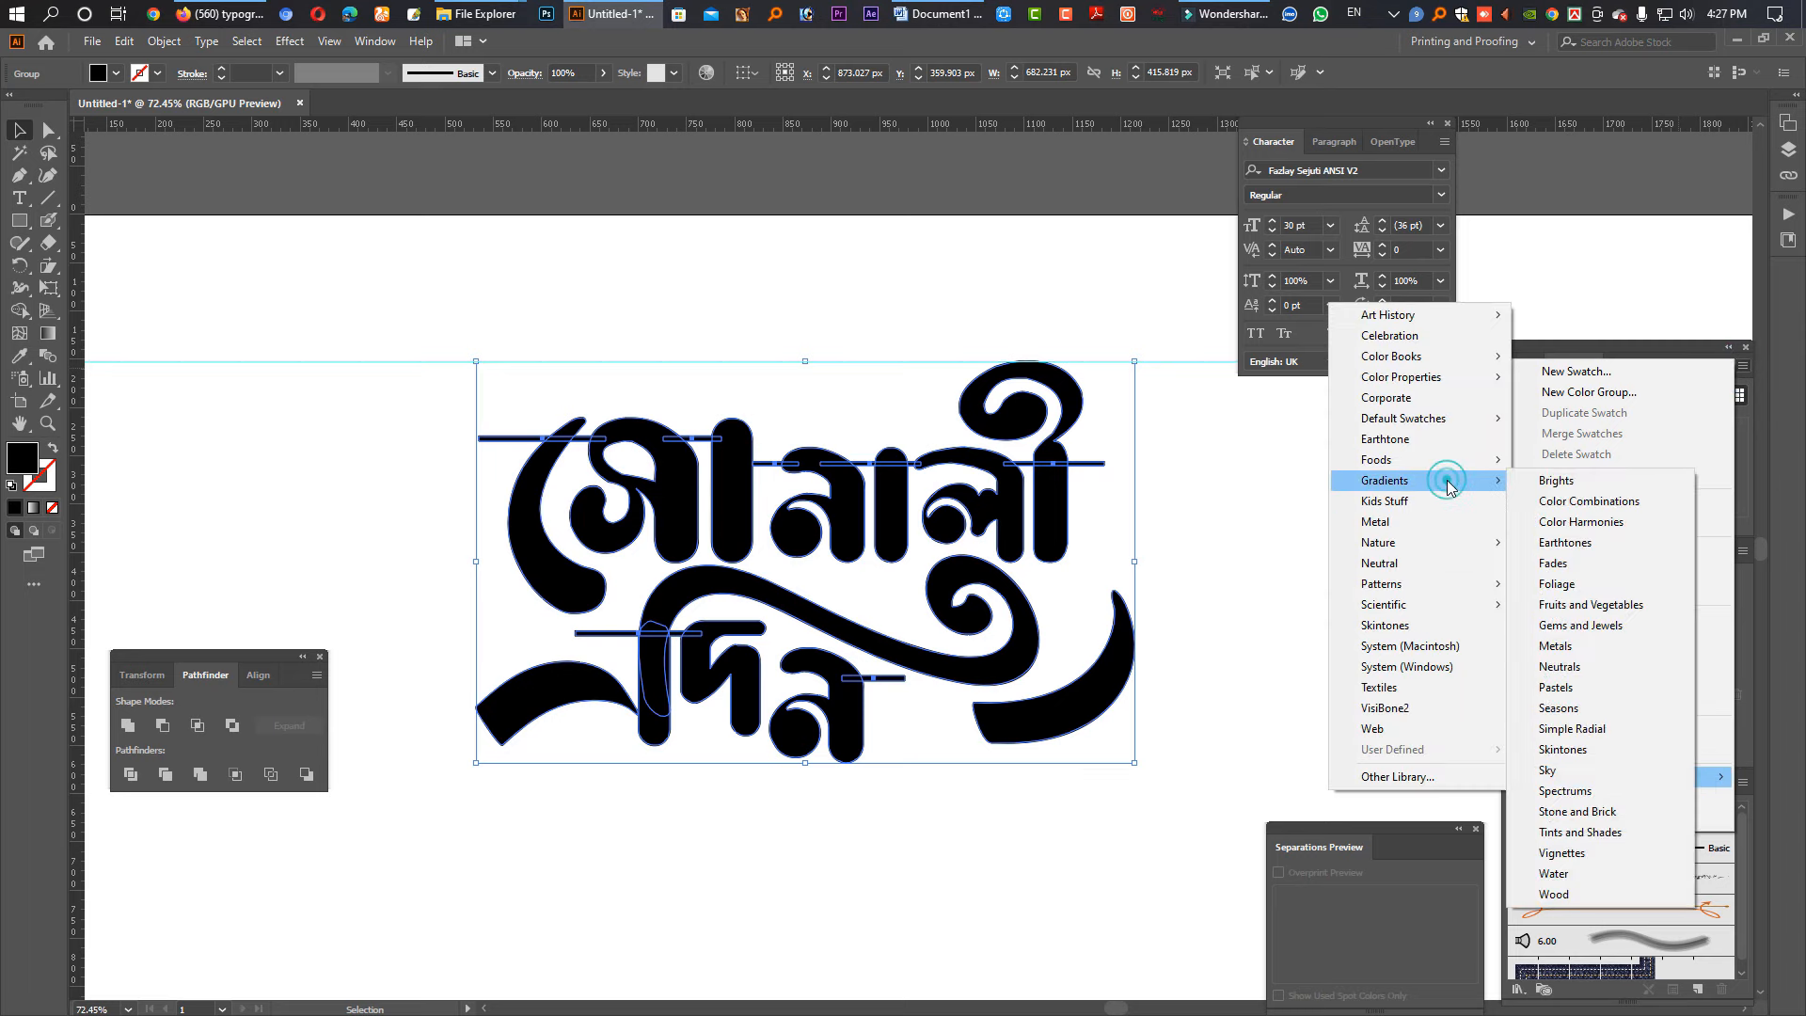
pyautogui.click(1567, 523)
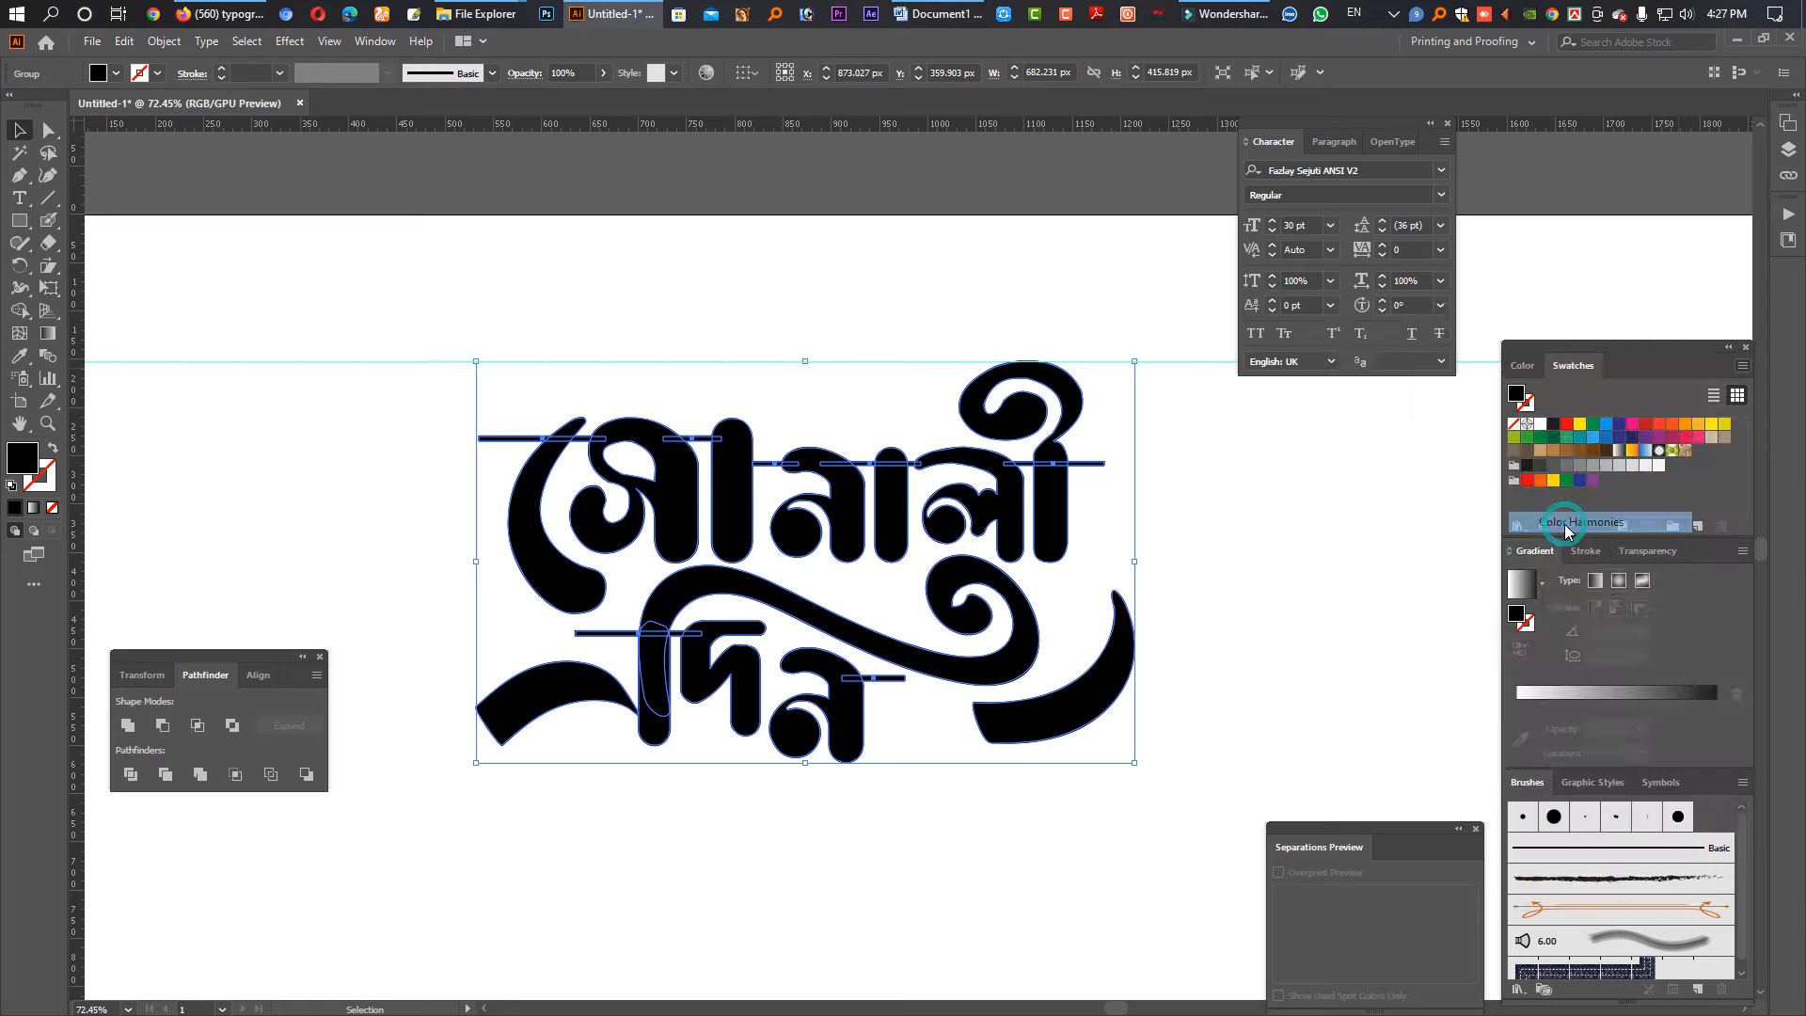
pyautogui.moveTo(947, 486); pyautogui.dragTo(1329, 494)
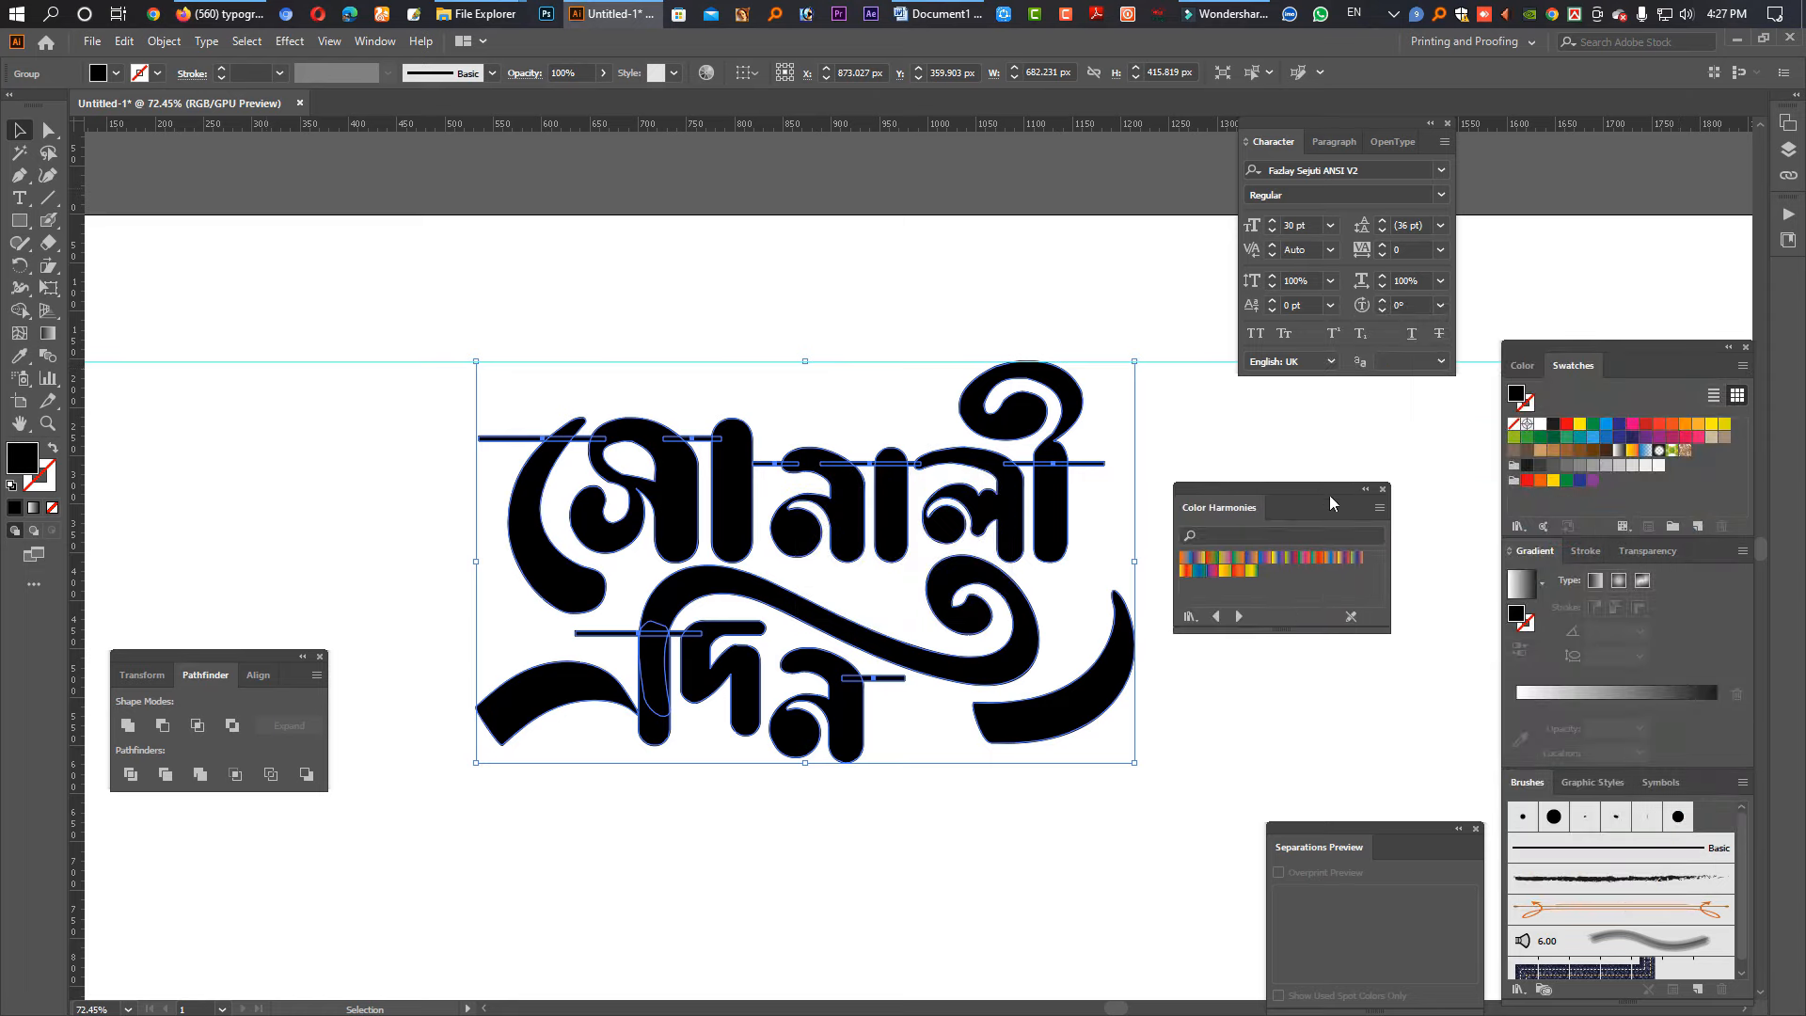
# Step: Open the Color Combinations gradient library and fill the whole lettering with its orange-to-brown gradient swatch
pyautogui.click(1741, 369)
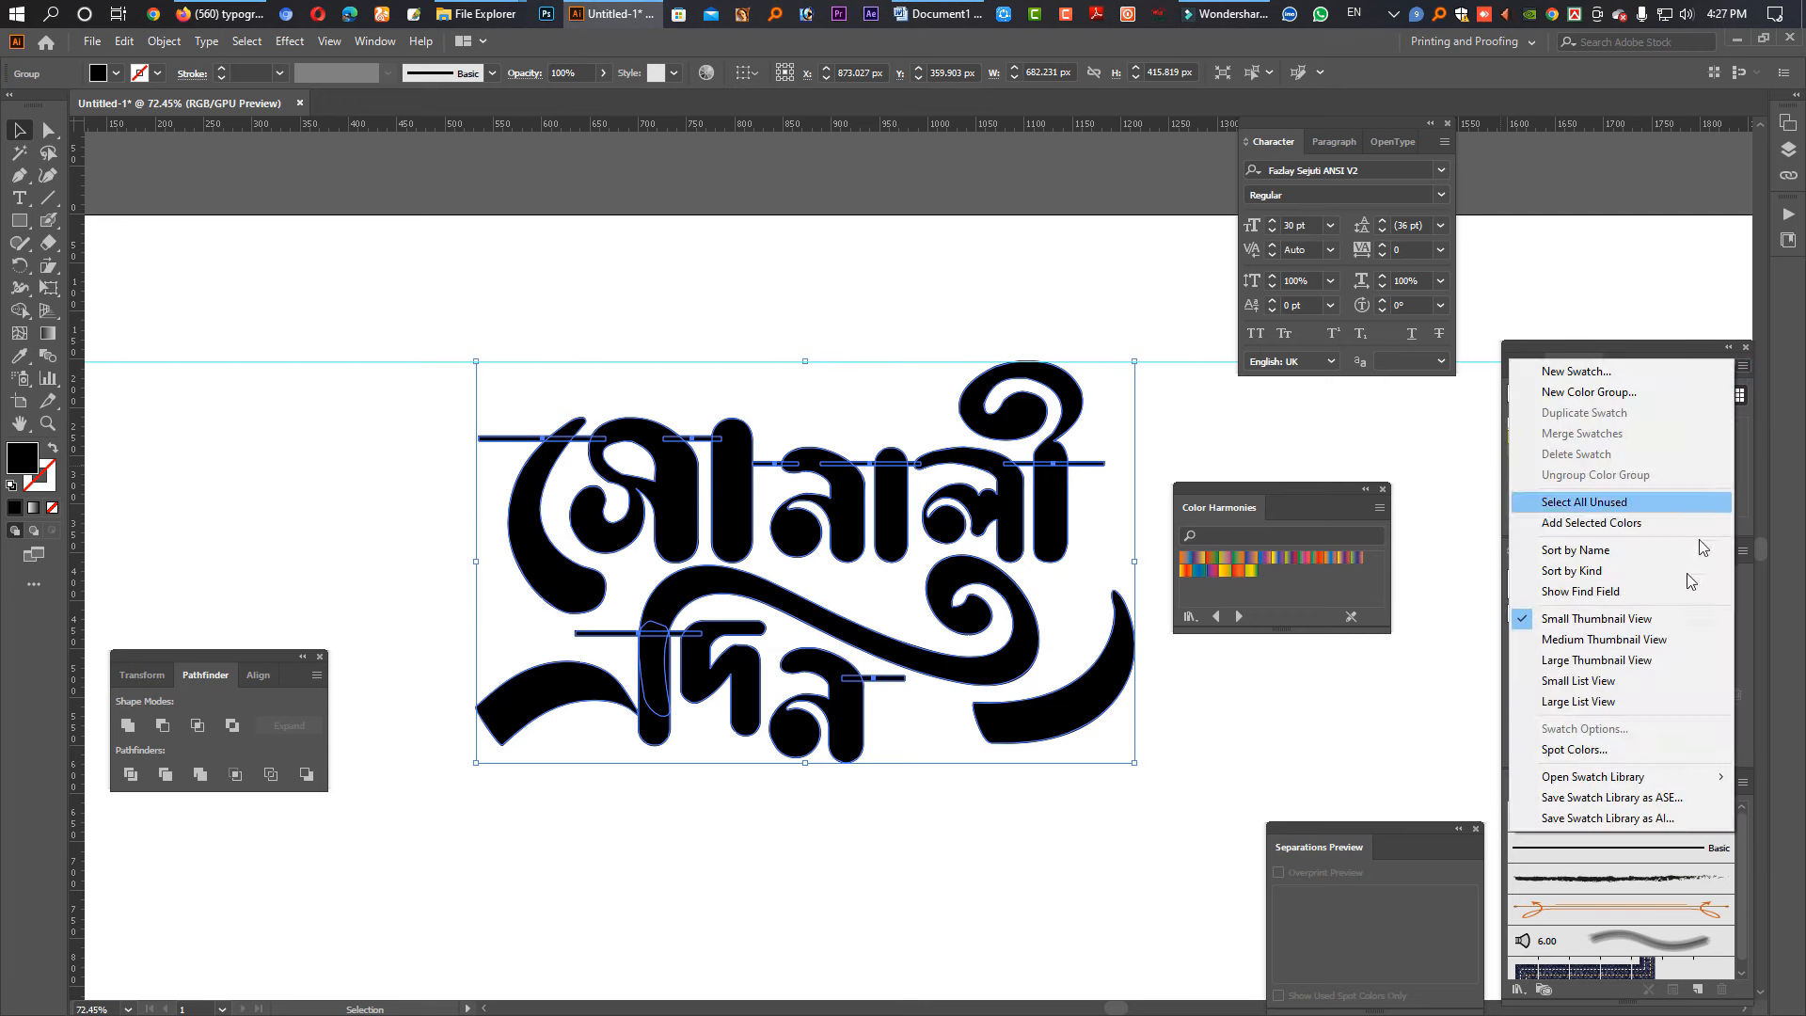
pyautogui.moveTo(1681, 778)
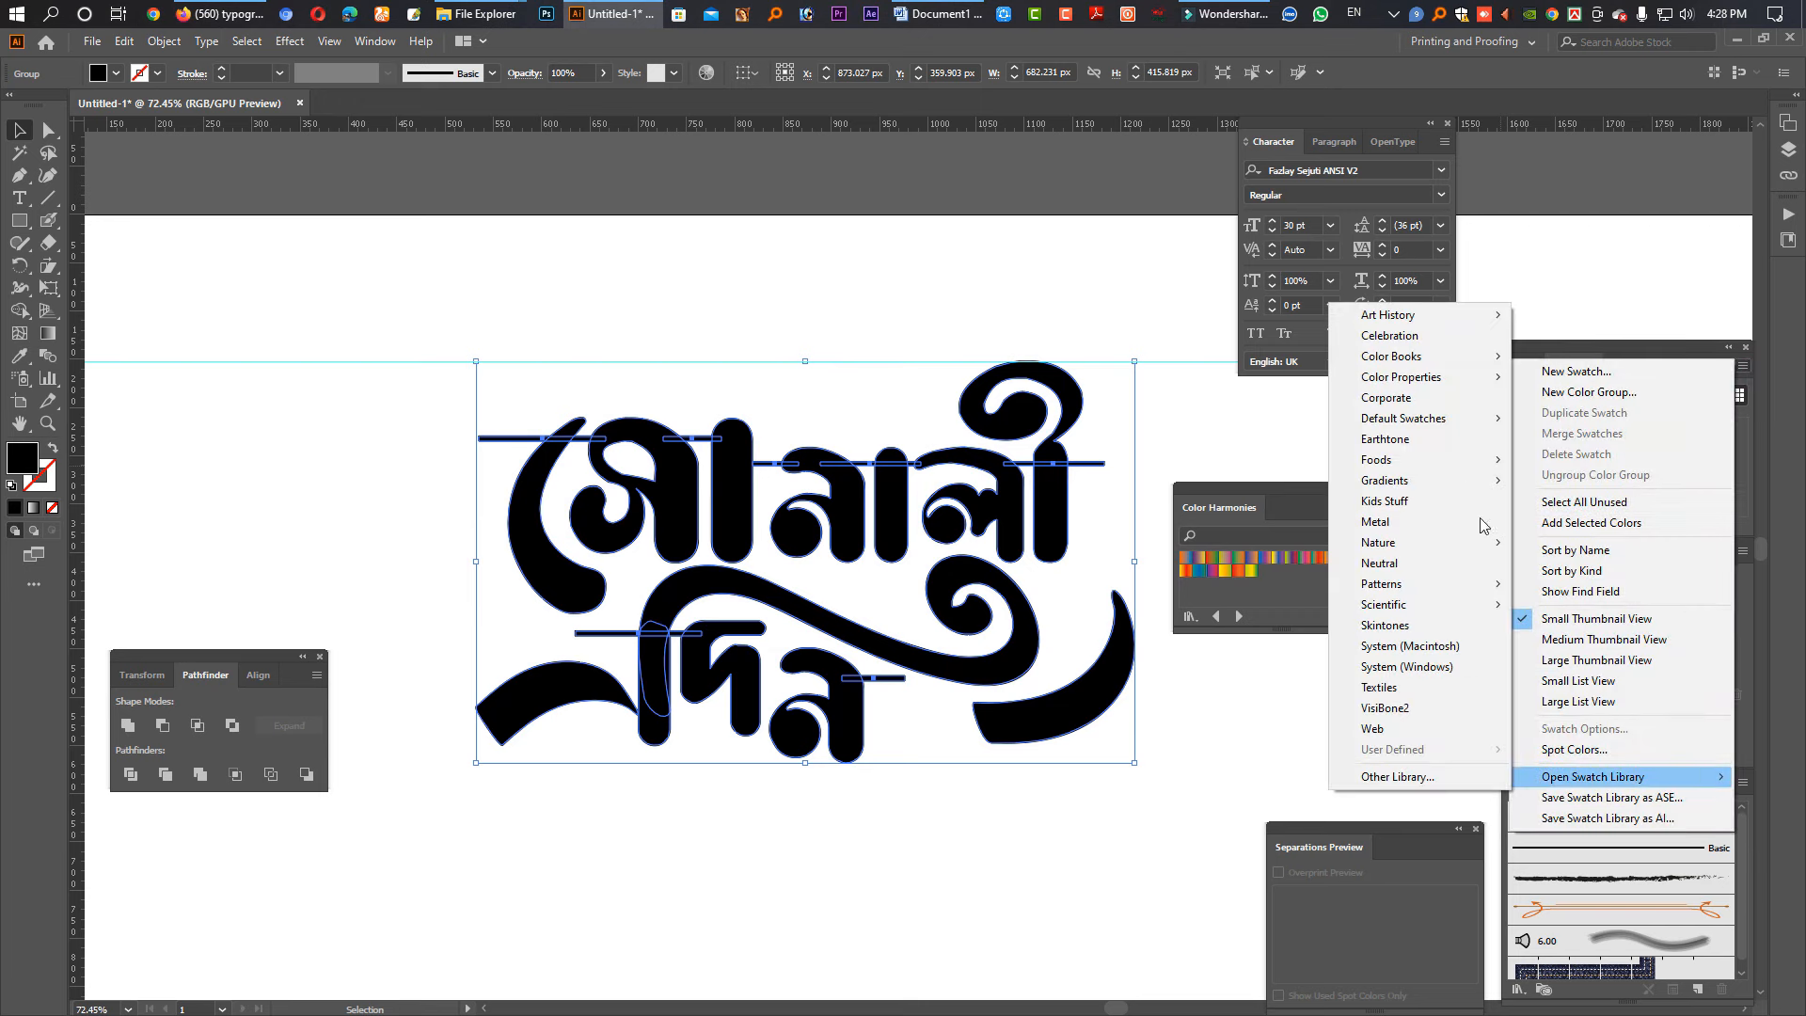
pyautogui.click(1451, 463)
pyautogui.moveTo(1453, 478)
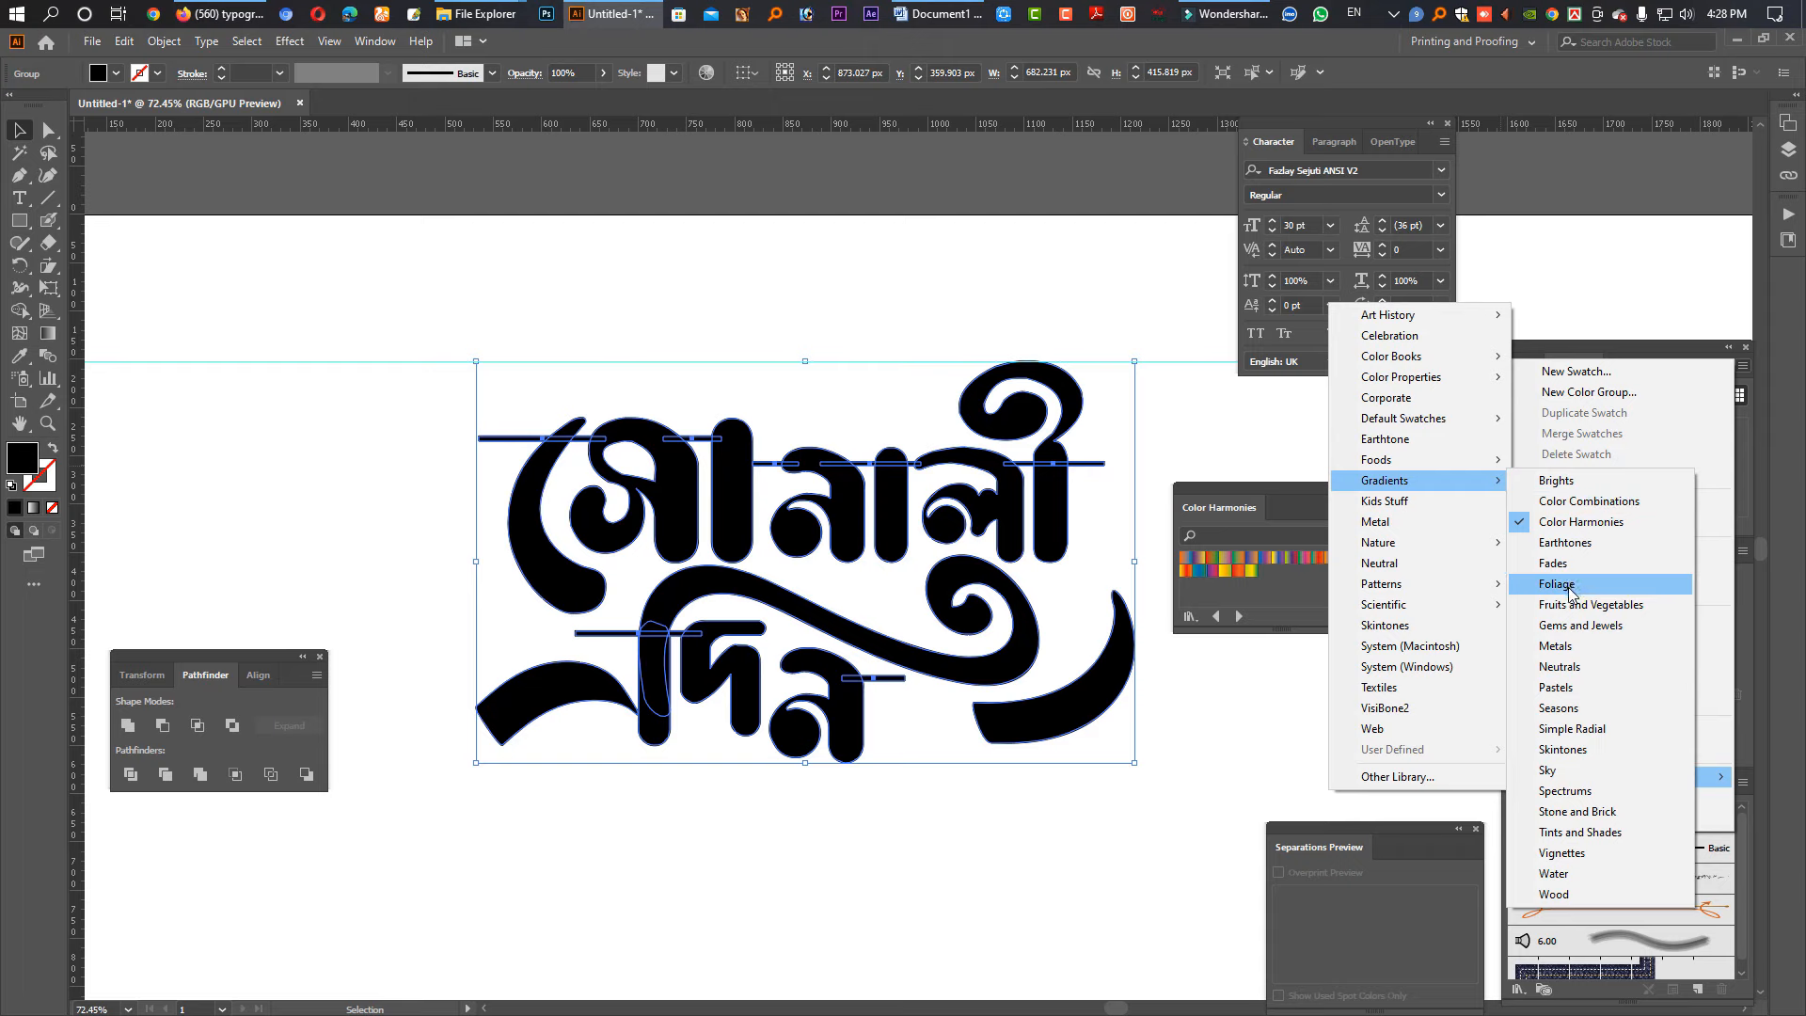
pyautogui.click(1575, 501)
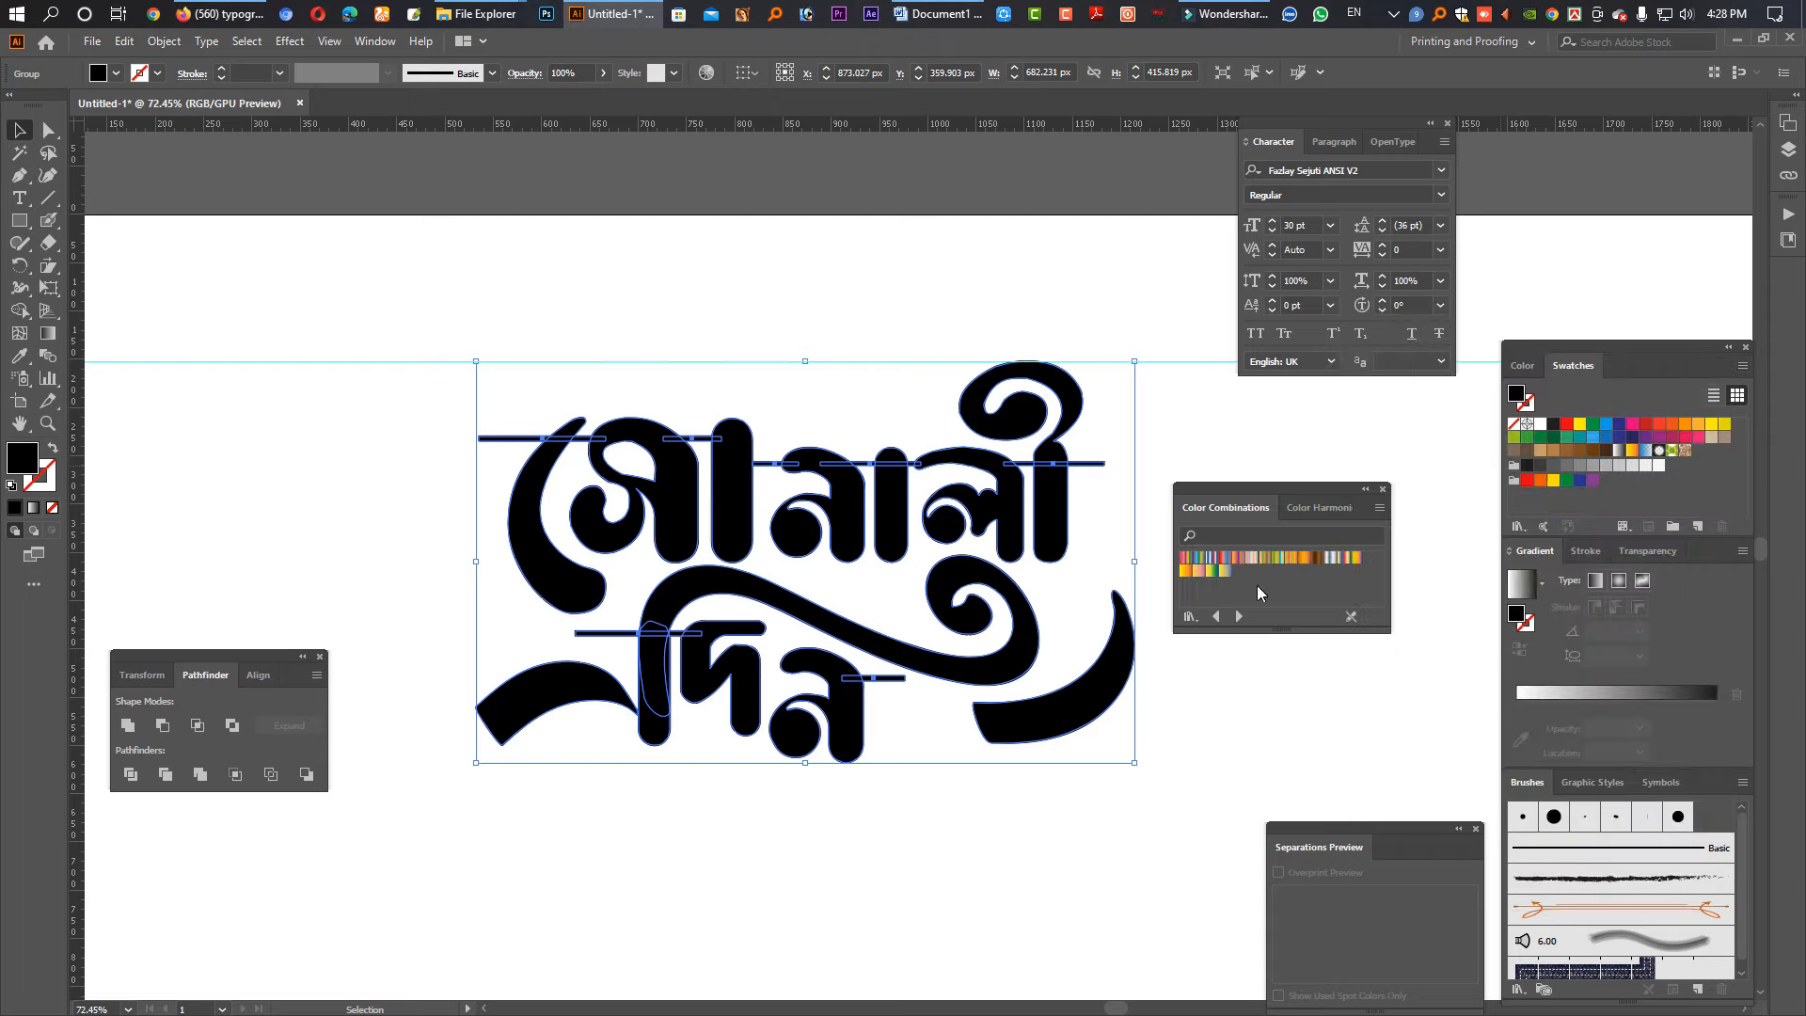
pyautogui.click(1306, 558)
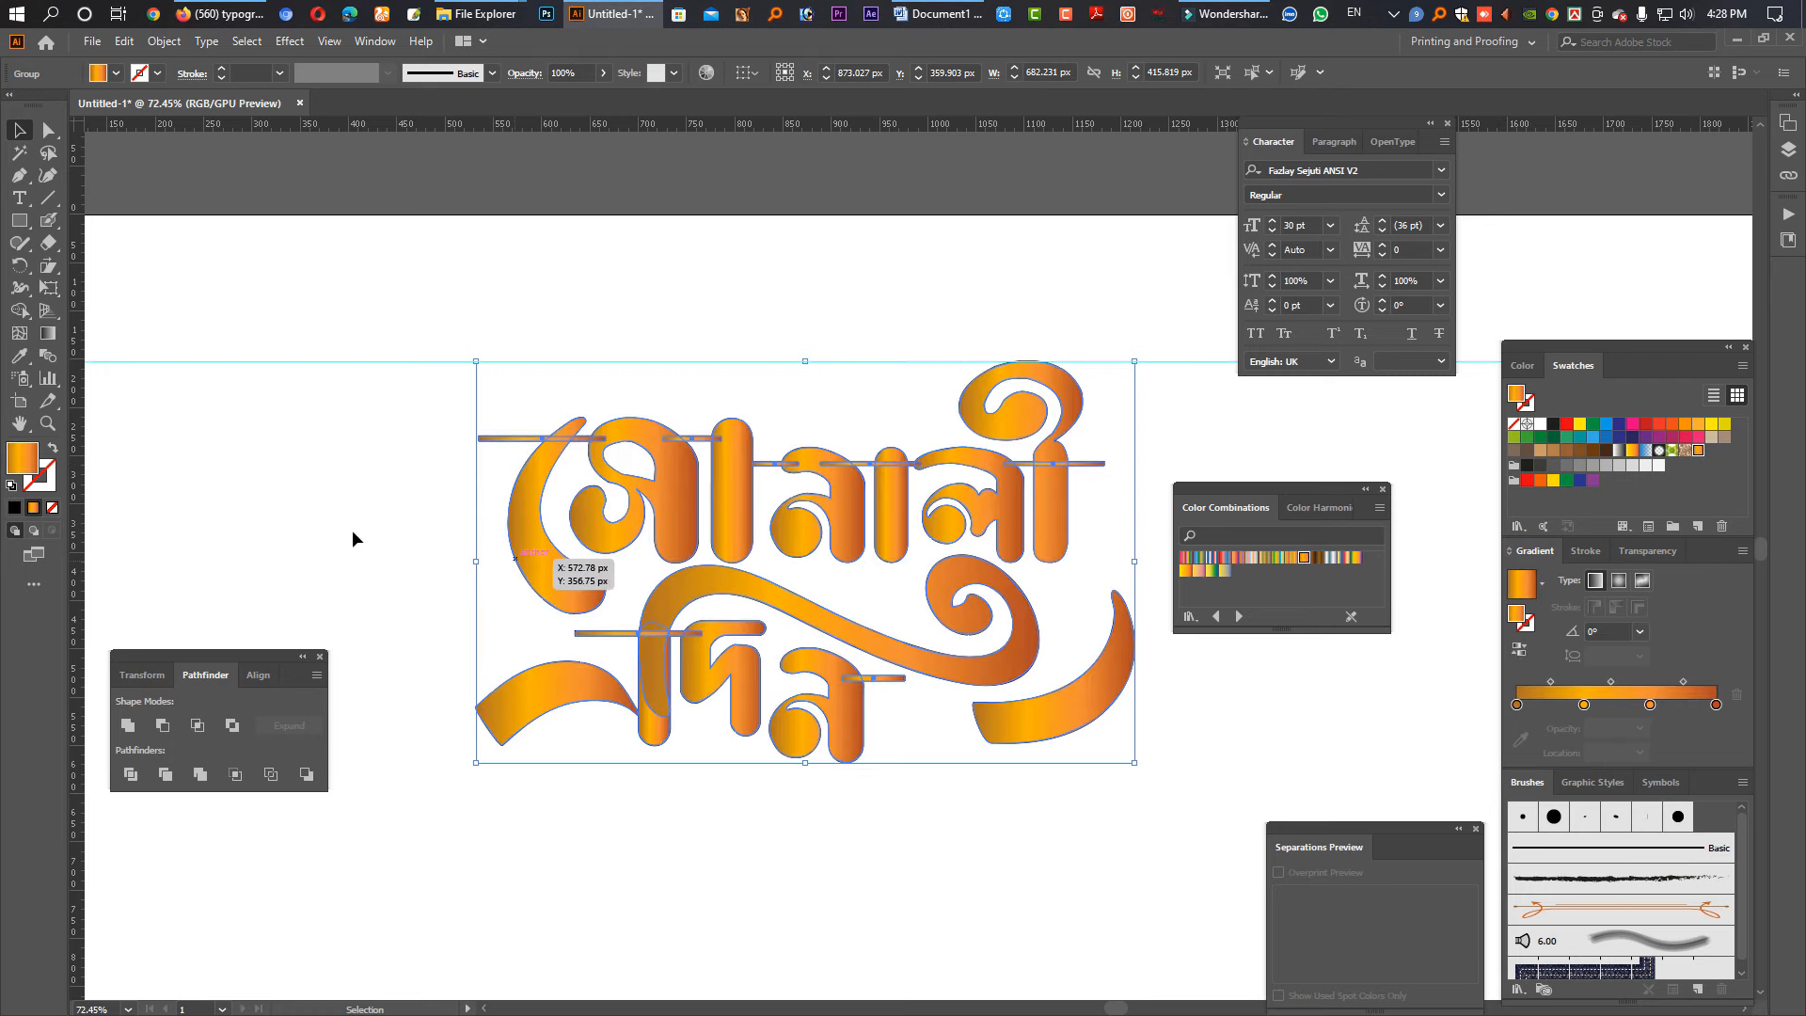
# Step: Redraw the gradient from top to bottom across the whole lettering at an angle of about -78°
pyautogui.click(47, 333)
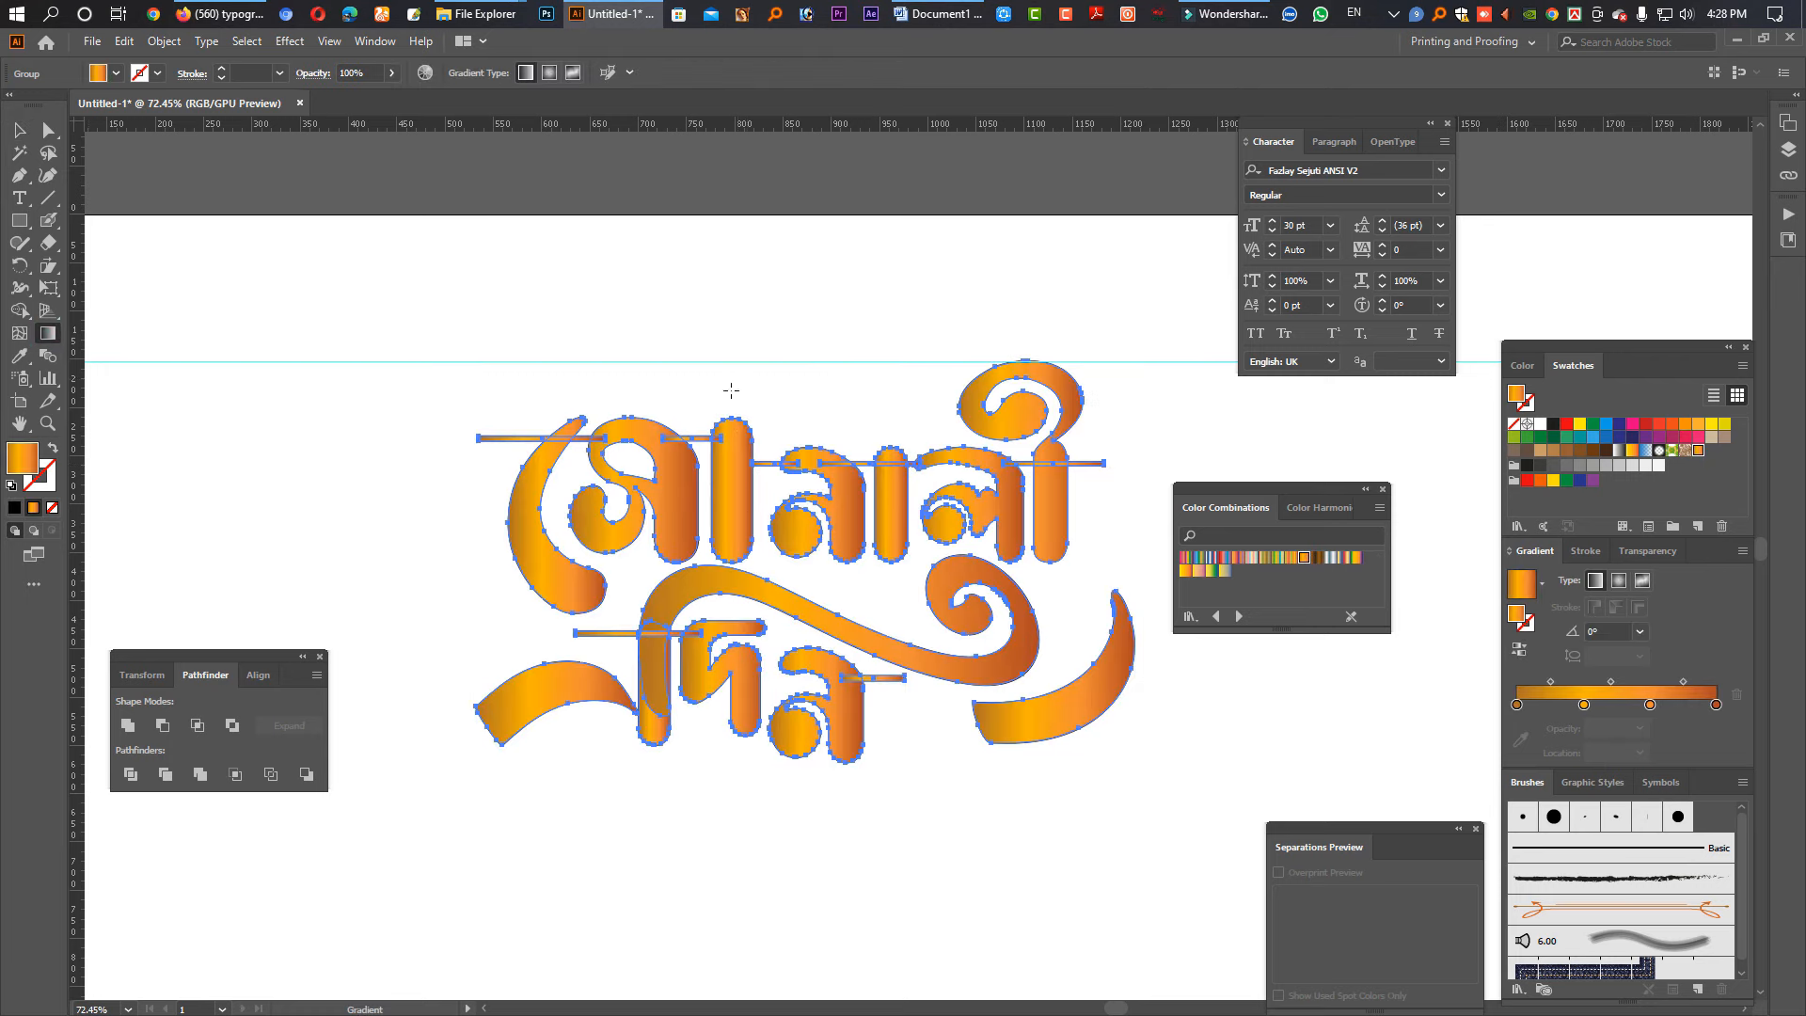
pyautogui.moveTo(730, 390); pyautogui.dragTo(776, 734)
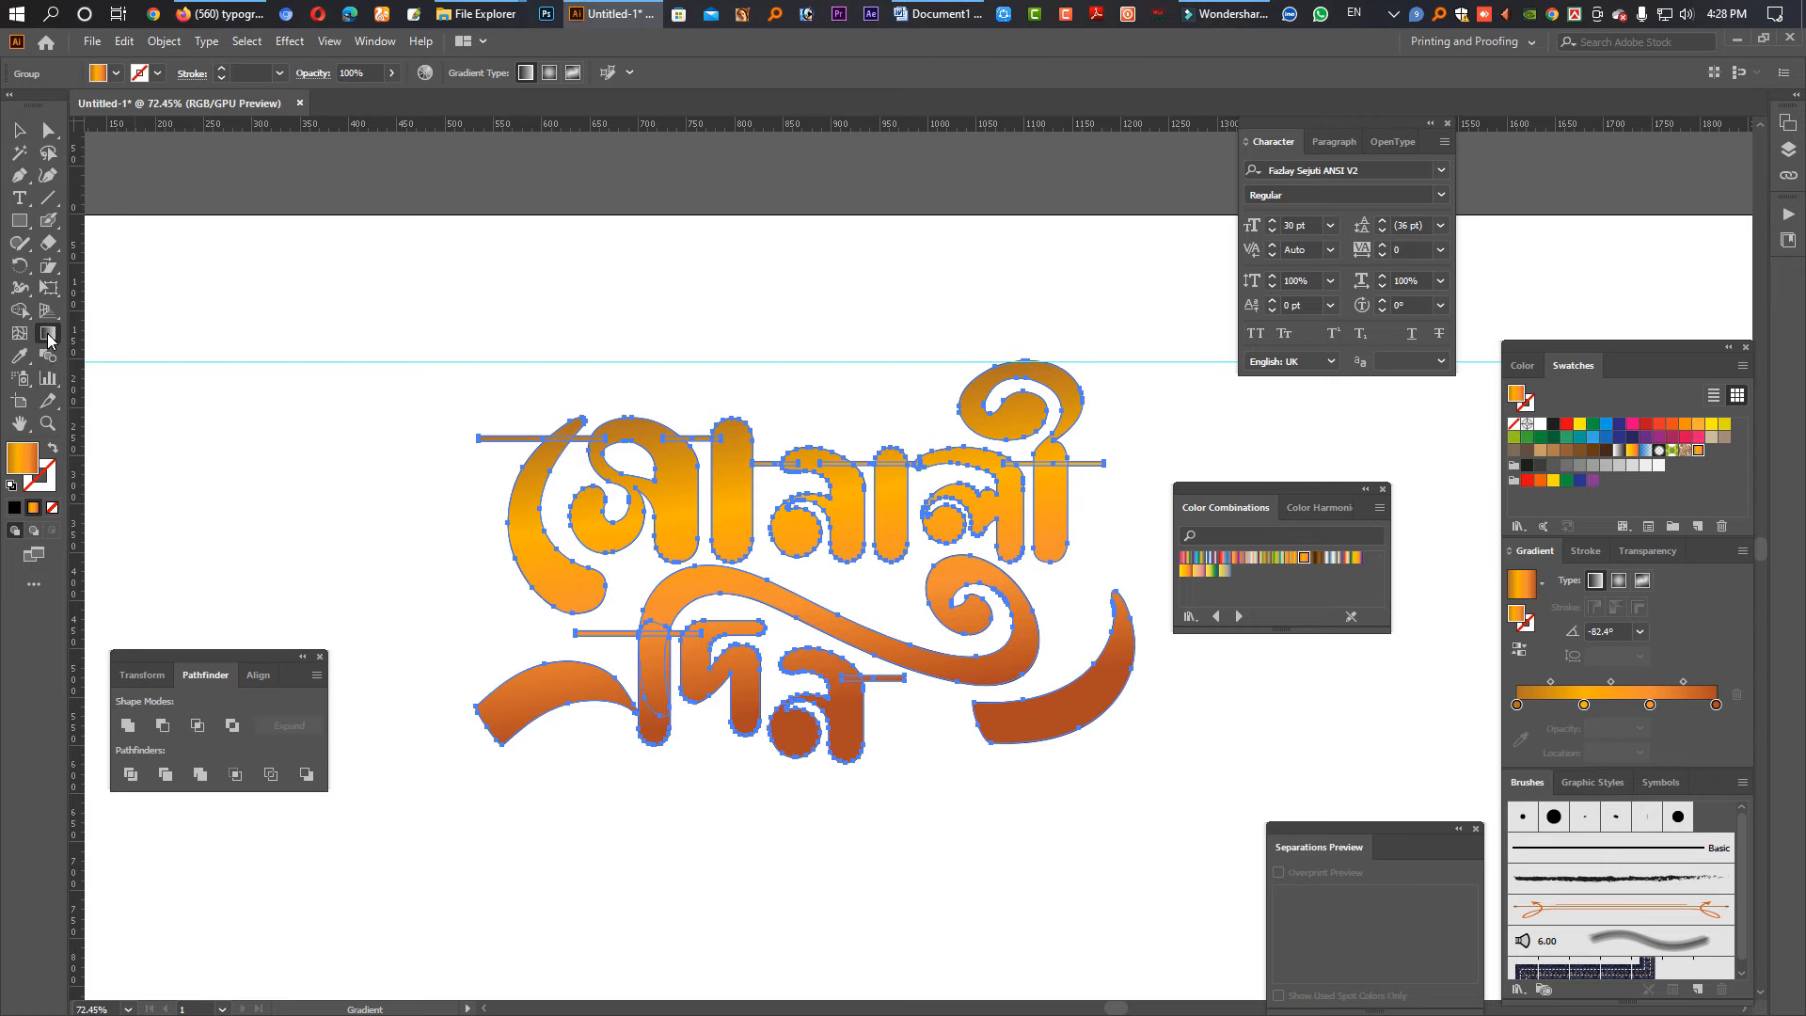
pyautogui.moveTo(645, 371); pyautogui.dragTo(674, 564)
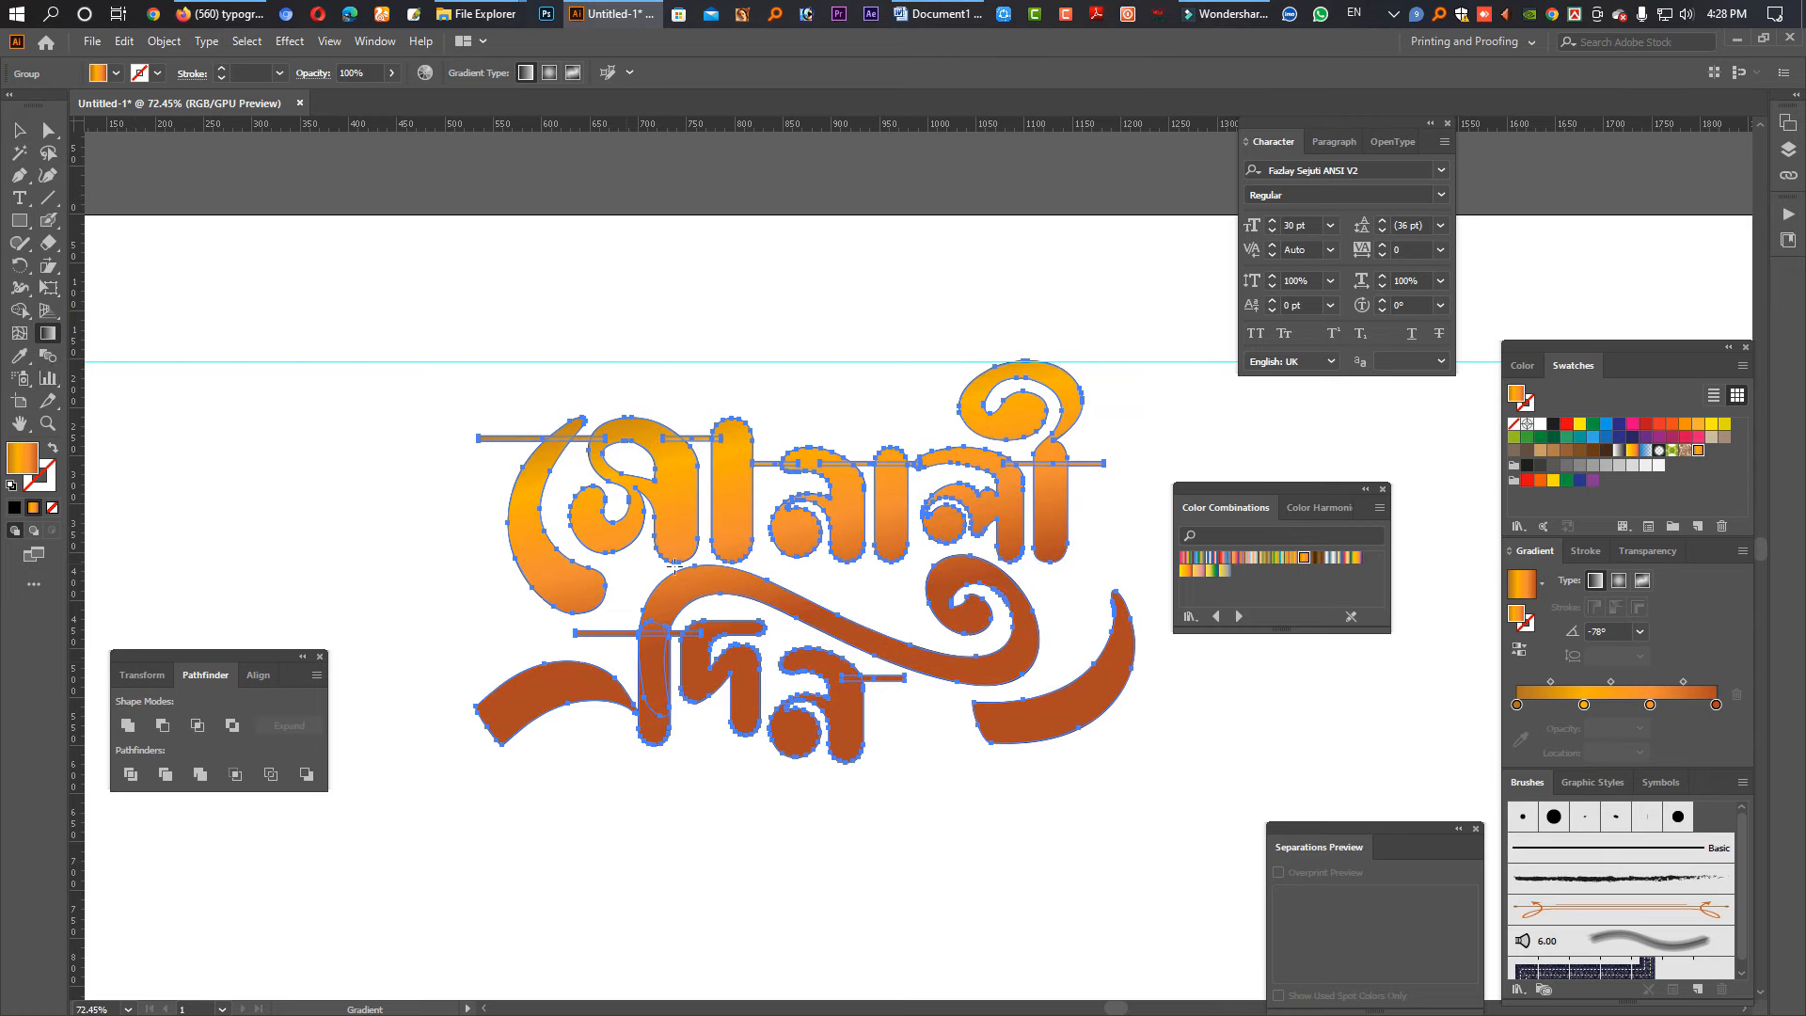
pyautogui.moveTo(718, 488); pyautogui.dragTo(836, 844)
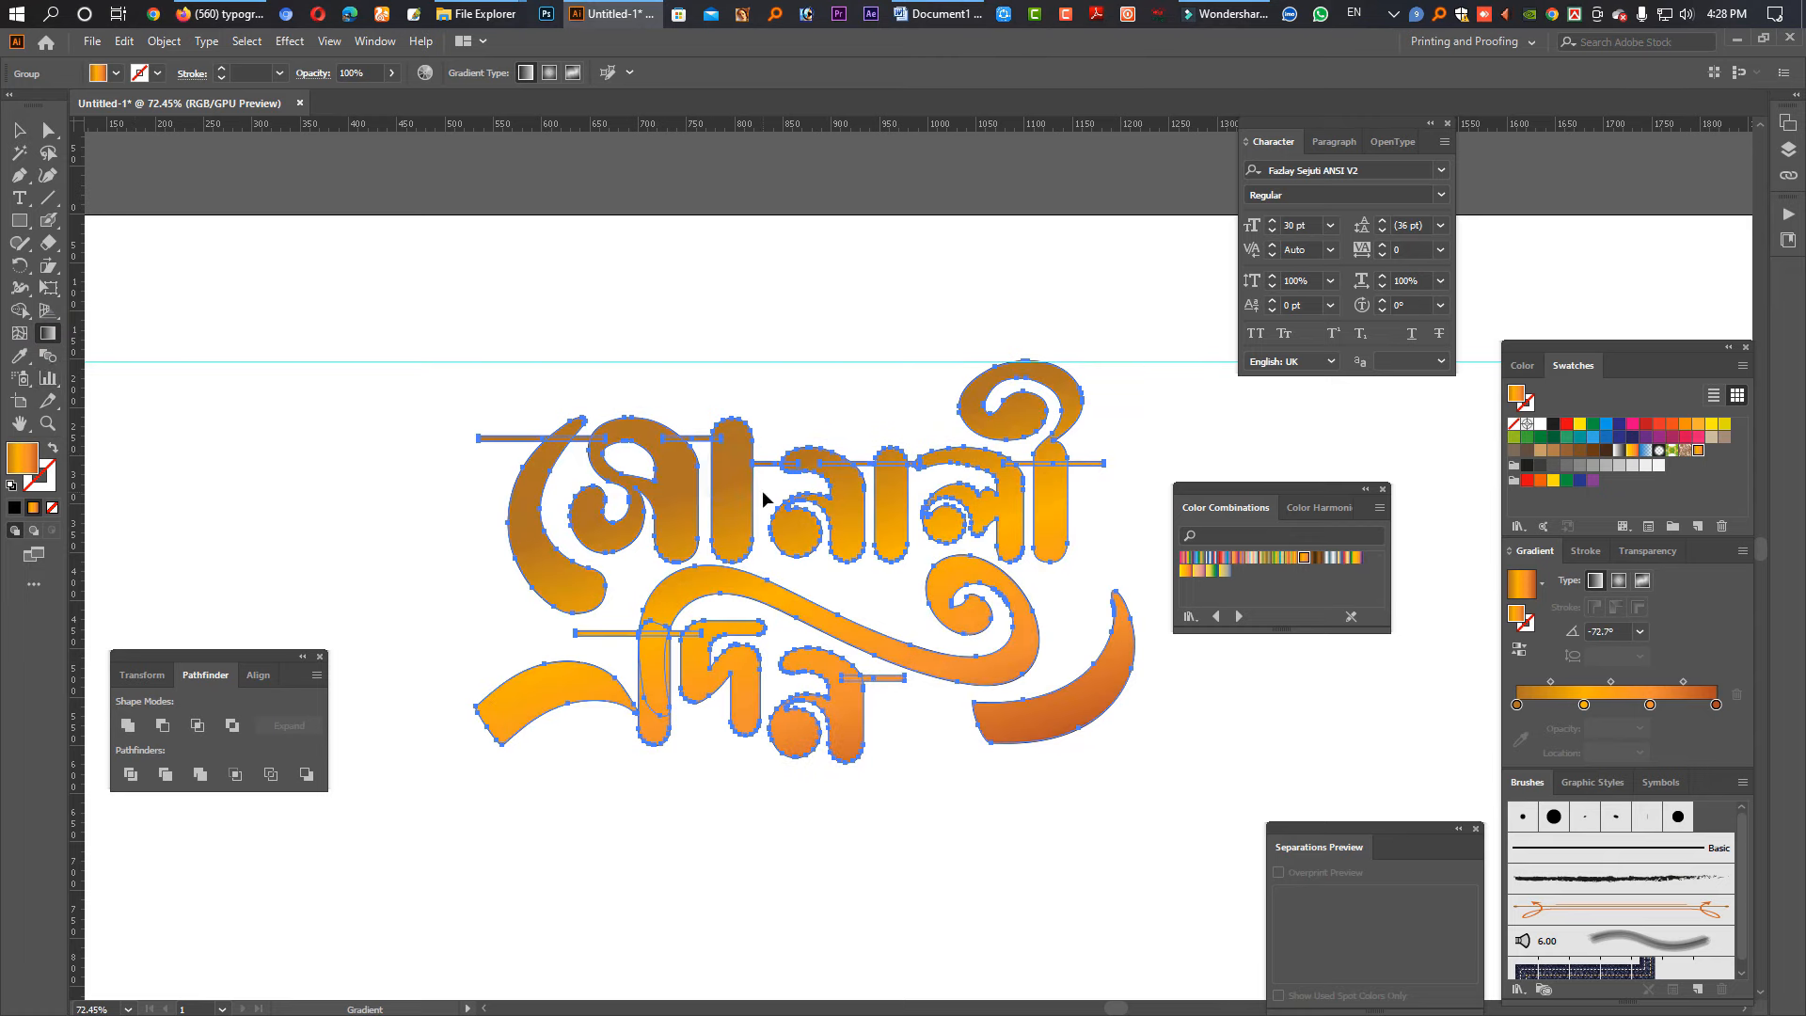
pyautogui.hotkey('ctrl', 'z')
pyautogui.press('v')
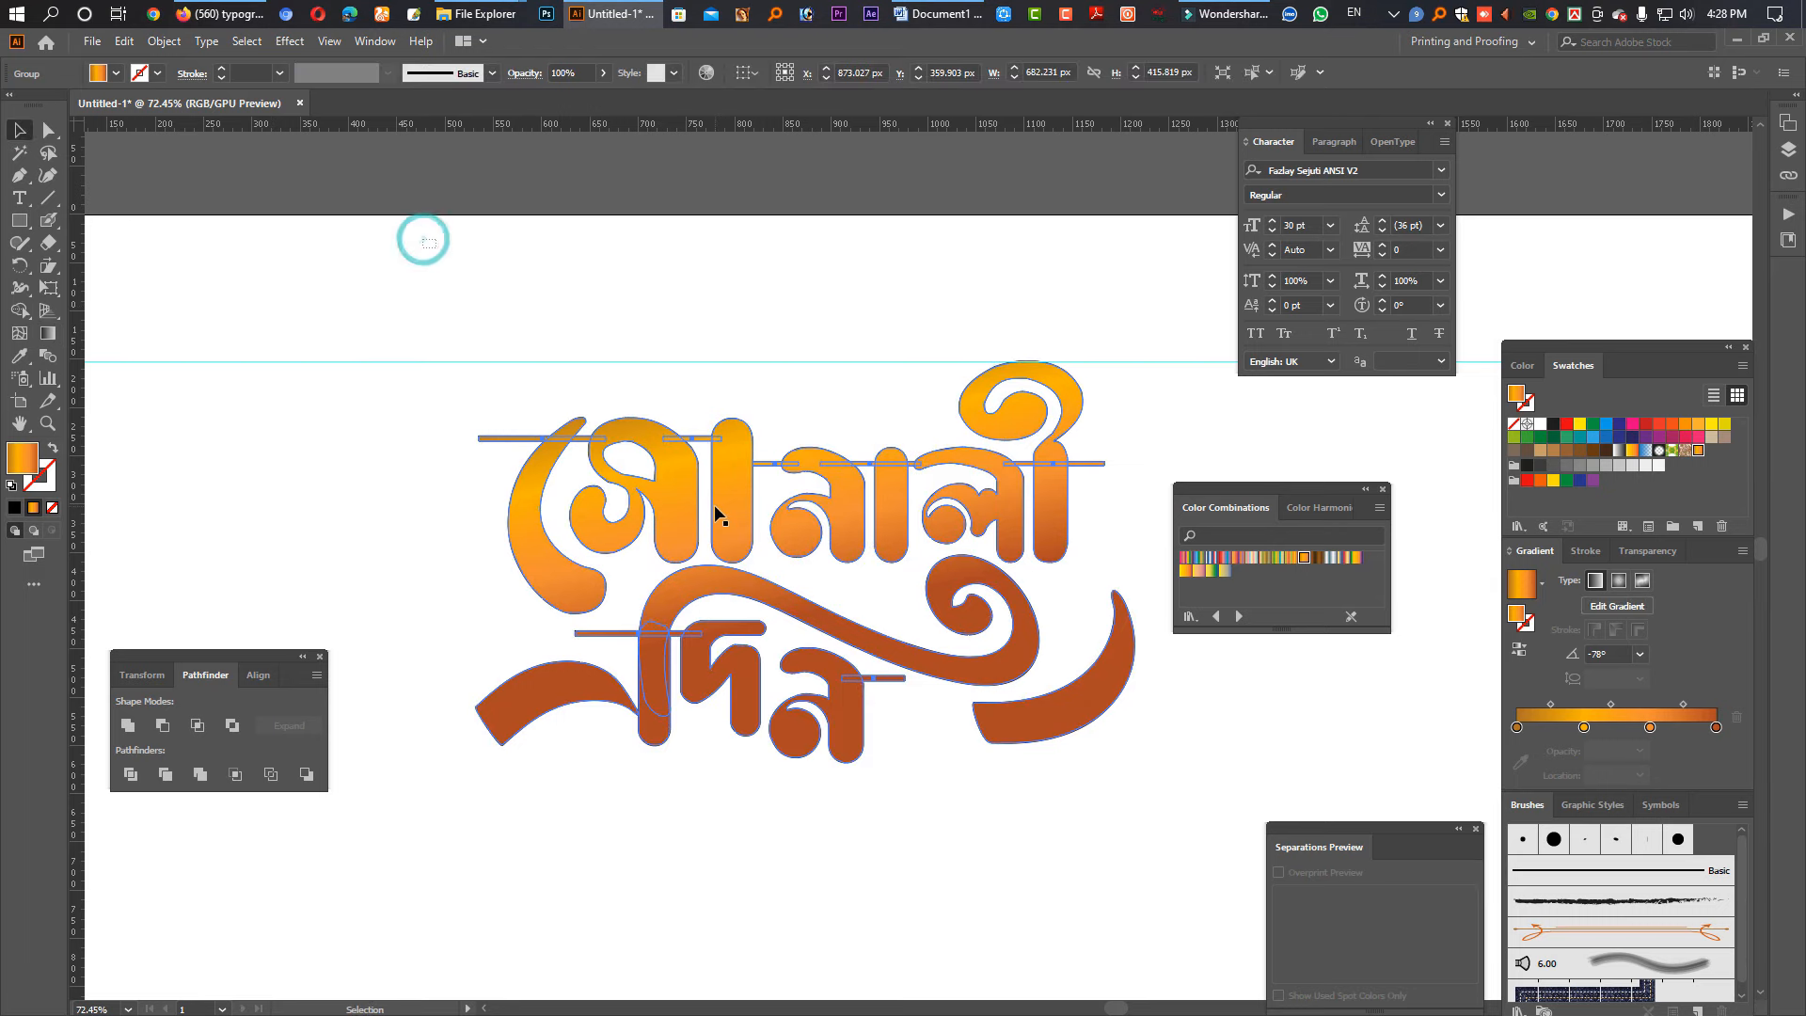
pyautogui.moveTo(685, 504); pyautogui.dragTo(679, 618)
pyautogui.hotkey('ctrl', 'z')
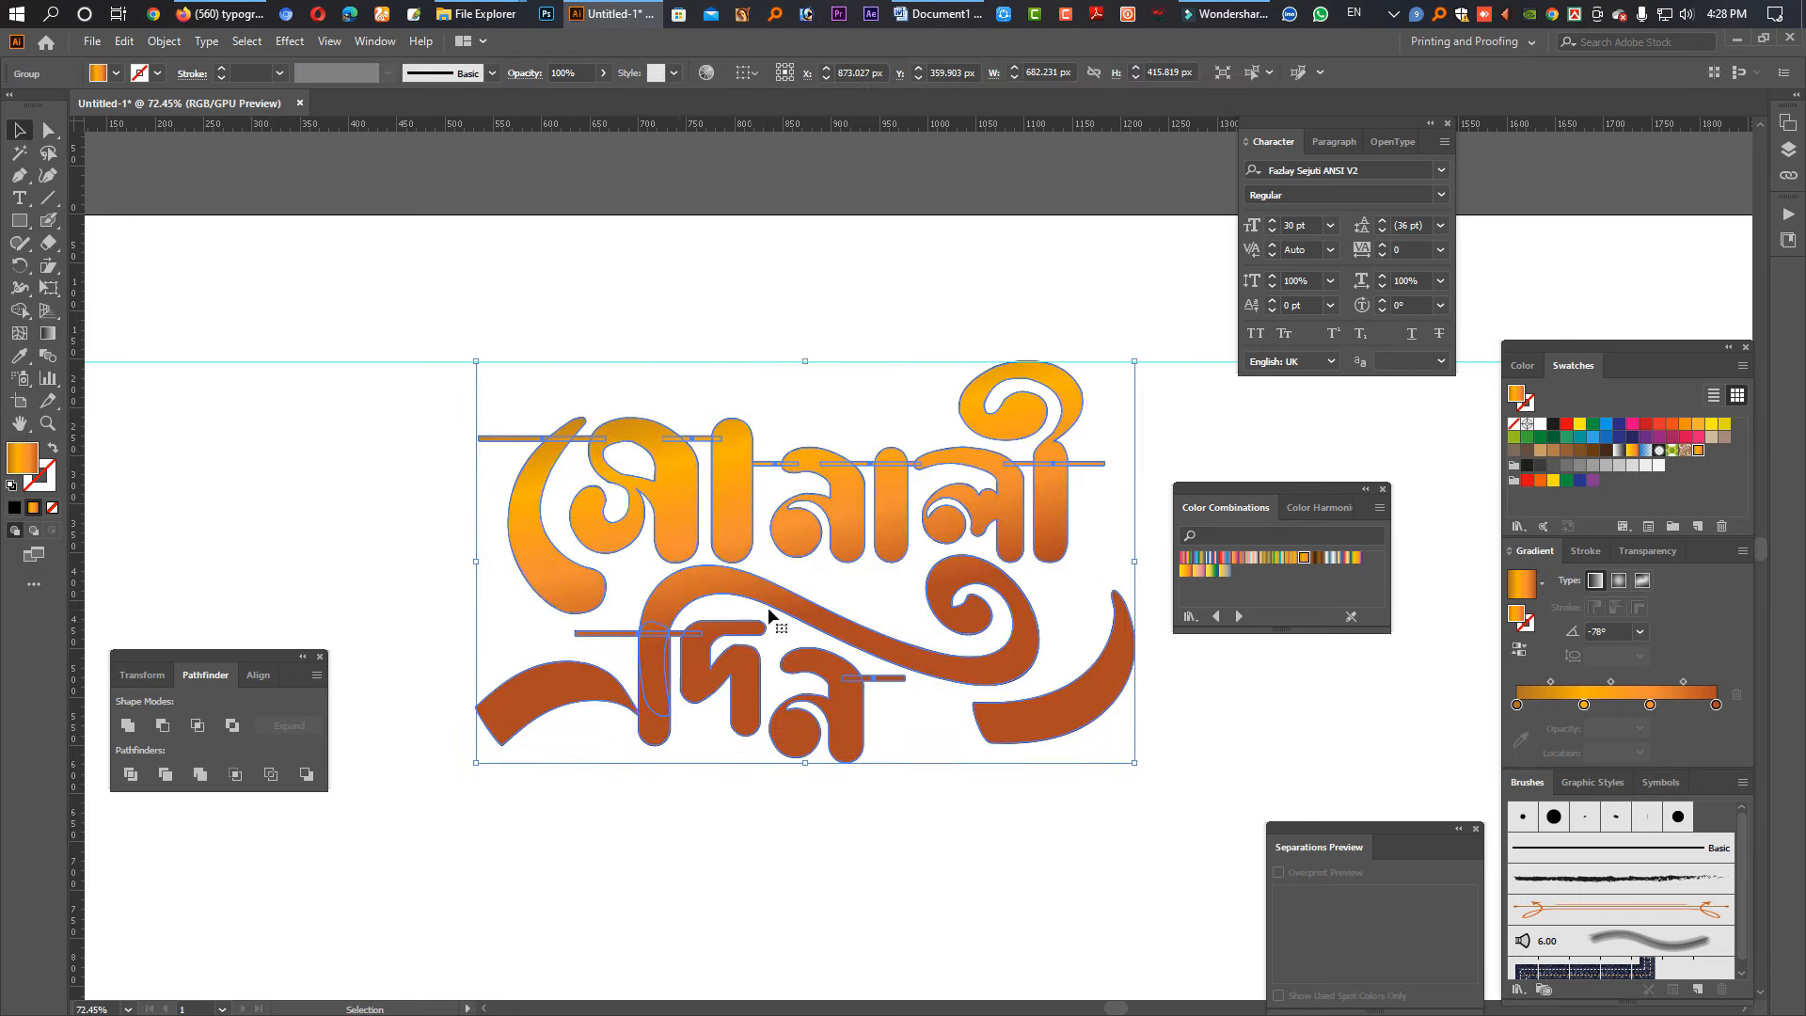
# Step: Move the gradient-filled lettering away from its outline-only copy, into the free space to the right of it
pyautogui.moveTo(1005, 677); pyautogui.dragTo(649, 602)
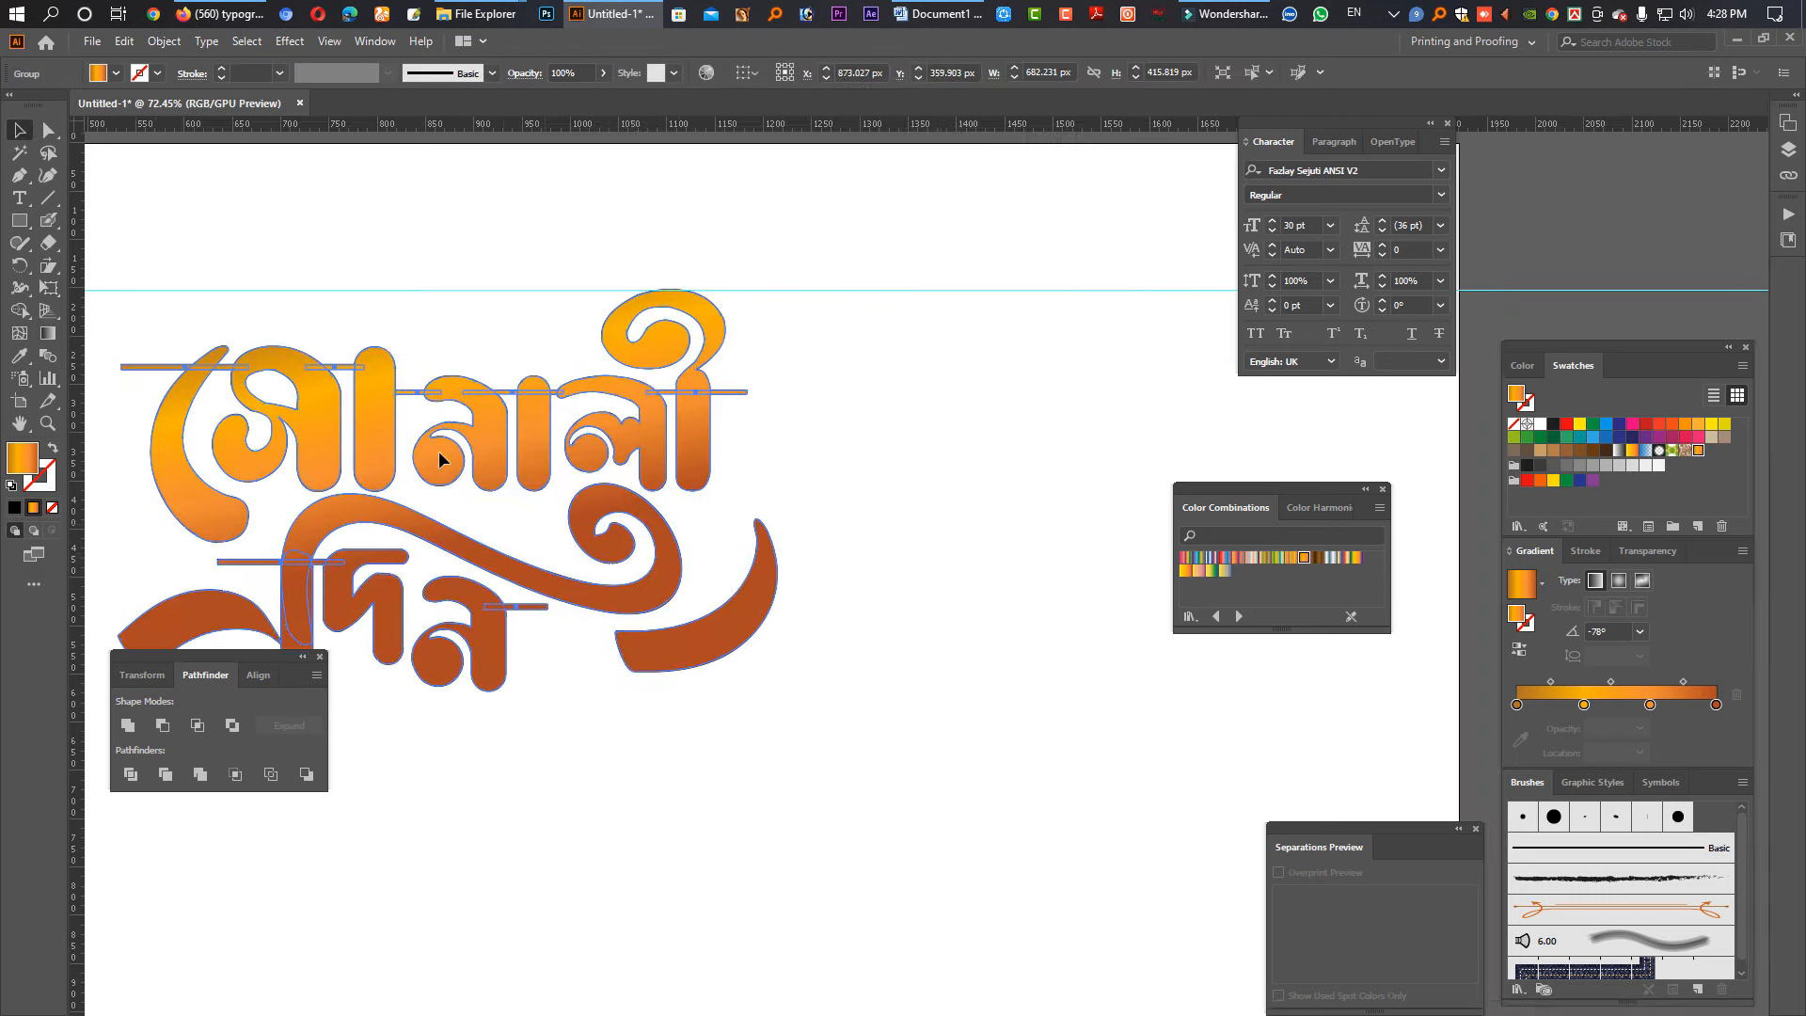
pyautogui.press('Tab')
pyautogui.moveTo(261, 483); pyautogui.dragTo(1094, 534)
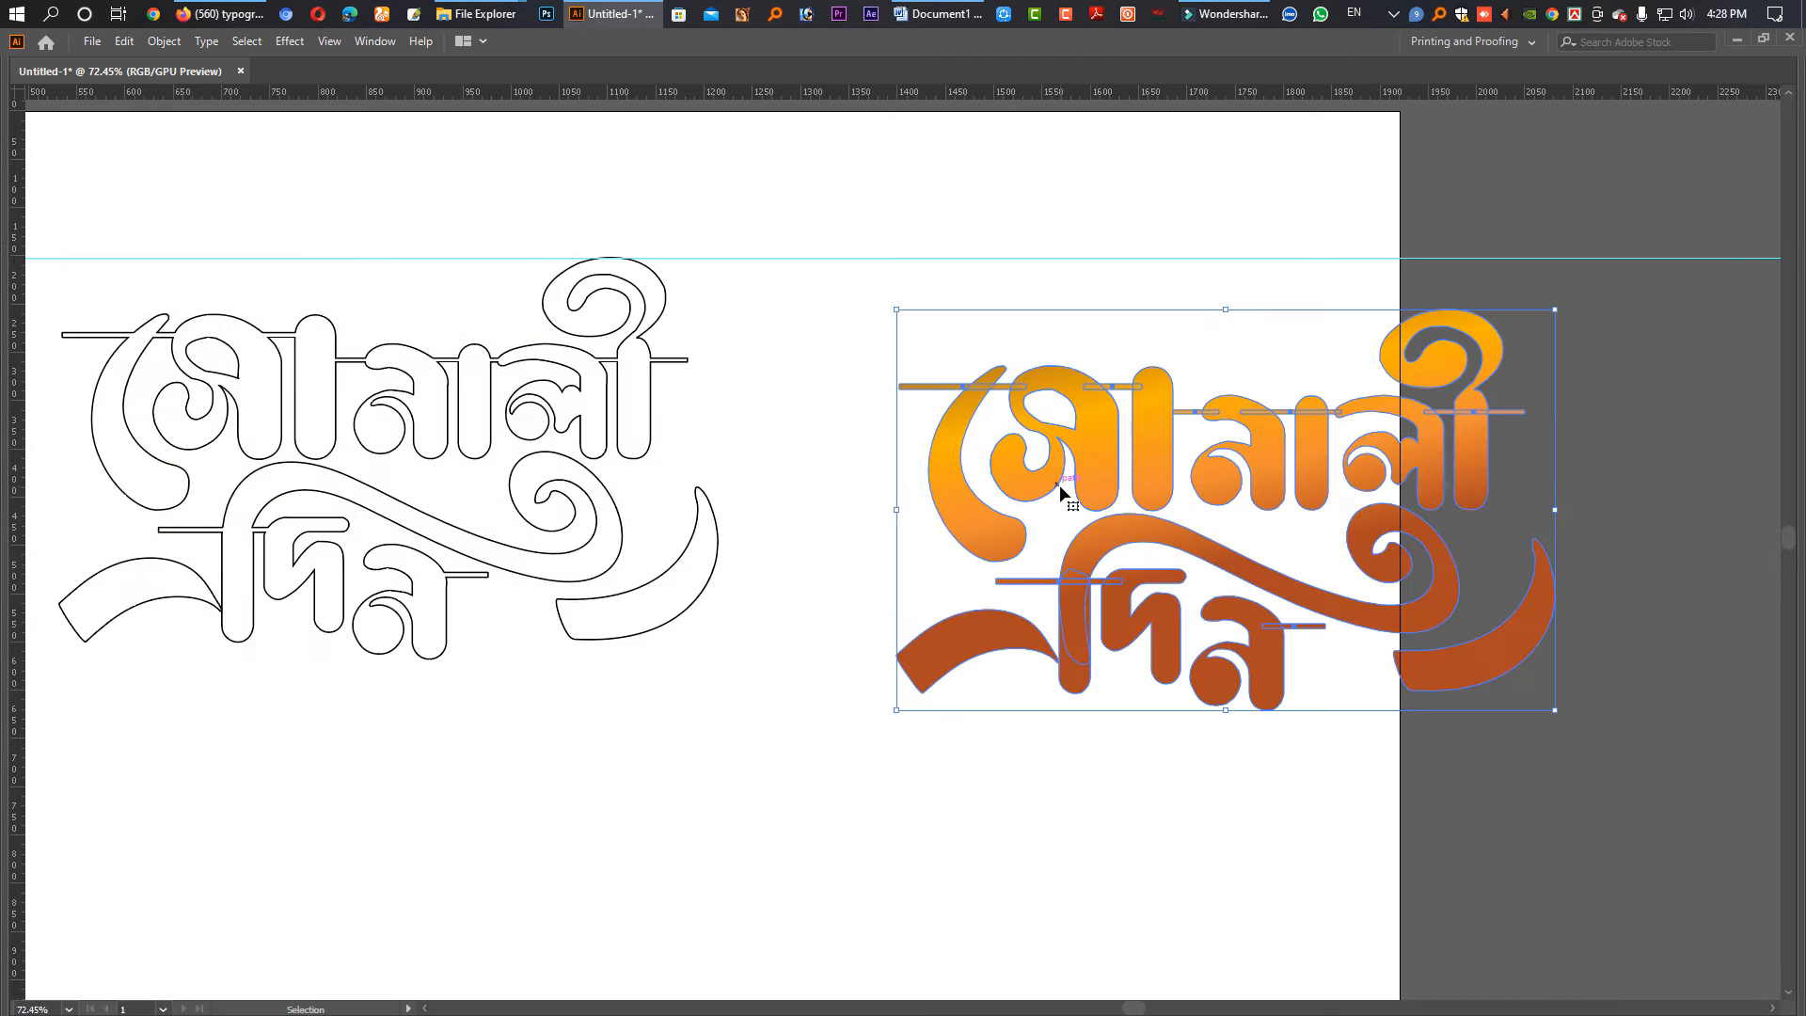
pyautogui.click(899, 273)
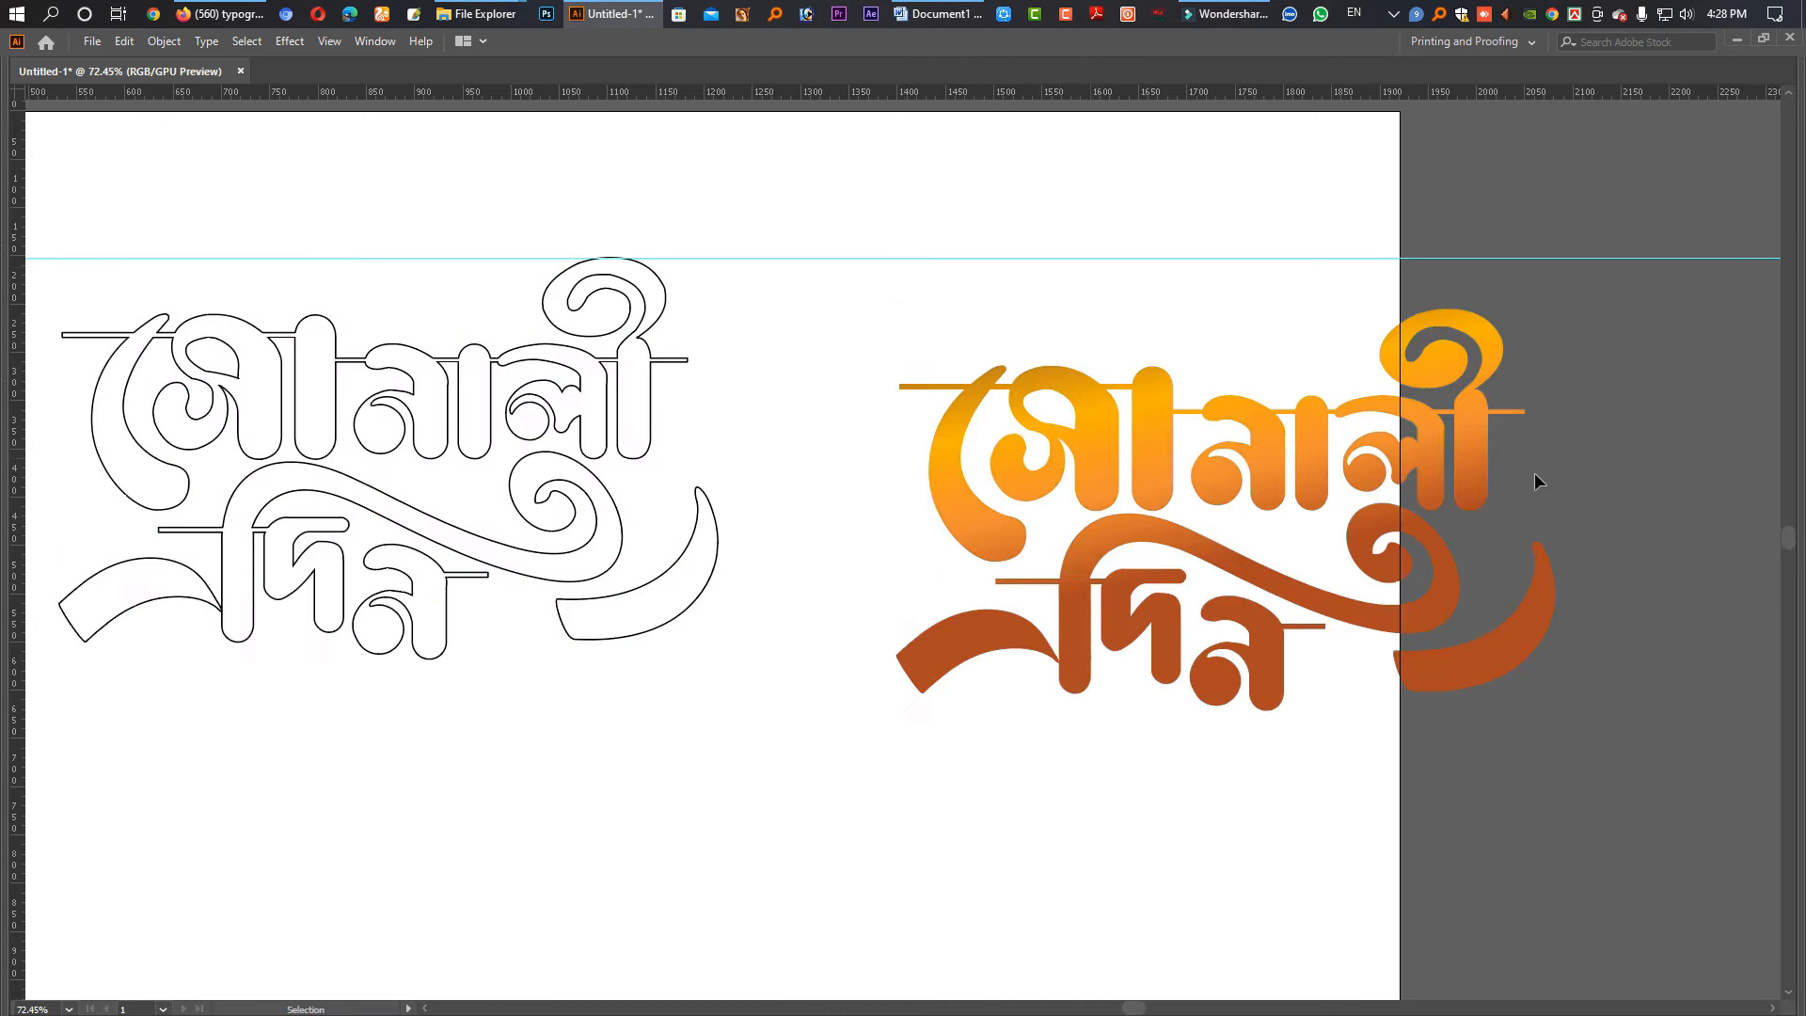
# Step: Select the upper word সোনালী of the gradient lettering and redraw its gradient top to bottom at about -83.7°
pyautogui.moveTo(879, 299); pyautogui.dragTo(1525, 503)
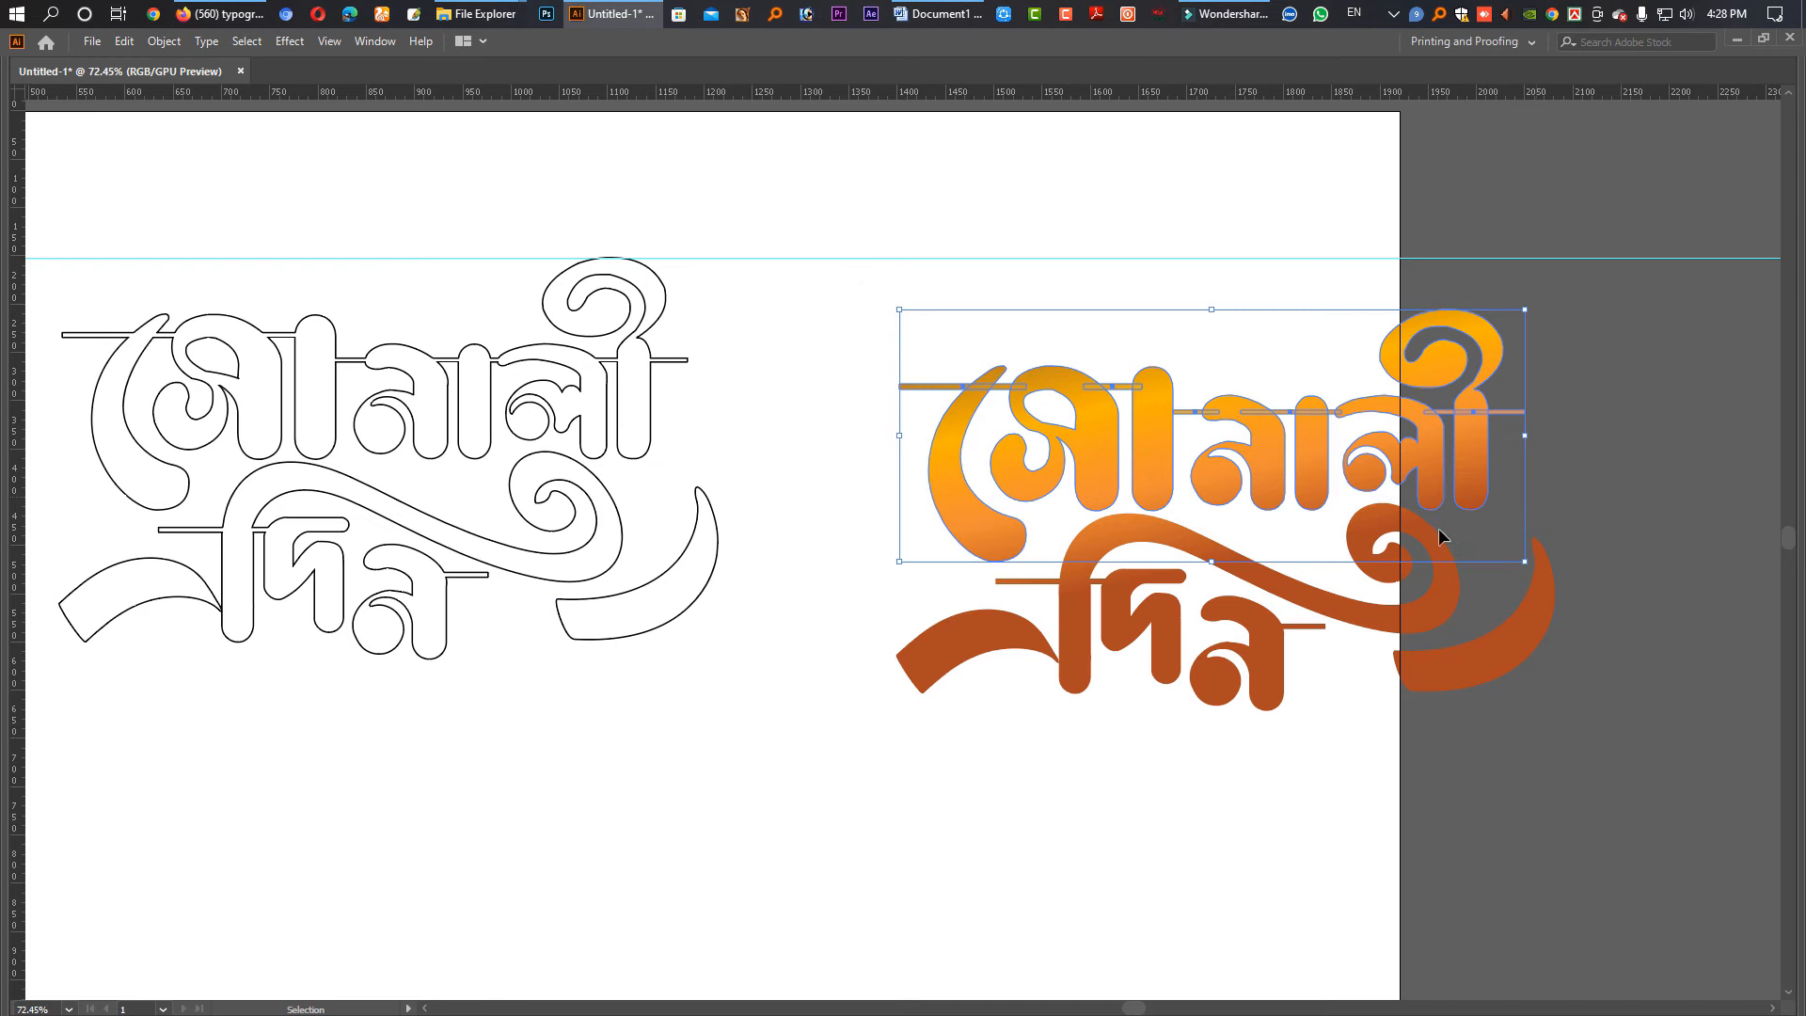
pyautogui.press('Tab')
pyautogui.moveTo(939, 540); pyautogui.dragTo(245, 540)
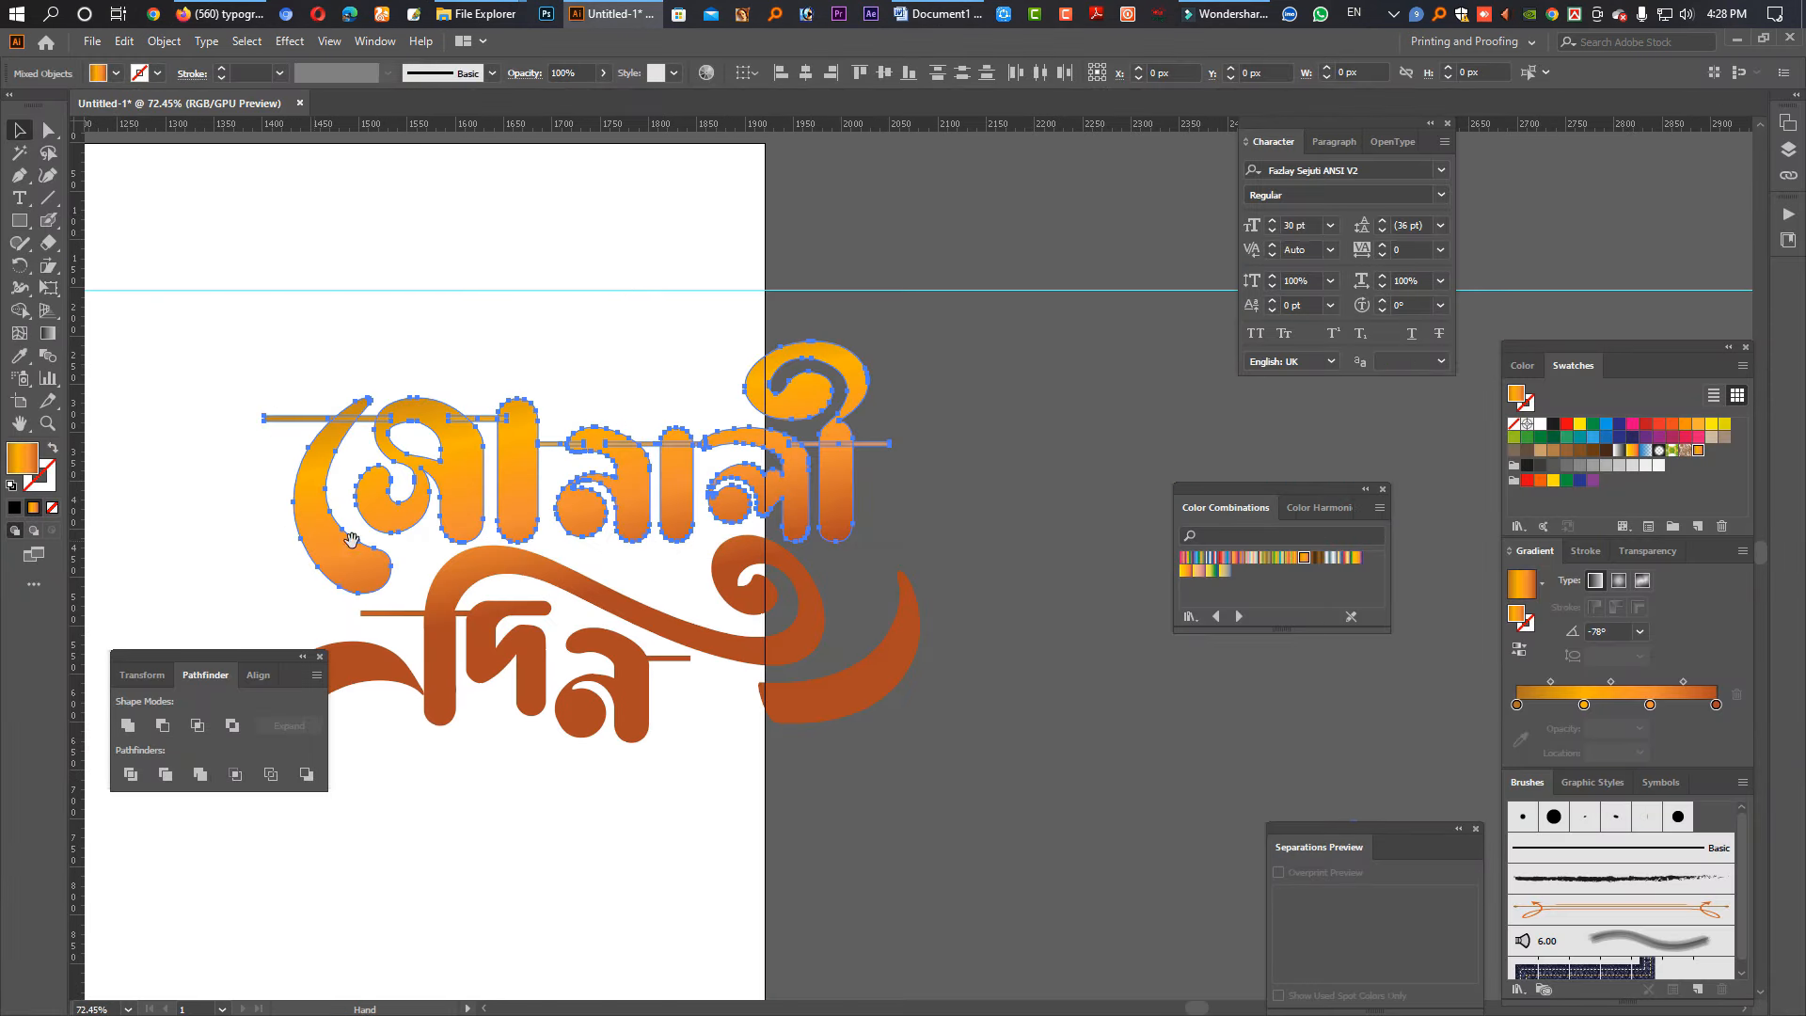
pyautogui.press('g')
pyautogui.moveTo(524, 404); pyautogui.dragTo(531, 549)
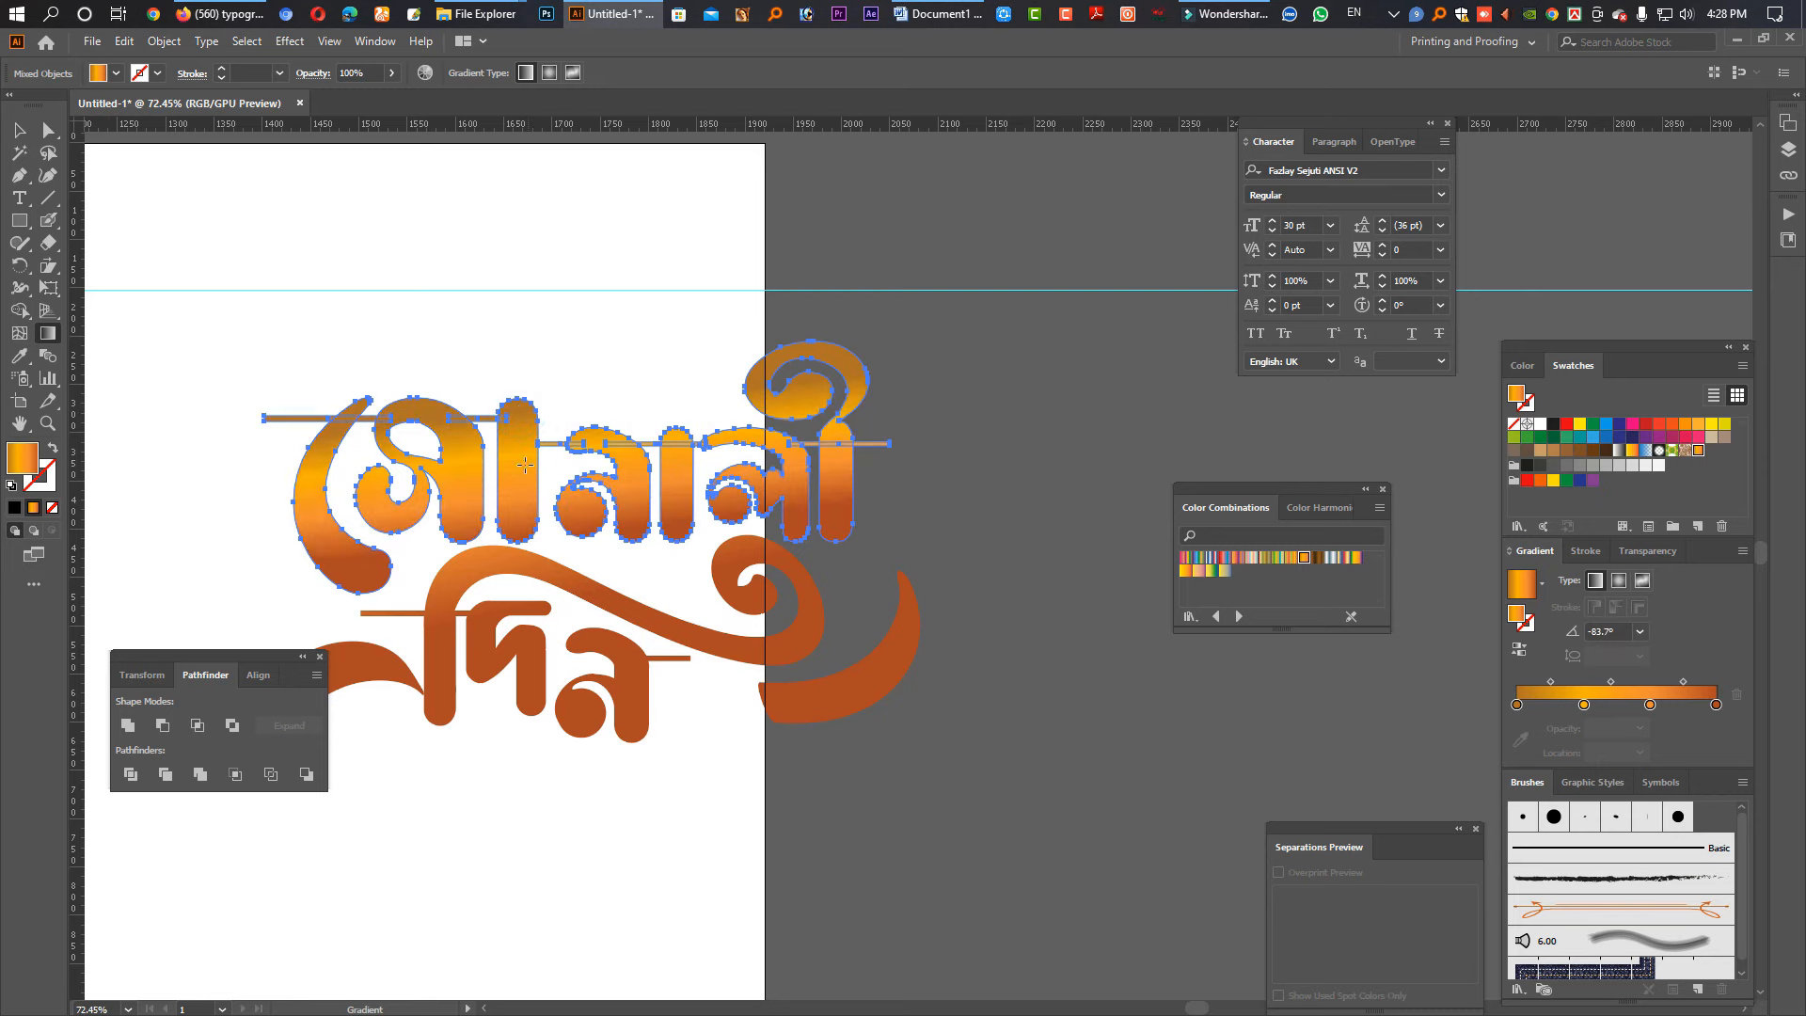
pyautogui.press('v')
# Step: Select the lower word দিন with its long curl and redraw its gradient from top to bottom
pyautogui.press('Tab')
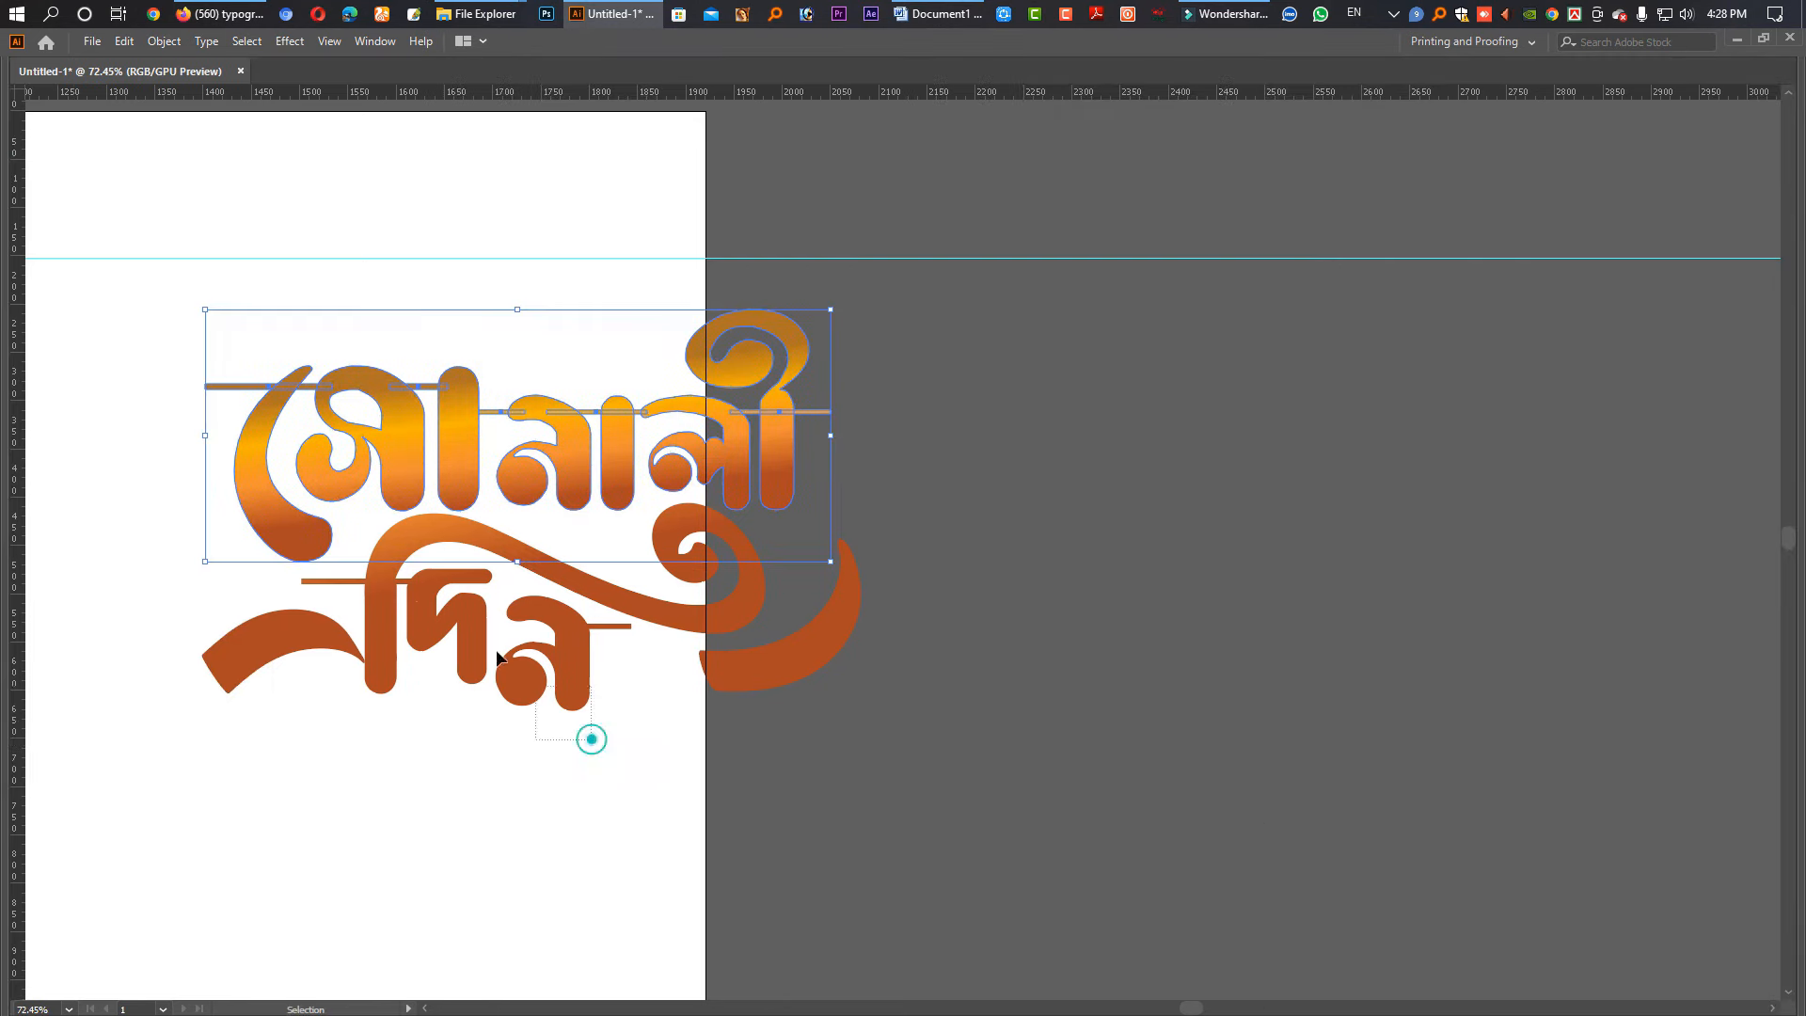
pyautogui.click(353, 564)
pyautogui.press('Tab')
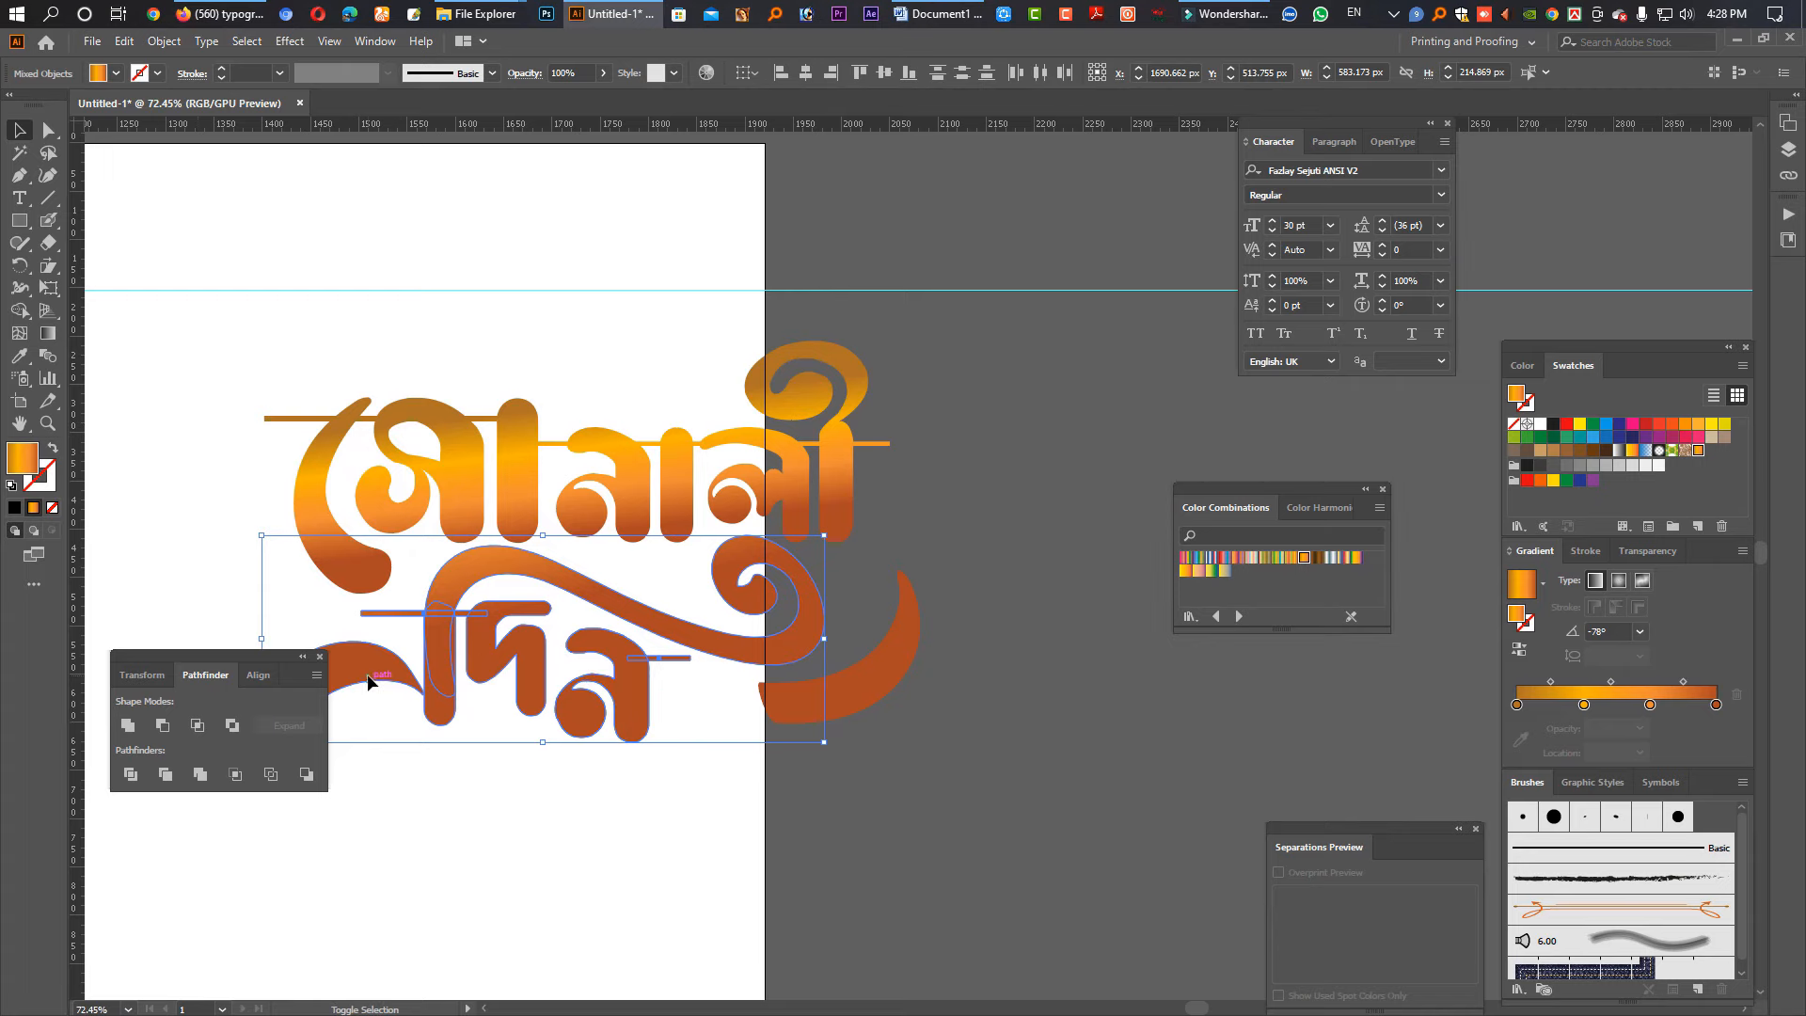
pyautogui.moveTo(434, 608); pyautogui.dragTo(427, 608)
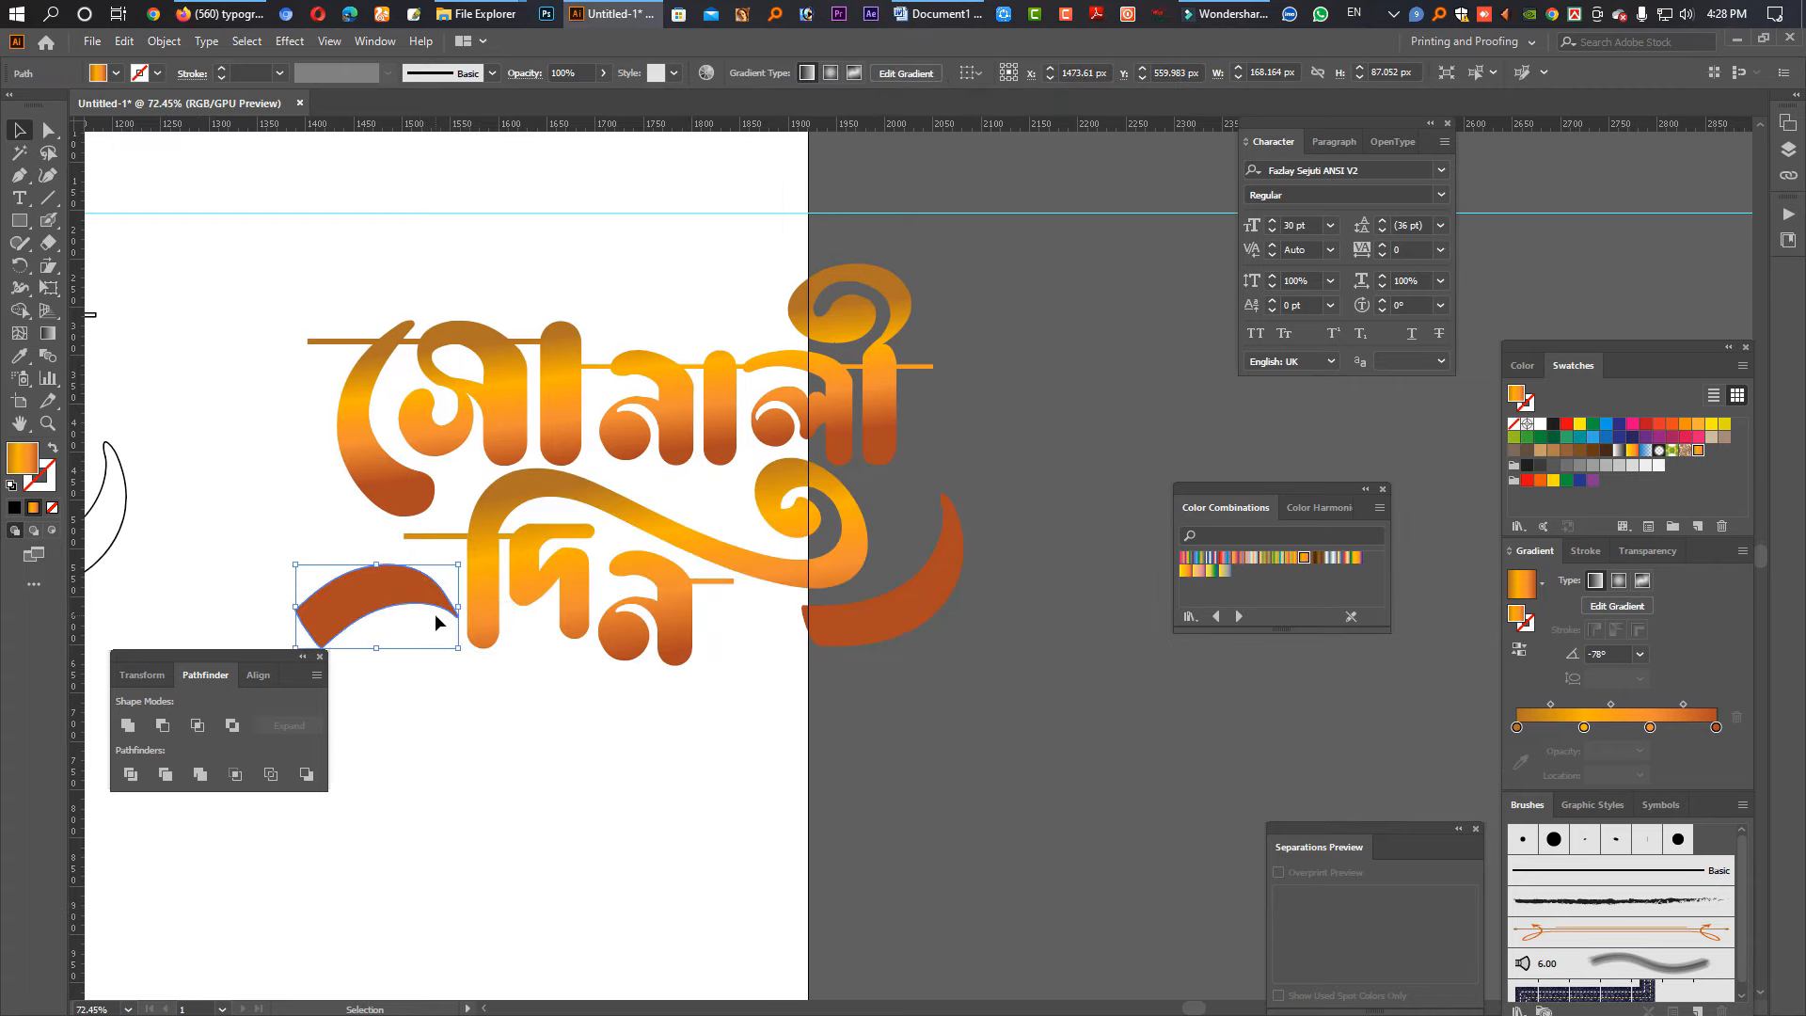
# Step: Nudge the lower-left swash 10 px right against দিন and redraw its gradient downward at about -75.1°
pyautogui.hotkey('shift', 'Right')
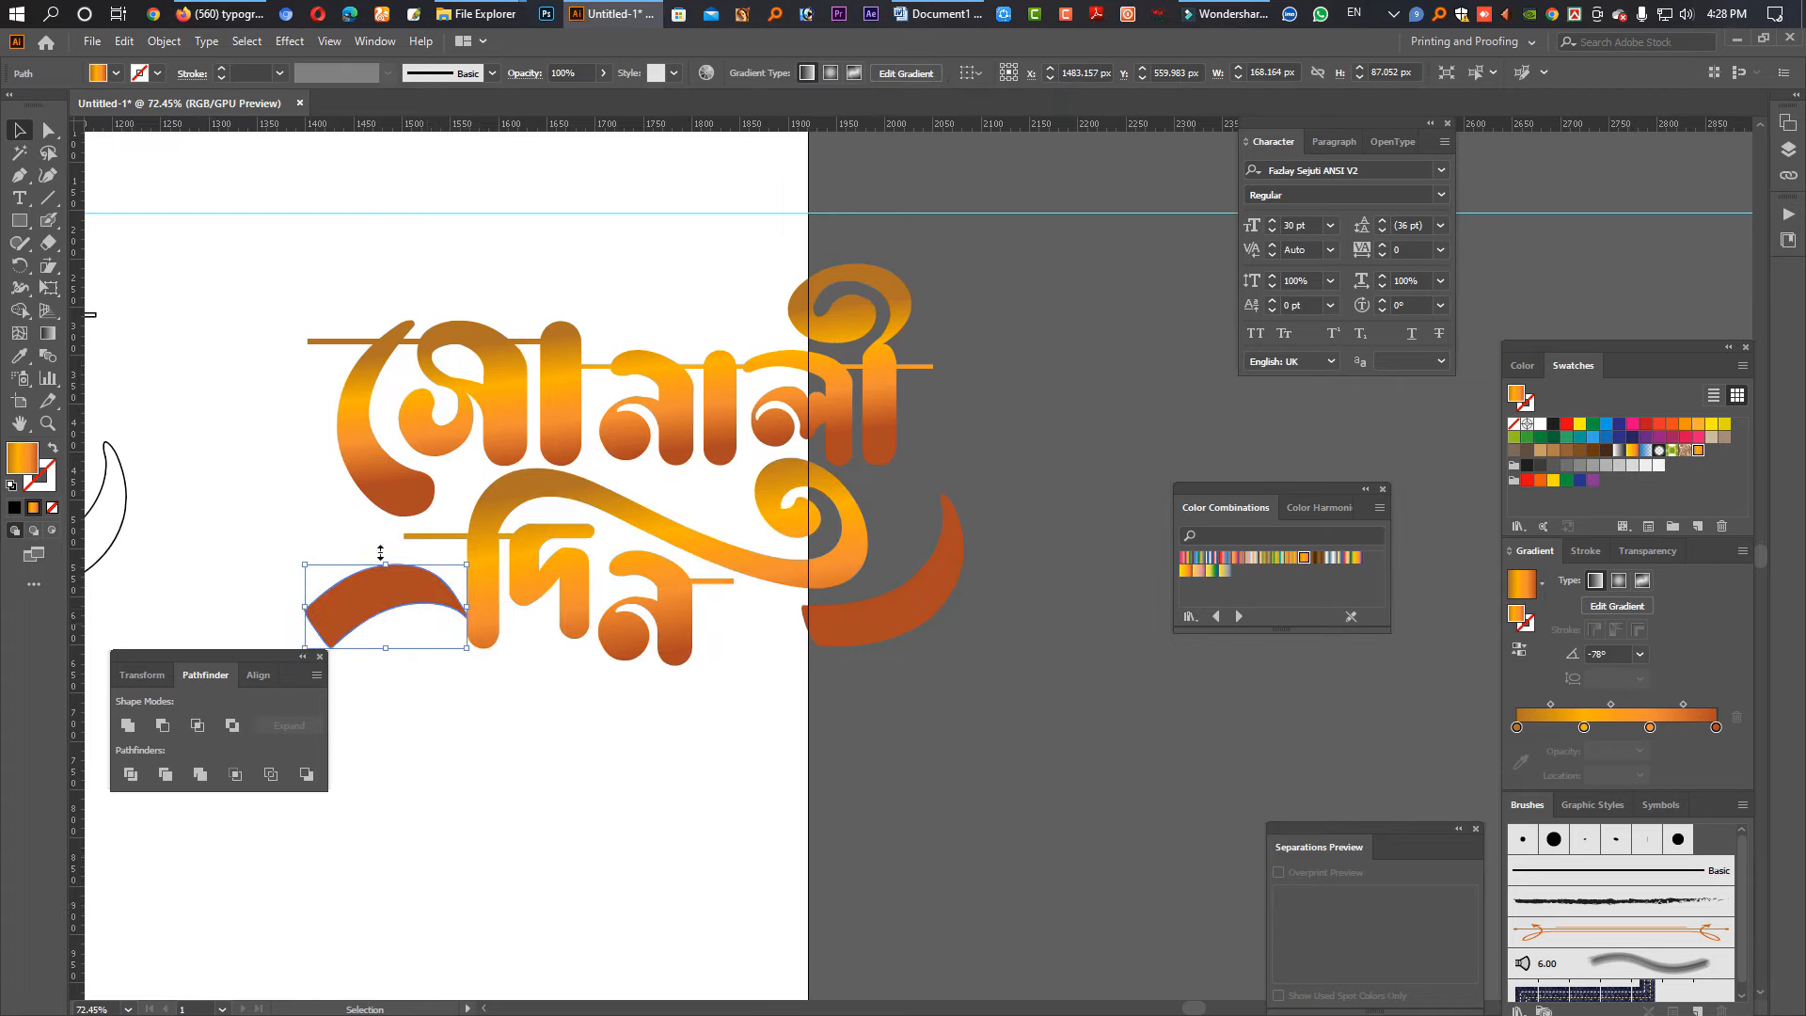
pyautogui.click(46, 337)
pyautogui.moveTo(367, 542); pyautogui.dragTo(397, 656)
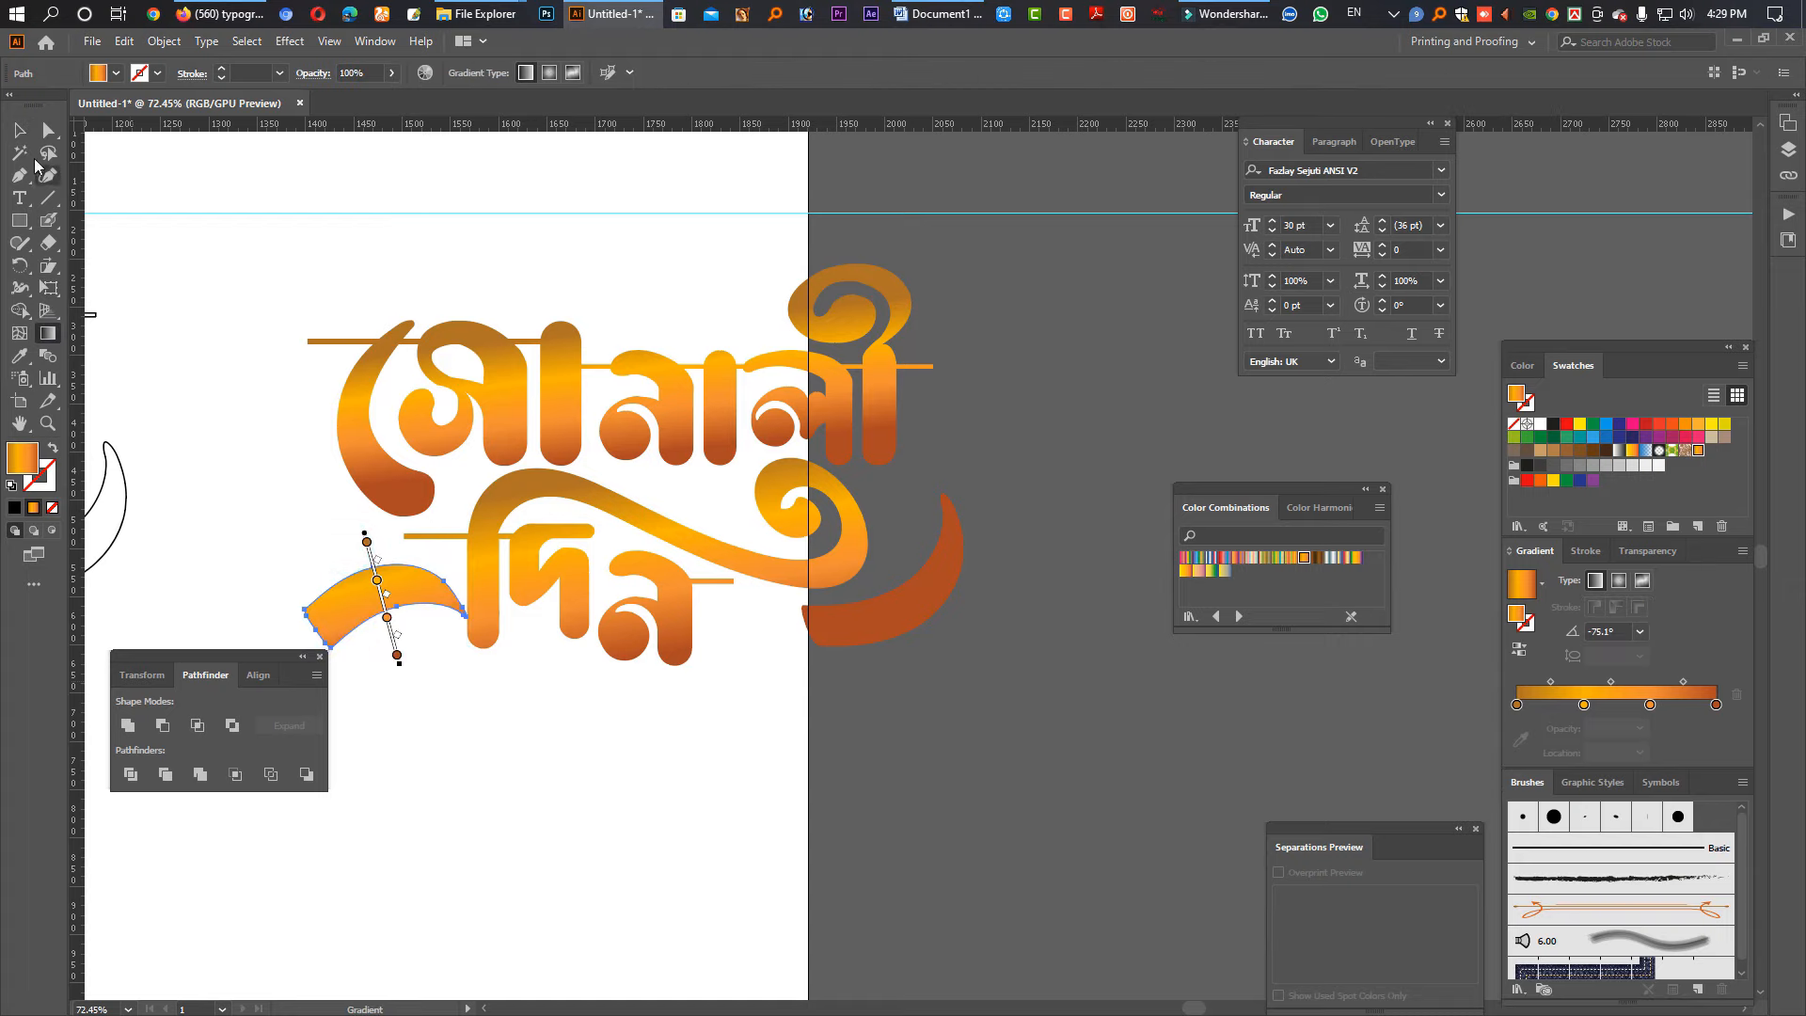
# Step: Select the lower-right swash and redraw its gradient diagonally downward at about -121.3°
pyautogui.click(19, 130)
pyautogui.click(866, 626)
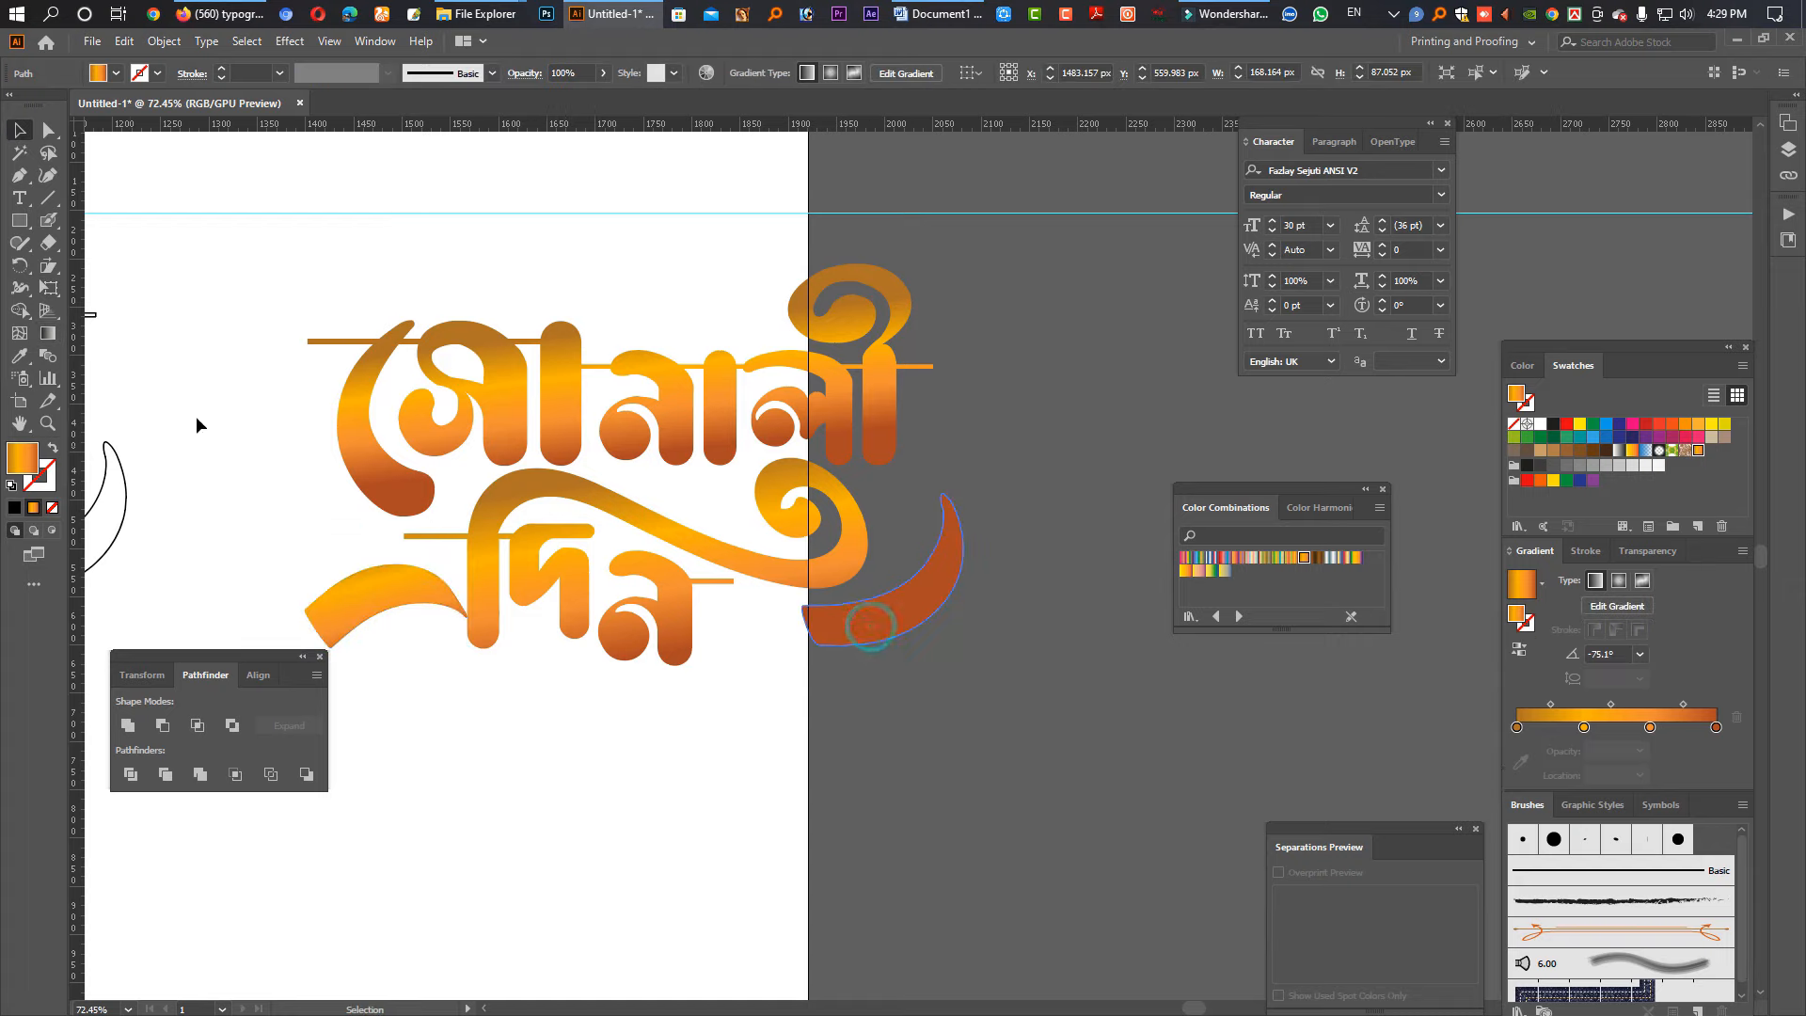
pyautogui.click(46, 334)
pyautogui.moveTo(925, 519); pyautogui.dragTo(824, 685)
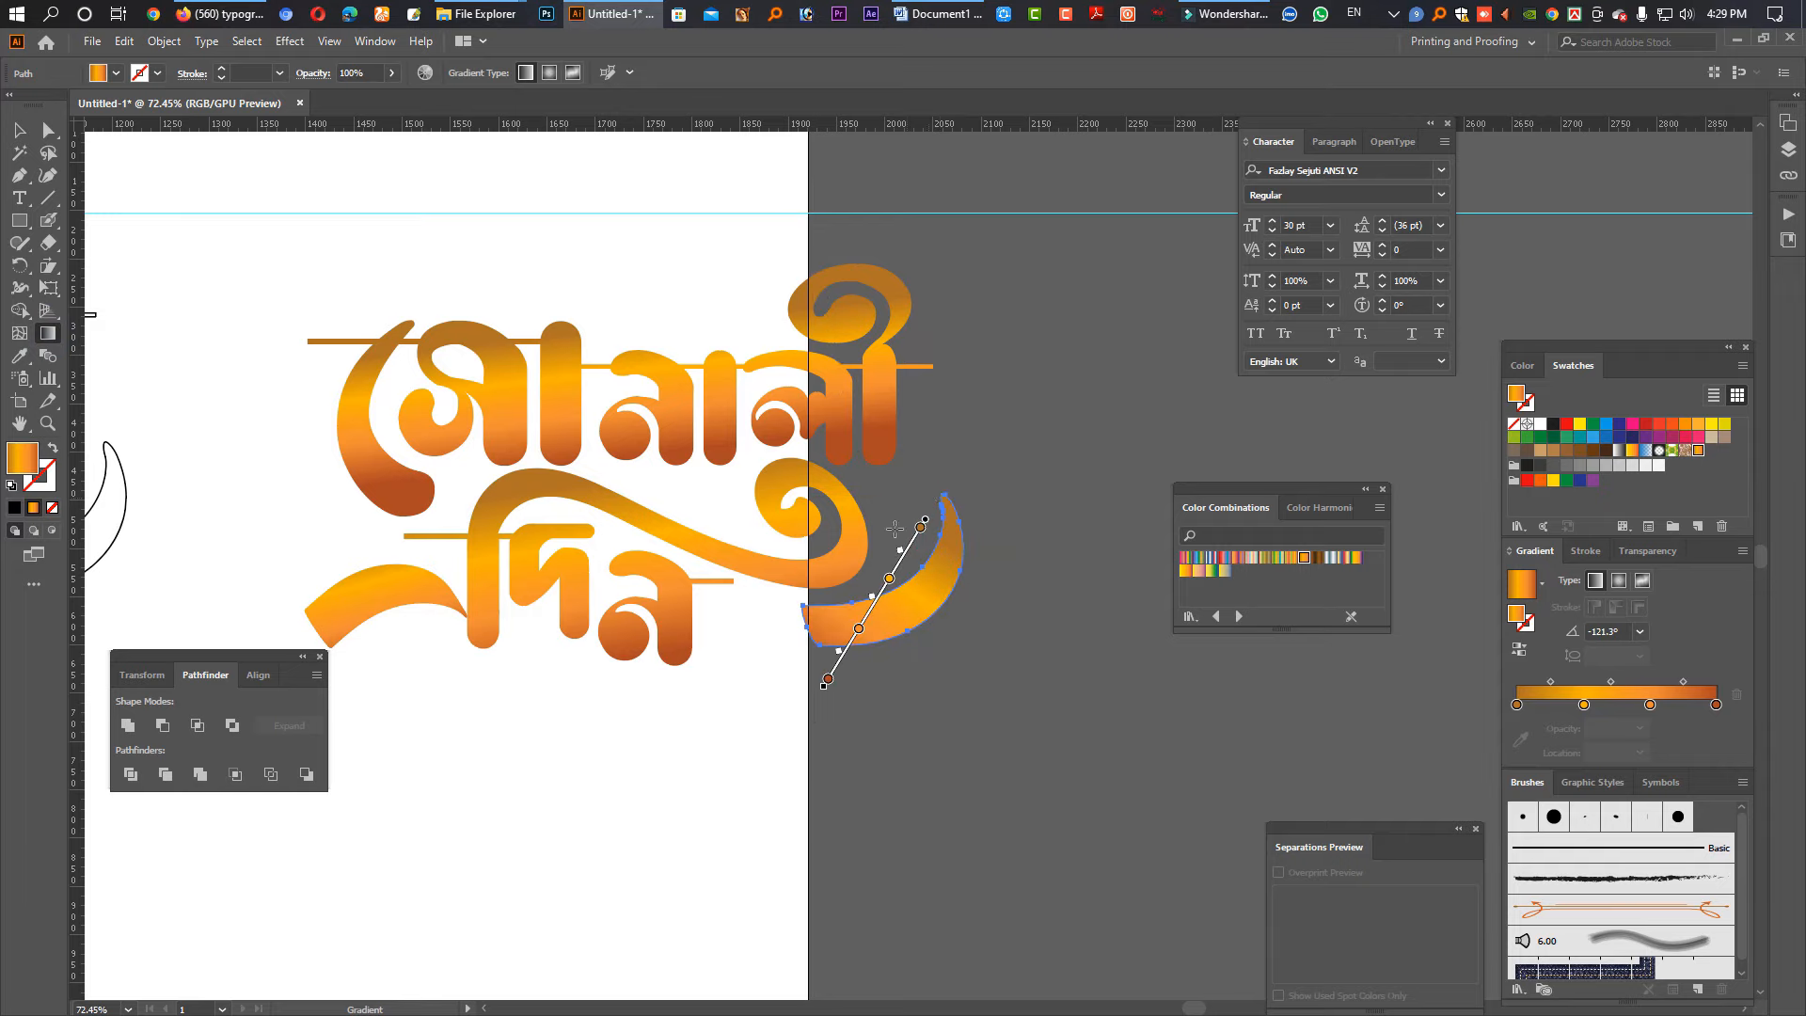
# Step: Move the complete gradient lettering onto the outlined copy, offset slightly up and to the left
pyautogui.moveTo(861, 569); pyautogui.dragTo(1044, 626)
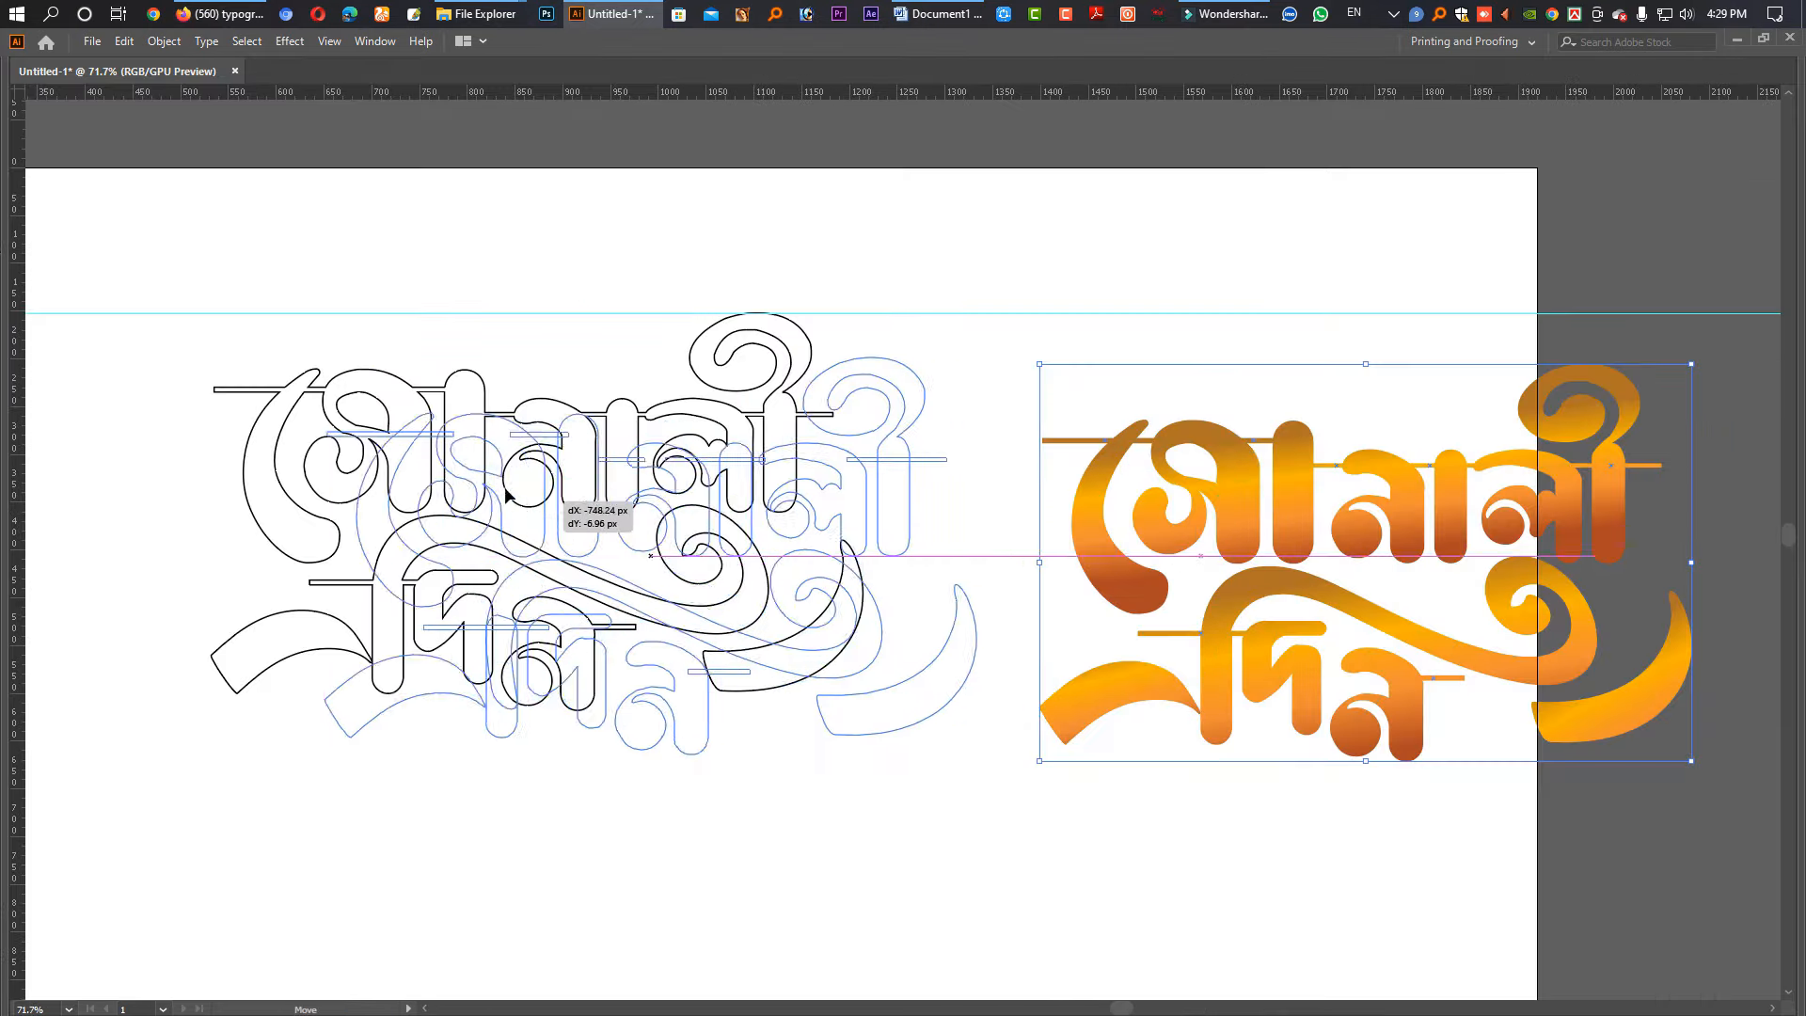
pyautogui.moveTo(524, 504); pyautogui.dragTo(405, 457)
pyautogui.click(1032, 570)
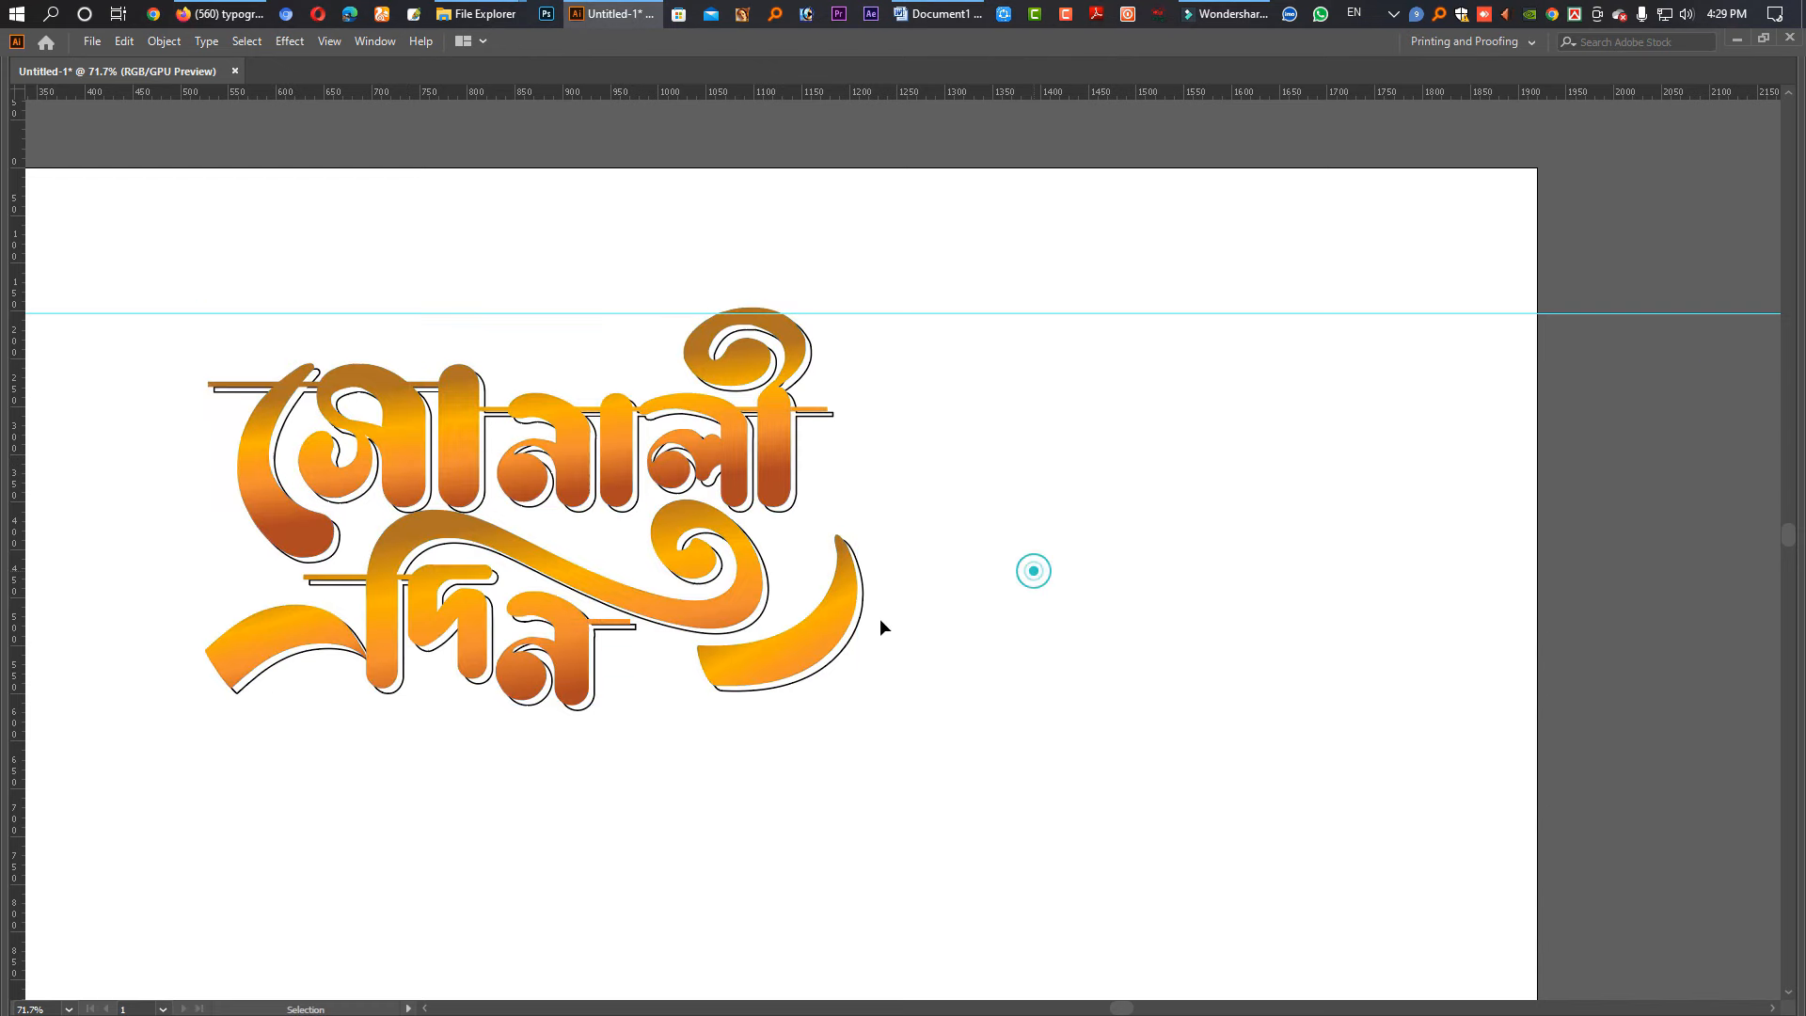
# Step: Select the outlined copy behind the gradient lettering and apply the 5 pt. Oval brush to its stroke
pyautogui.click(598, 675)
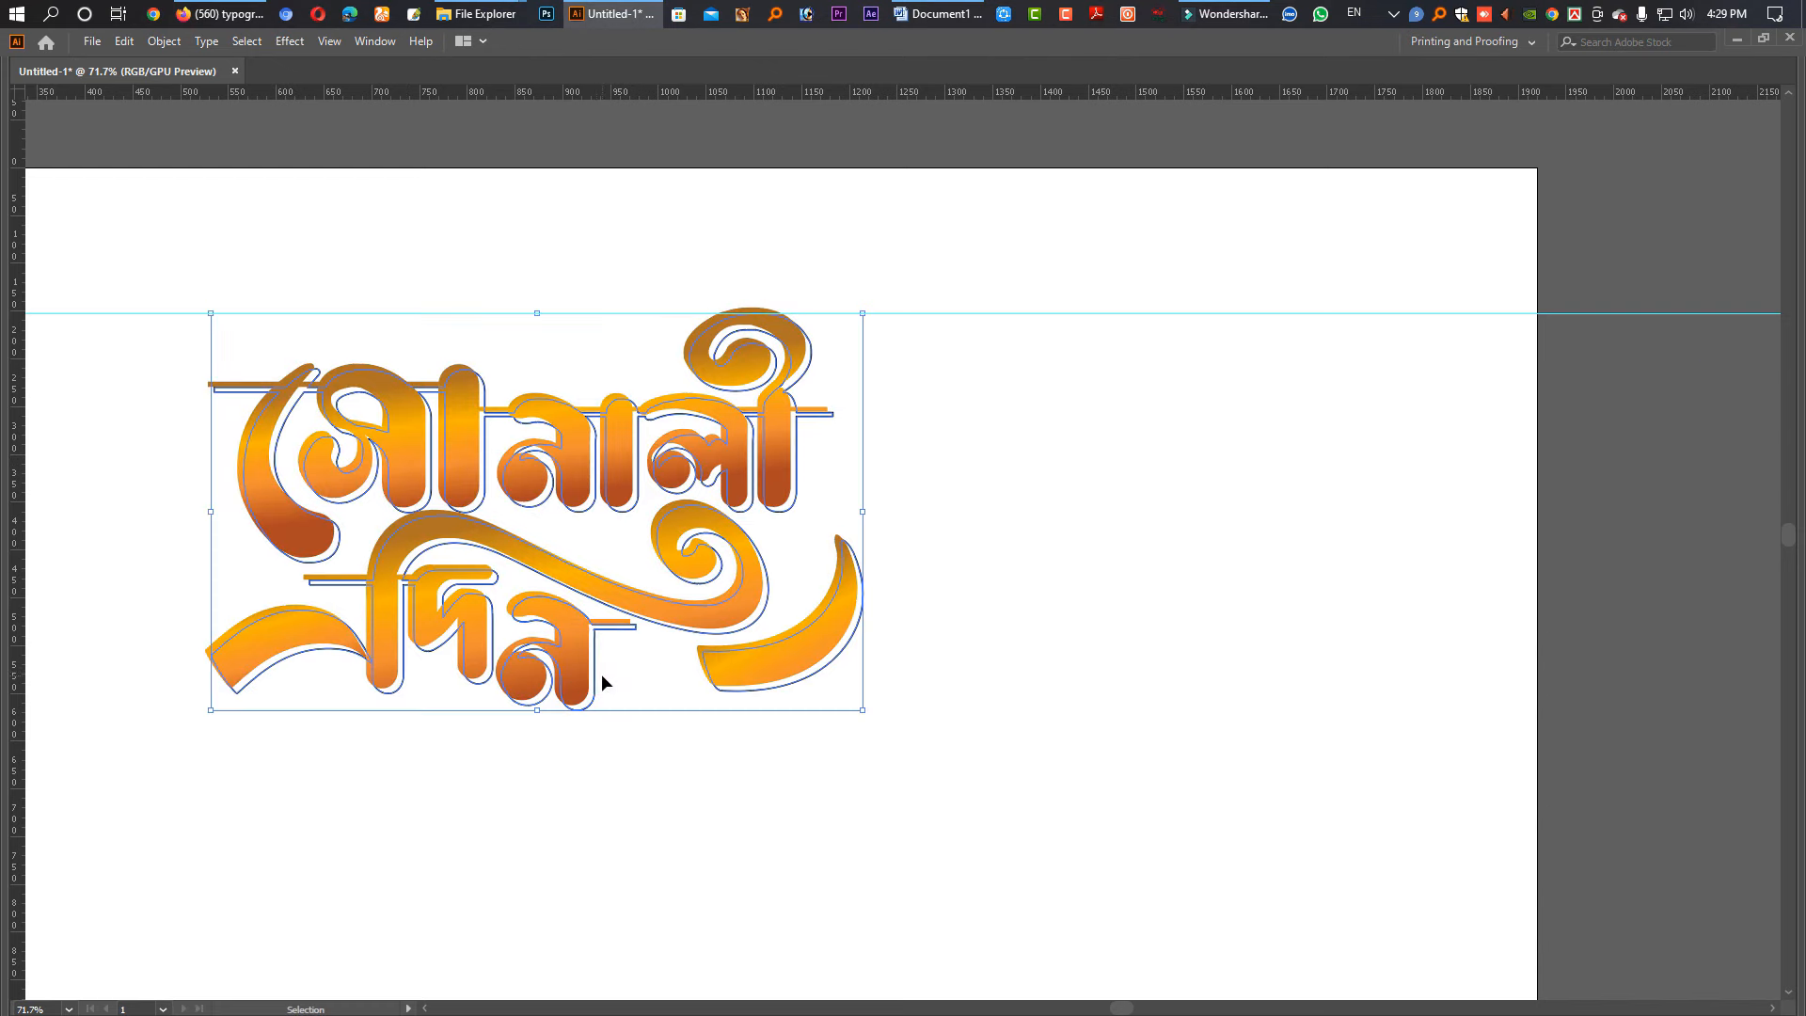
pyautogui.press('Tab')
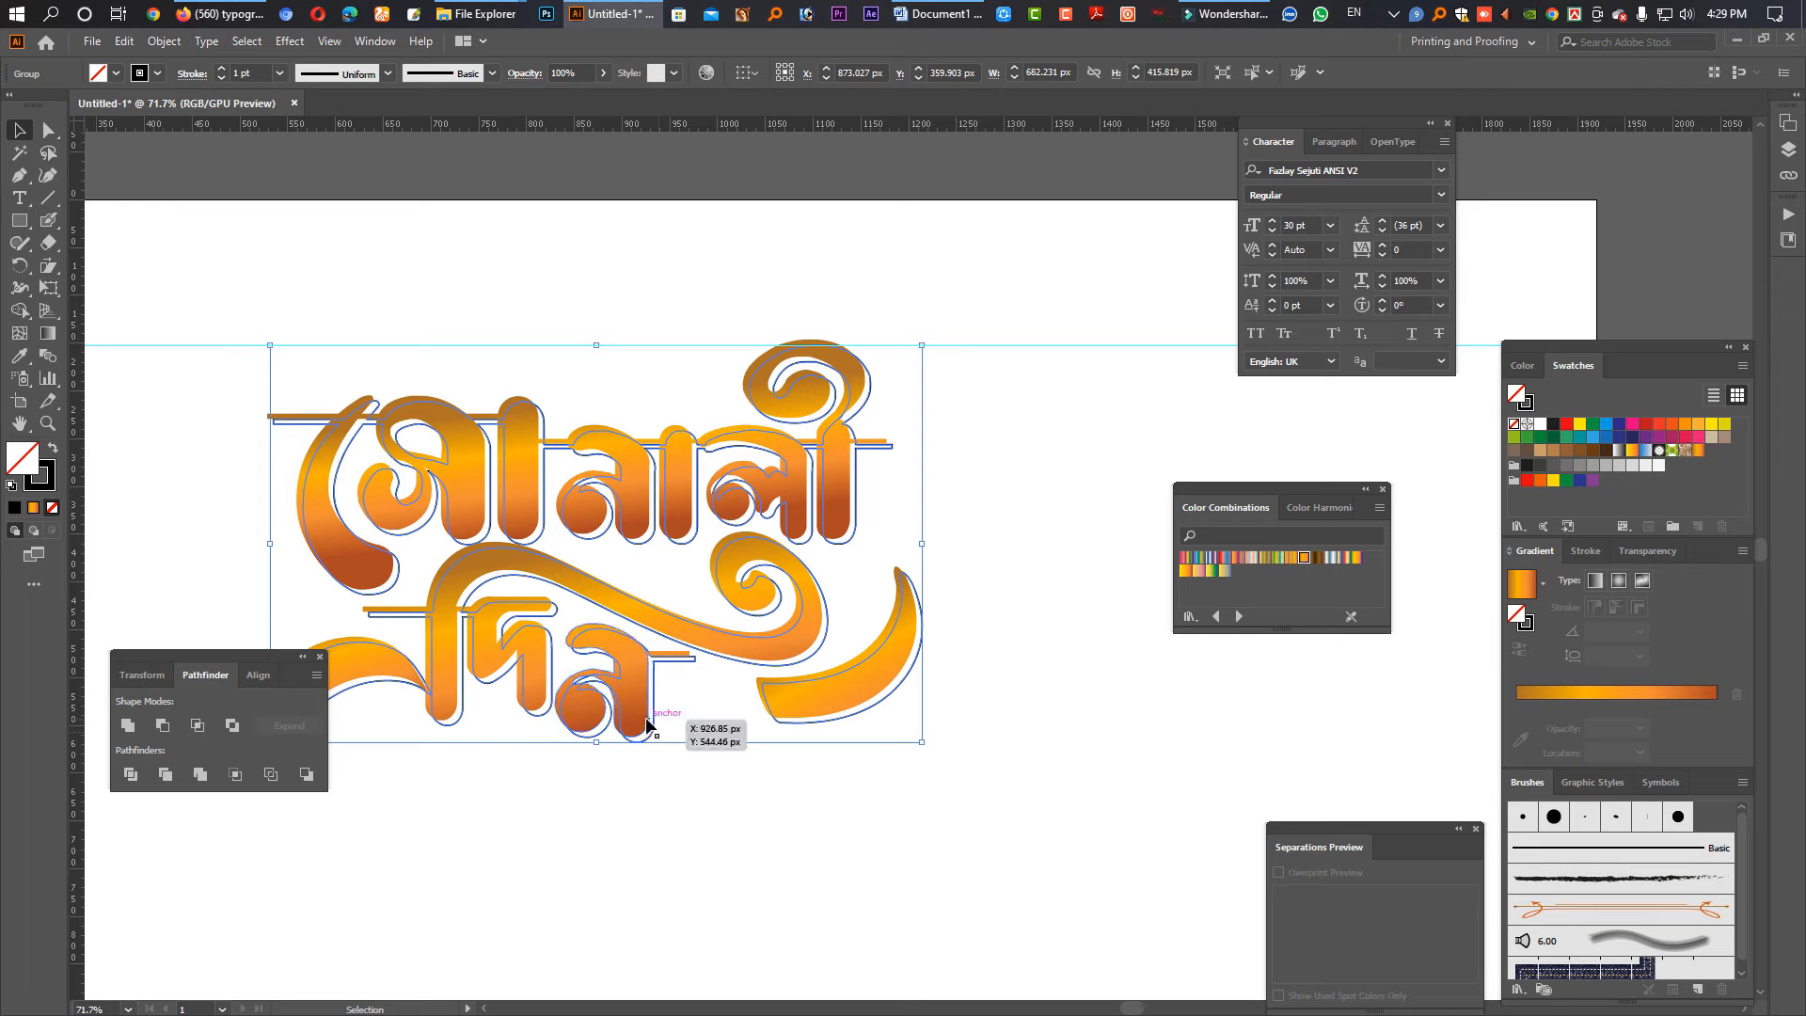
pyautogui.click(458, 79)
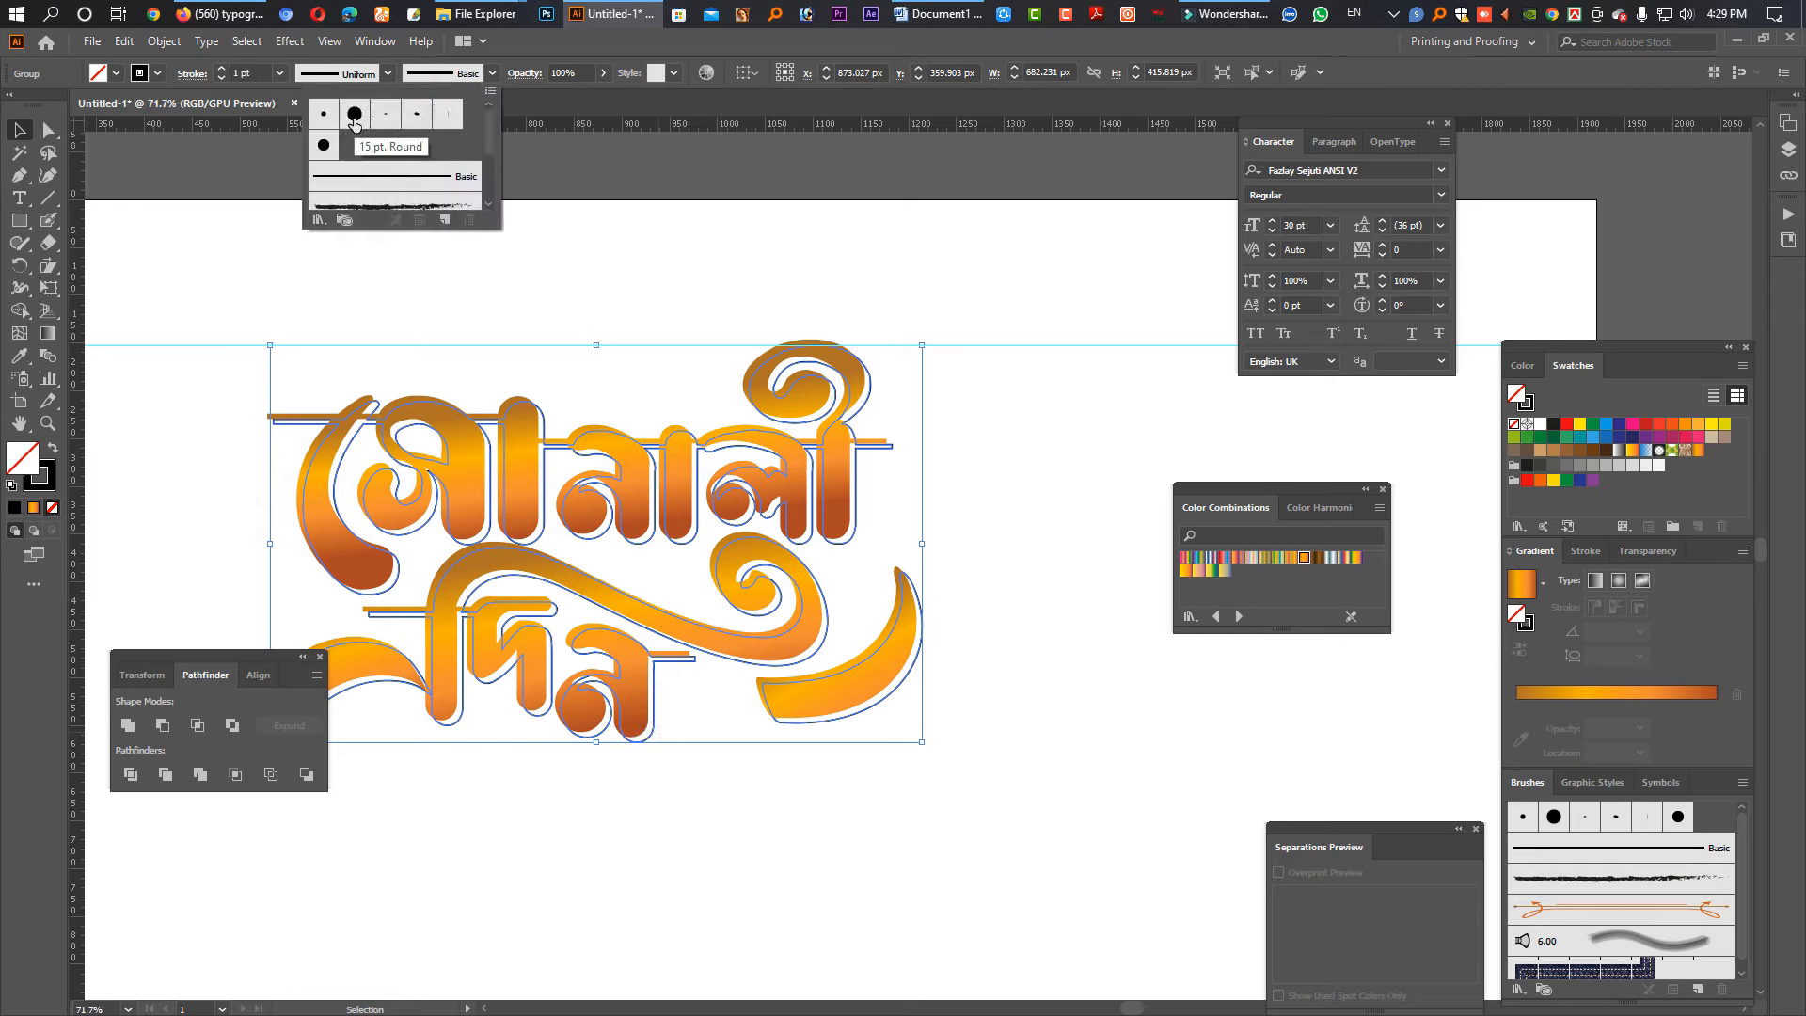
pyautogui.click(412, 119)
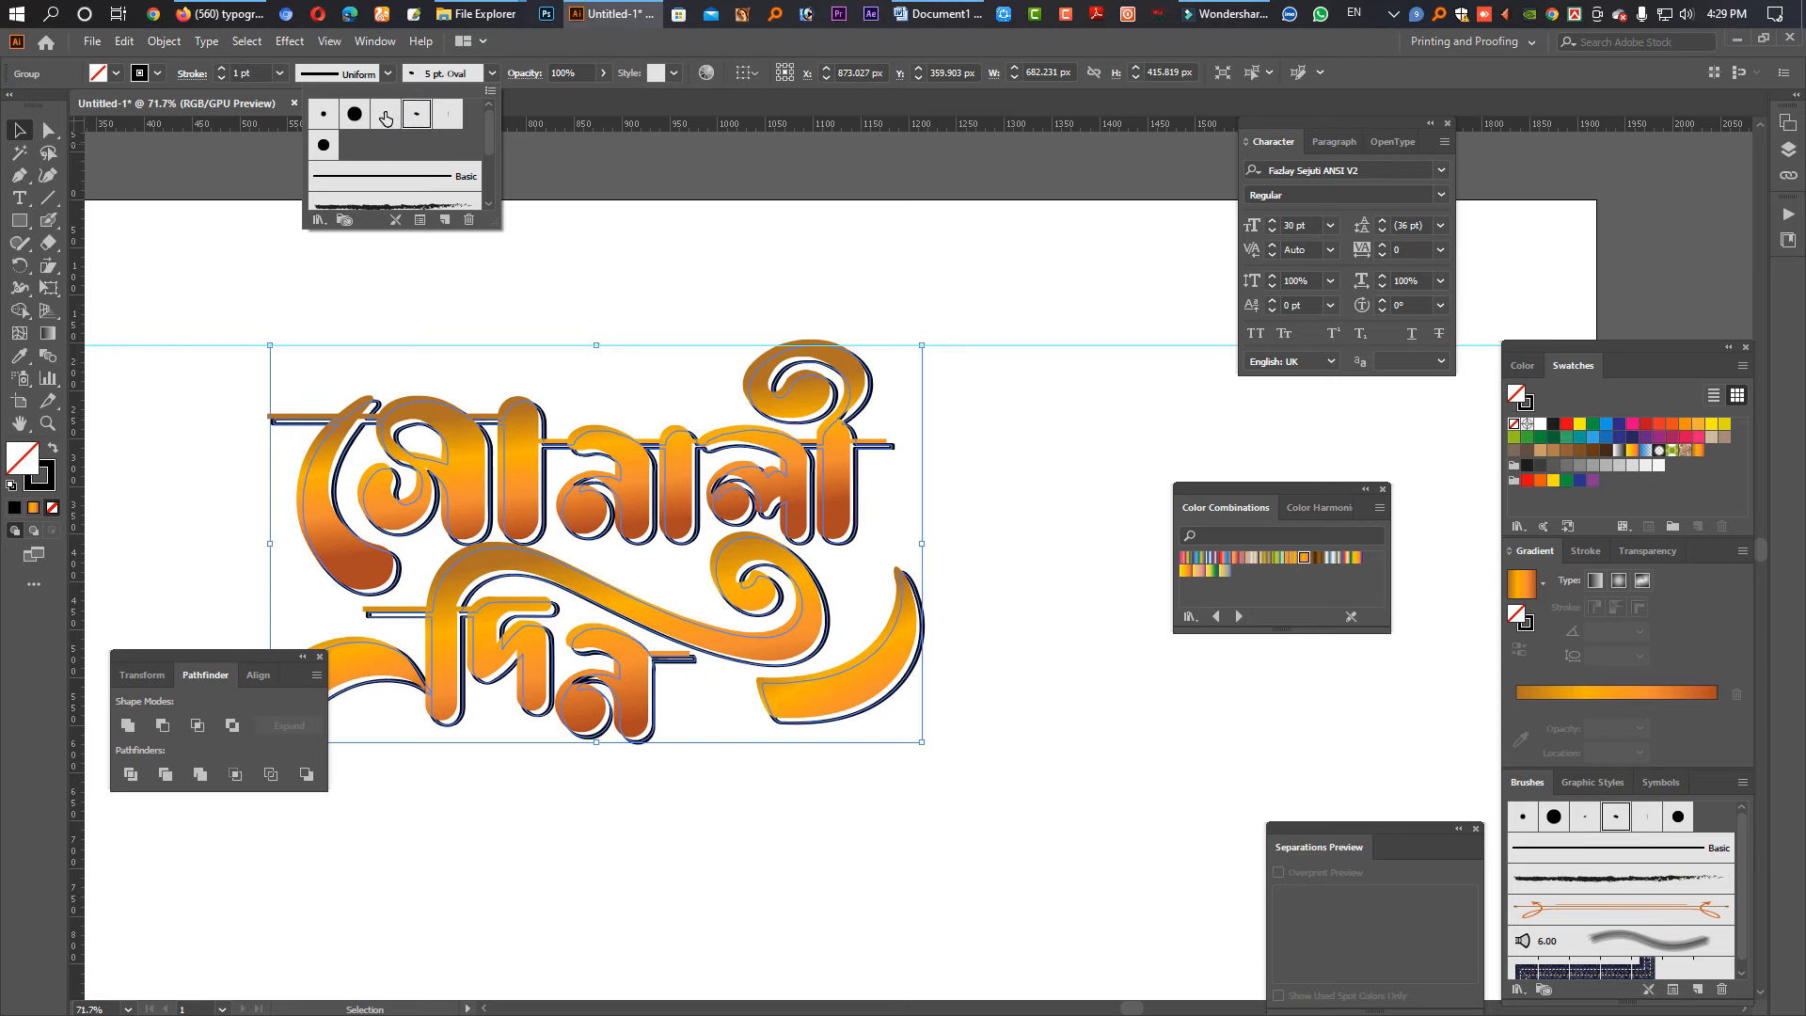
# Step: Increase the outlined copy's stroke weight to 13 pt to form a thick black backing
pyautogui.click(221, 68)
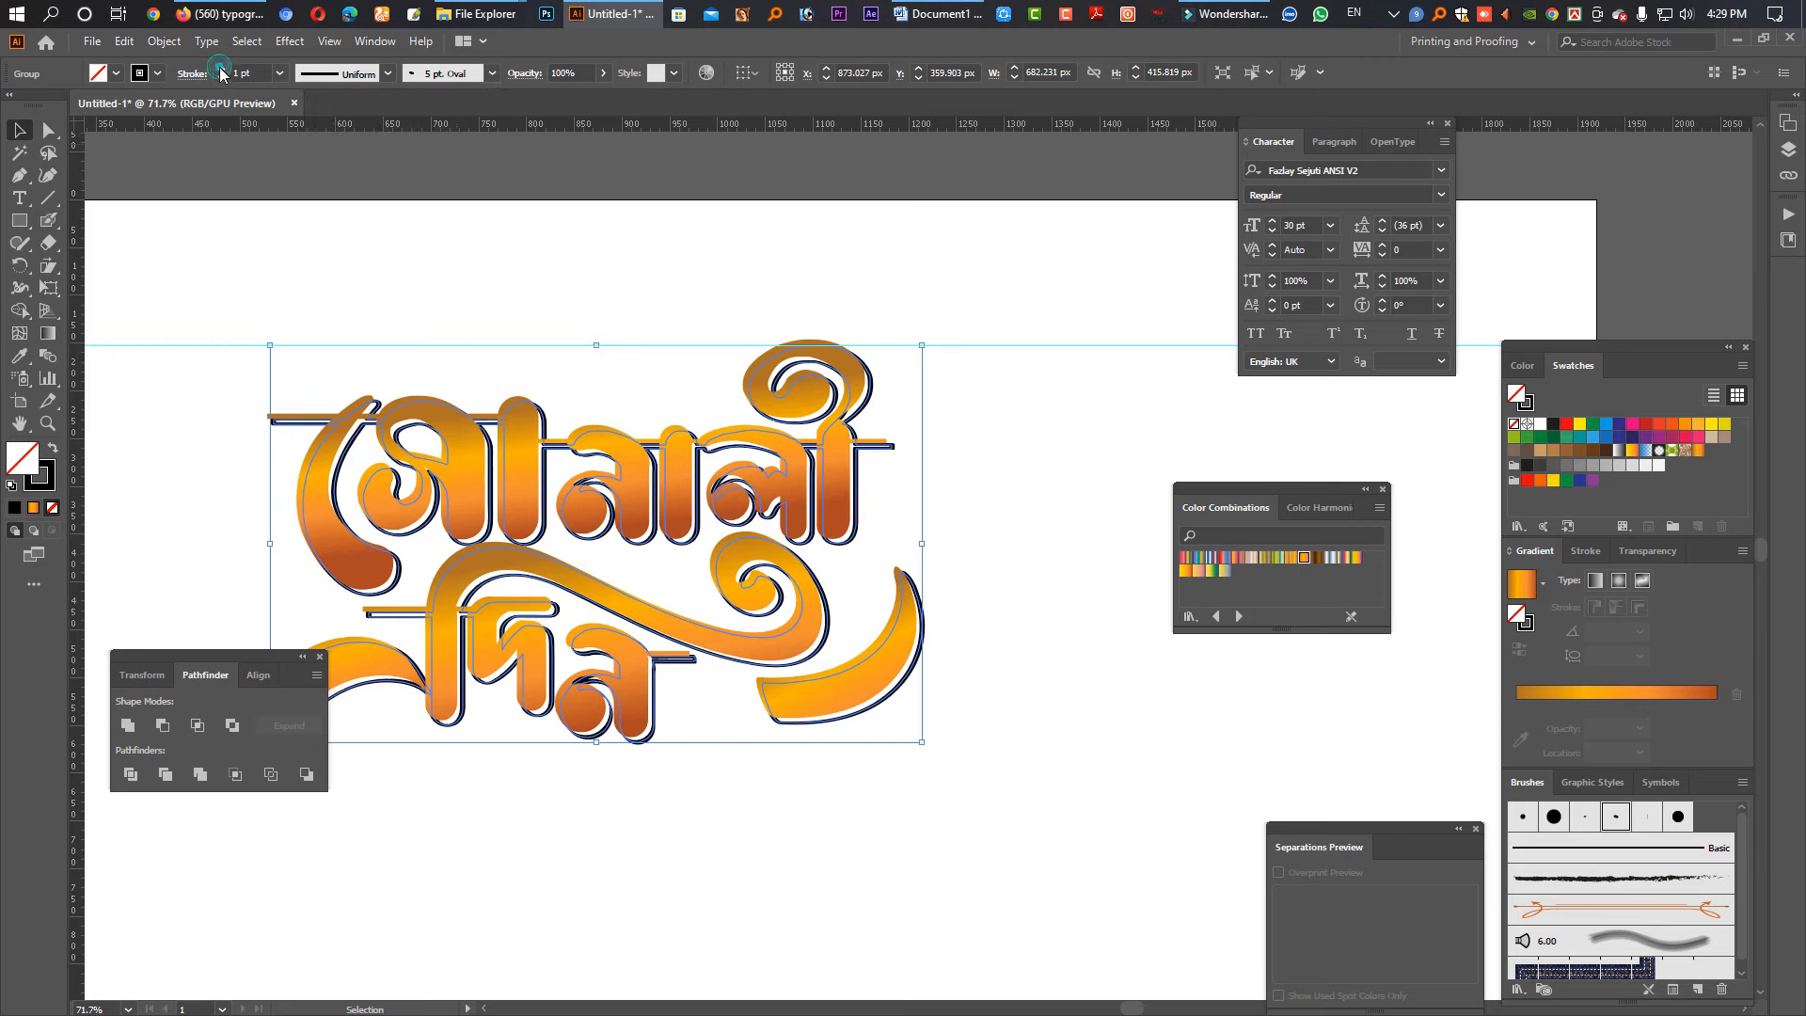
pyautogui.click(221, 68)
pyautogui.click(221, 68)
pyautogui.click(221, 68)
pyautogui.click(221, 69)
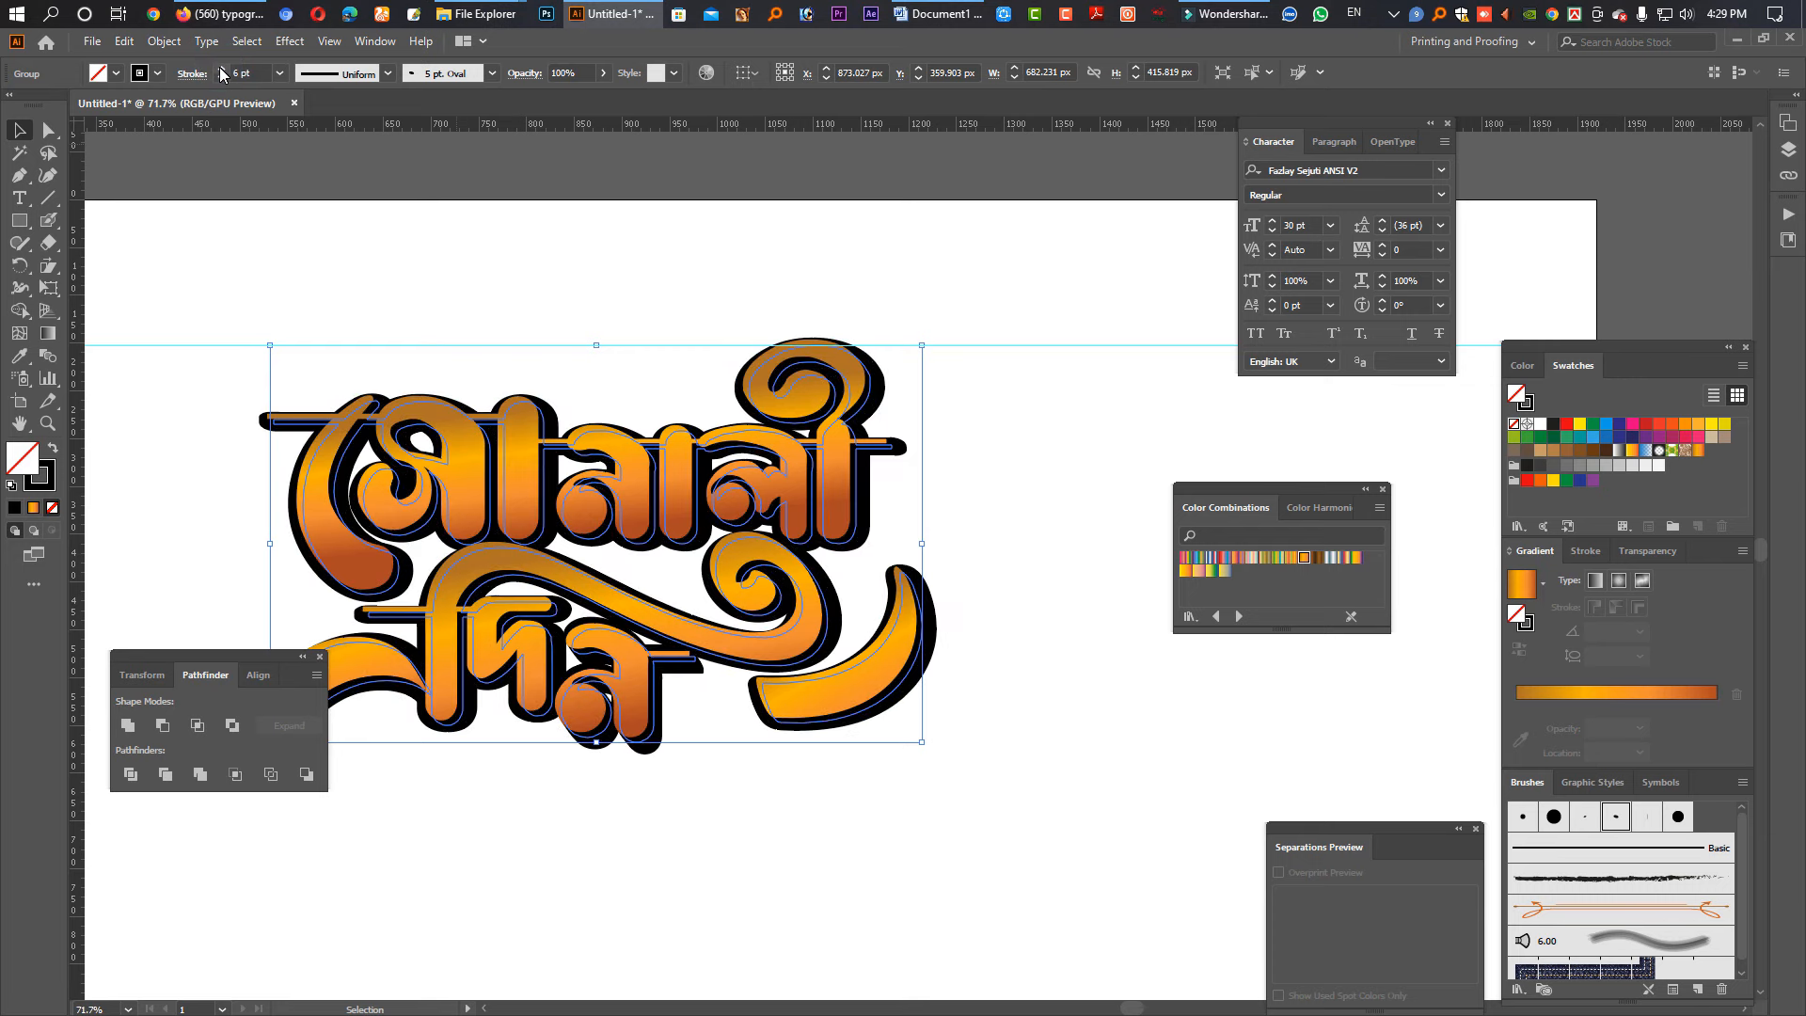
pyautogui.click(221, 71)
pyautogui.click(221, 71)
pyautogui.click(221, 71)
pyautogui.click(221, 71)
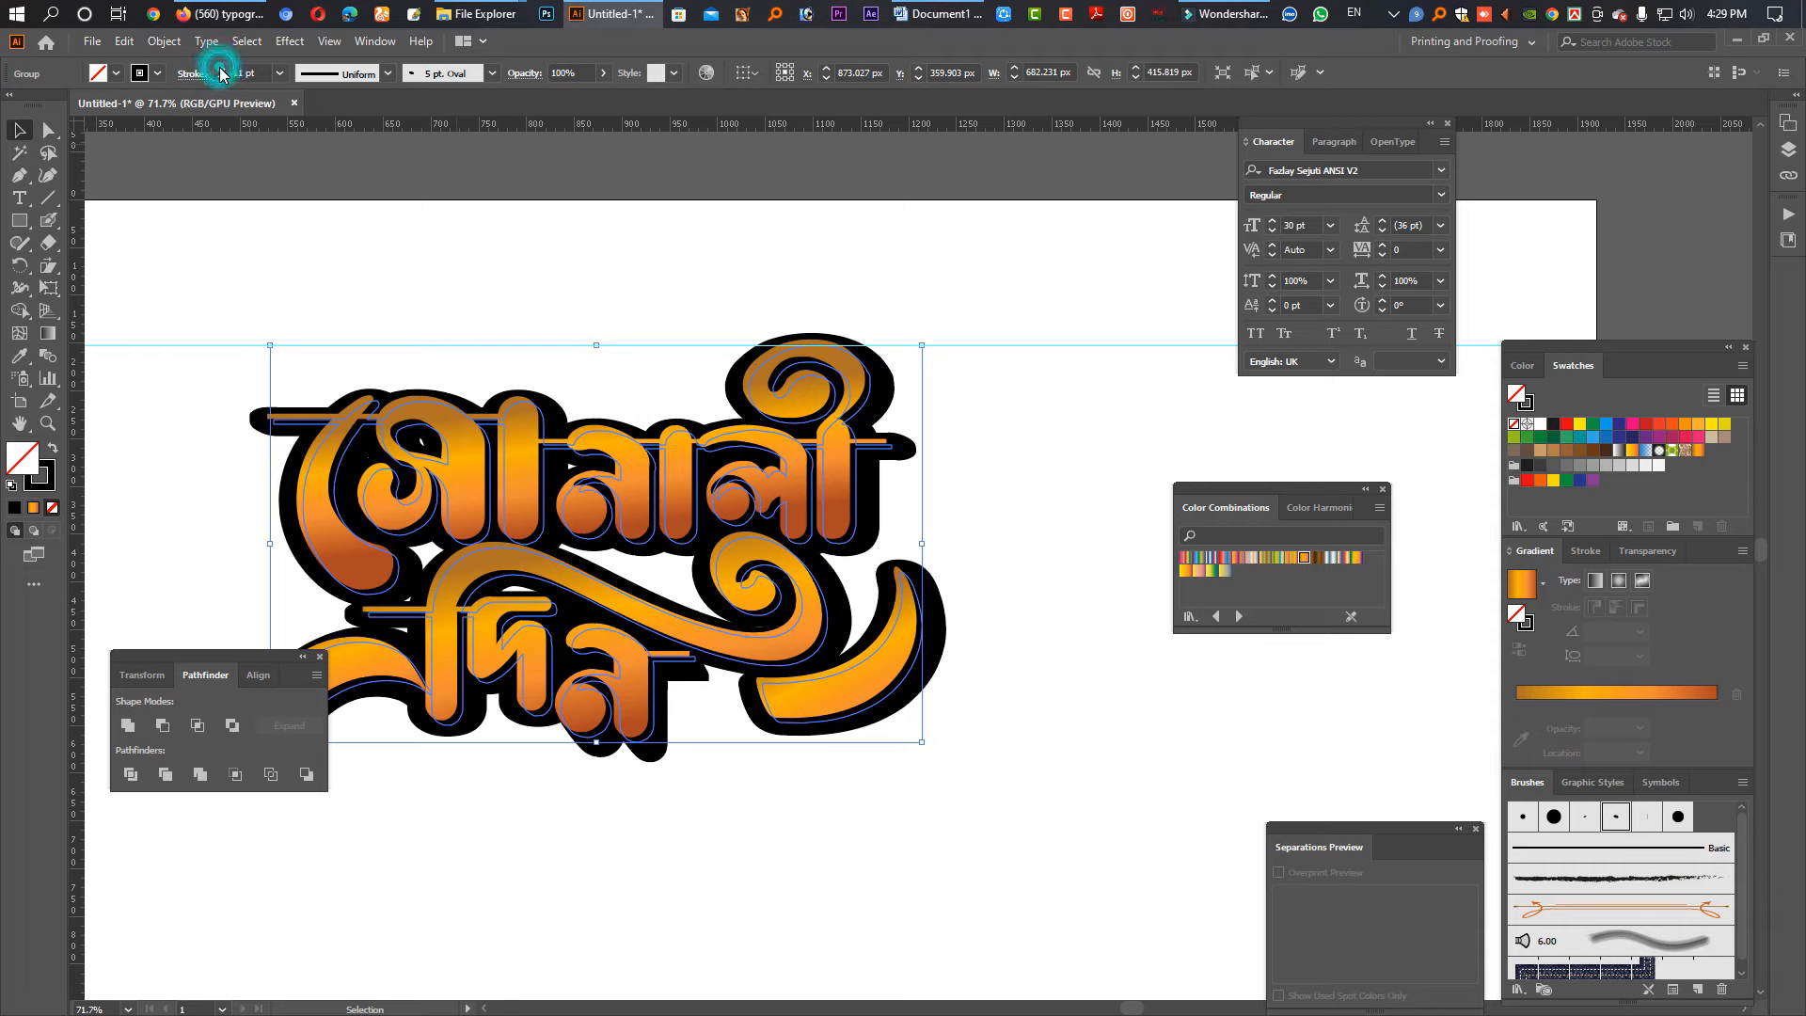
pyautogui.click(221, 72)
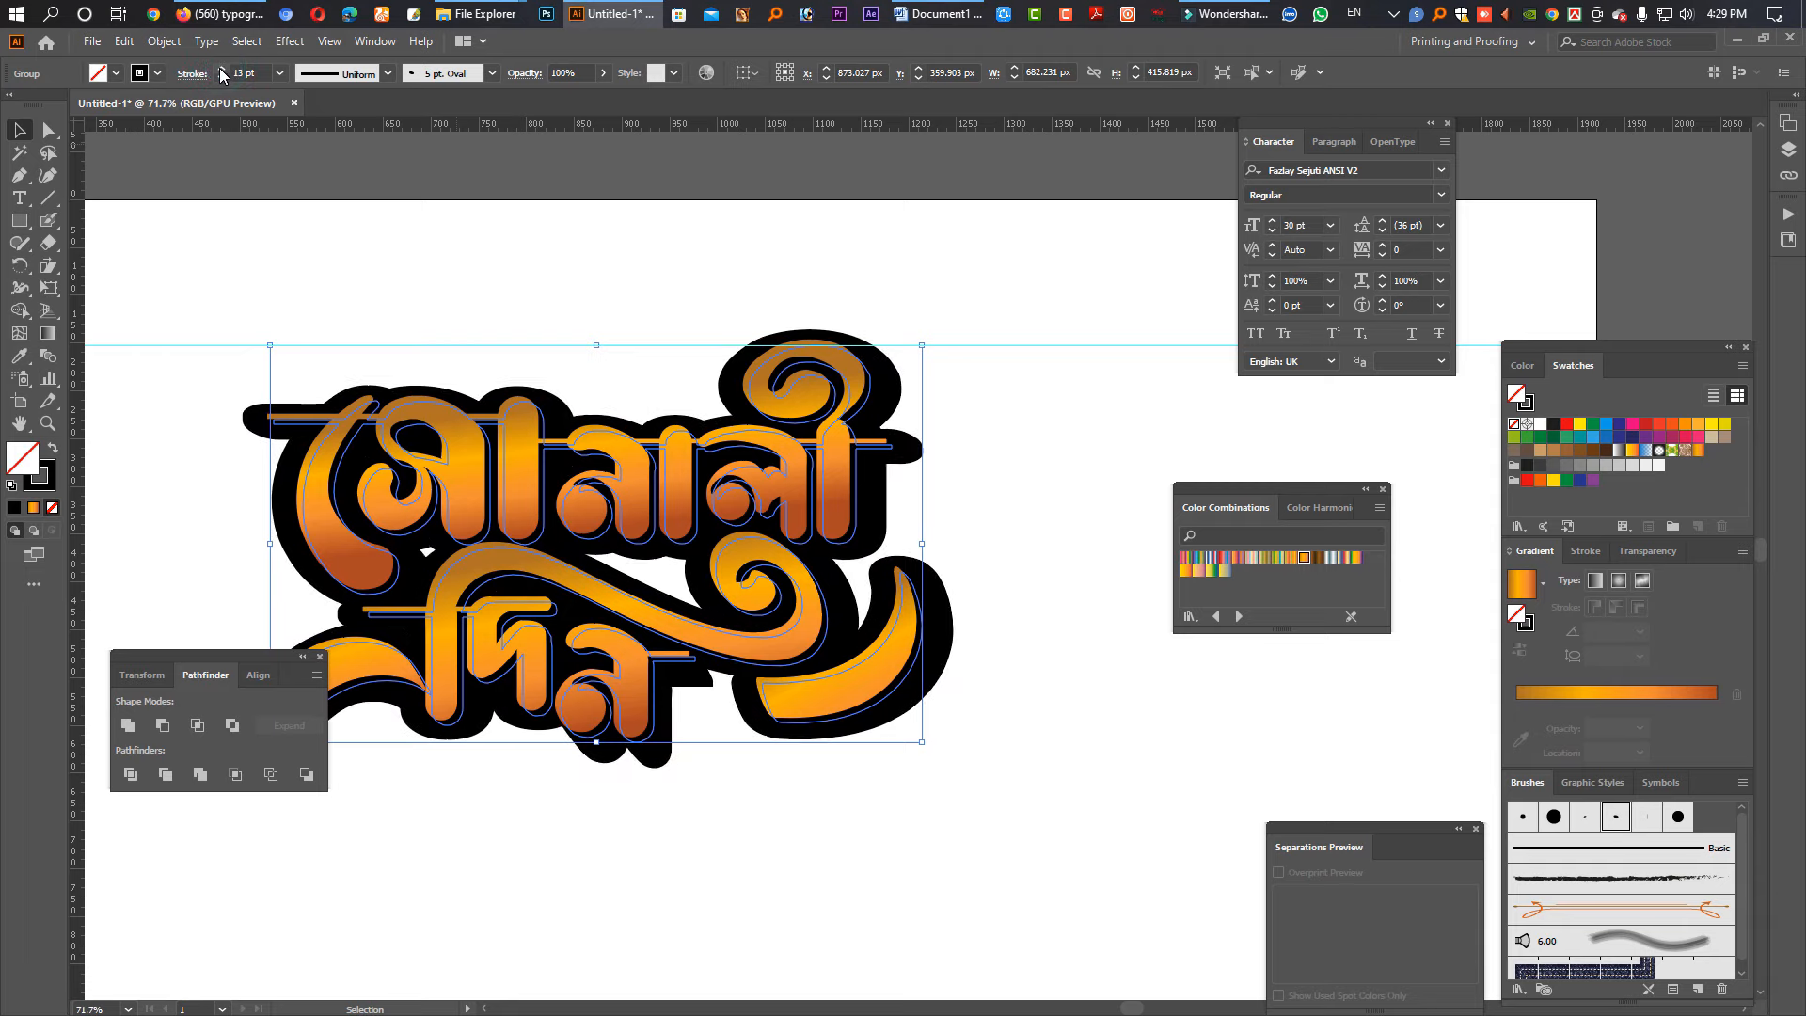
# Step: Apply the 15 pt. Round brush to the stroke of the outlined copy behind the gradient lettering
pyautogui.click(387, 74)
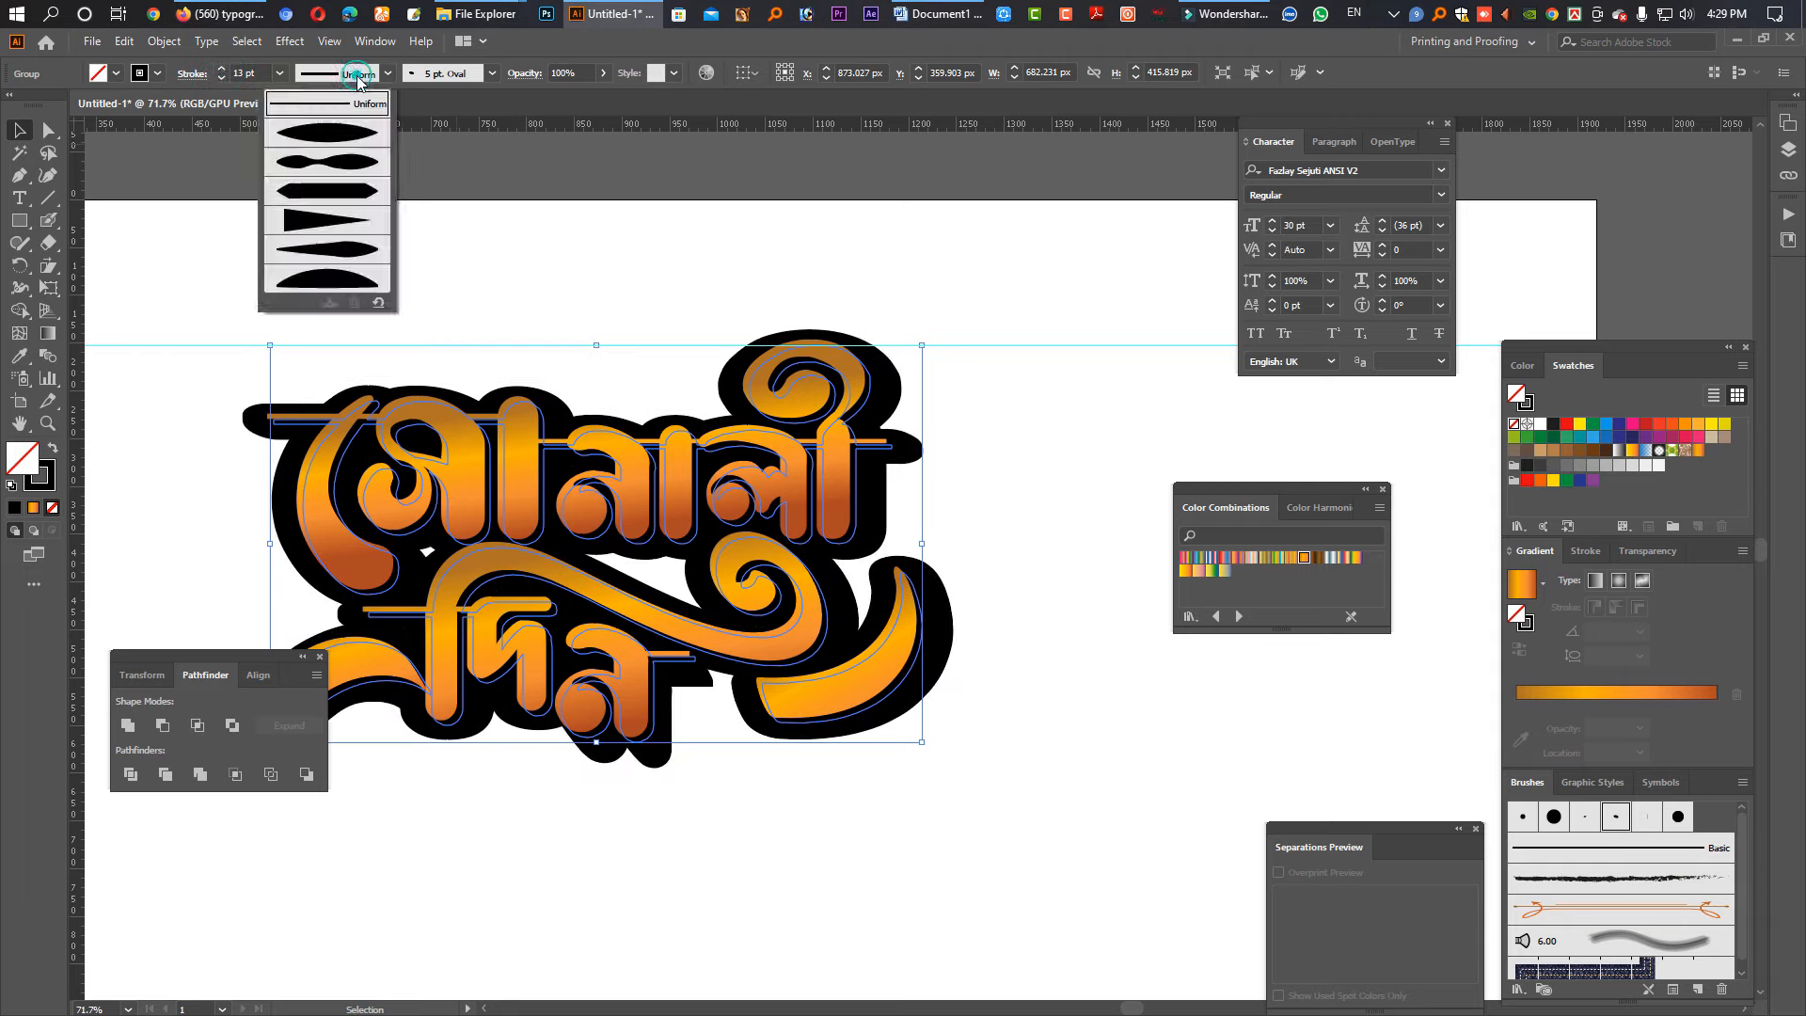
pyautogui.click(387, 73)
pyautogui.click(410, 74)
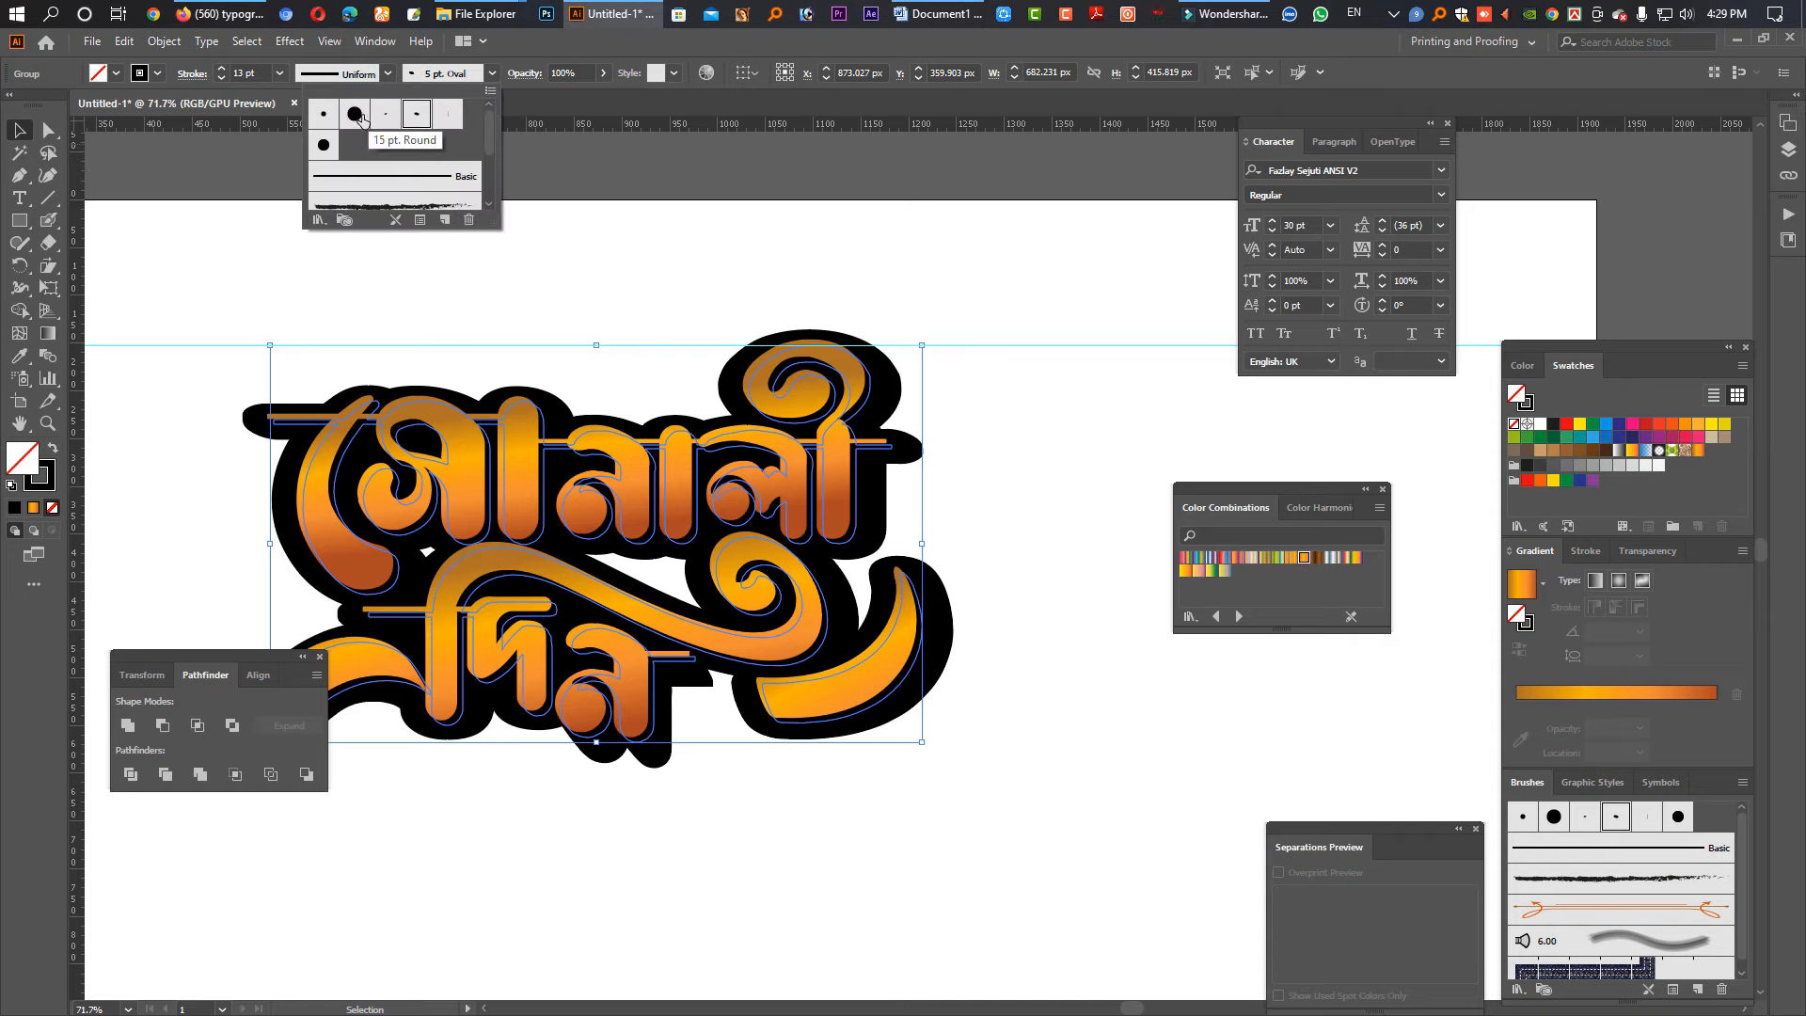
pyautogui.click(354, 113)
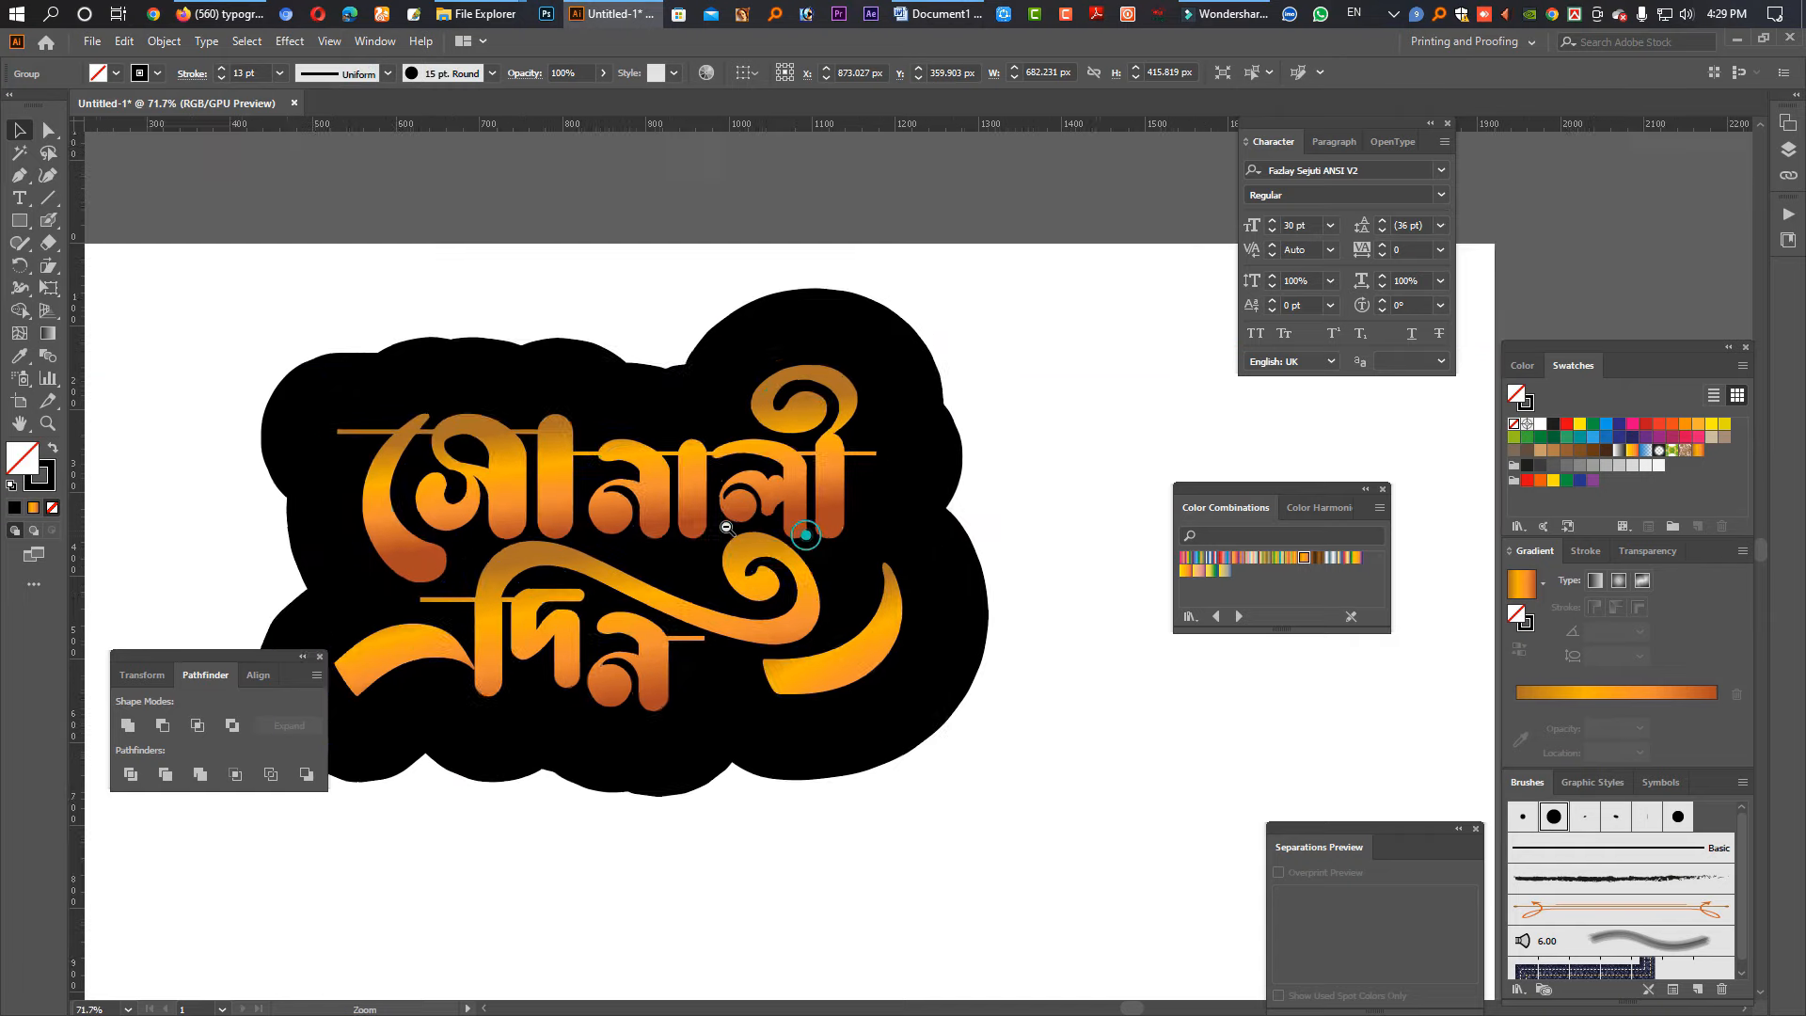
# Step: Set the stroke weight of the outlined lettering copy to 3 pt and deselect it
pyautogui.scroll(-2, 809, 536)
pyautogui.click(250, 73)
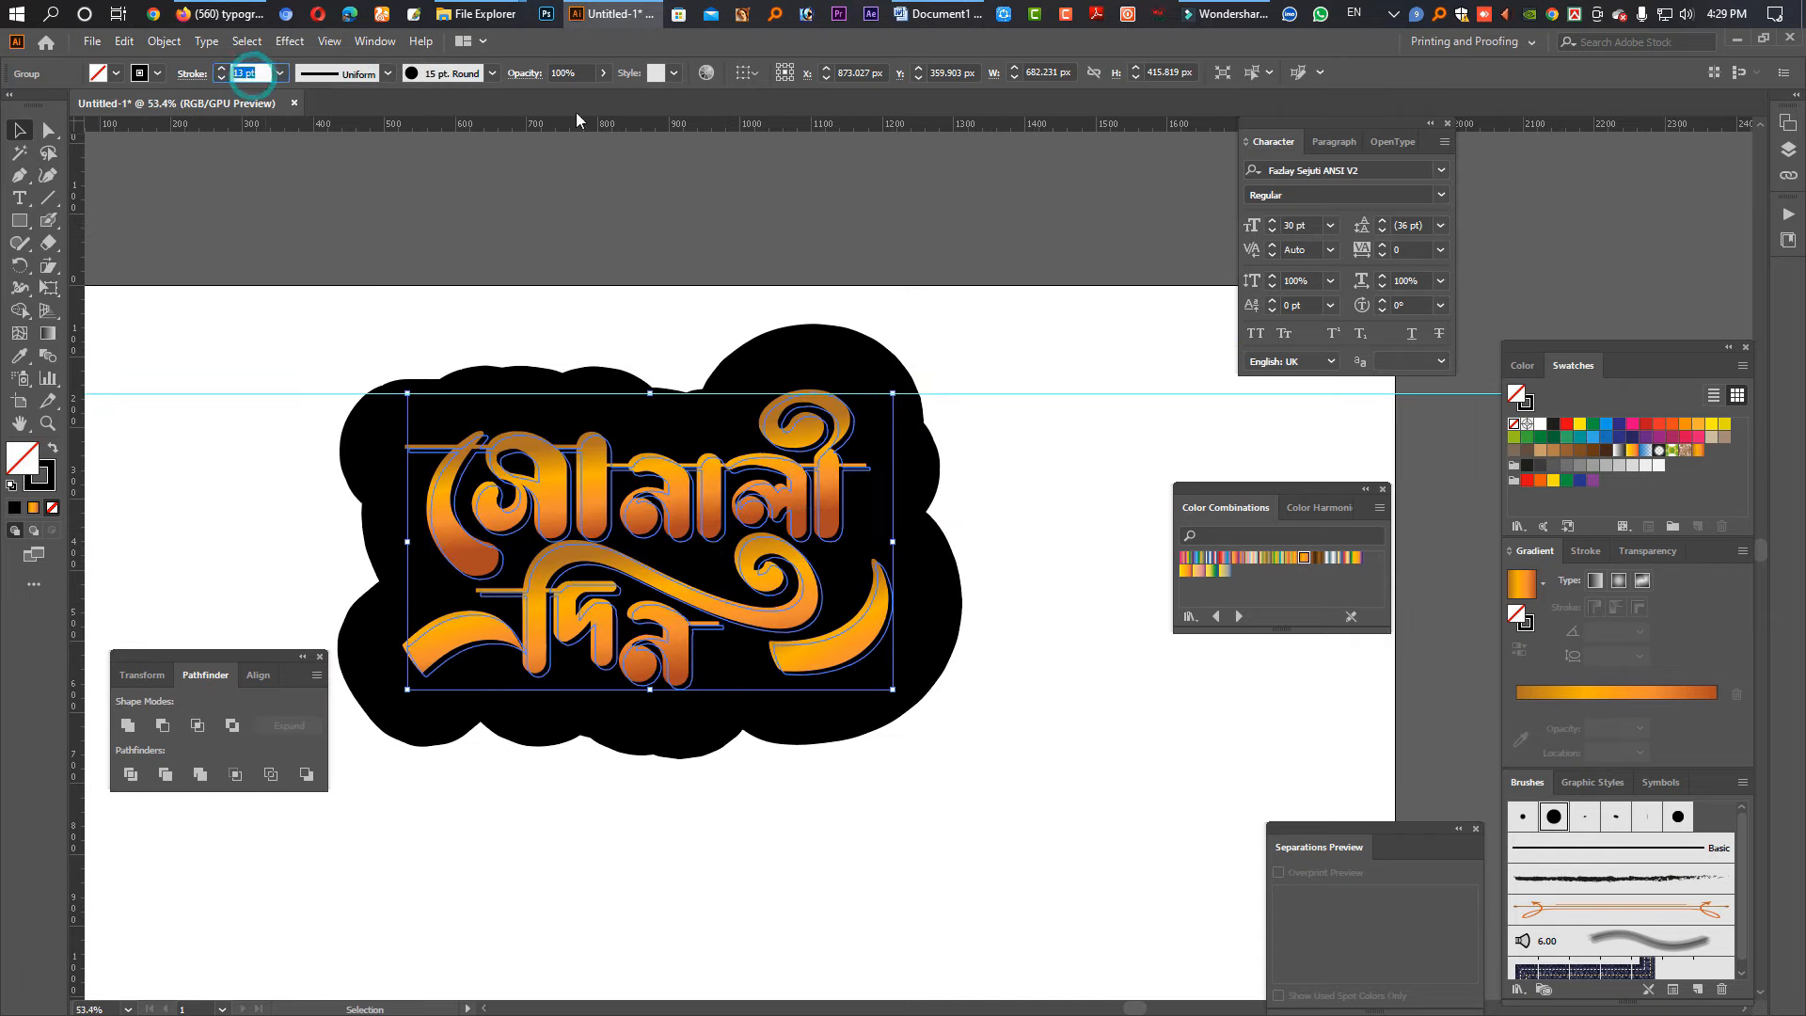
pyautogui.write('2')
pyautogui.press('Return')
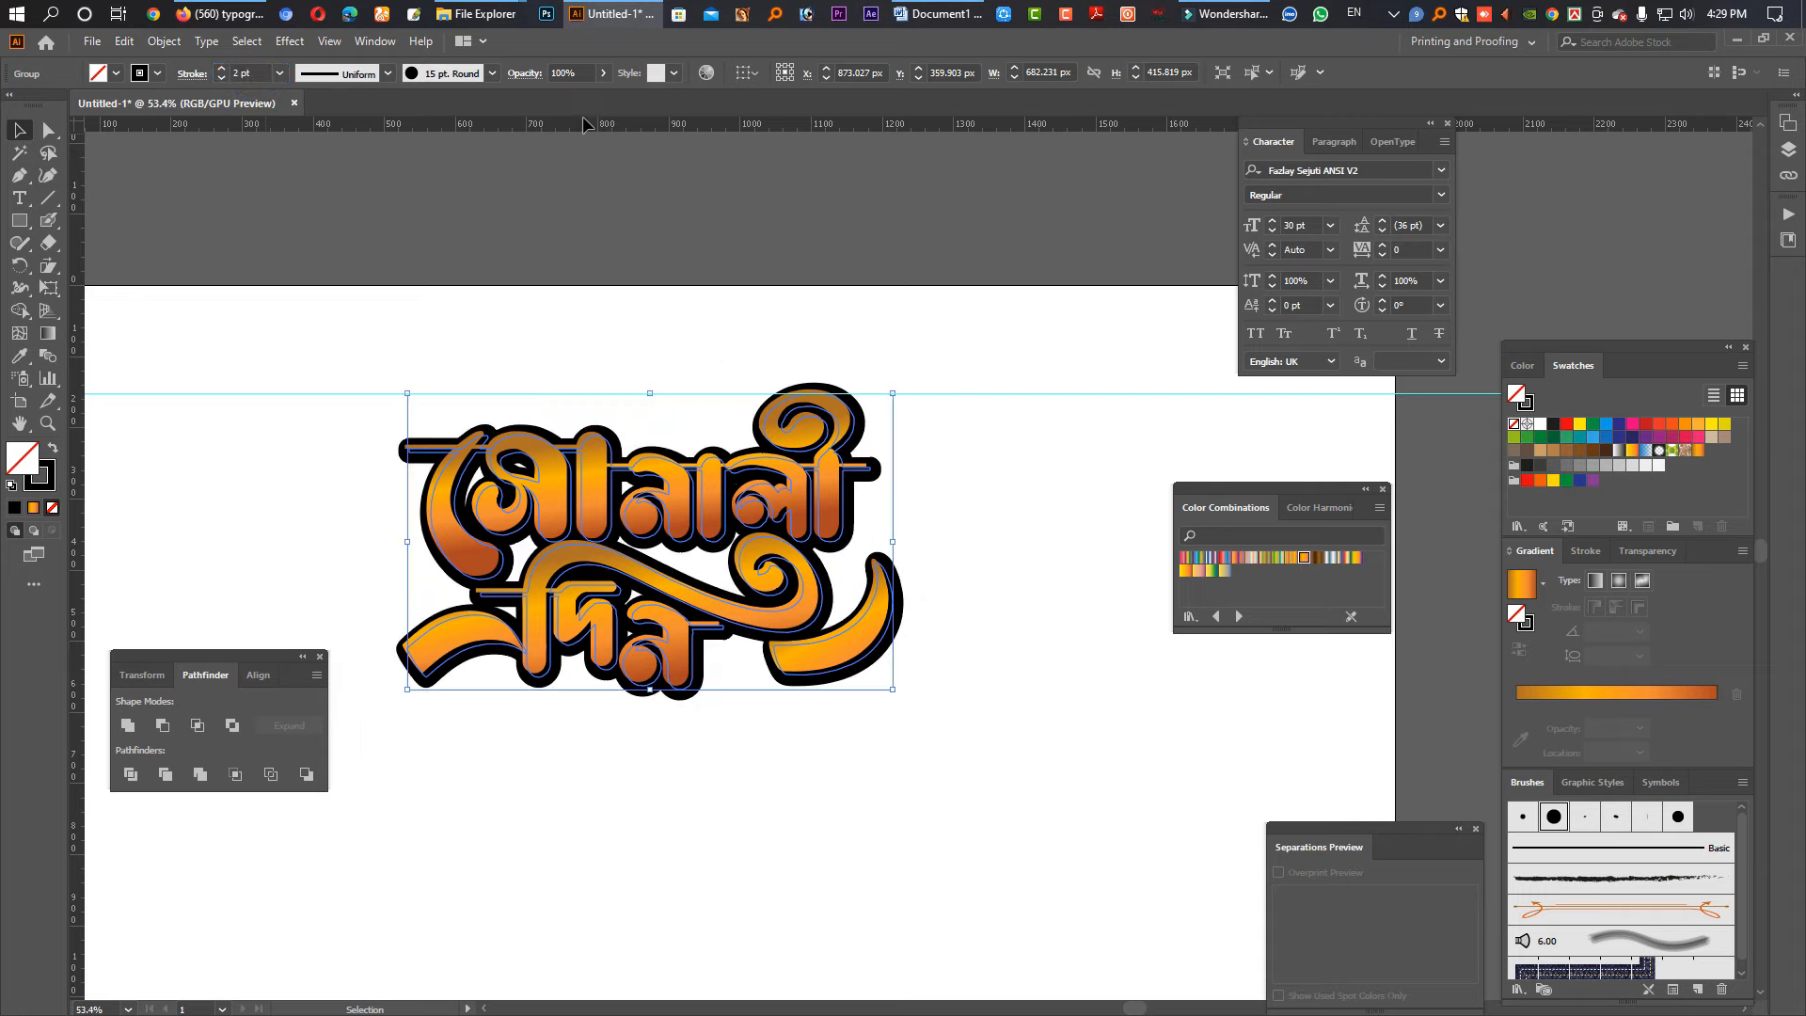
pyautogui.click(222, 69)
pyautogui.click(222, 69)
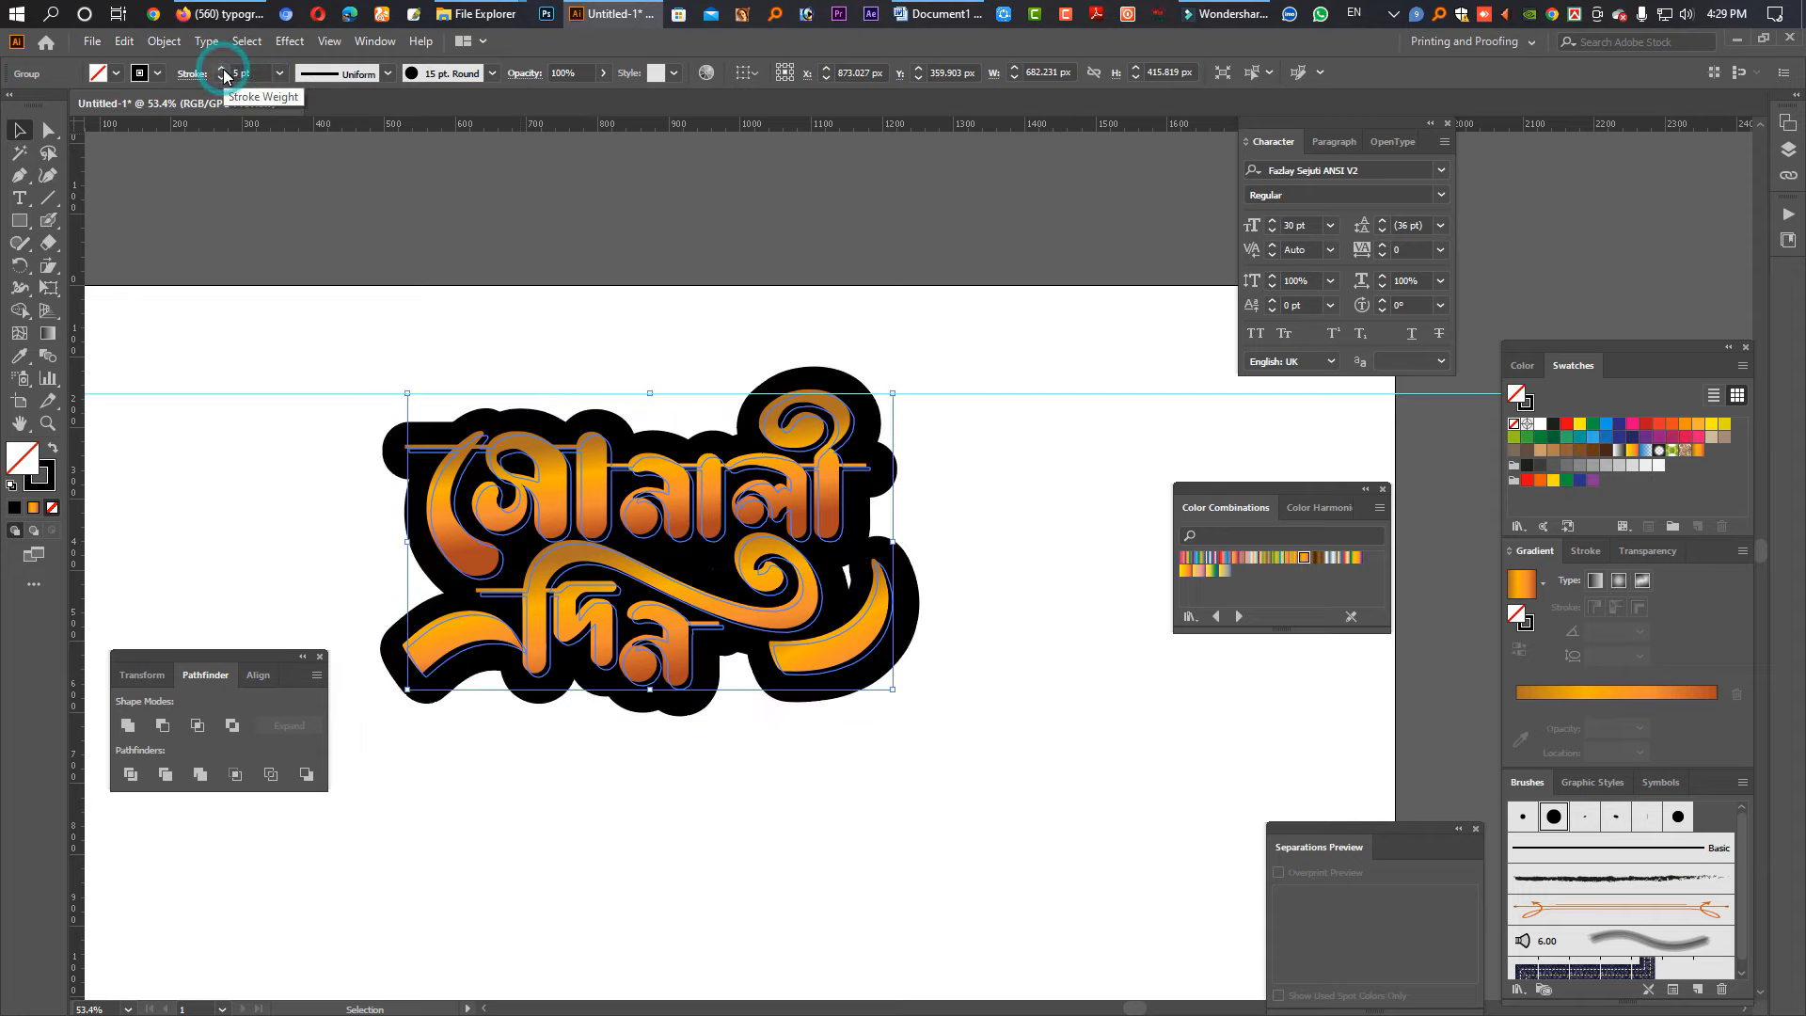
pyautogui.click(222, 77)
pyautogui.click(348, 177)
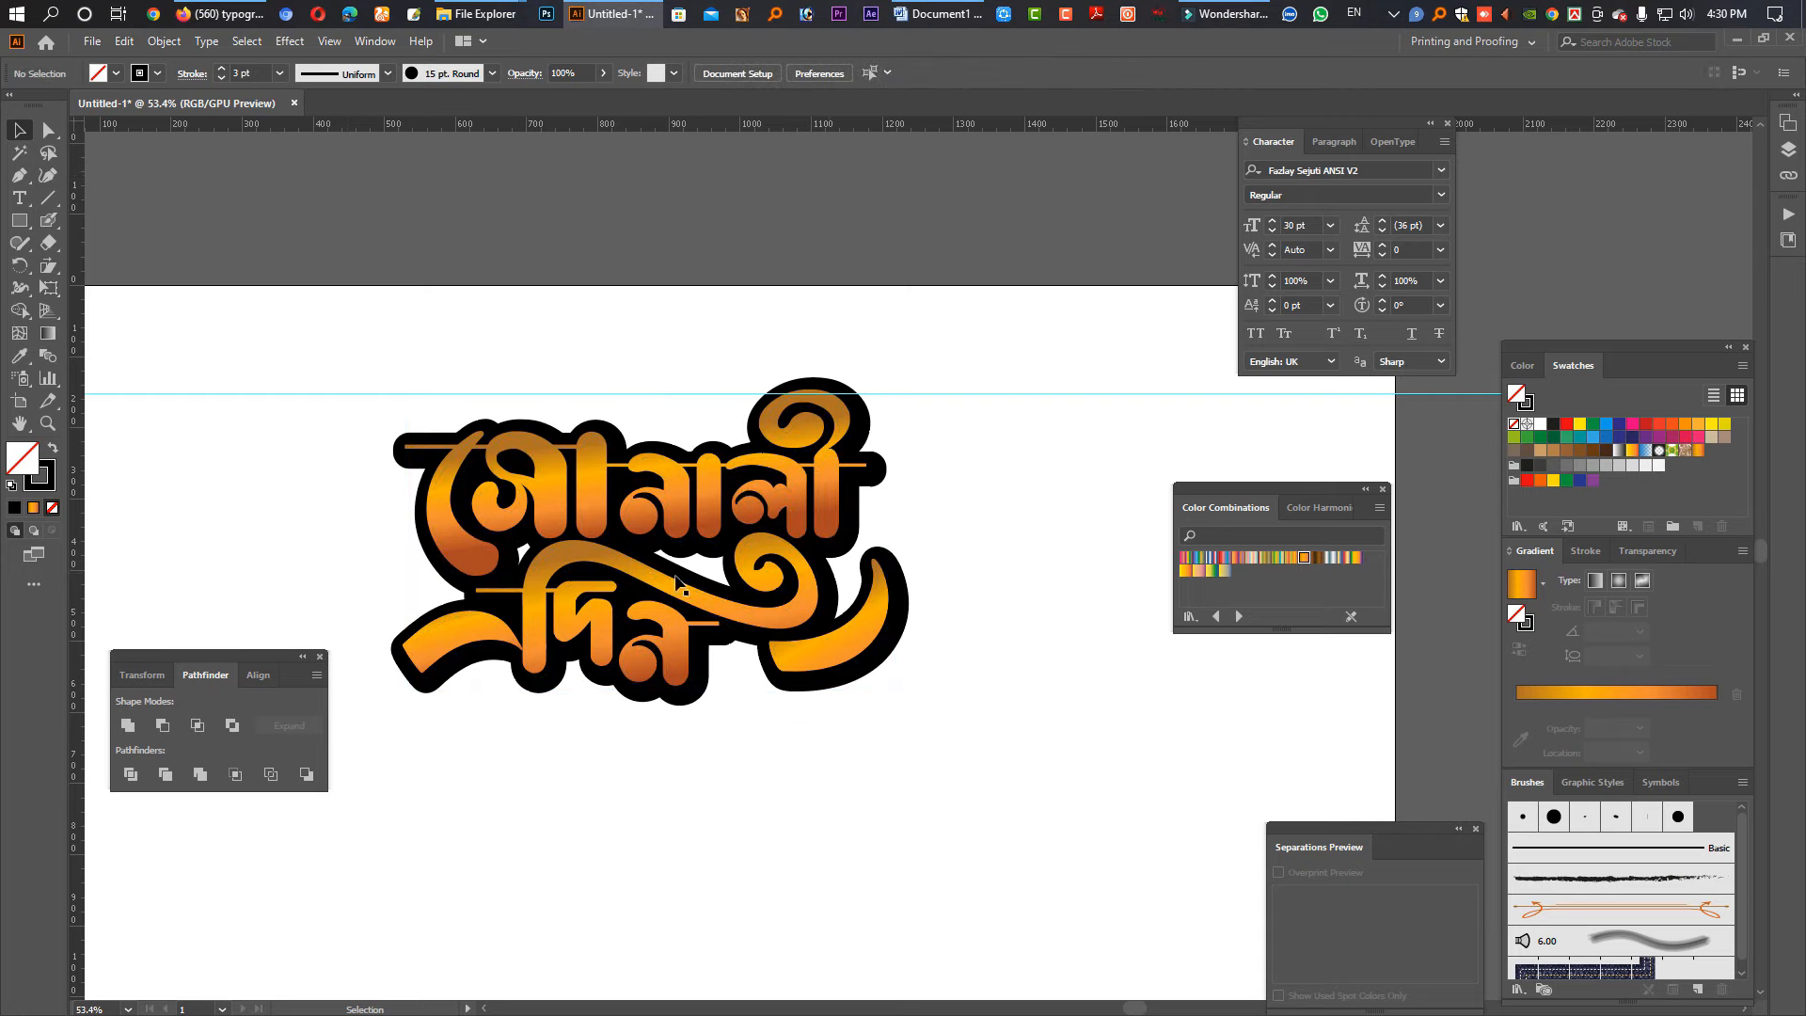
# Step: Draw a closed six-point polygon with the Pen tool across the middle of the lettering, spanning the gaps between its two lines
pyautogui.click(19, 175)
pyautogui.click(498, 503)
pyautogui.click(492, 589)
pyautogui.click(554, 631)
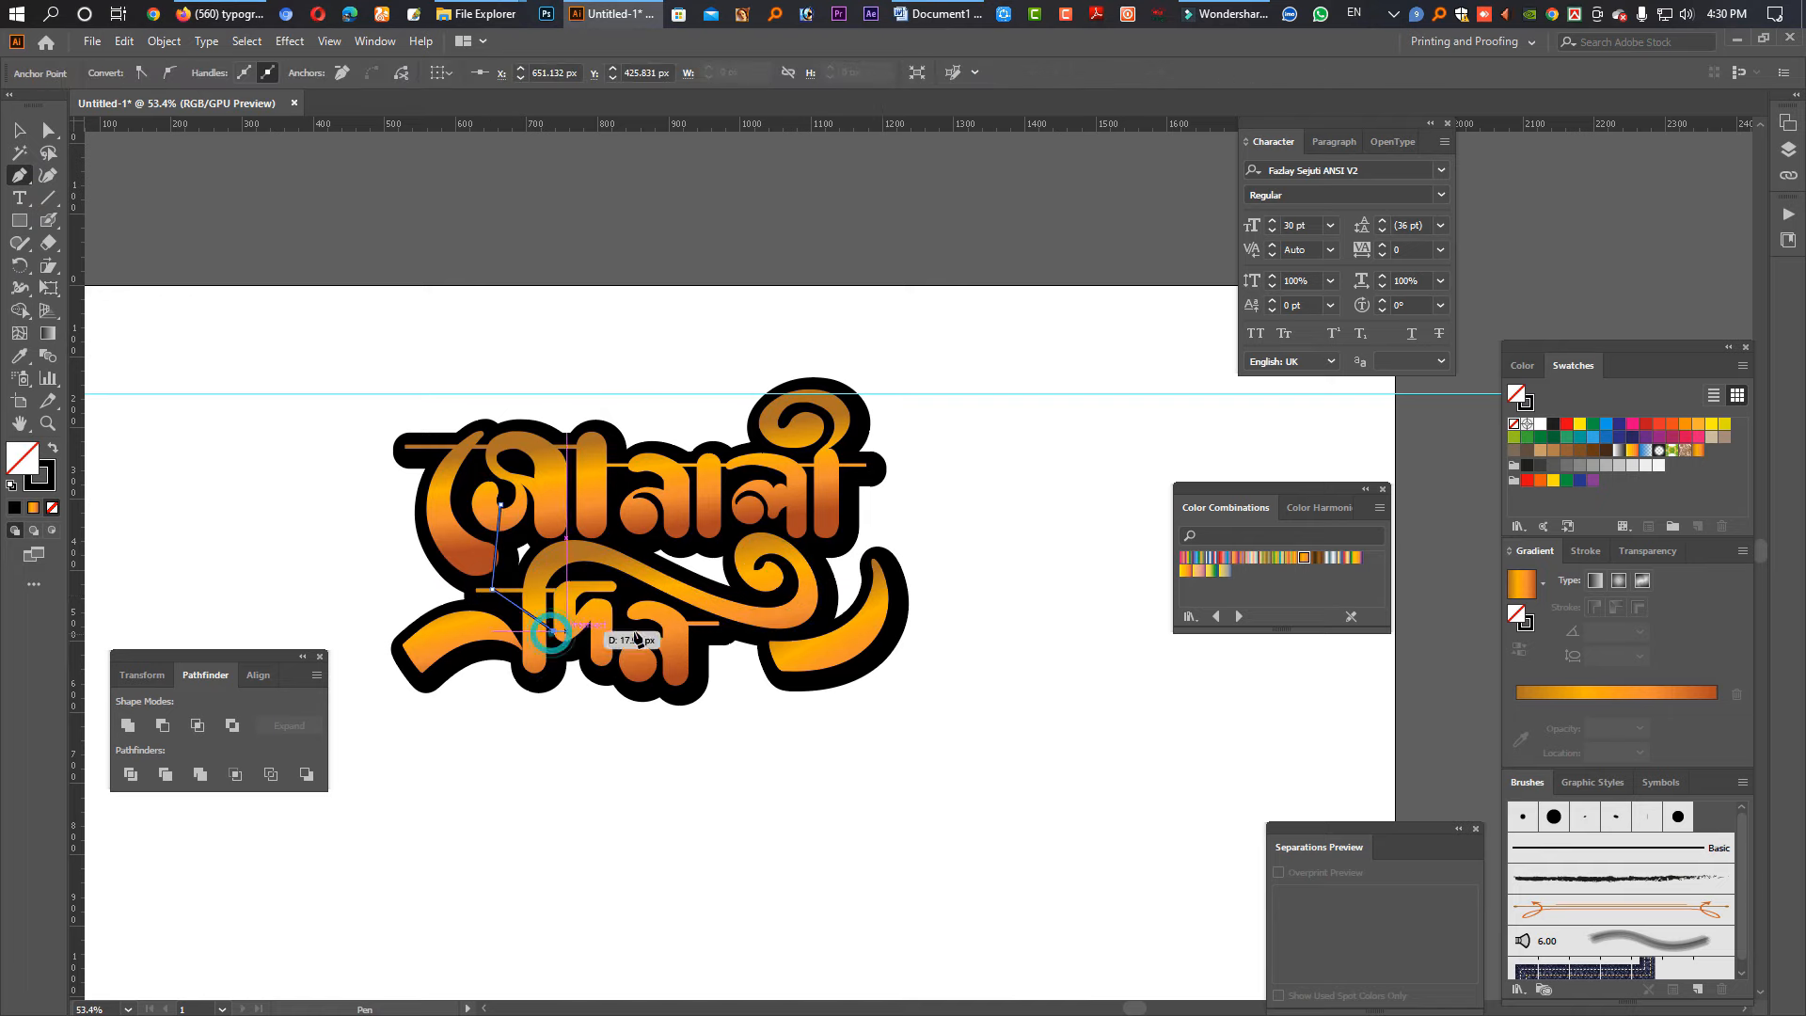
pyautogui.click(677, 625)
pyautogui.click(781, 627)
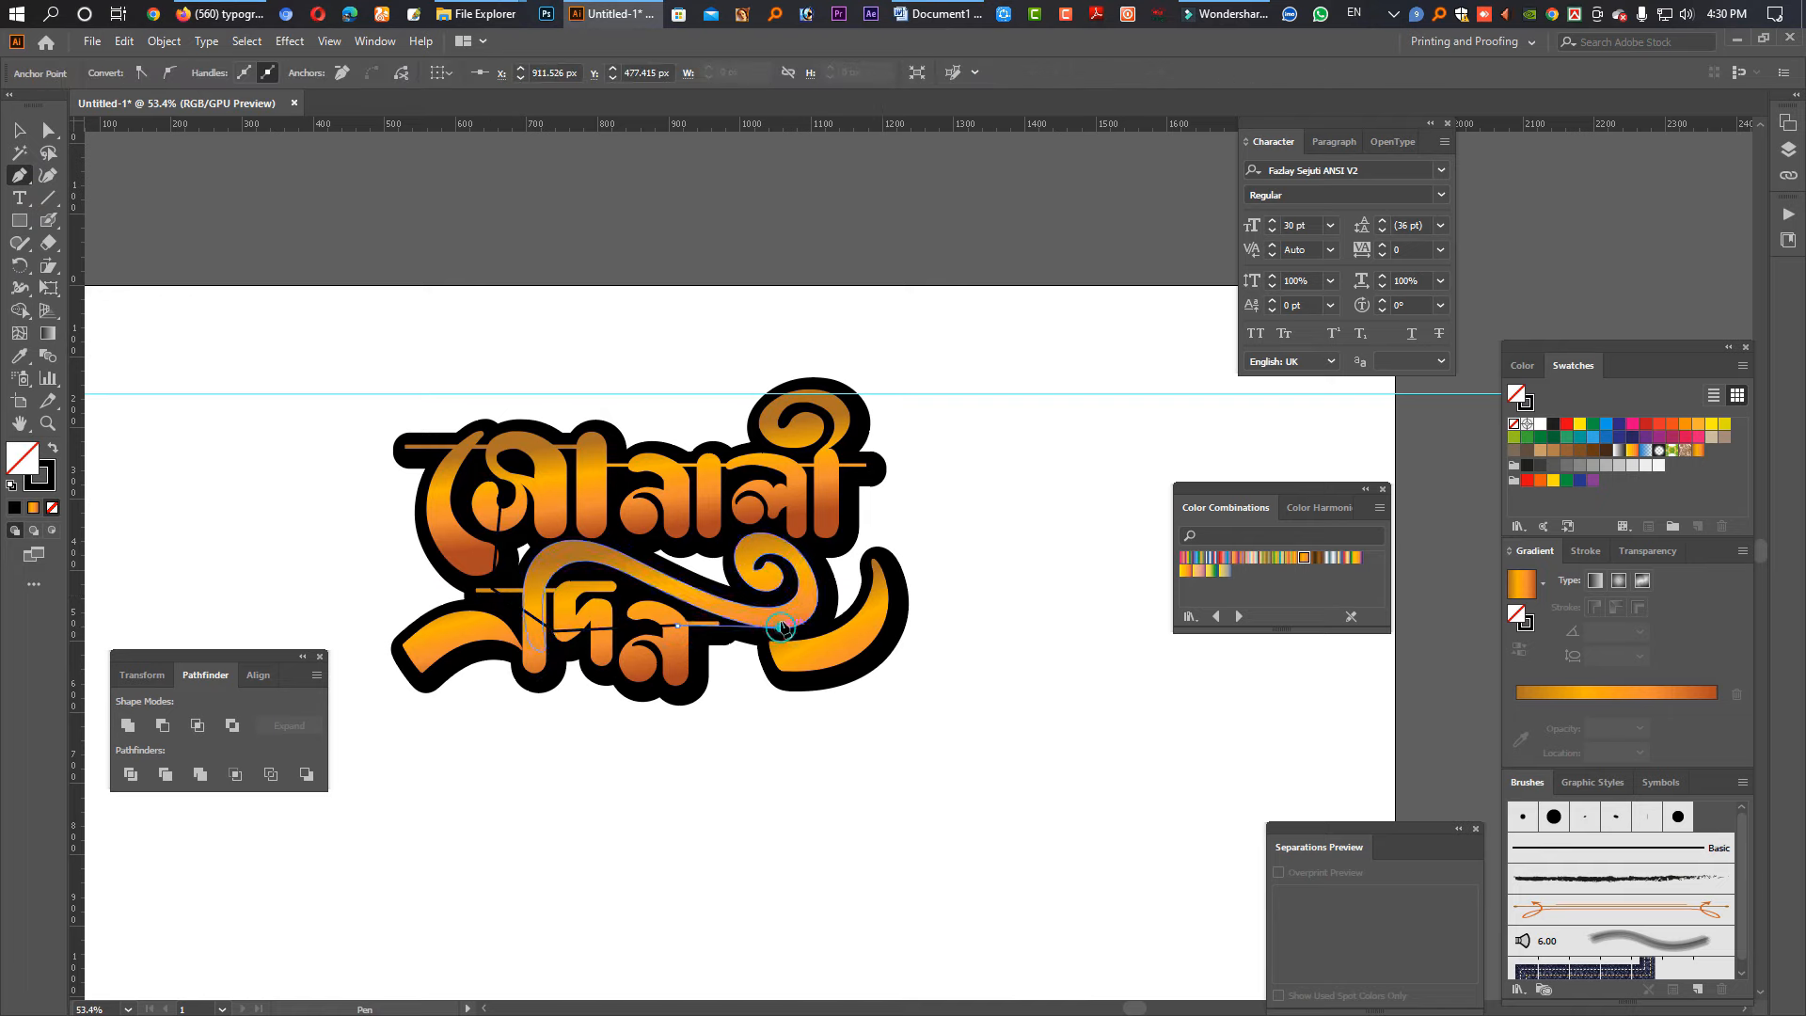
pyautogui.click(733, 465)
pyautogui.click(500, 500)
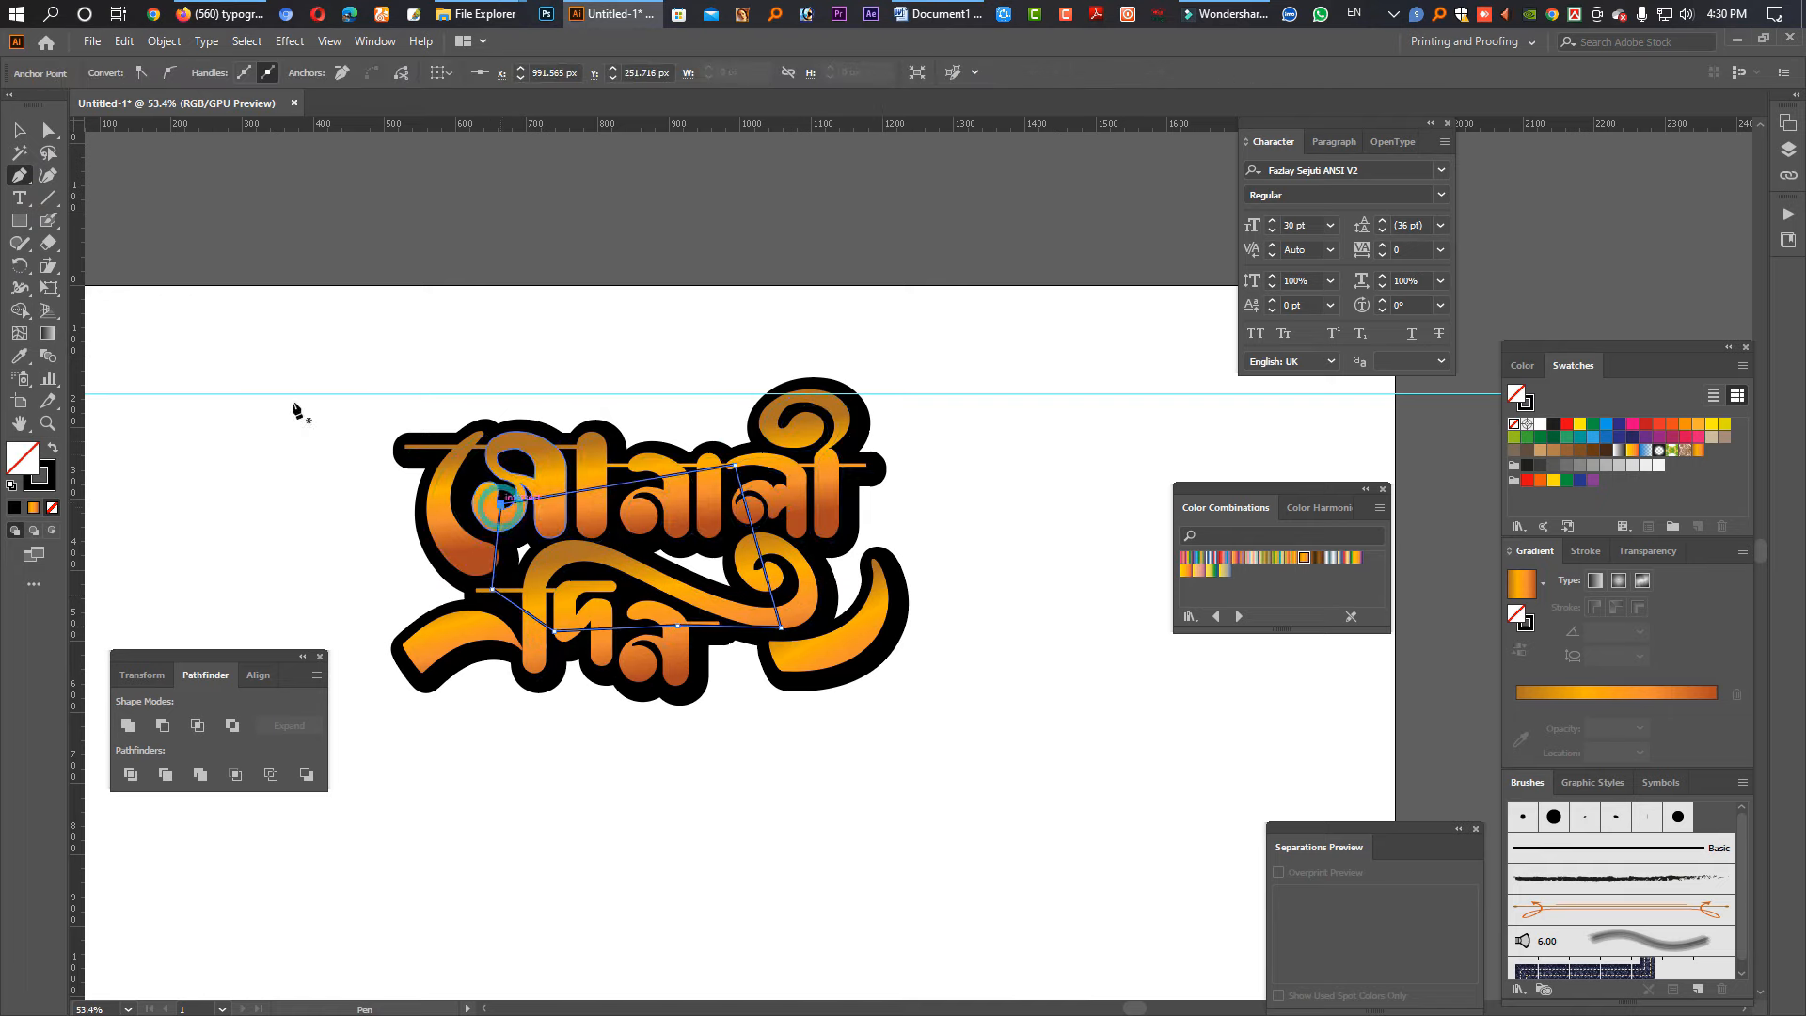
# Step: Swap the polygon to a black fill without stroke and send it behind the lettering
pyautogui.press('v')
pyautogui.click(51, 452)
pyautogui.hotkey('ctrl', 'shift', '[')
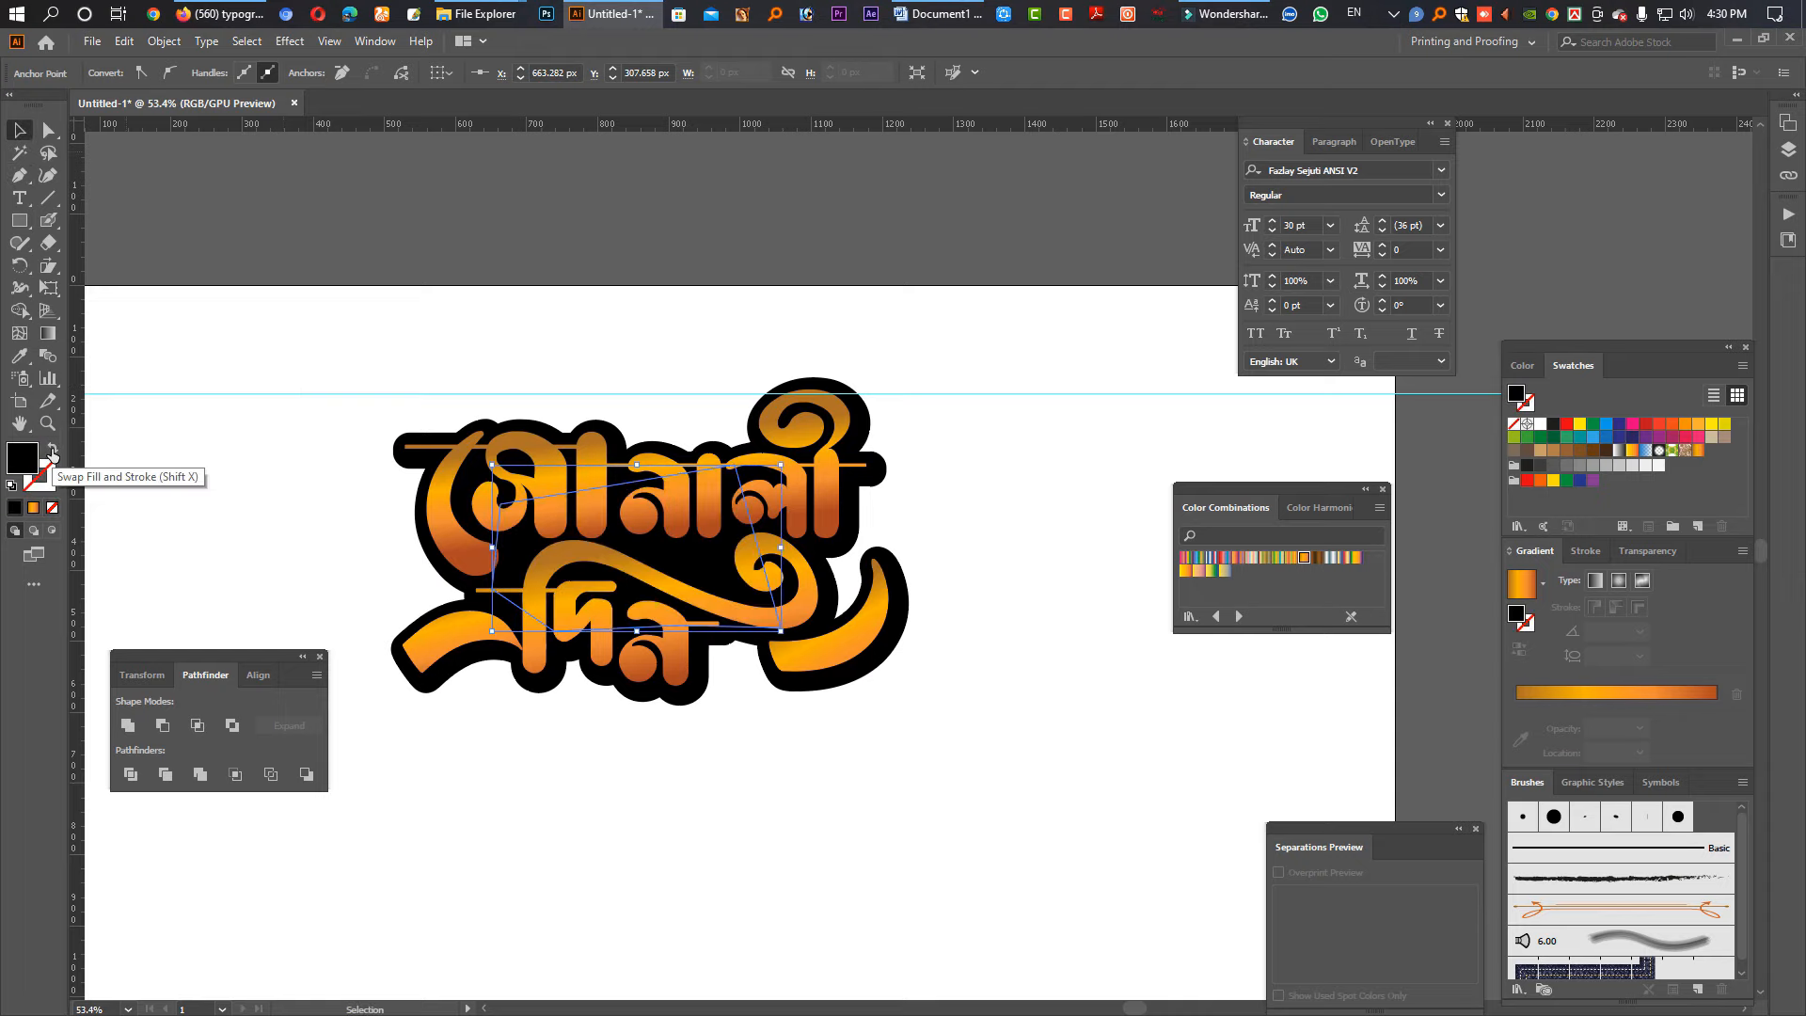
pyautogui.click(750, 772)
# Step: Shear the complete lettering with its black backing vertically so it slants slightly upward to the right
pyautogui.press('Tab')
pyautogui.scroll(-2, 931, 743)
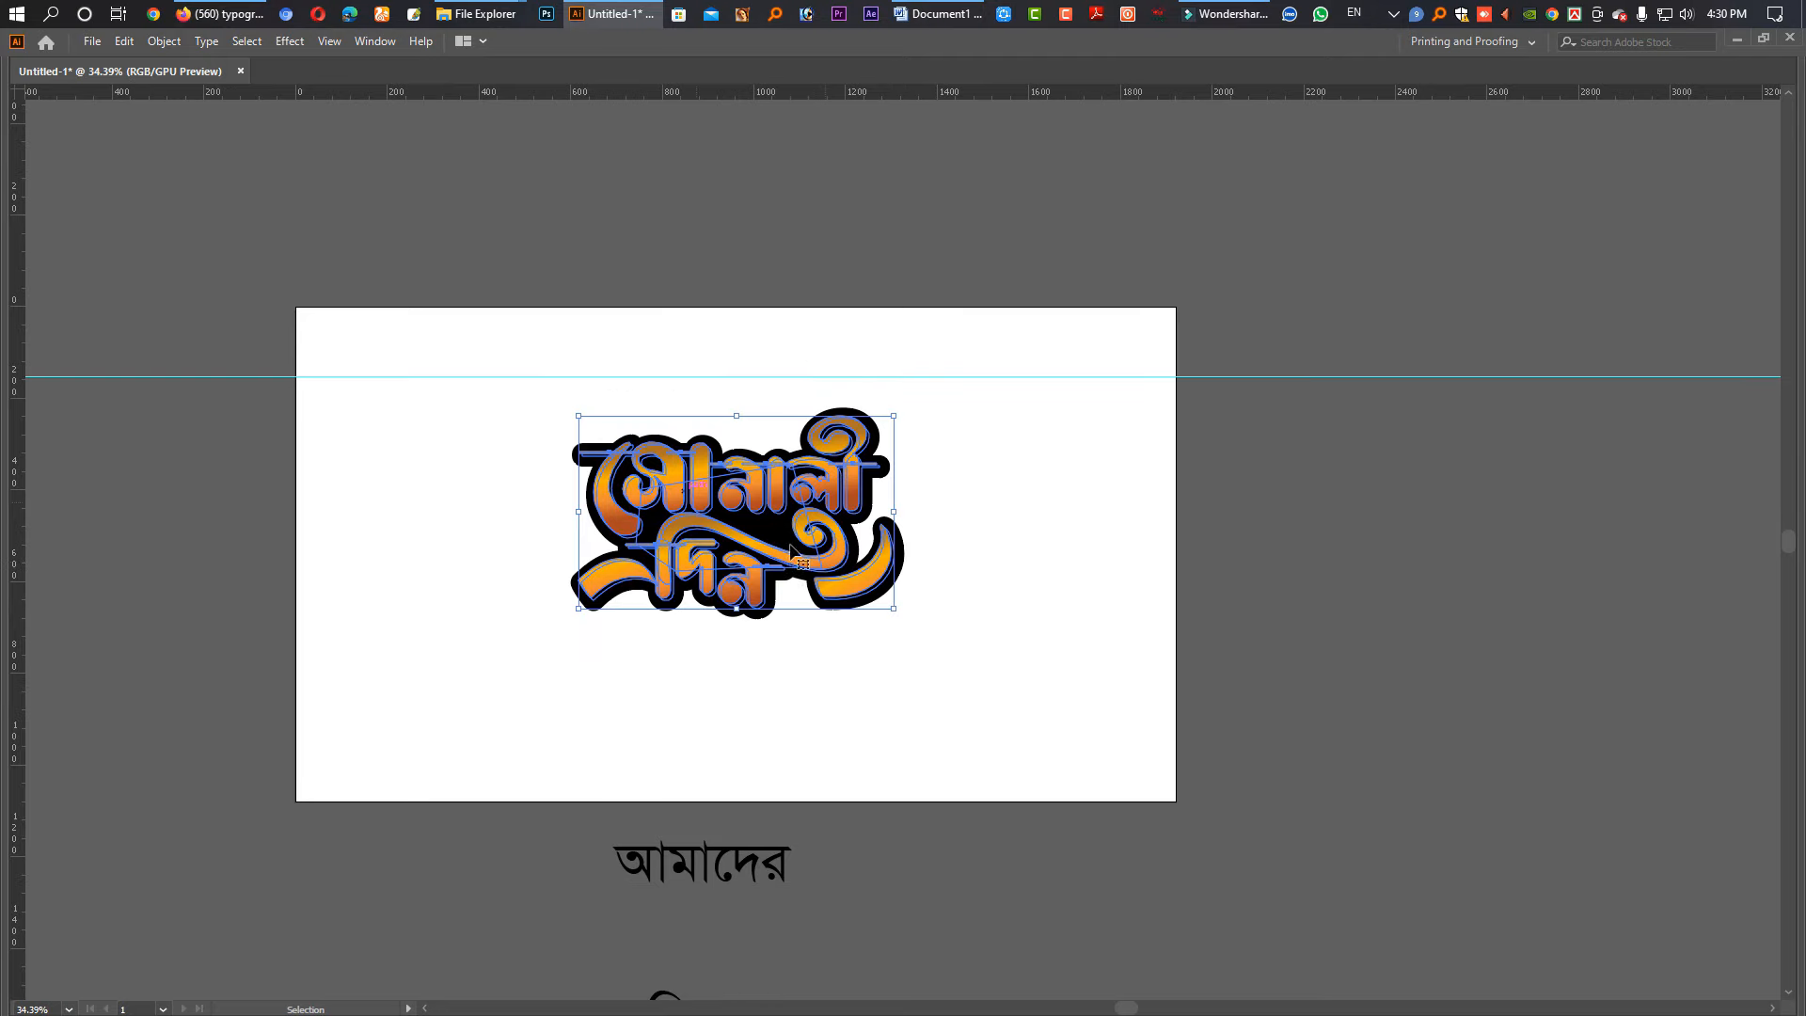
pyautogui.press('Tab')
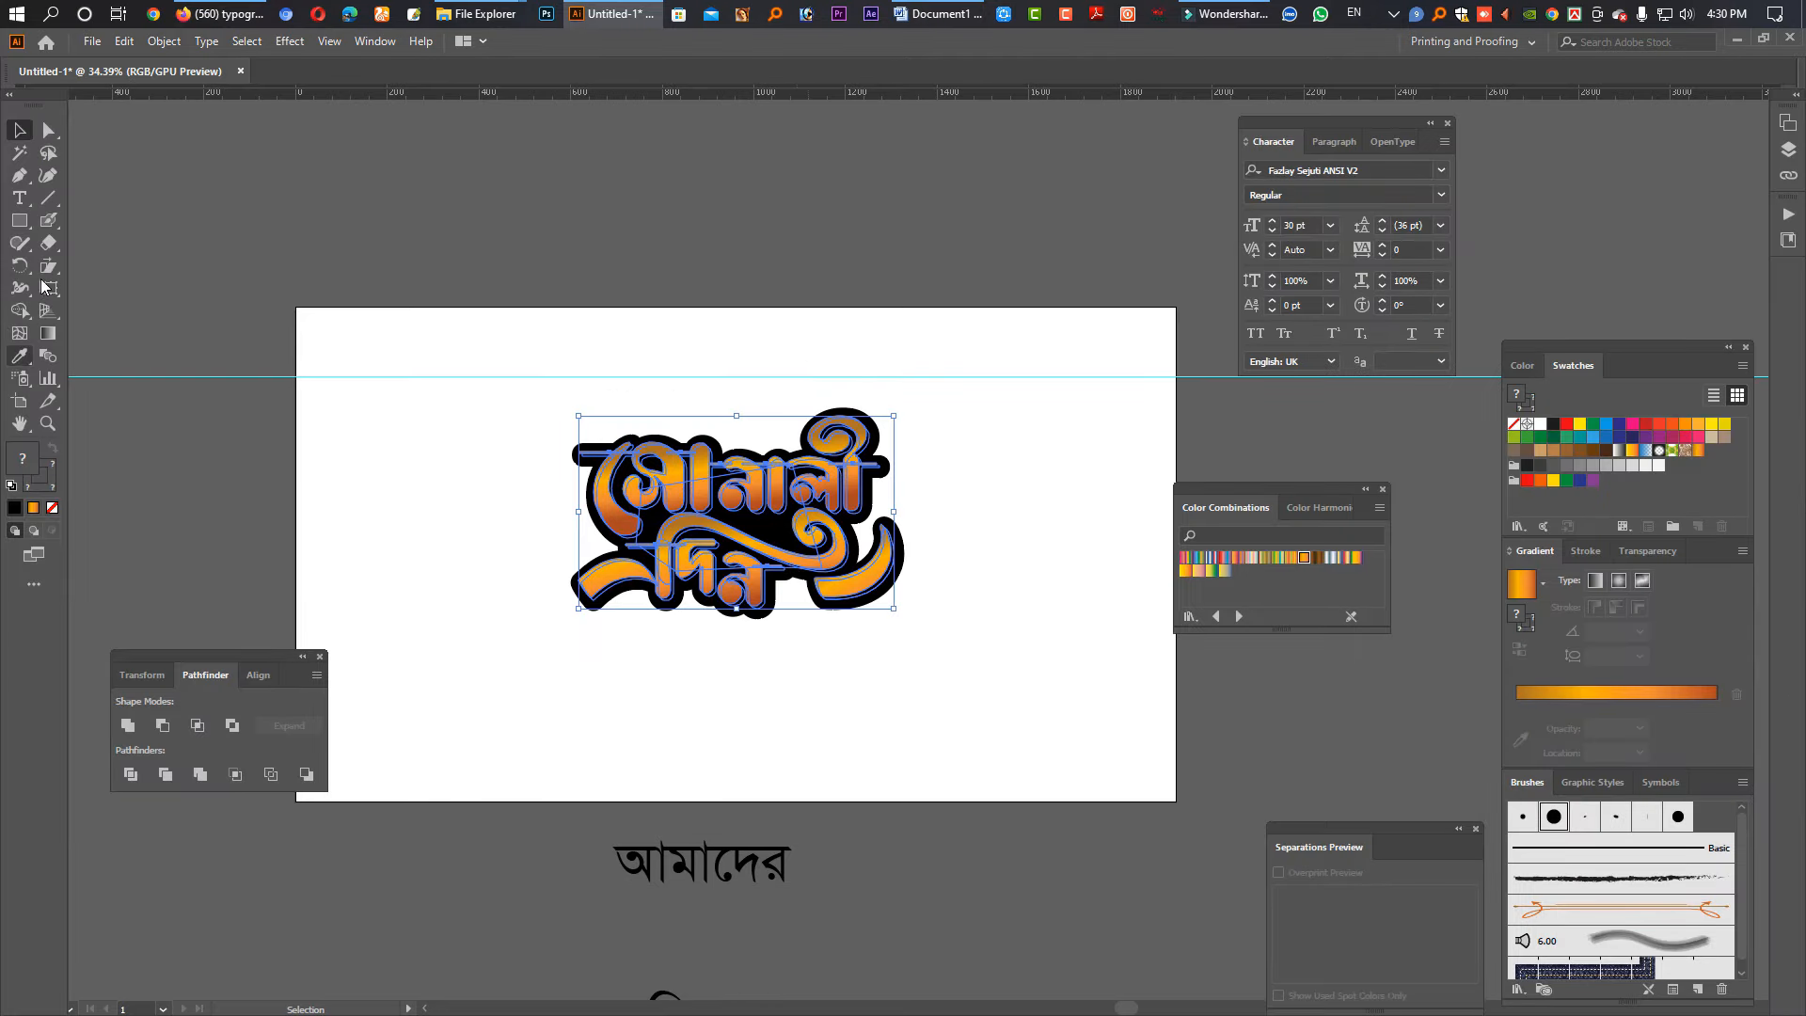
pyautogui.moveTo(901, 516)
pyautogui.mouseDown()
pyautogui.moveTo(914, 510)
pyautogui.moveTo(894, 546)
pyautogui.mouseUp()
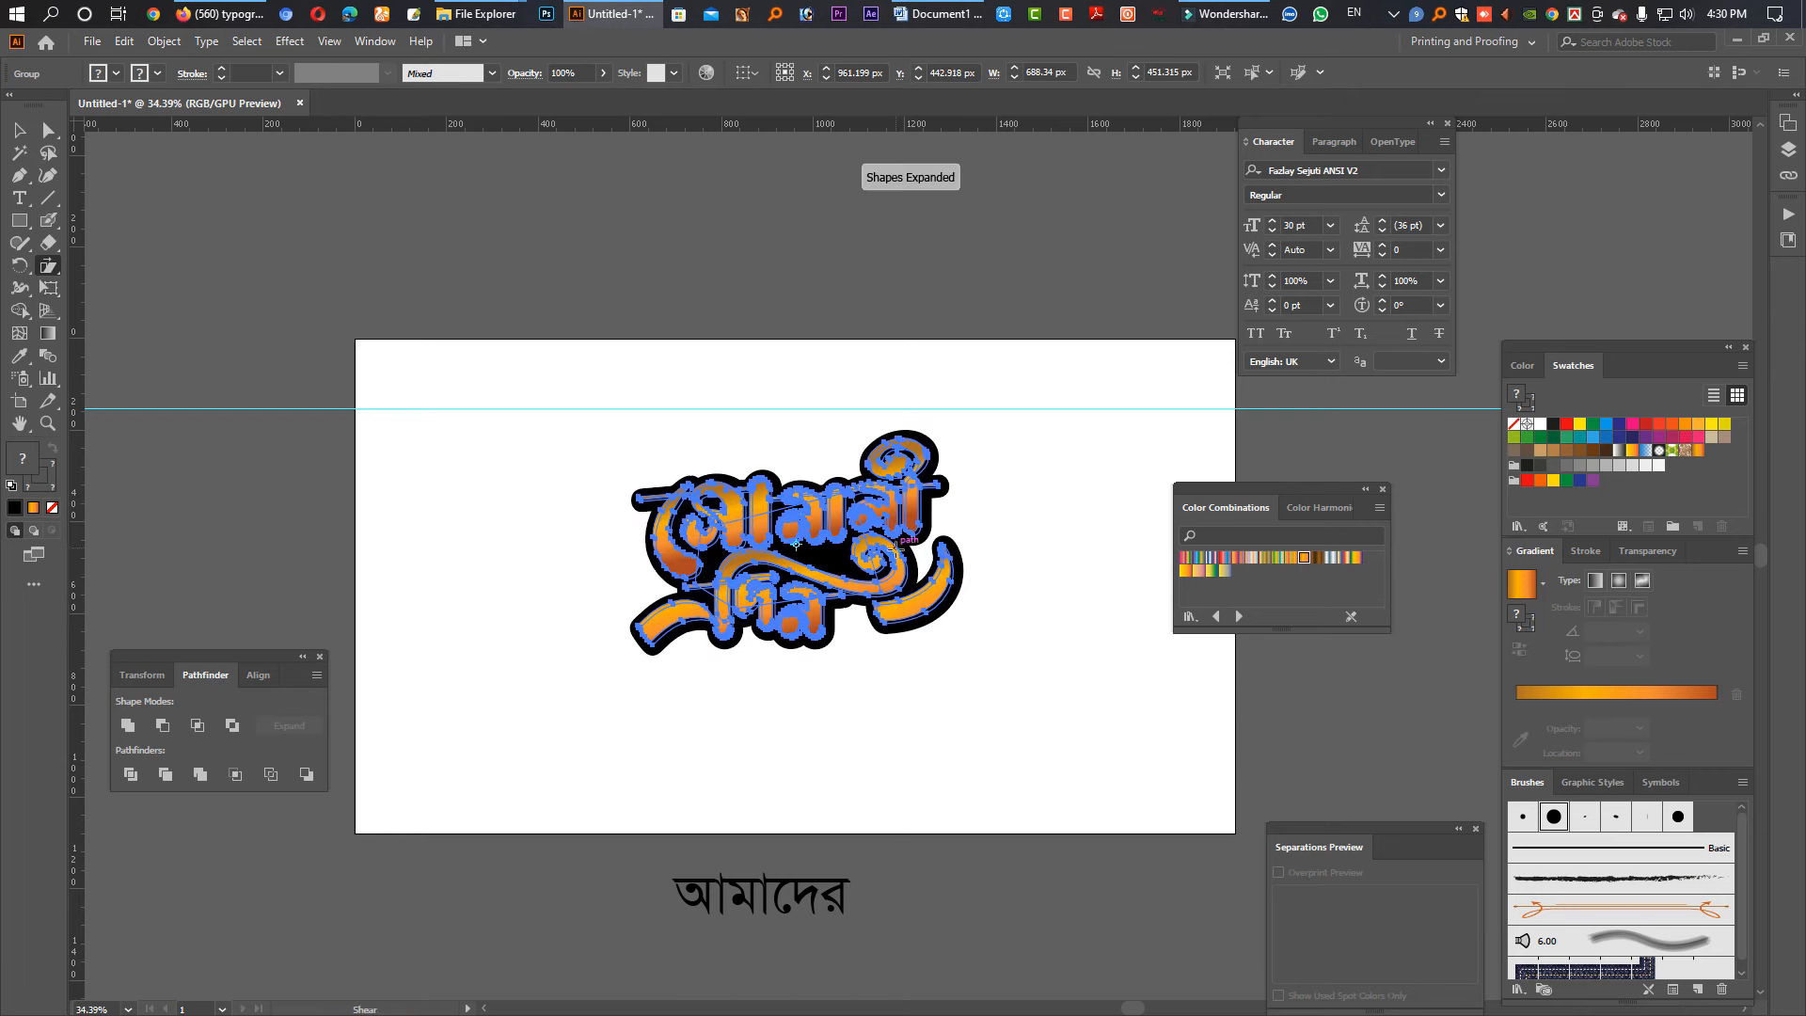
pyautogui.click(19, 130)
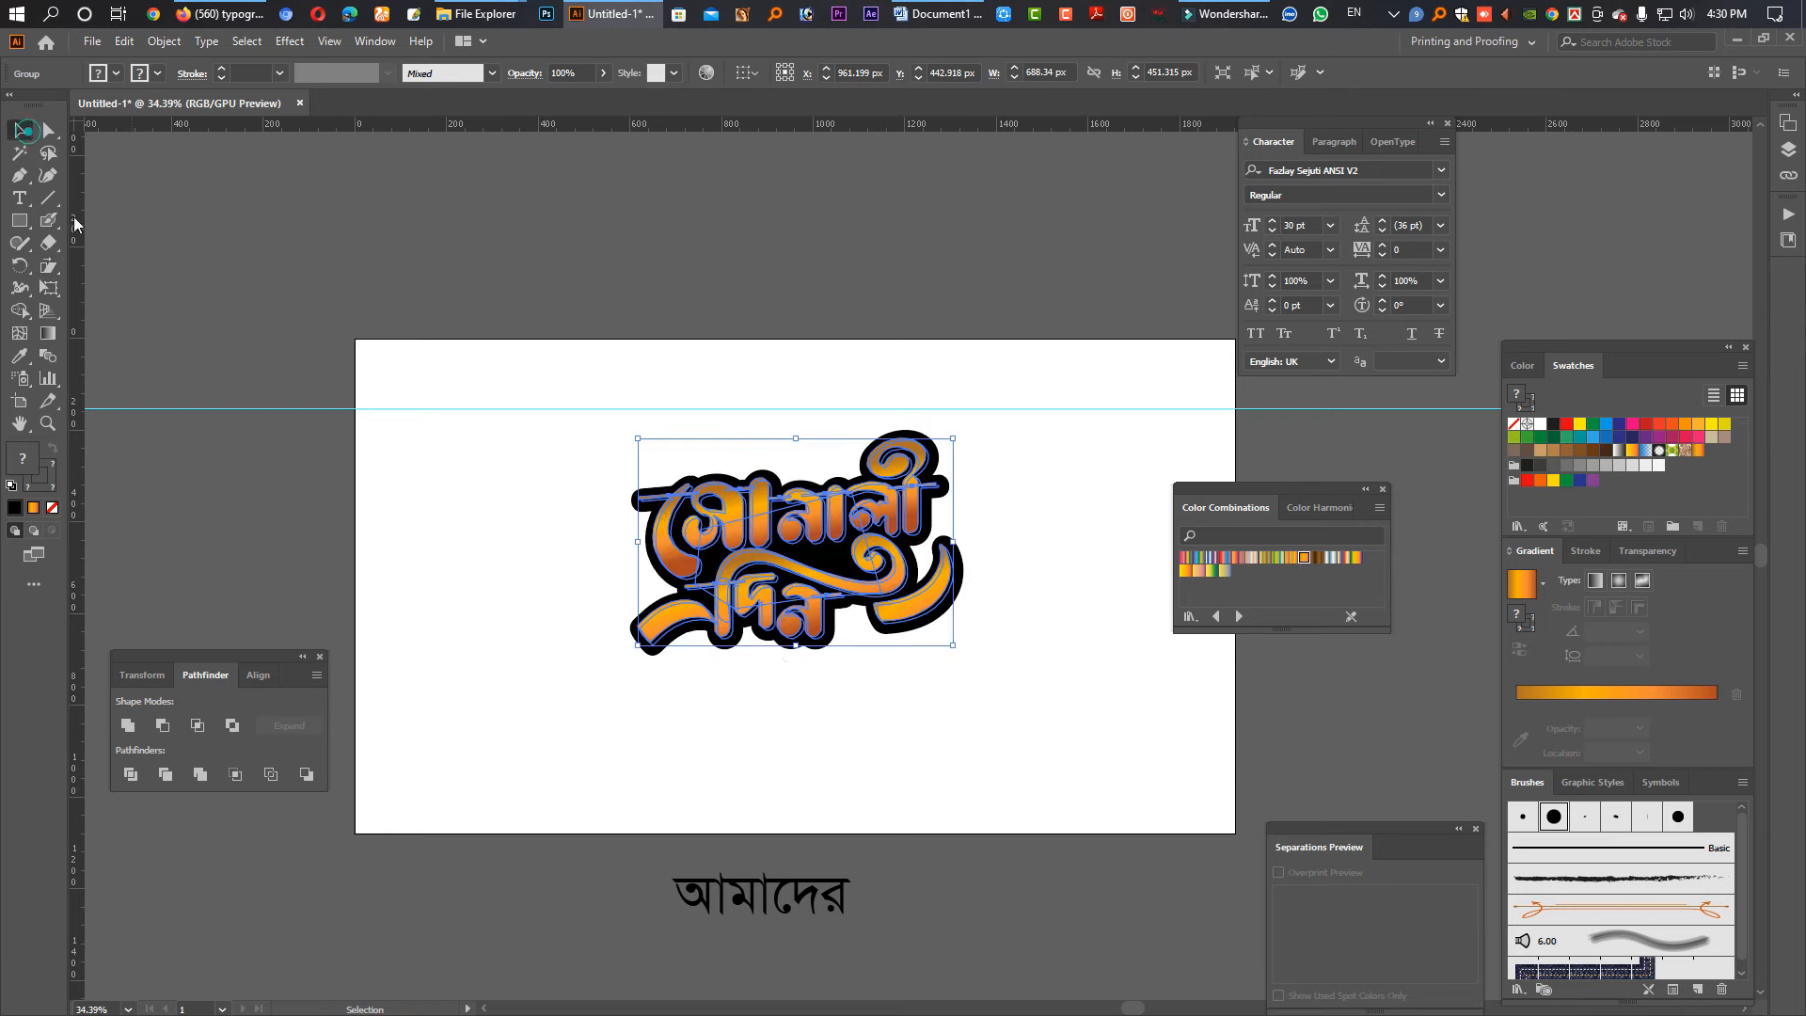
pyautogui.click(786, 663)
# Step: Move the word আমাদের above the সোনালী দিন lettering and set its font to Shobuj Nolua ANSI V2
pyautogui.click(803, 905)
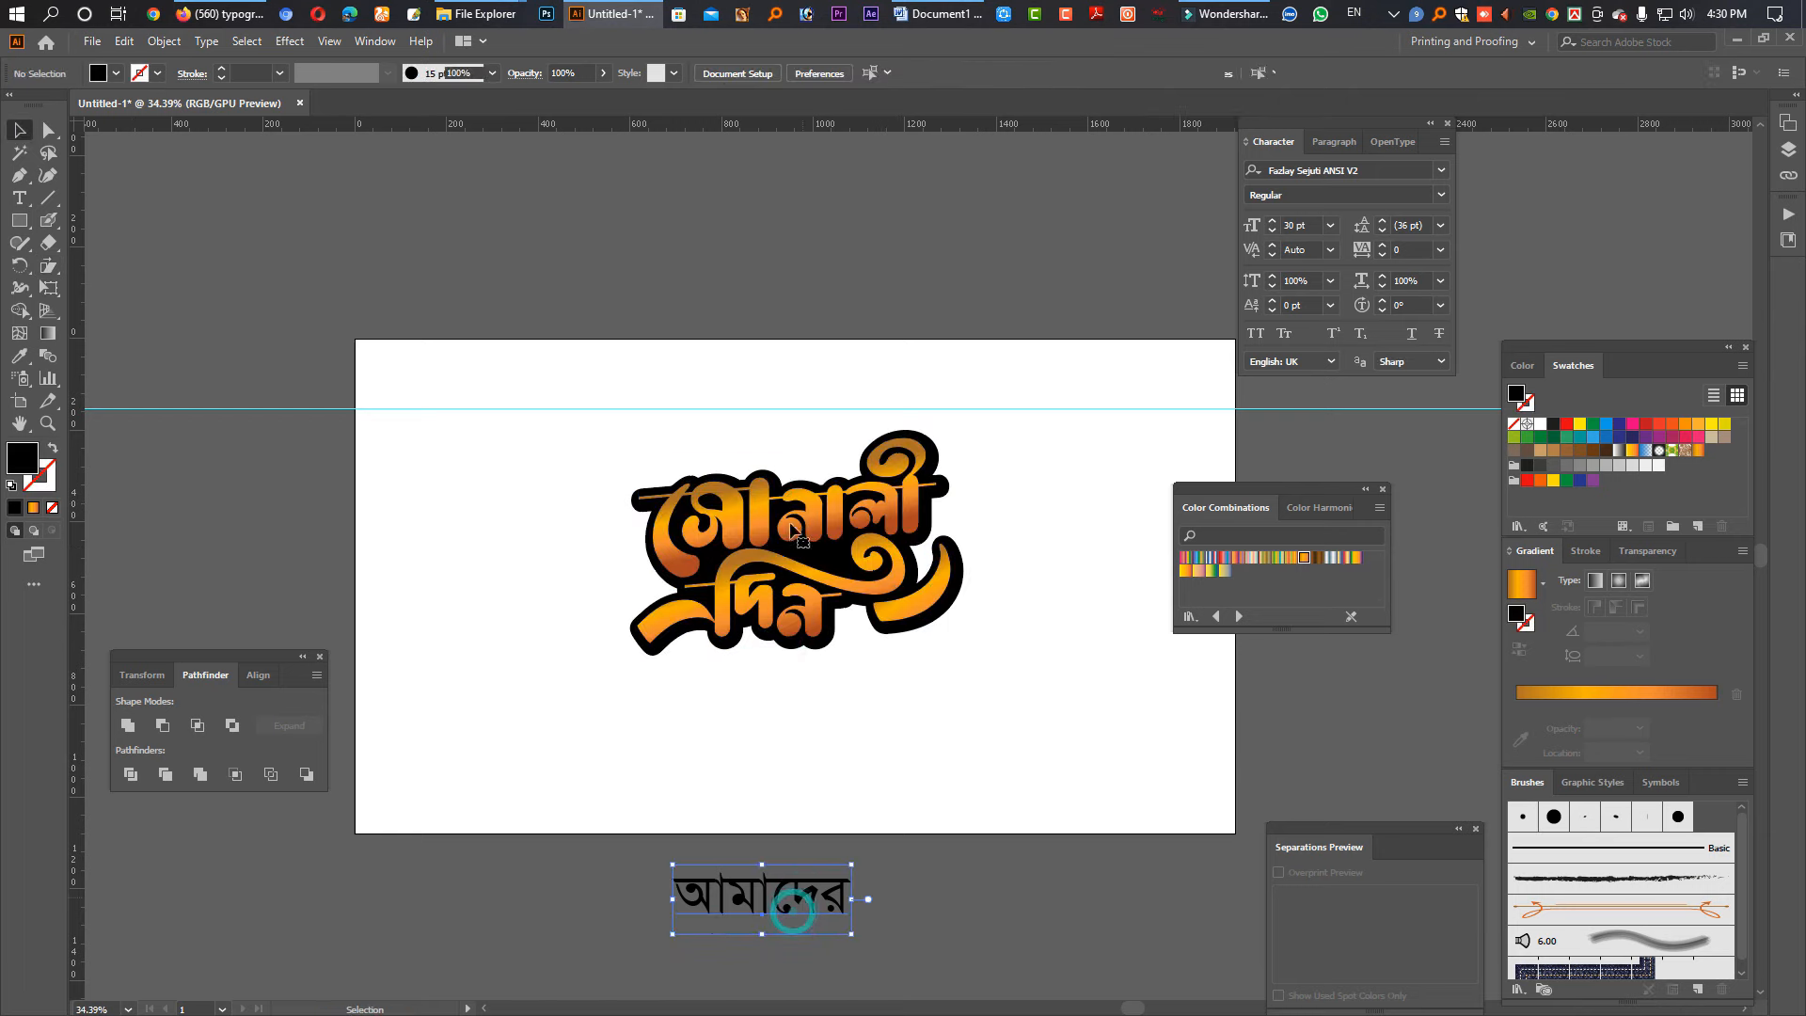
pyautogui.moveTo(805, 919); pyautogui.dragTo(834, 456)
pyautogui.click(1332, 170)
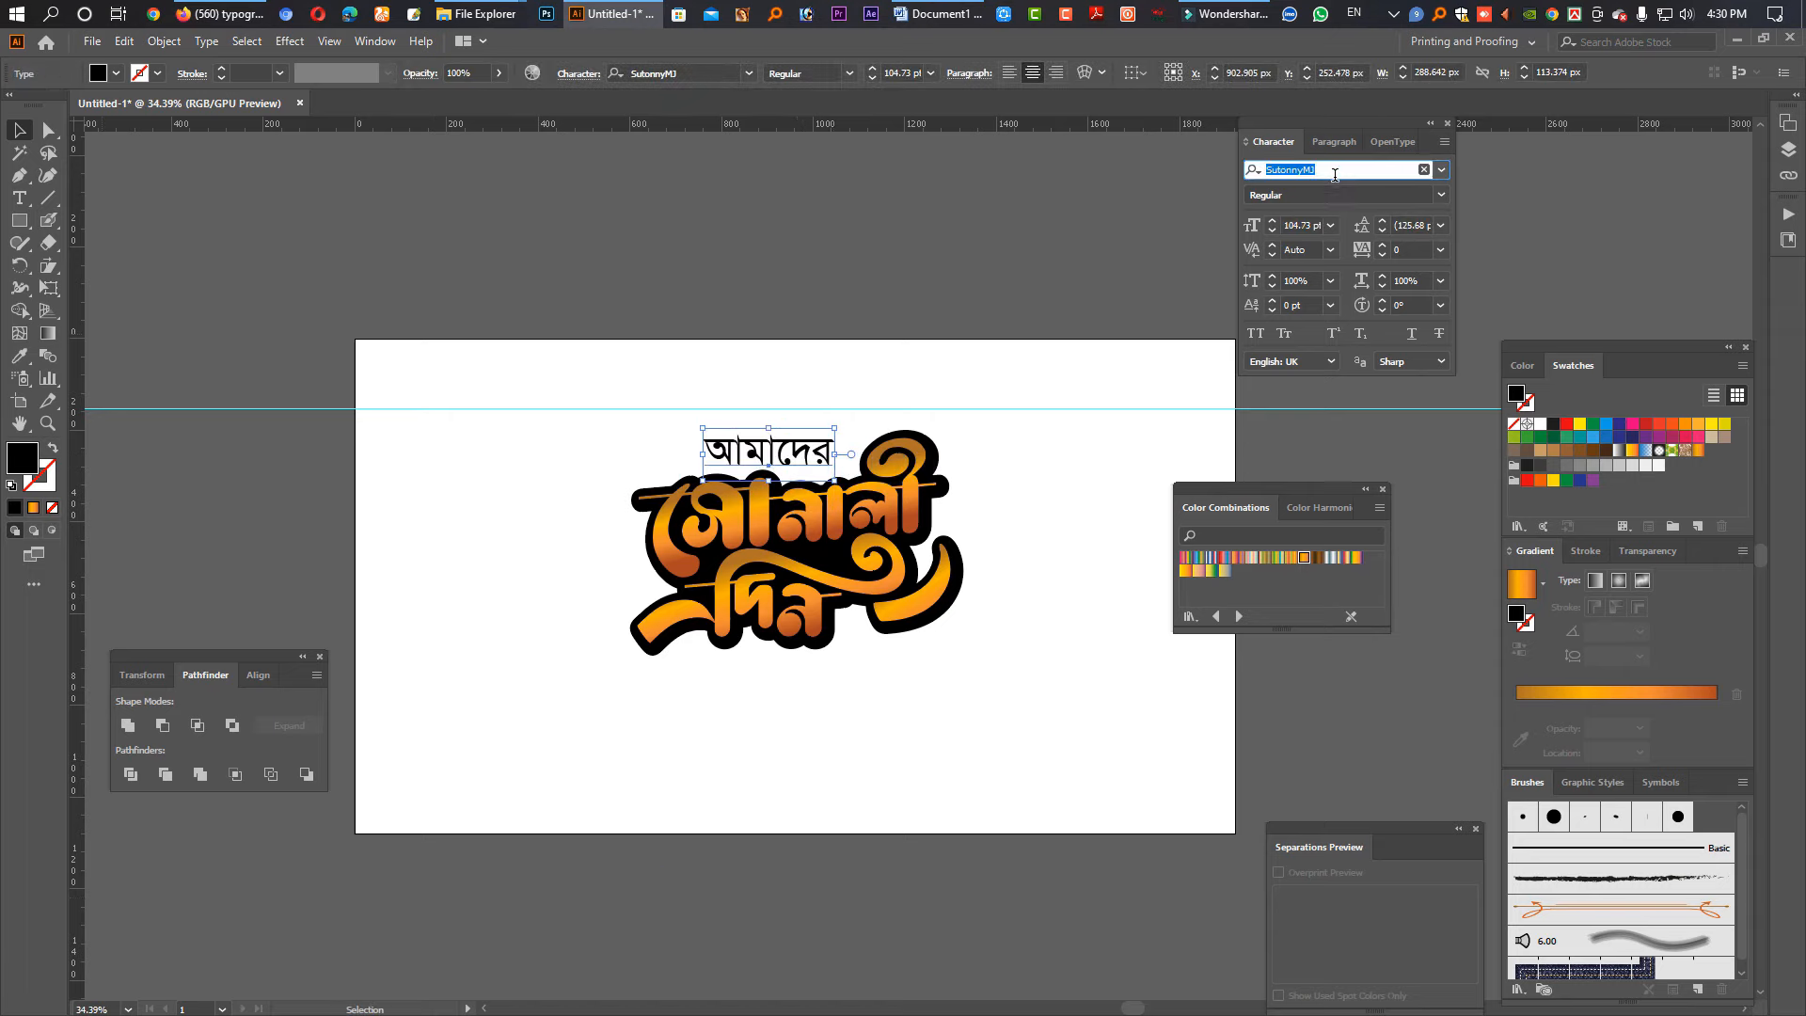
pyautogui.write('Sh')
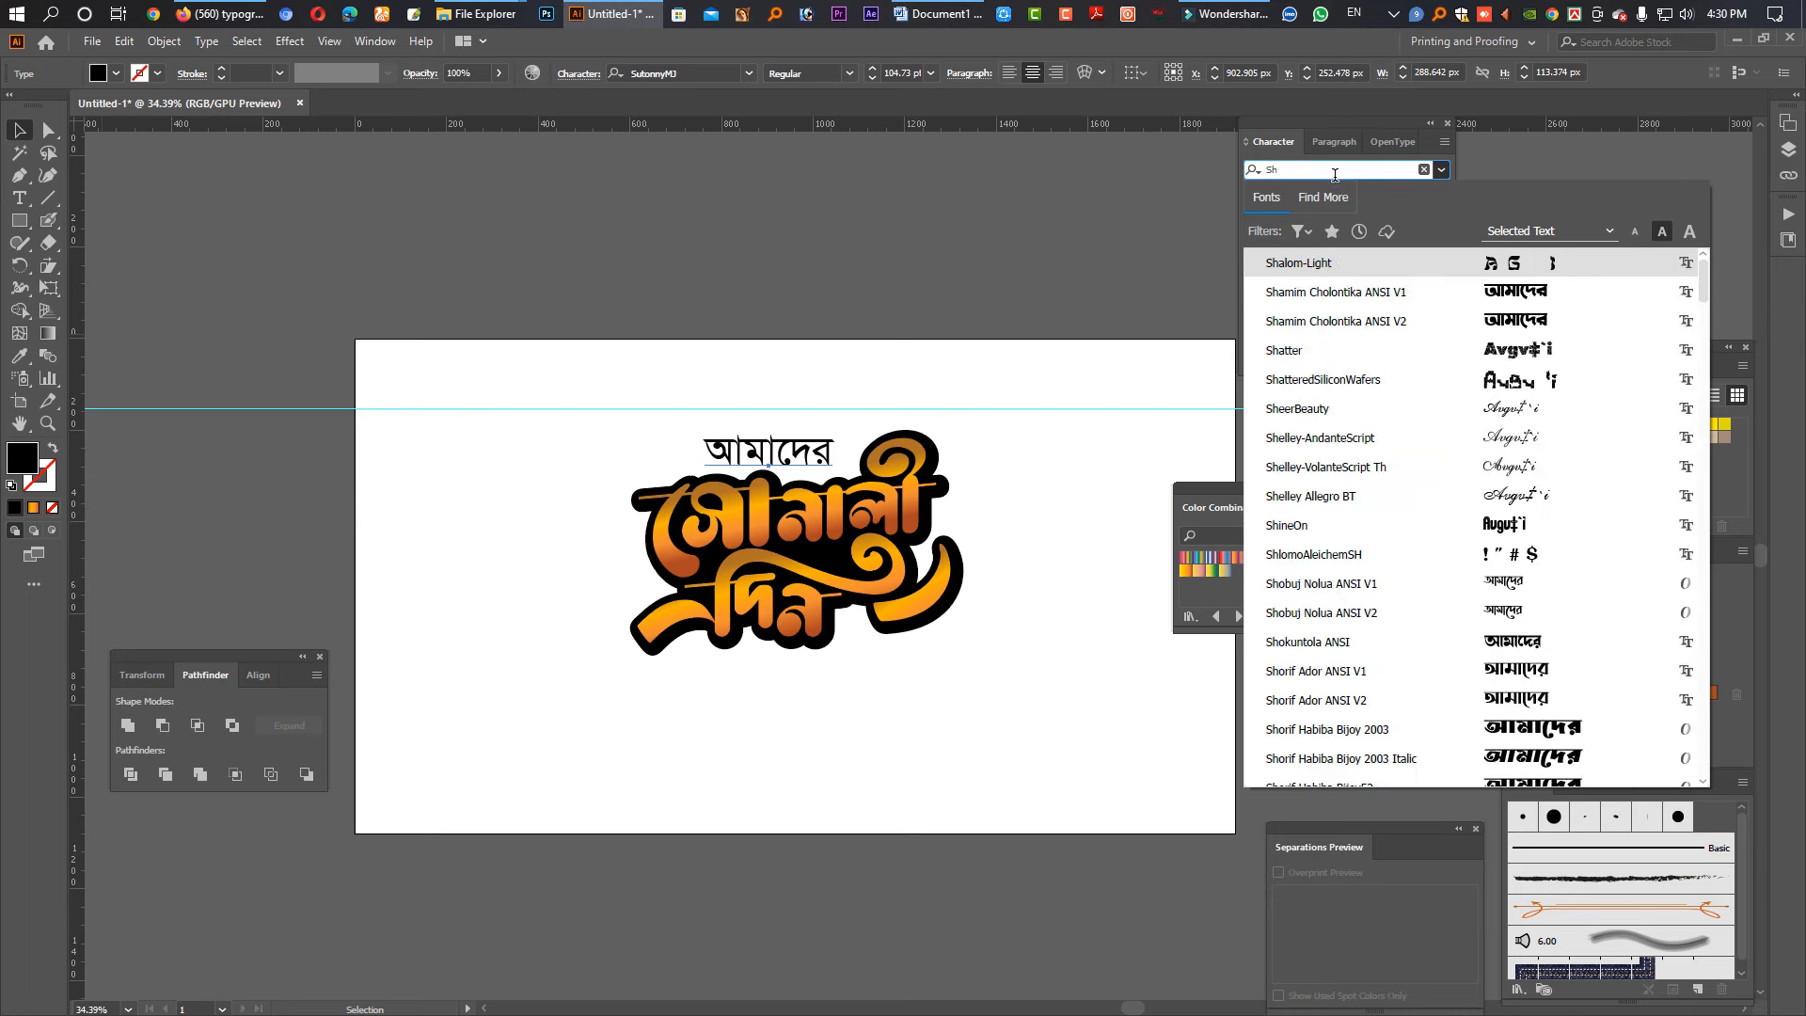
pyautogui.click(1335, 612)
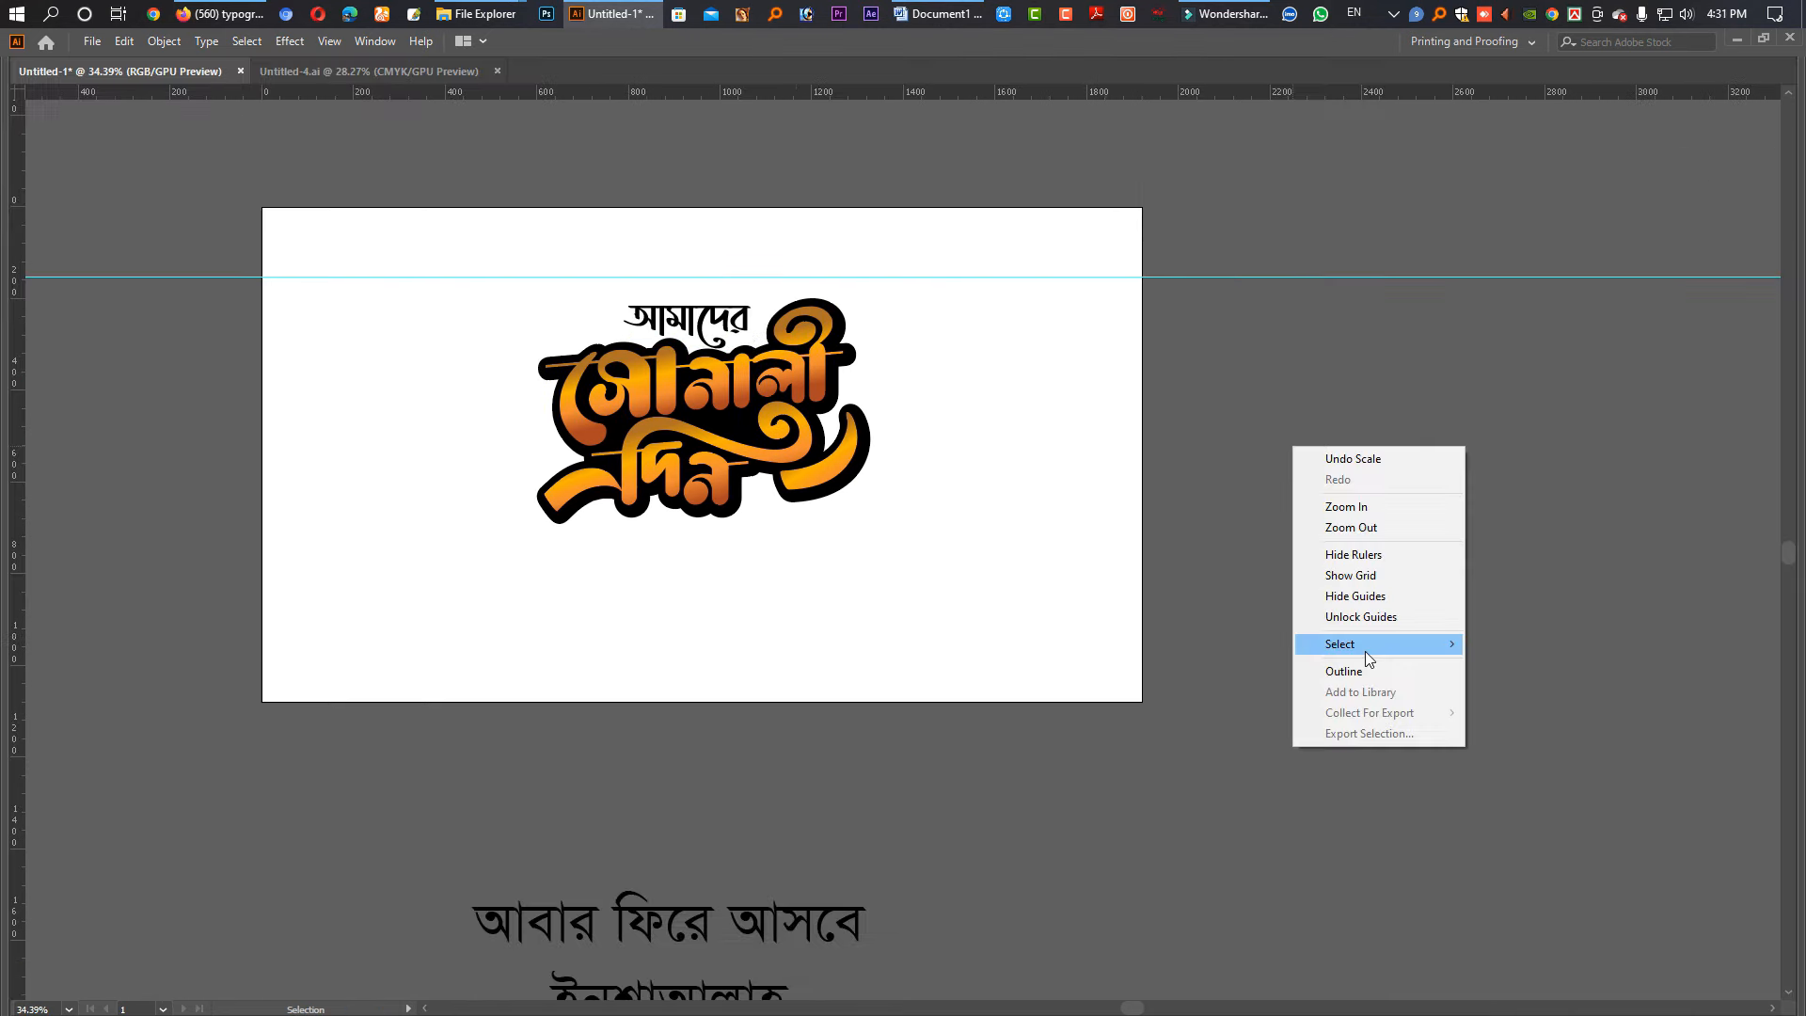
# Step: Unlock the guides and delete the horizontal guide crossing the artboard
pyautogui.click(1354, 618)
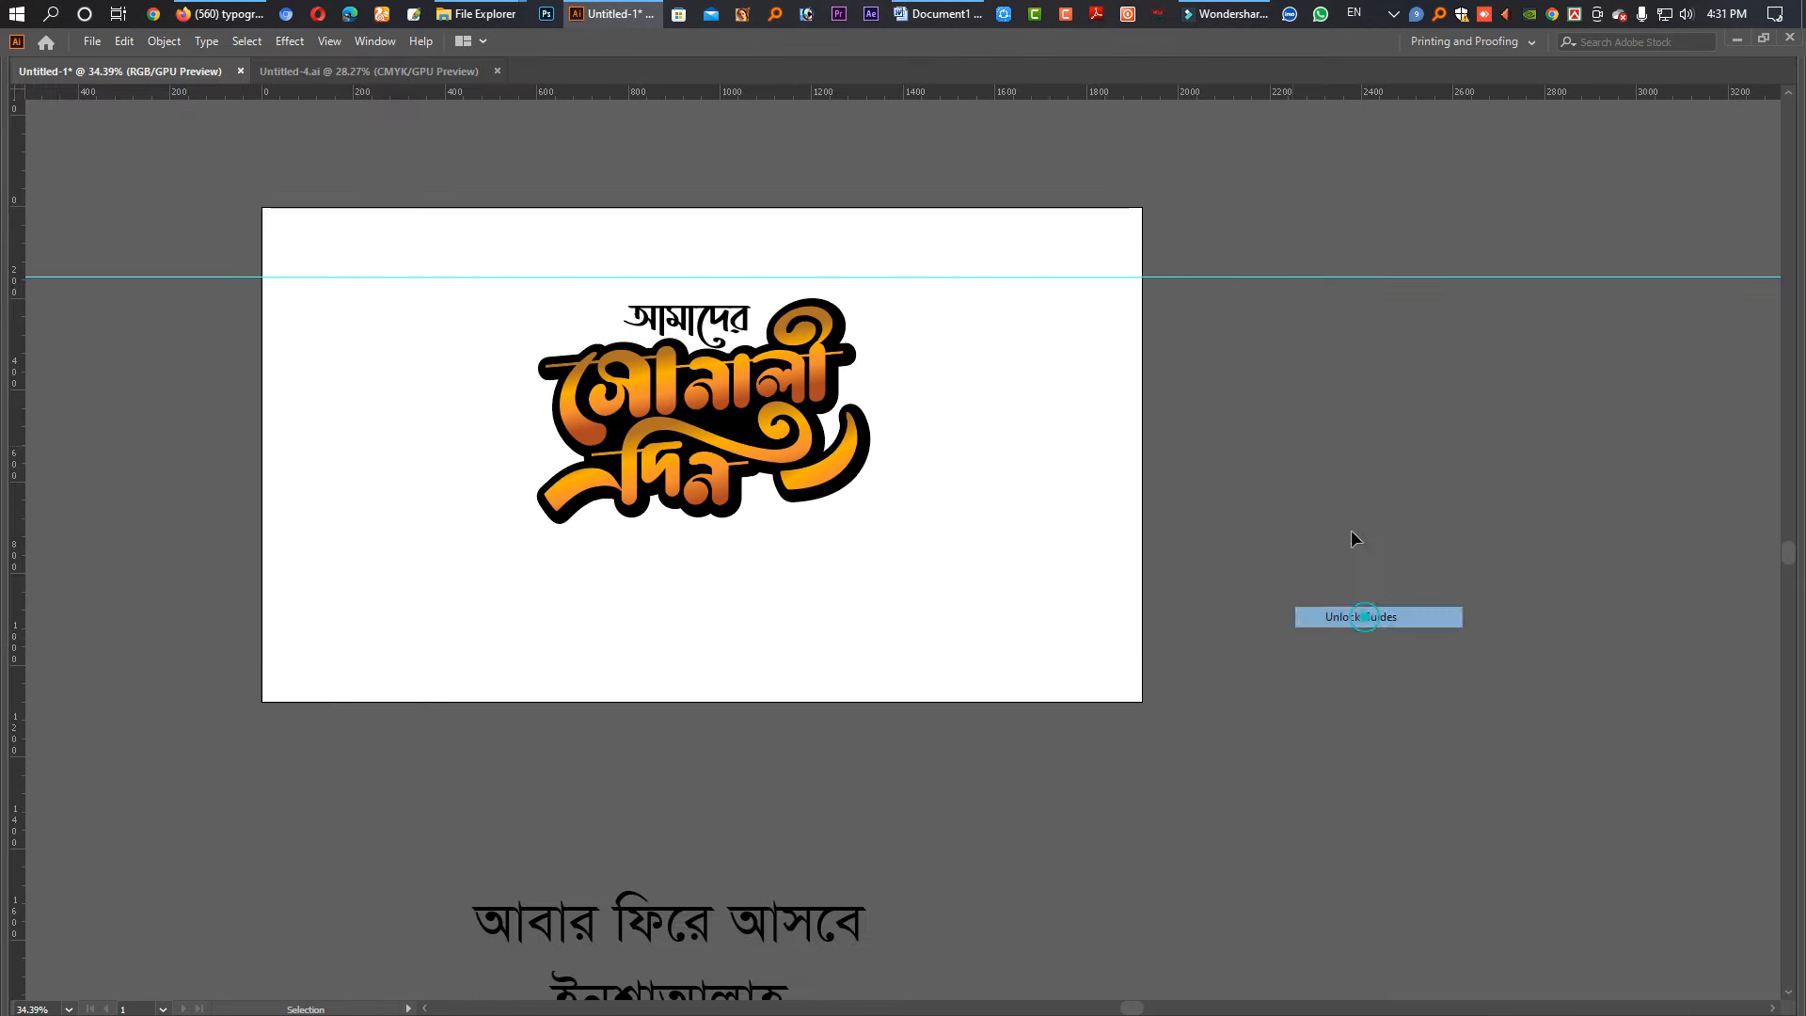
pyautogui.moveTo(1266, 241); pyautogui.dragTo(1341, 353)
pyautogui.press('Delete')
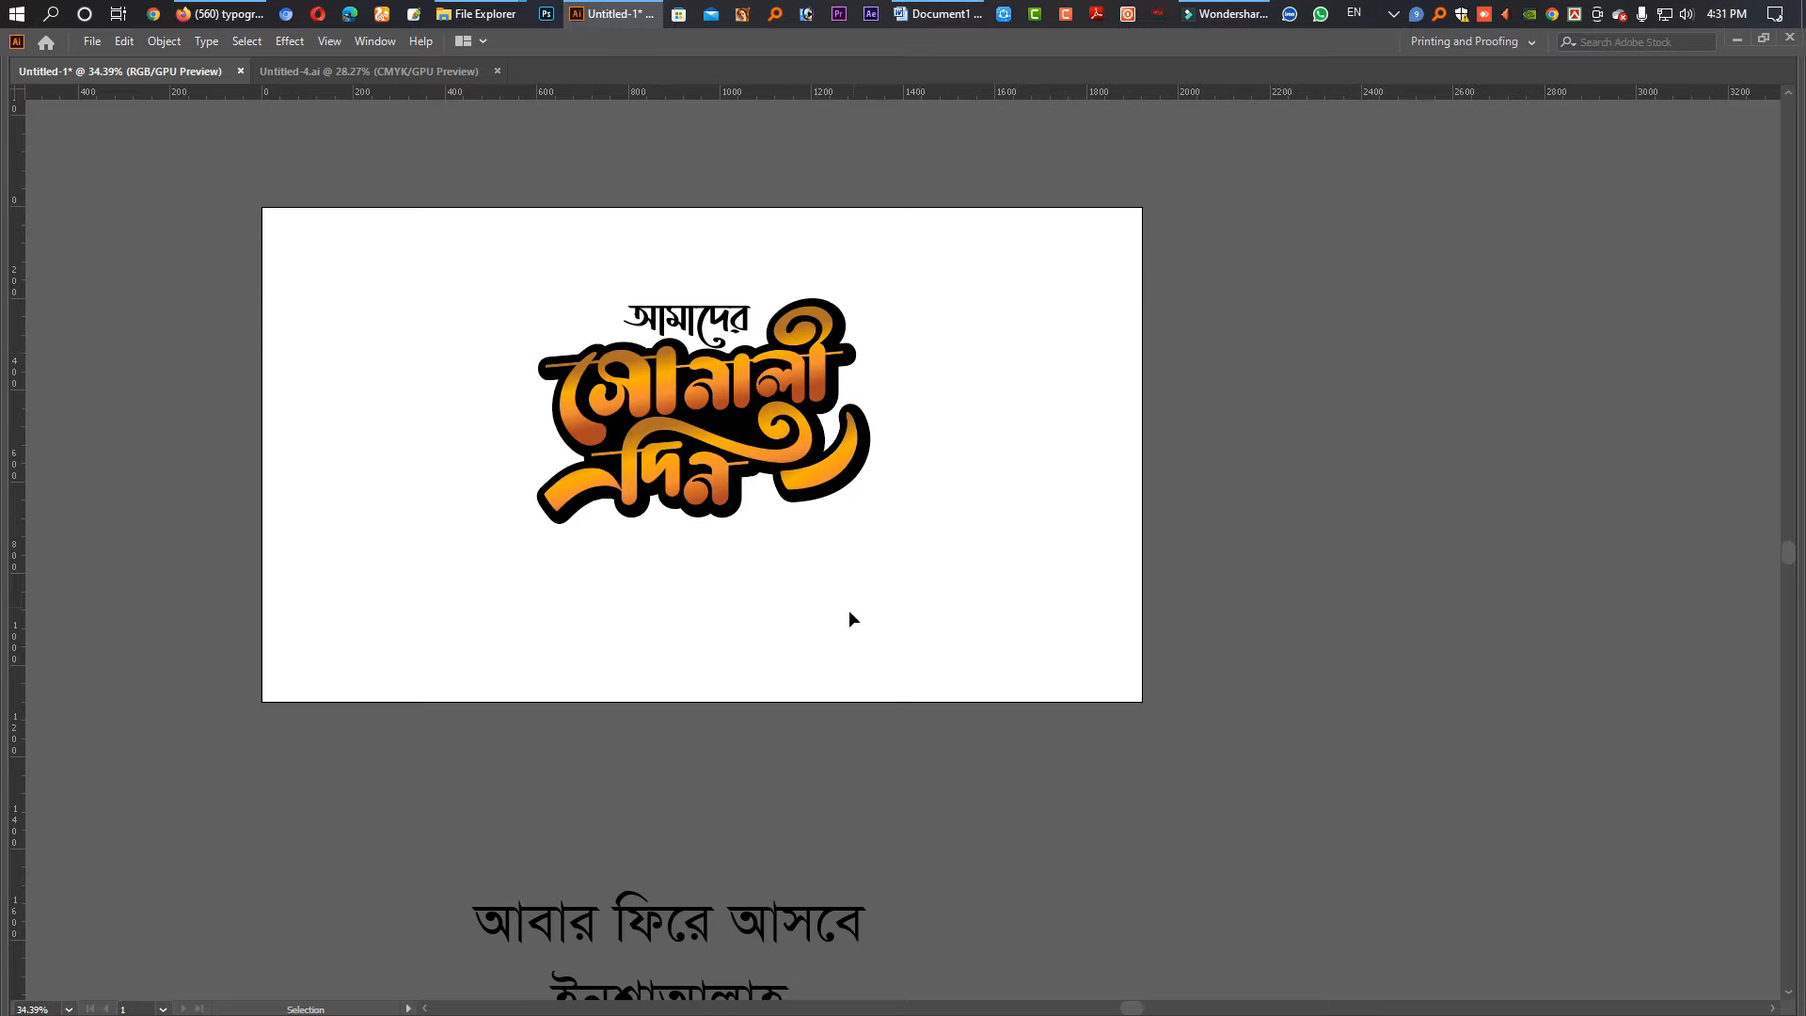
# Step: Move the আবার ফিরে আসবে line below the lettering and set its font to Li Alinur Spandan ANSI V1
pyautogui.moveTo(759, 934); pyautogui.dragTo(797, 582)
pyautogui.press('Tab')
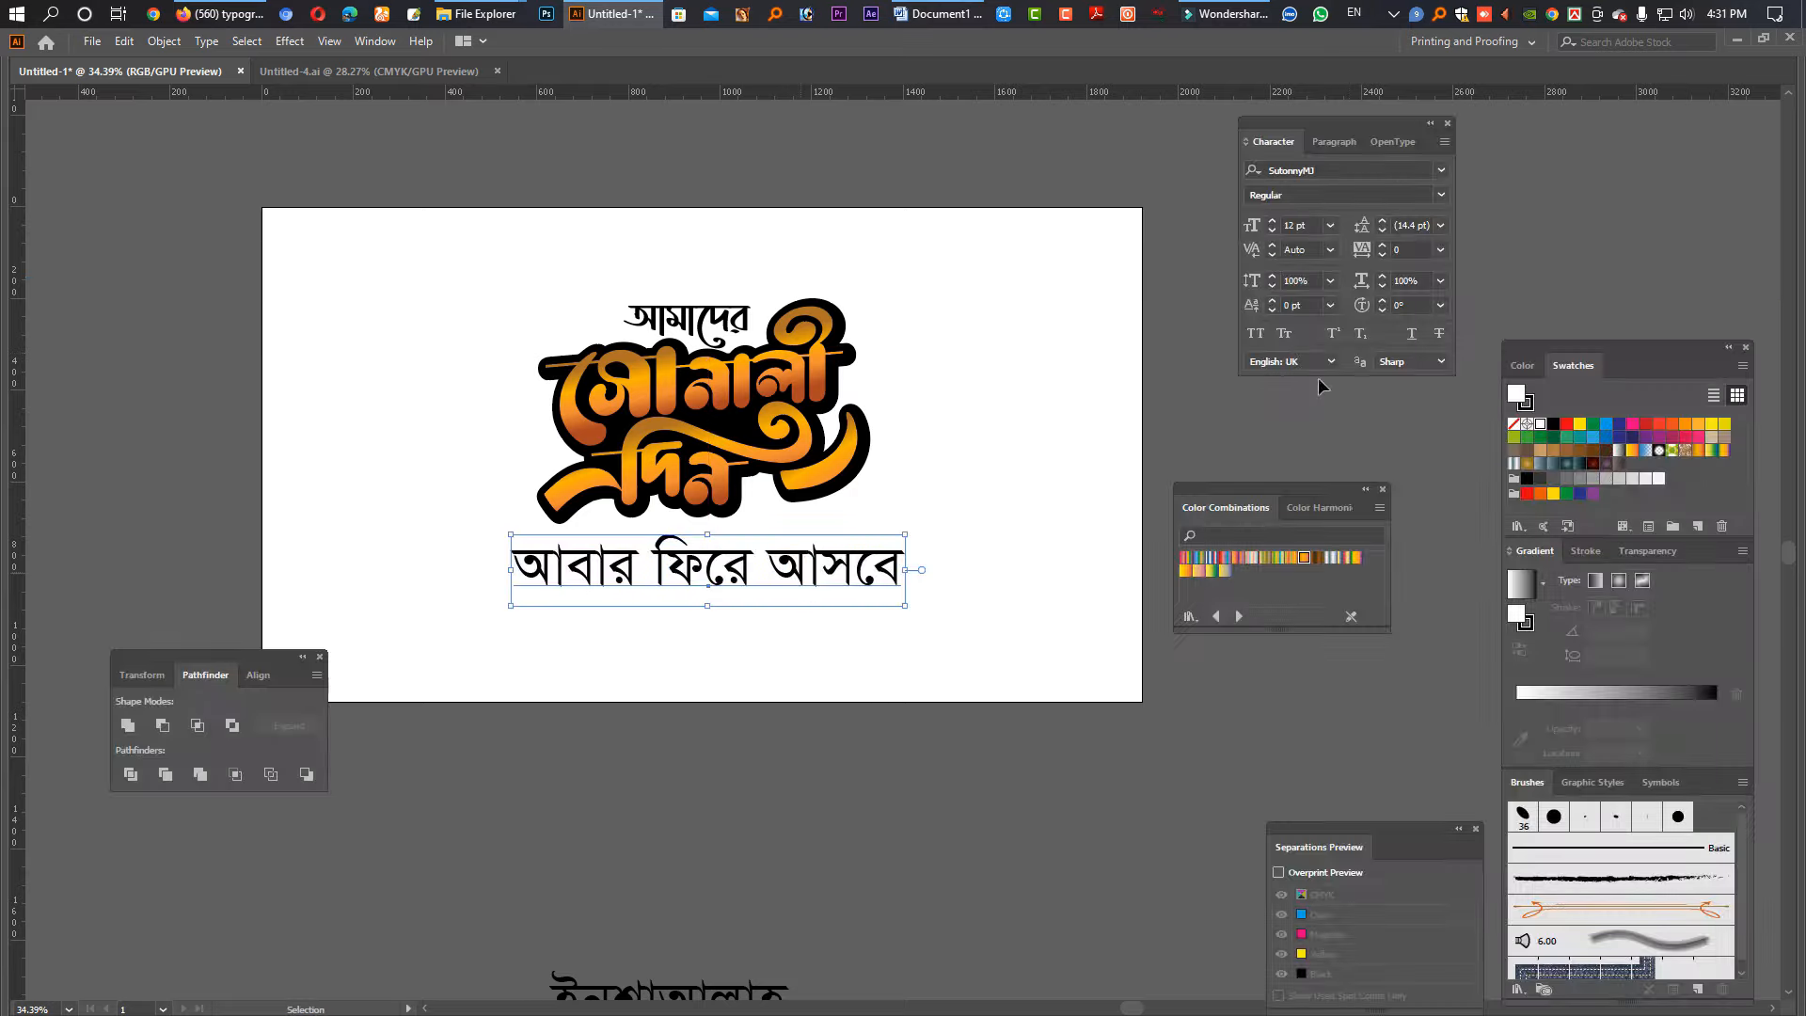
pyautogui.click(1320, 171)
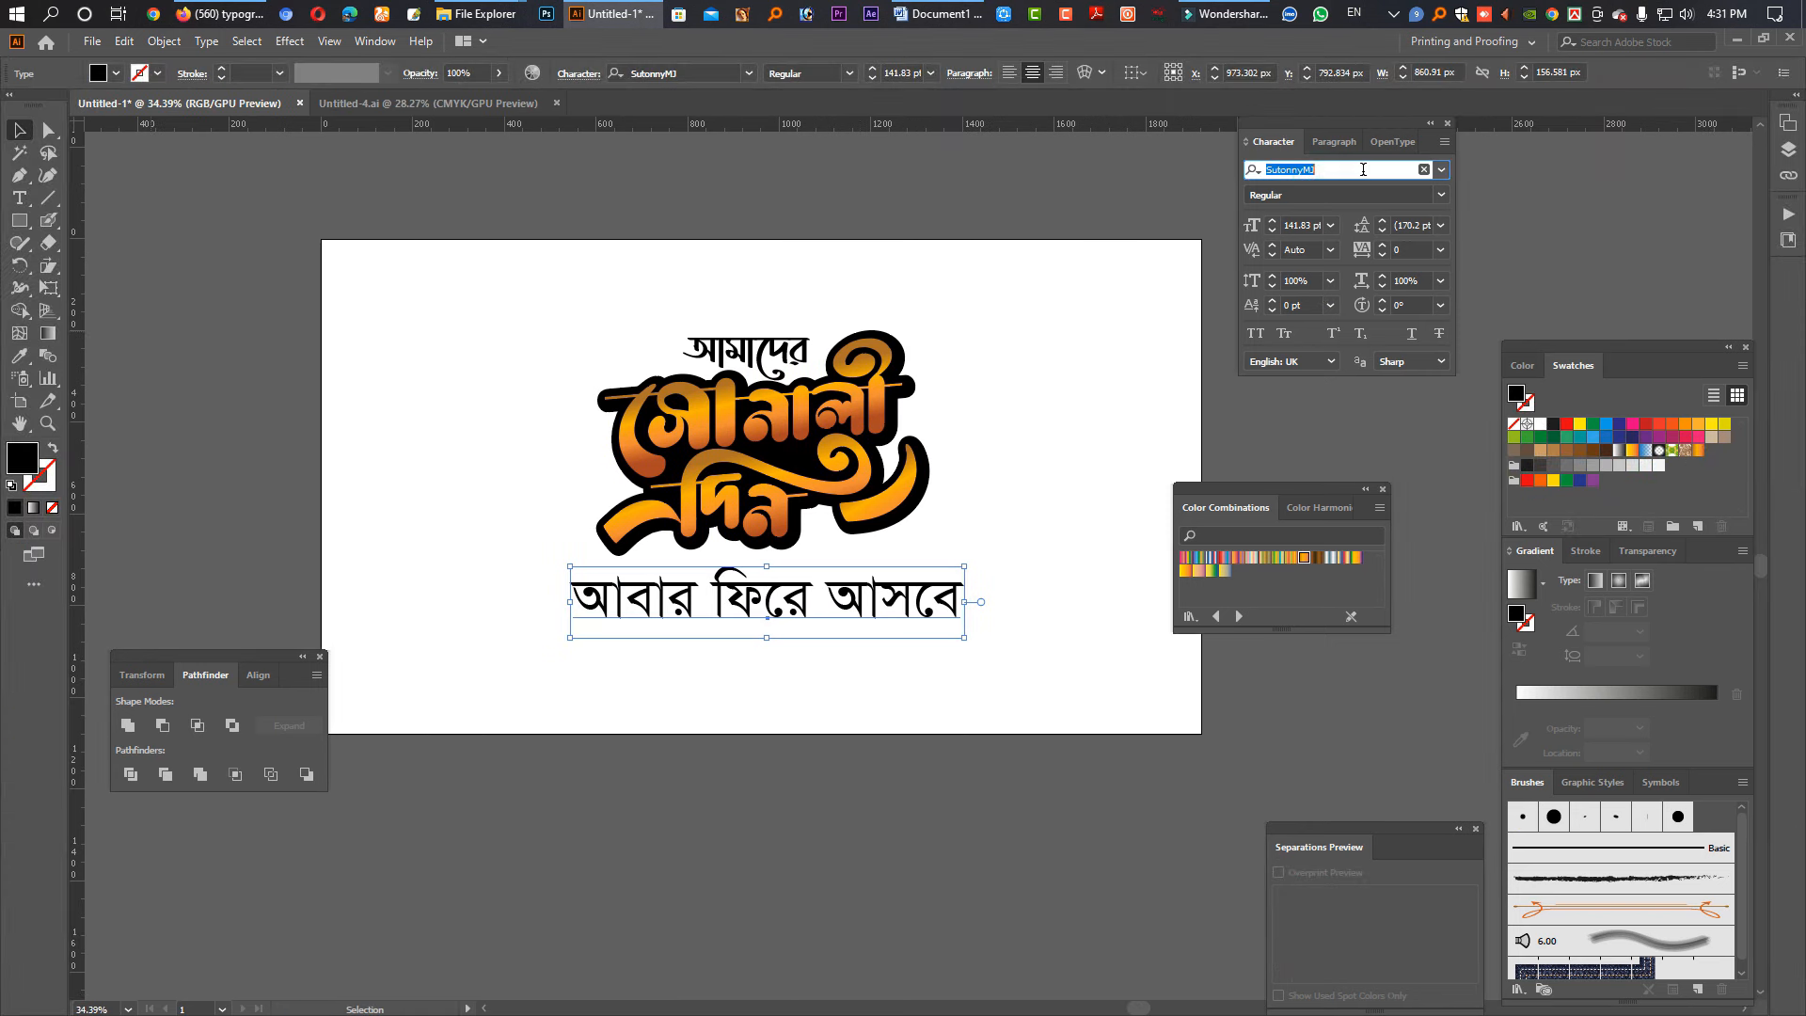
pyautogui.write('sh')
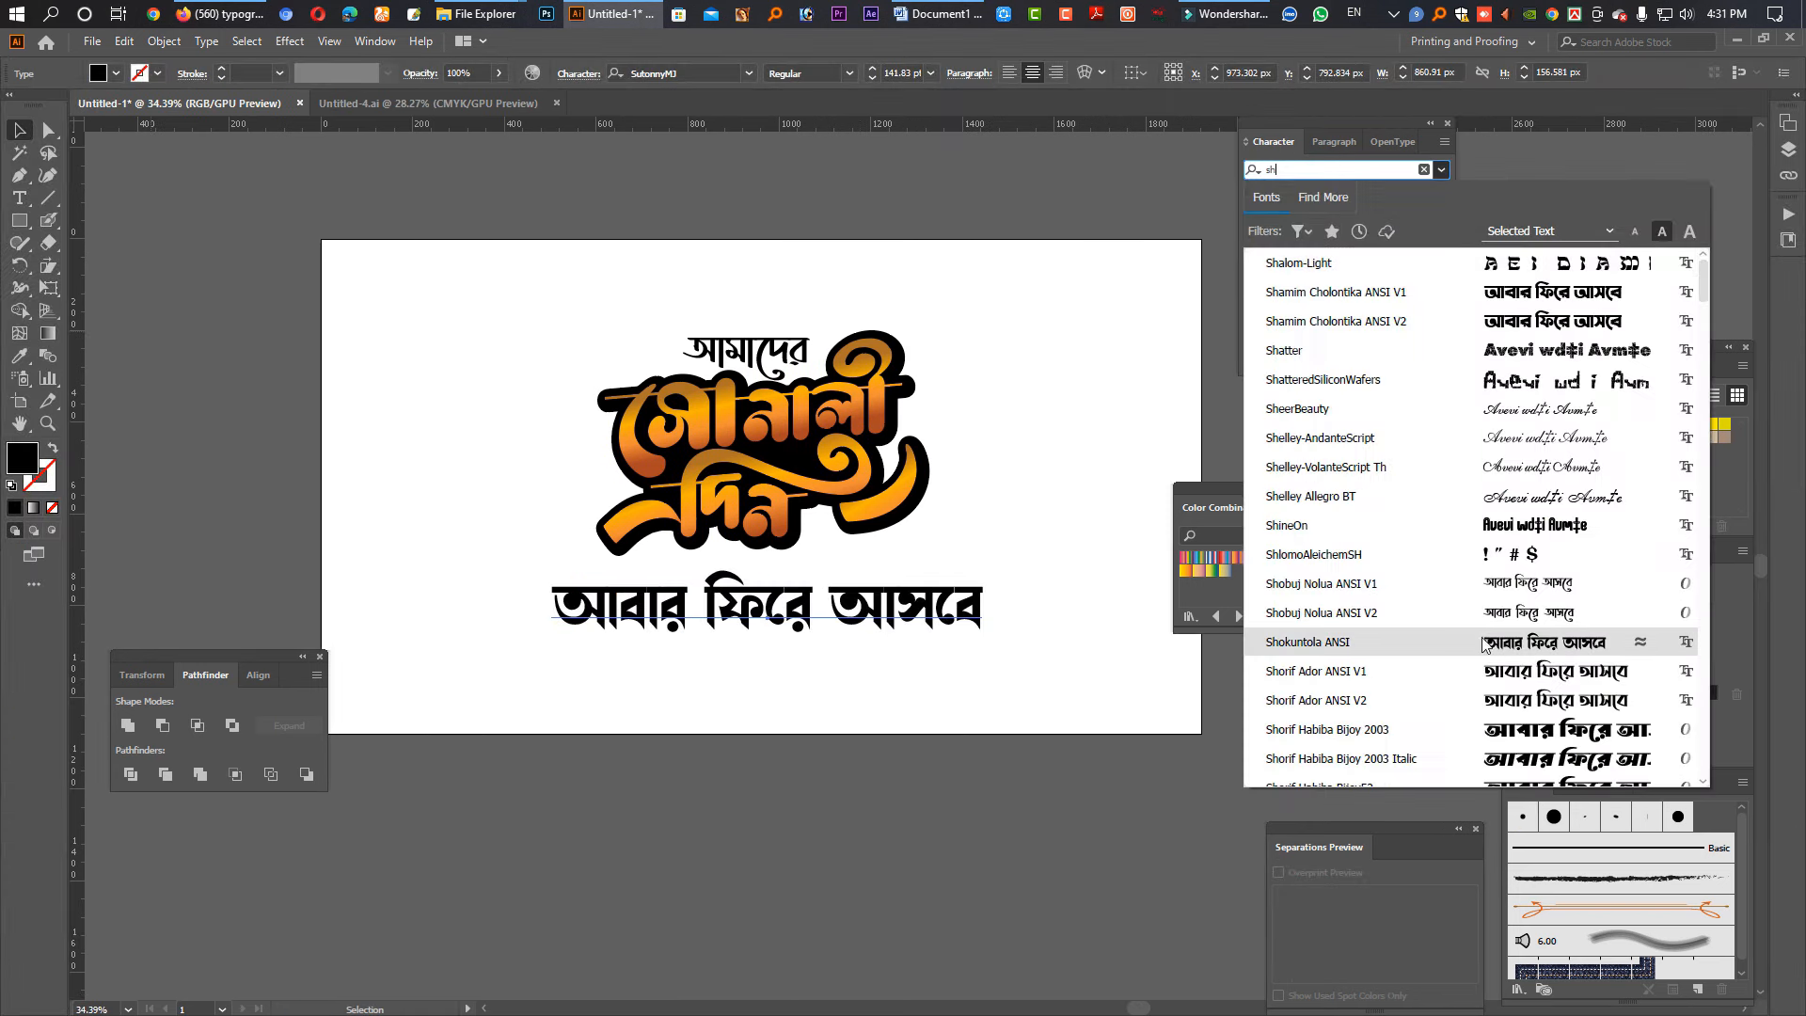
pyautogui.scroll(-3, 1510, 659)
pyautogui.press('BackSpace')
pyautogui.press('BackSpace')
pyautogui.write('li')
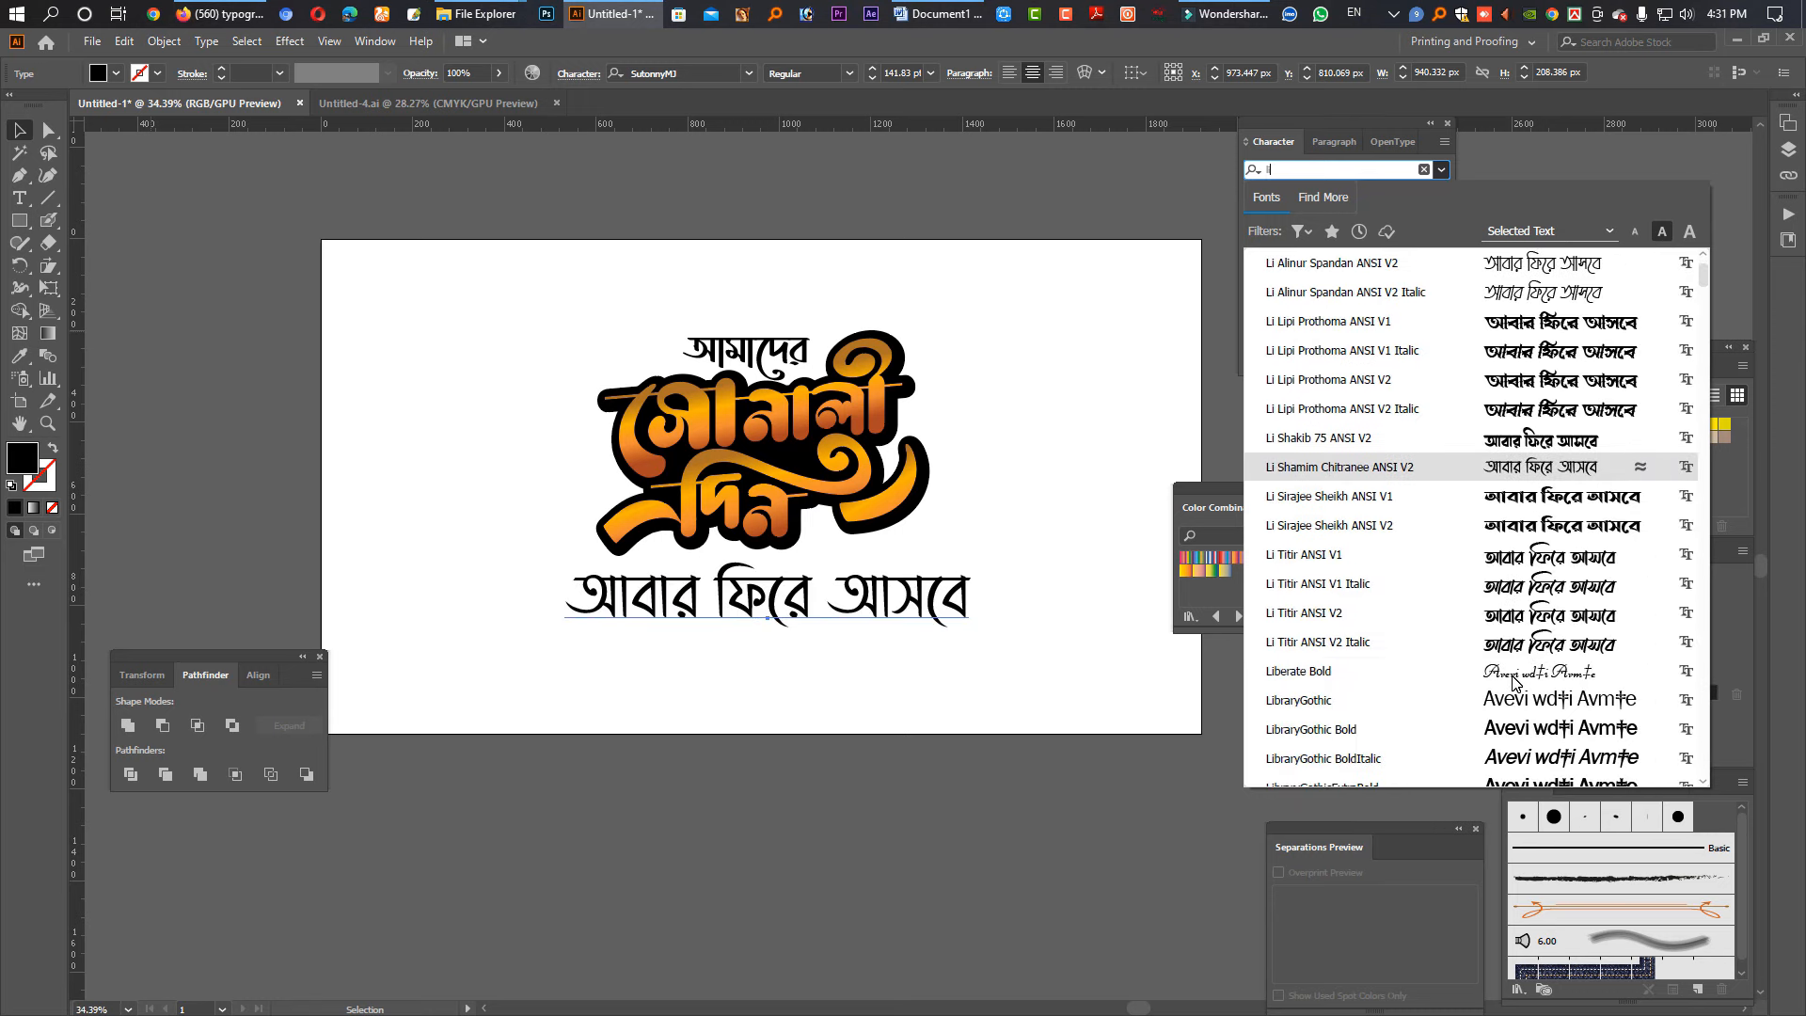
pyautogui.scroll(2, 1523, 377)
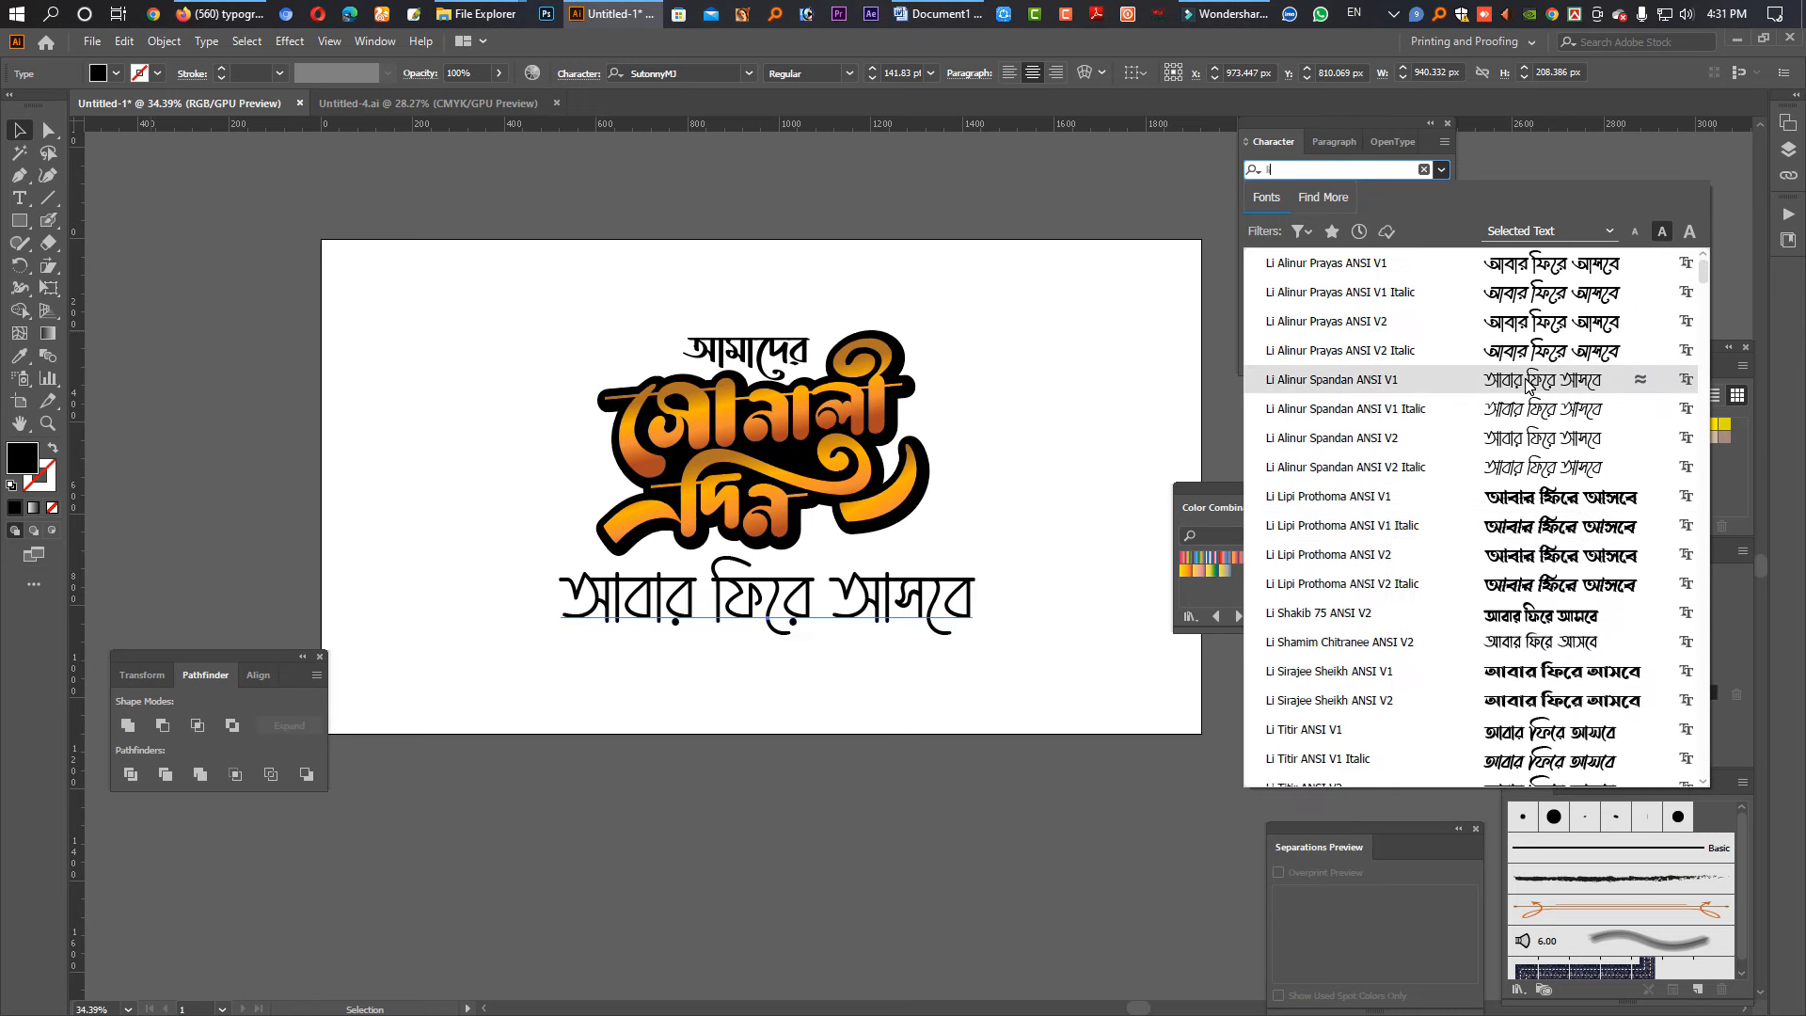
pyautogui.click(1526, 380)
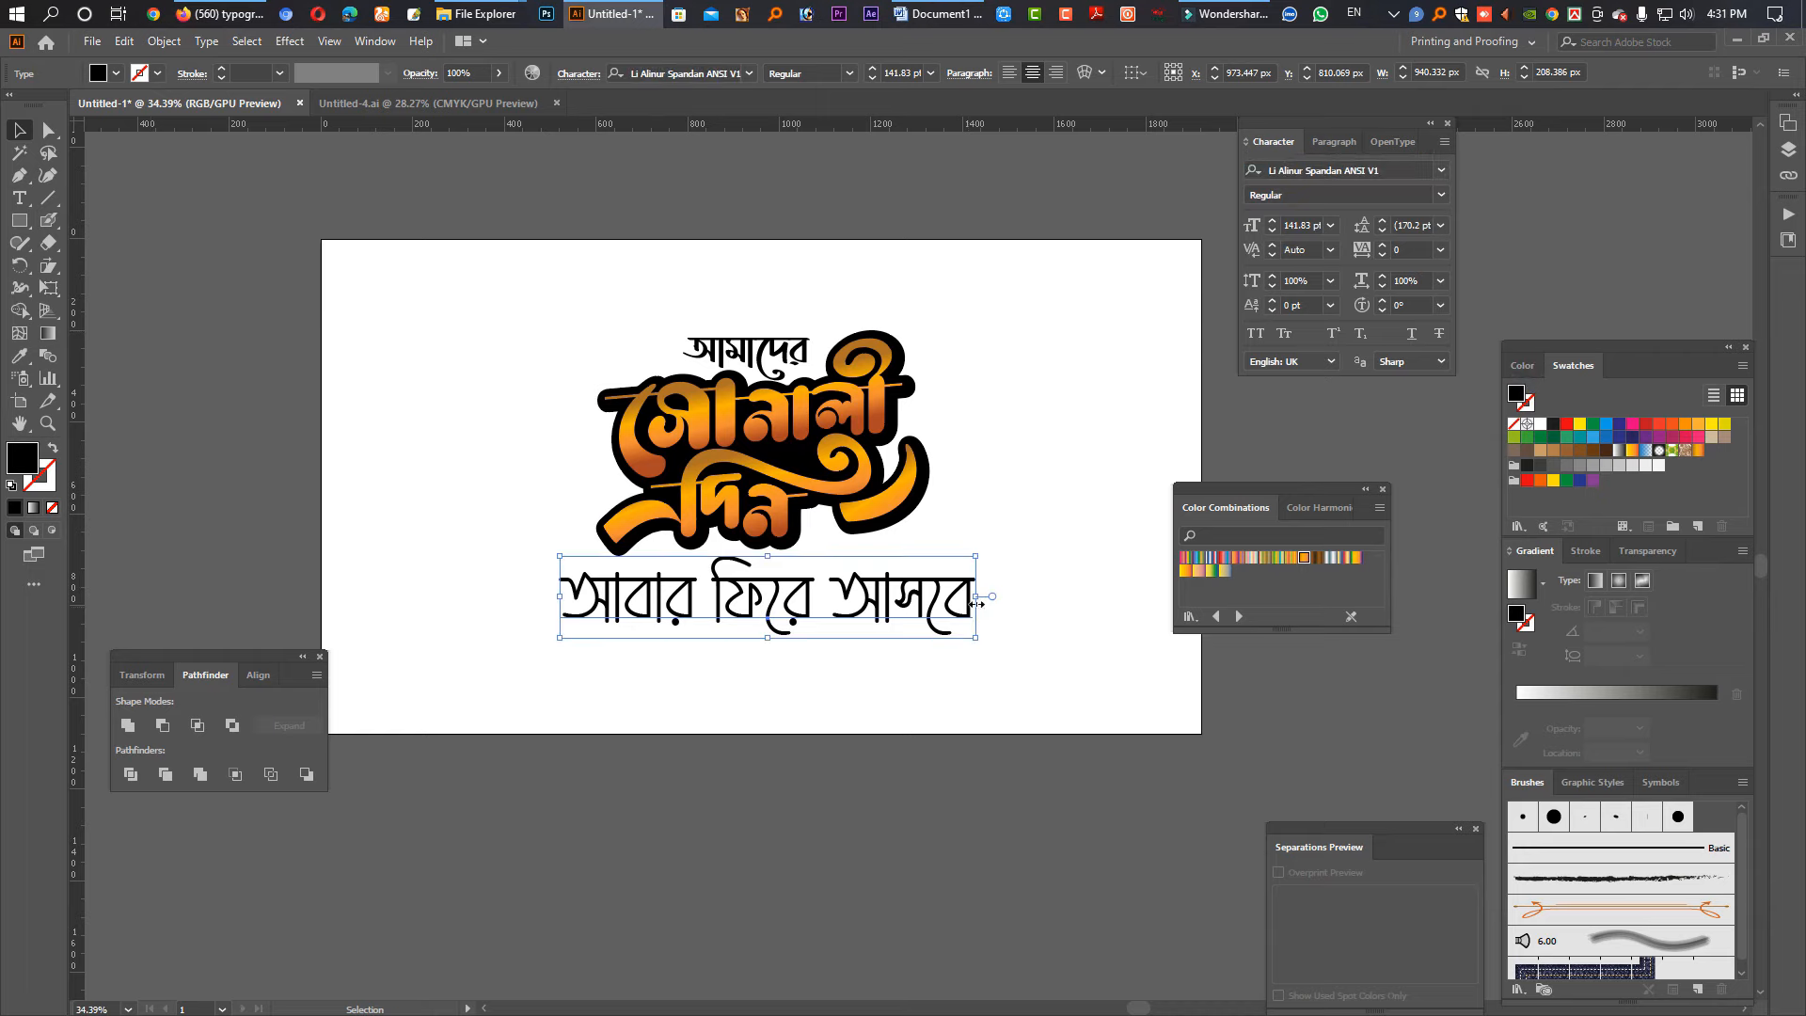
# Step: Scale the আবার ফিরে আসবে line down to about 97 pt and bring it closer beneath the lettering
pyautogui.moveTo(975, 598); pyautogui.dragTo(910, 599)
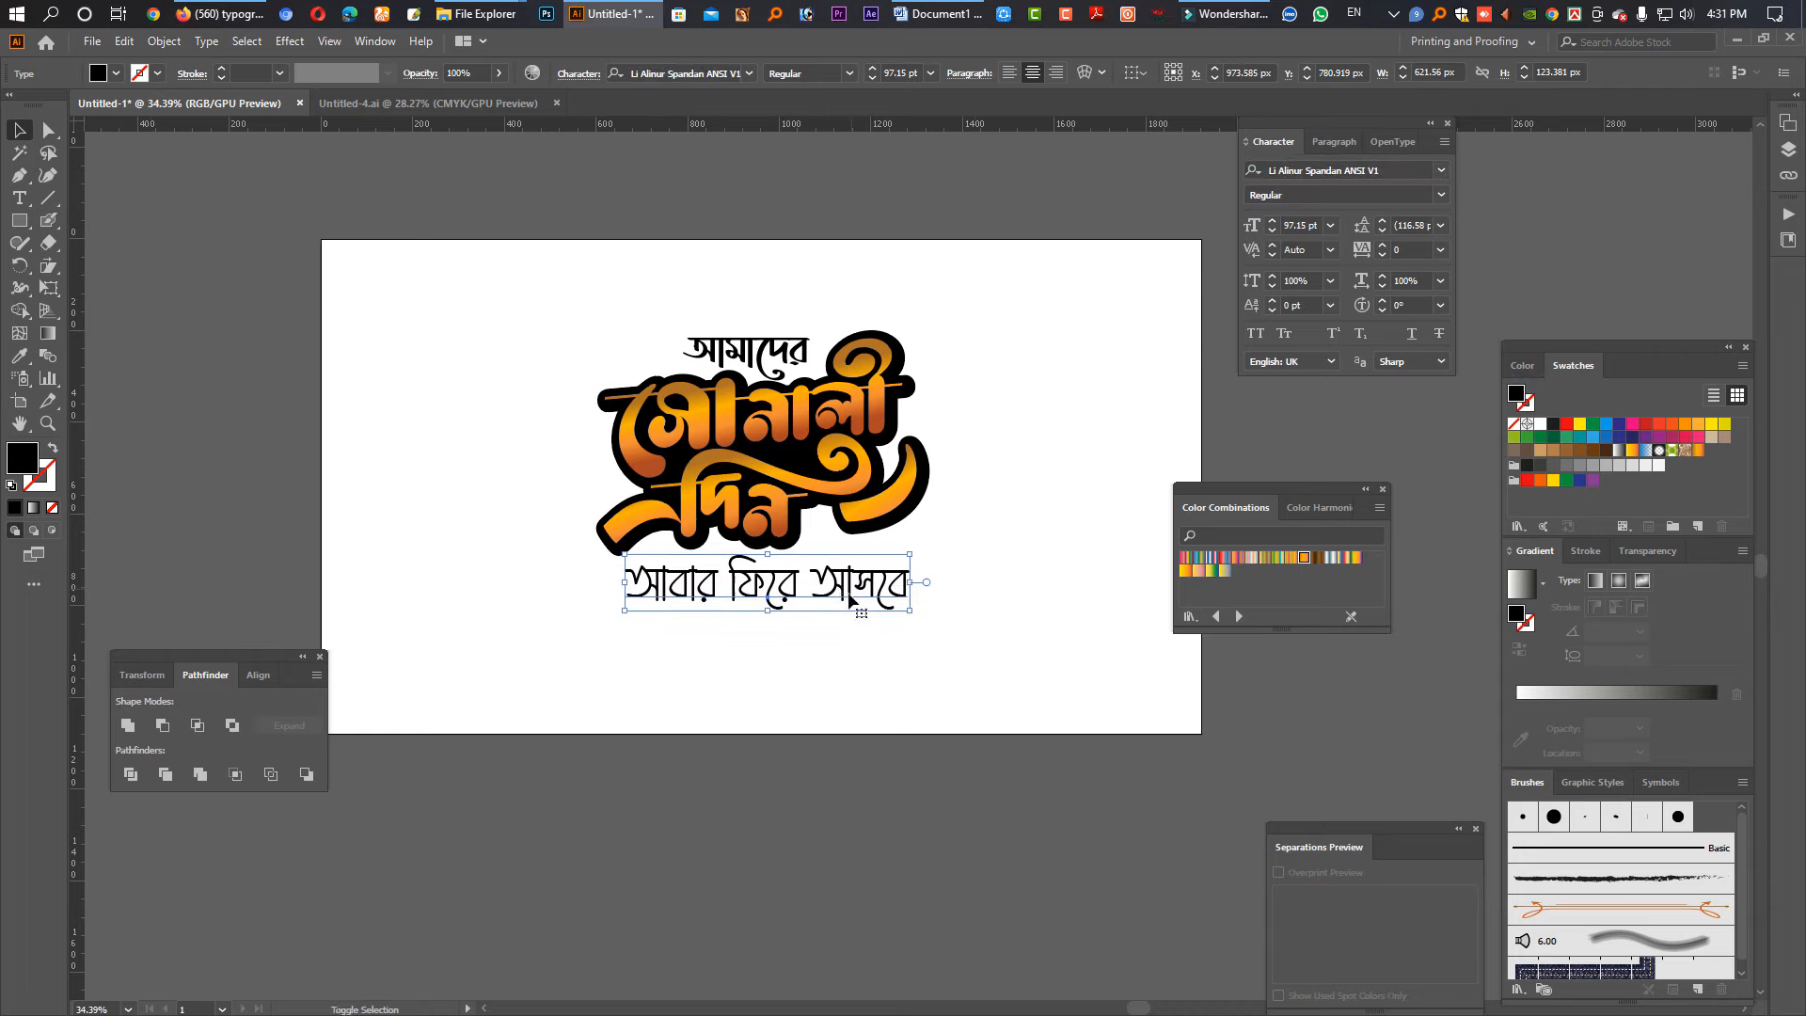
pyautogui.moveTo(826, 552); pyautogui.dragTo(848, 443)
# Step: Move ইনশাআল্লাহ্ below the আবার ফিরে আসবে line and copy that line's text style onto it with the Eyedropper
pyautogui.moveTo(788, 940); pyautogui.dragTo(810, 591)
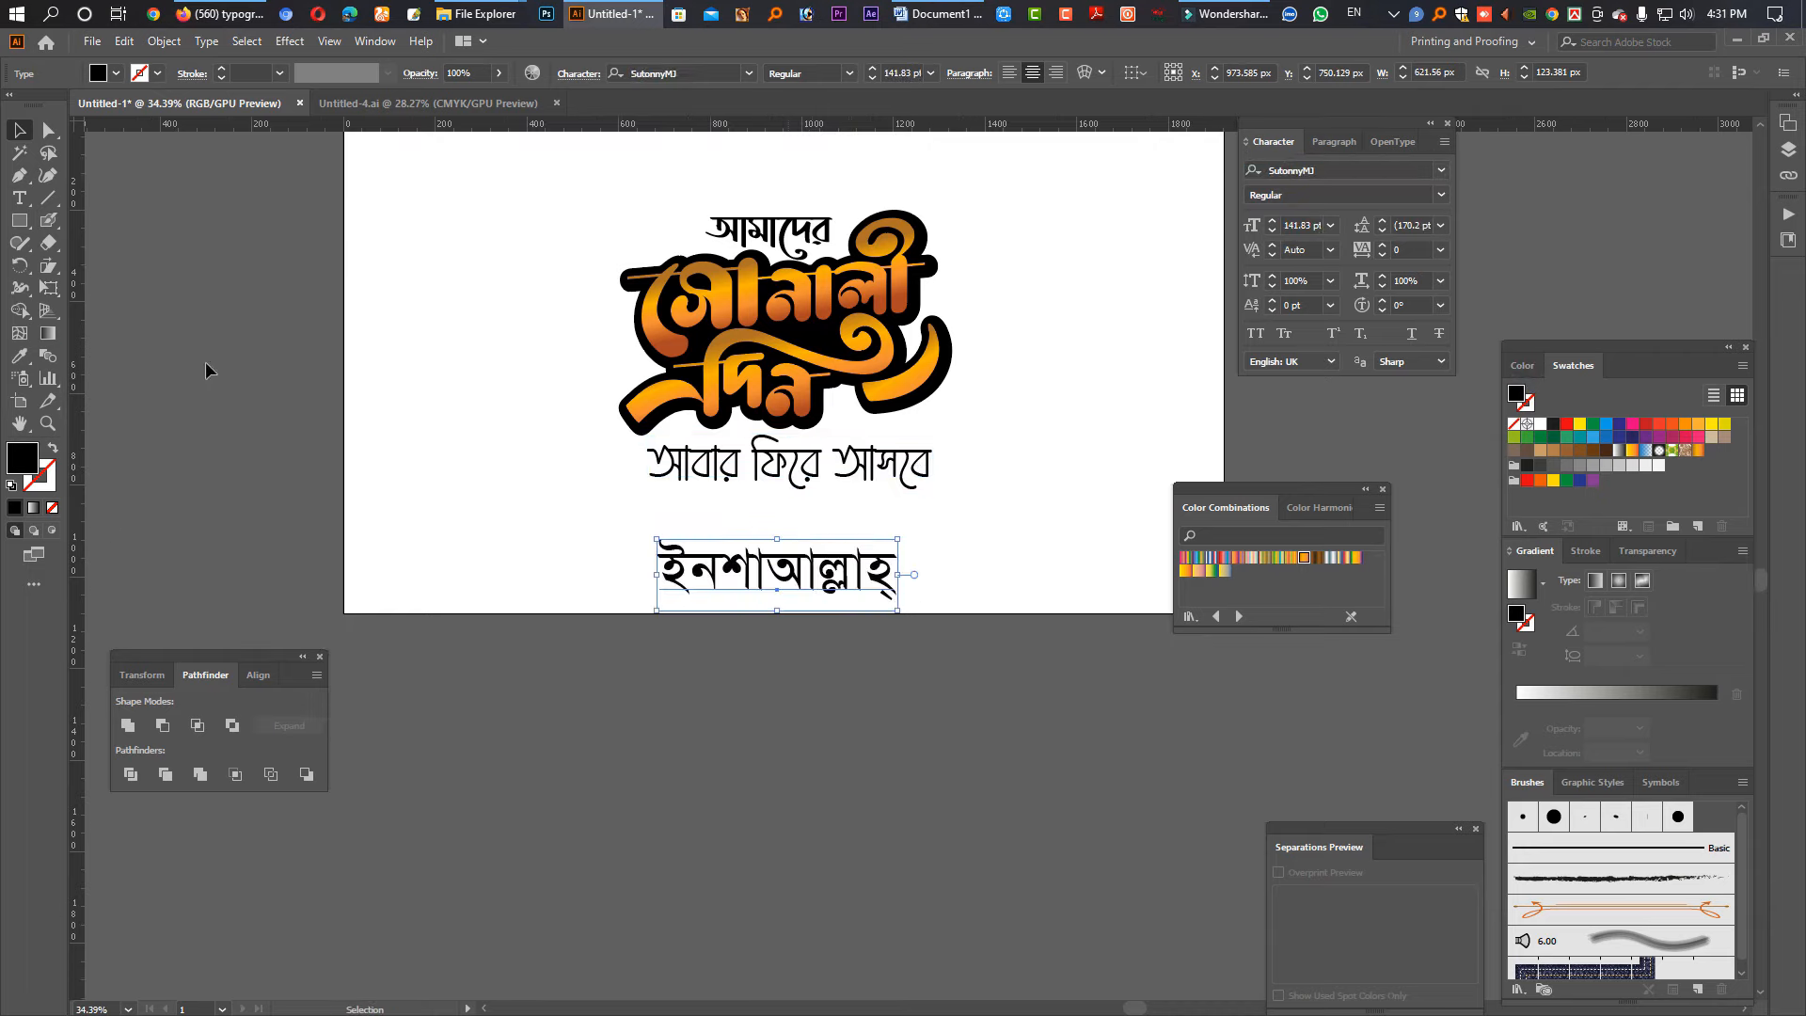
pyautogui.click(17, 358)
pyautogui.click(776, 475)
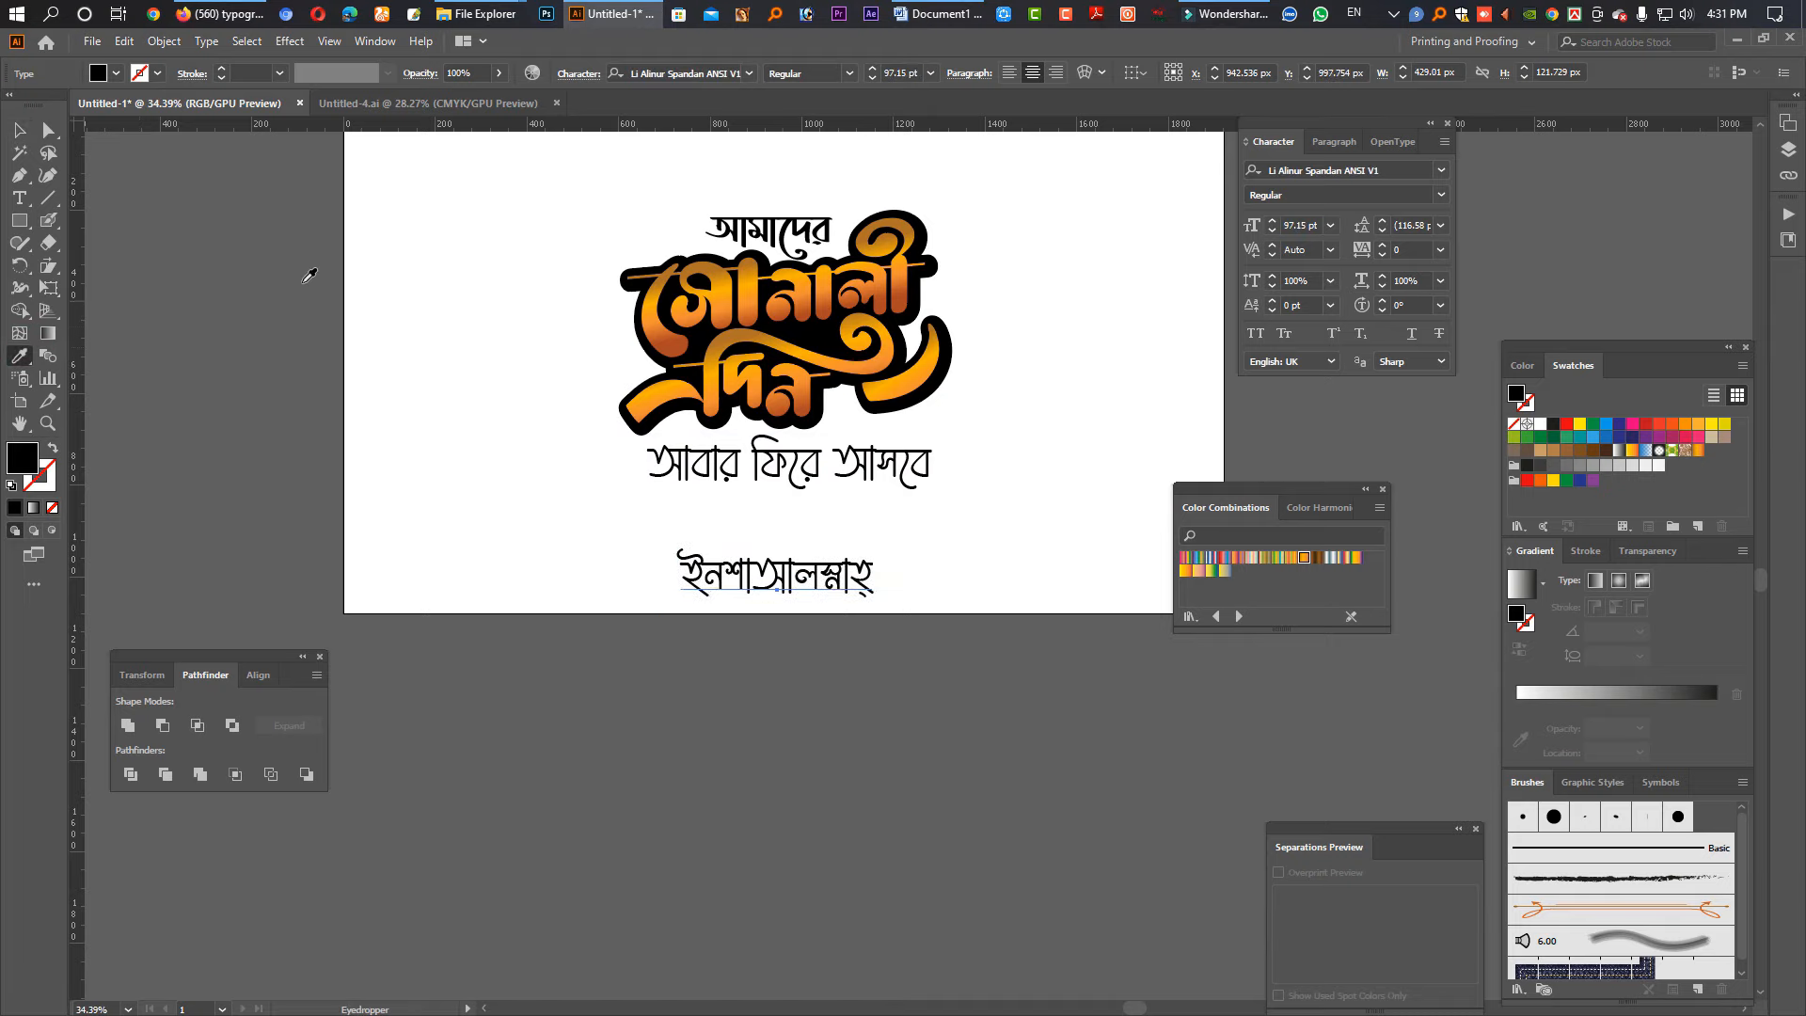
# Step: Scale ইনশাআল্লাহ্ down to about 50 pt and centre it directly beneath the আবার ফিরে আসবে line
pyautogui.click(21, 132)
pyautogui.moveTo(776, 606); pyautogui.dragTo(787, 579)
pyautogui.moveTo(806, 568); pyautogui.dragTo(816, 512)
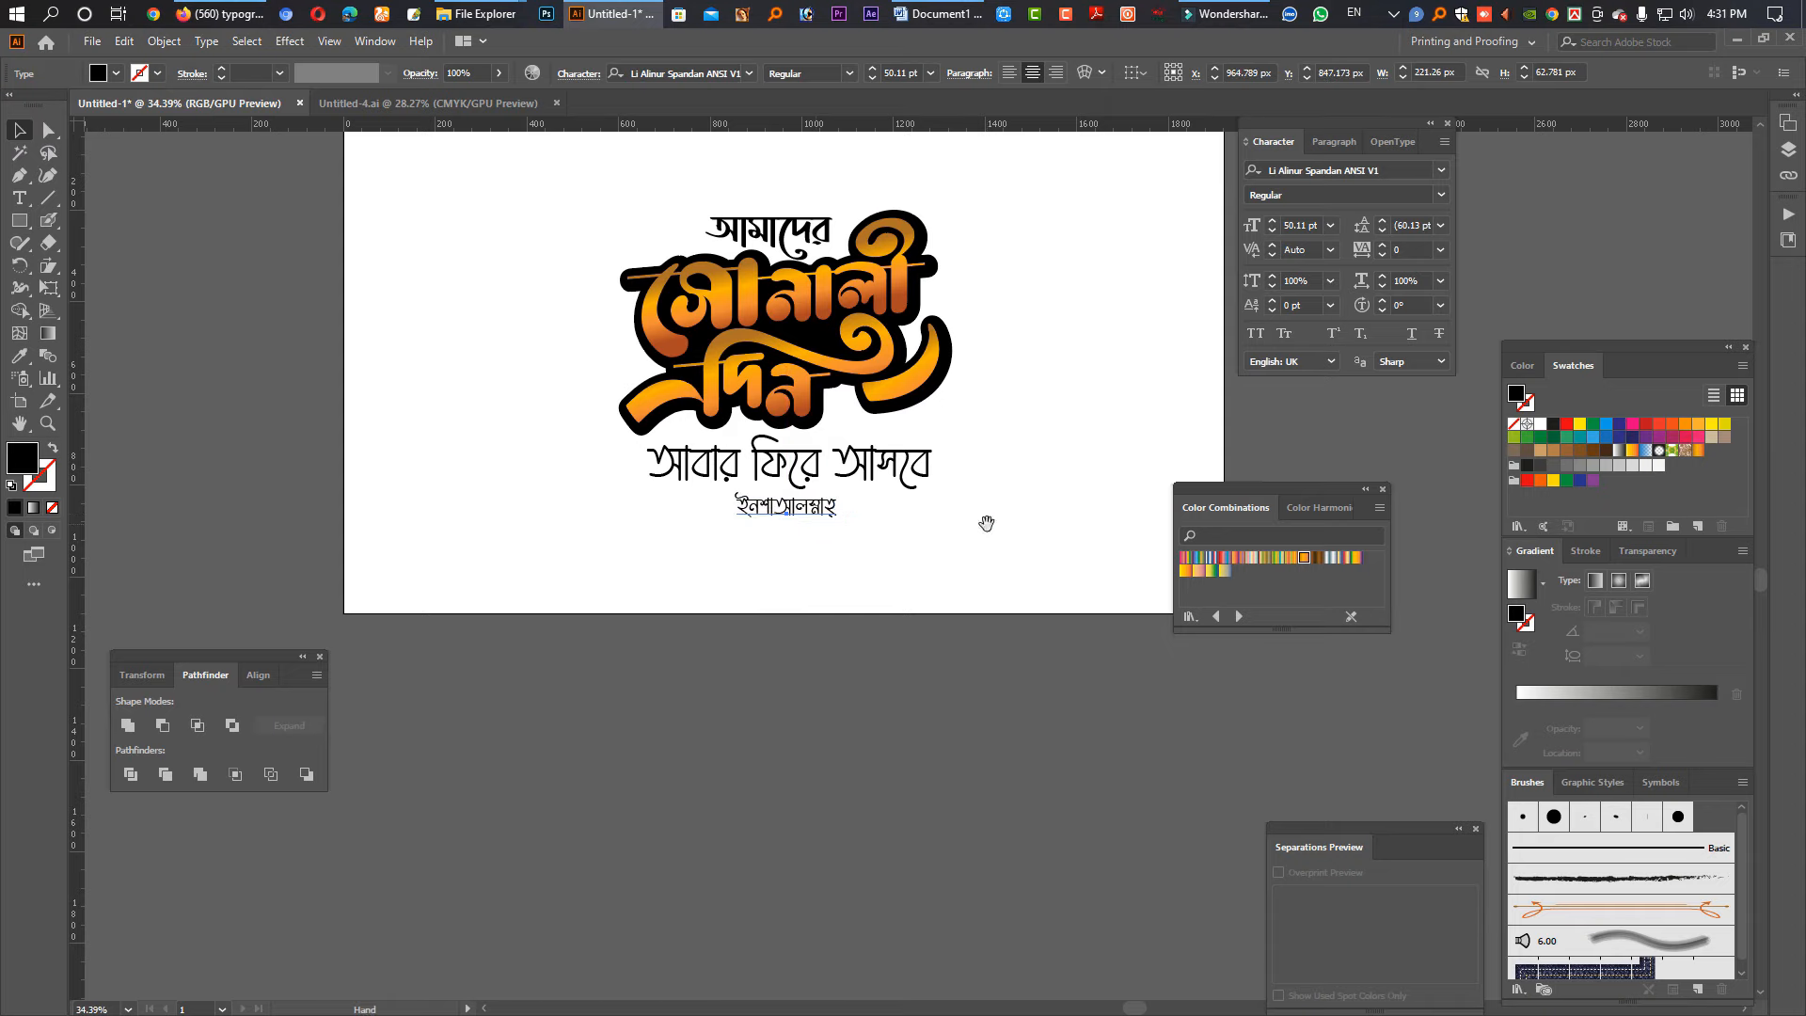
# Step: Draw a rectangle about 619 x 909 px over the typography and give it a 1 pt black stroke without fill
pyautogui.moveTo(987, 522); pyautogui.dragTo(837, 550)
pyautogui.click(21, 222)
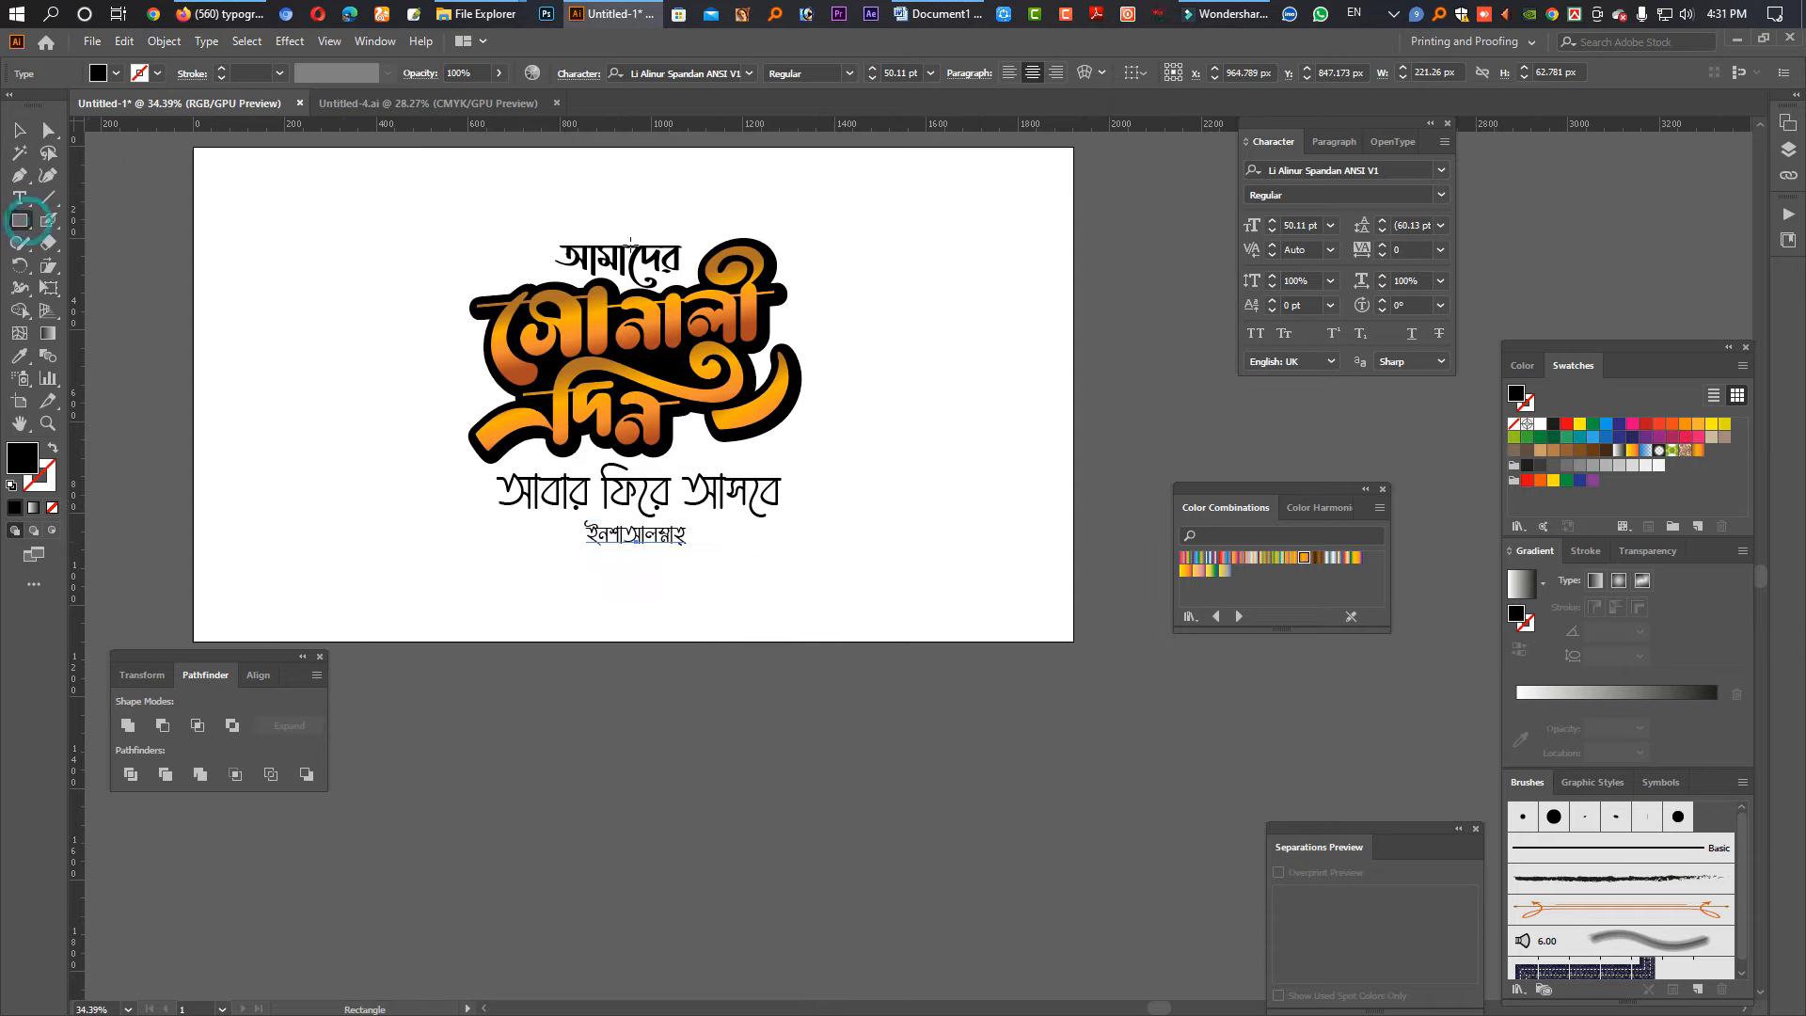
pyautogui.moveTo(490, 168); pyautogui.dragTo(774, 584)
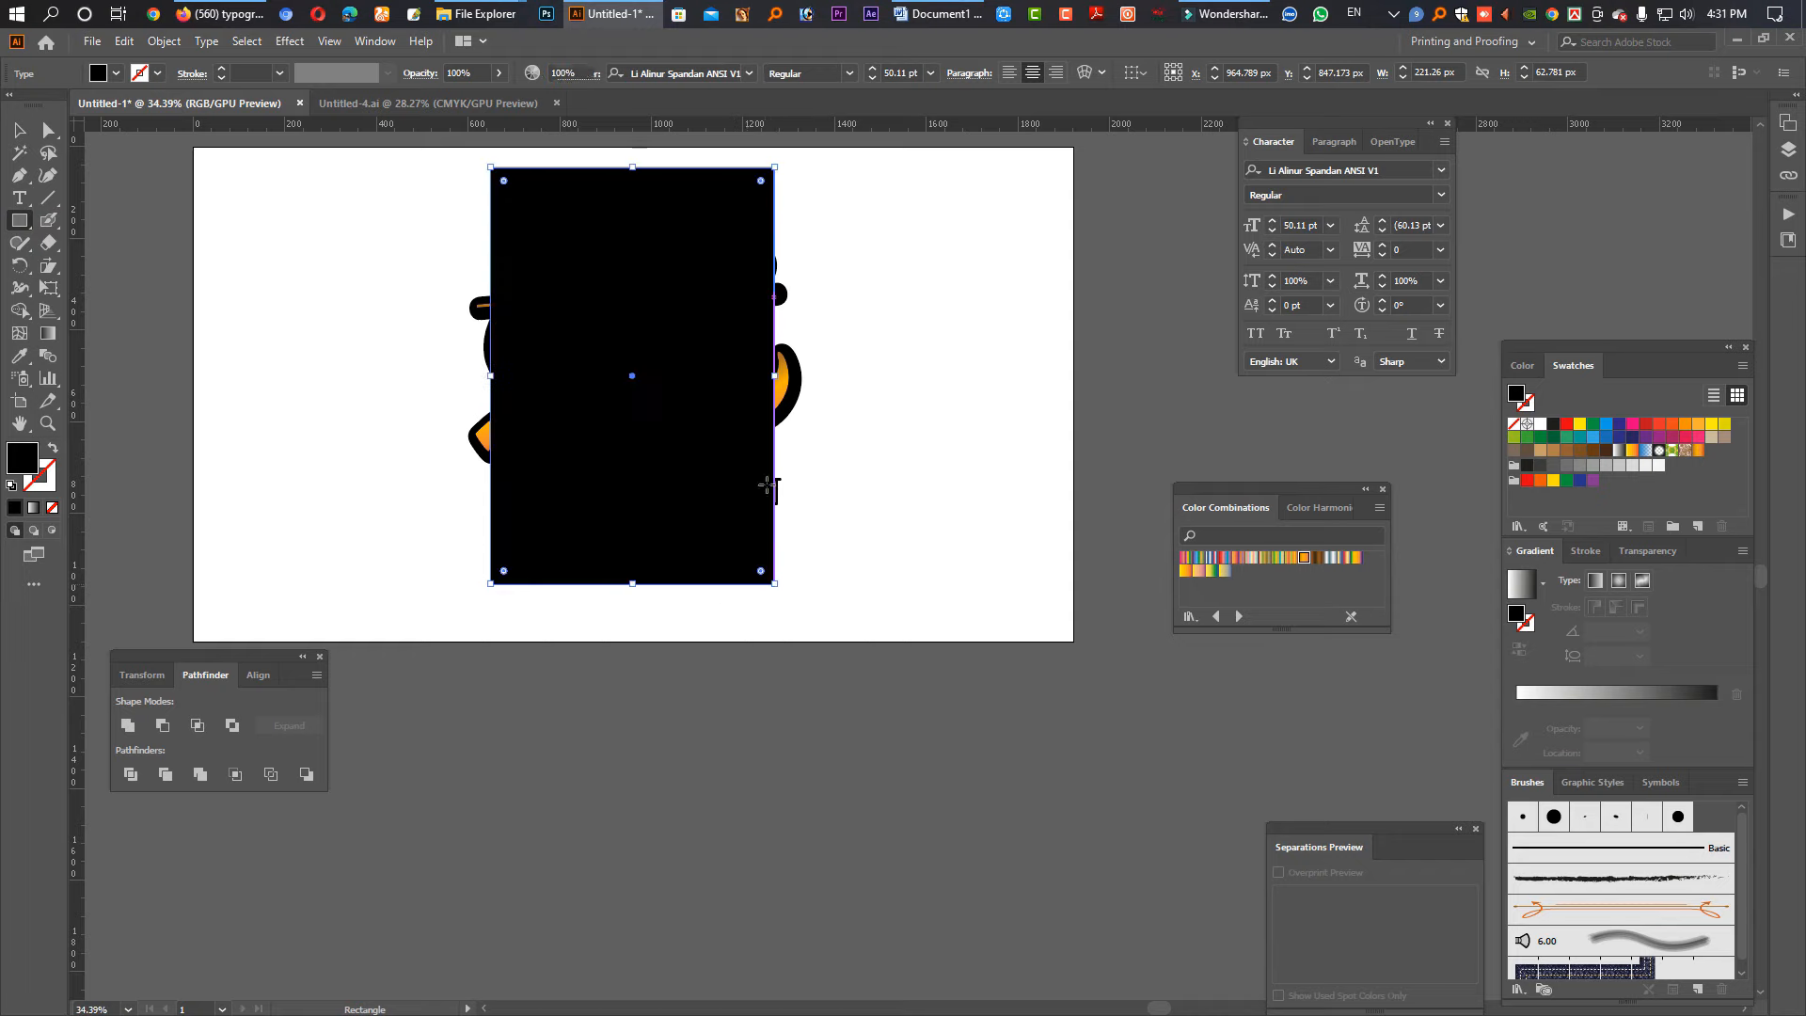
pyautogui.click(19, 129)
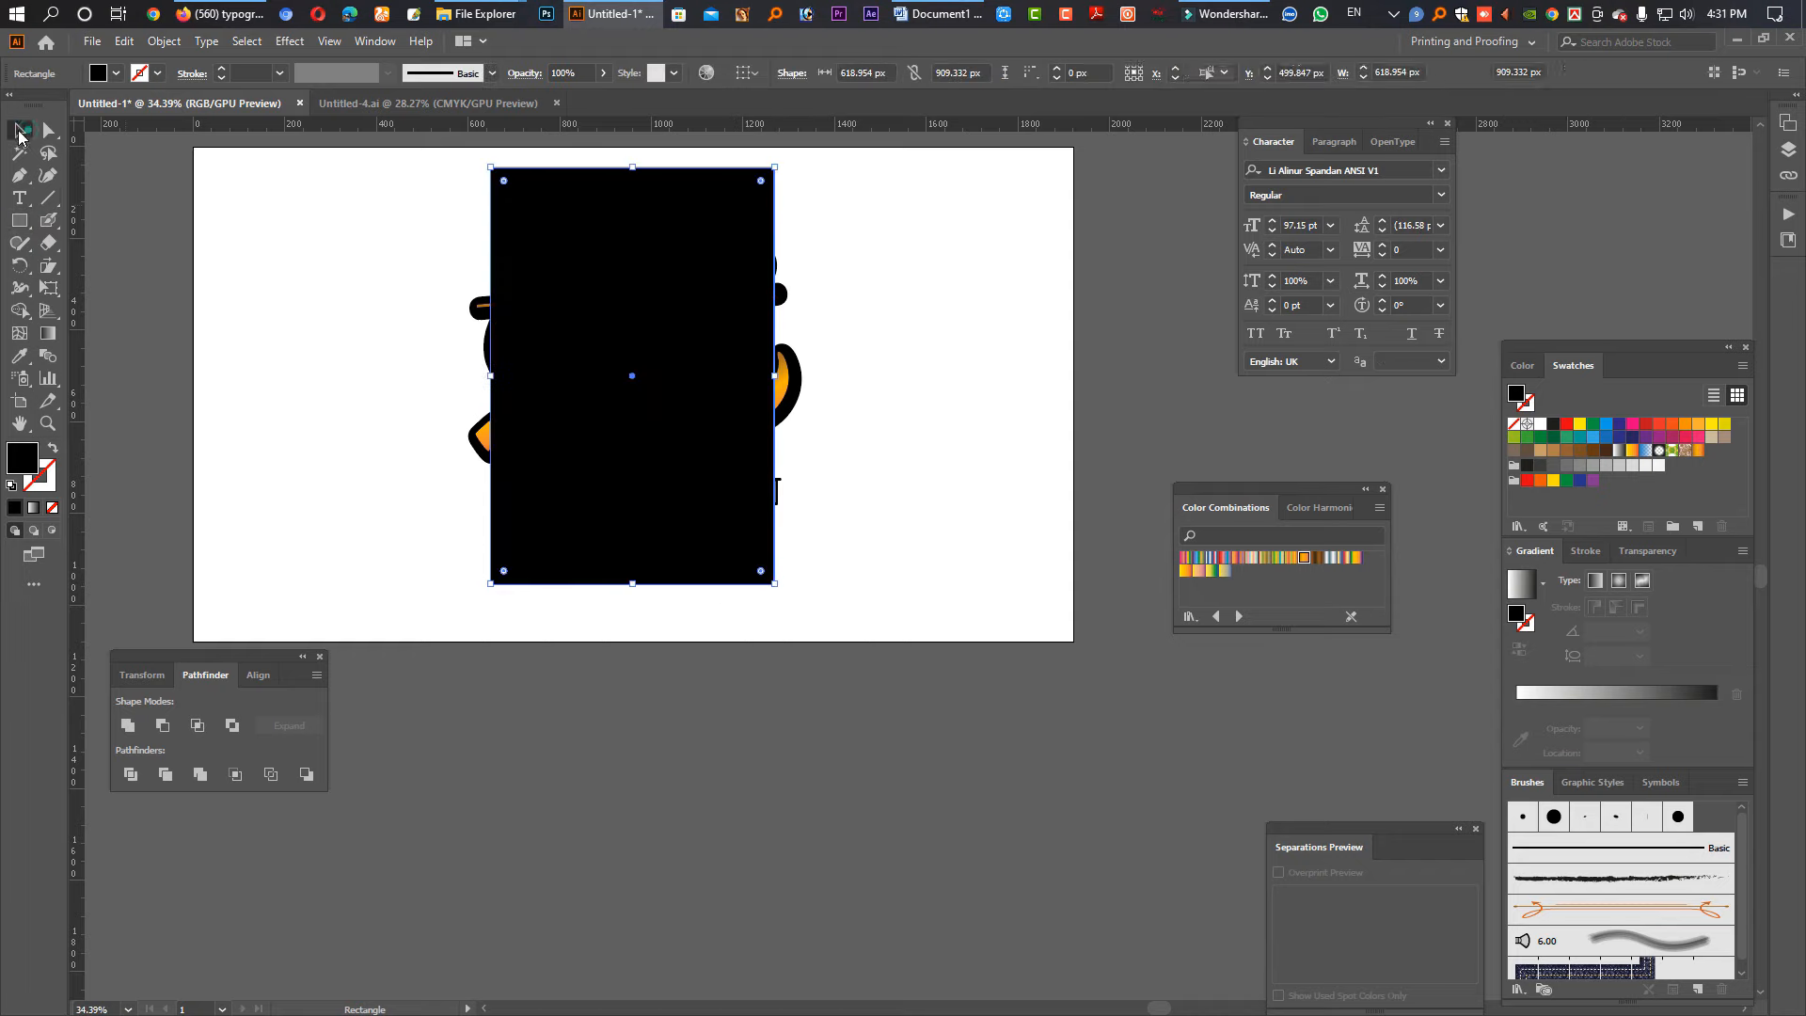
pyautogui.click(52, 450)
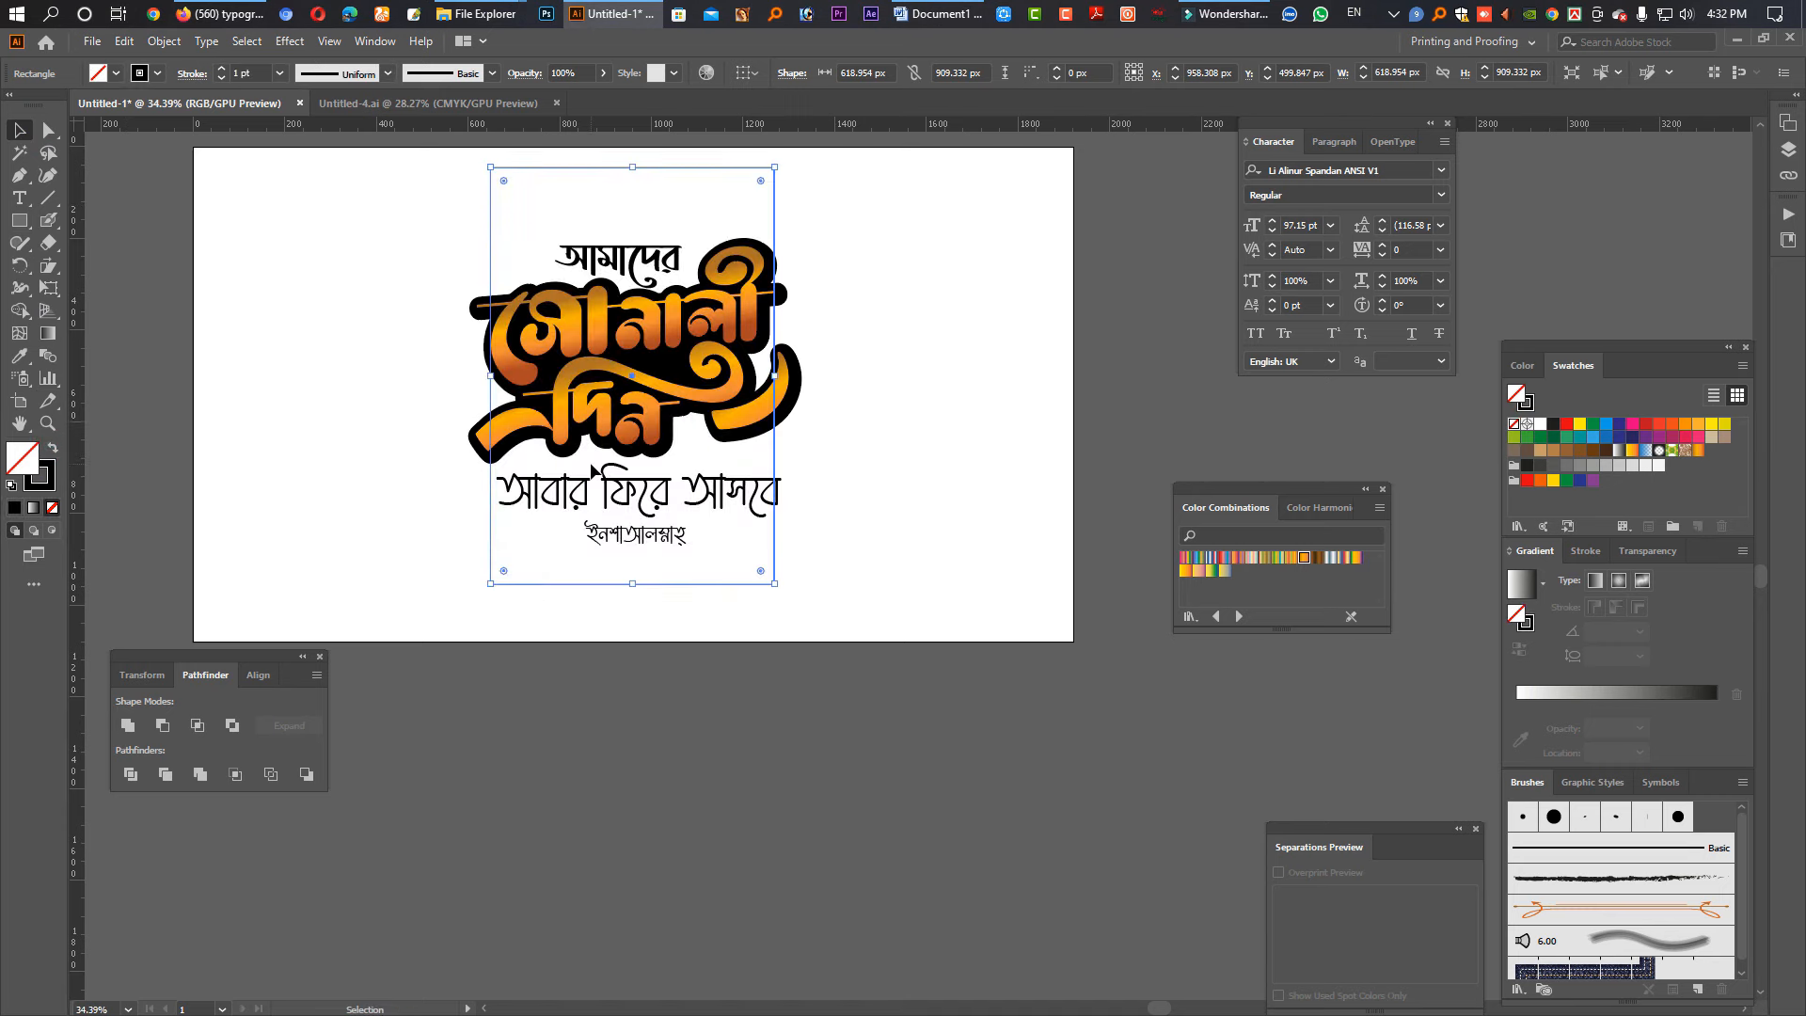
# Step: Copy the lettering's golden gradient onto the rectangular frame with the Eyedropper and swap it to the stroke, leaving no fill
pyautogui.click(20, 356)
pyautogui.click(582, 316)
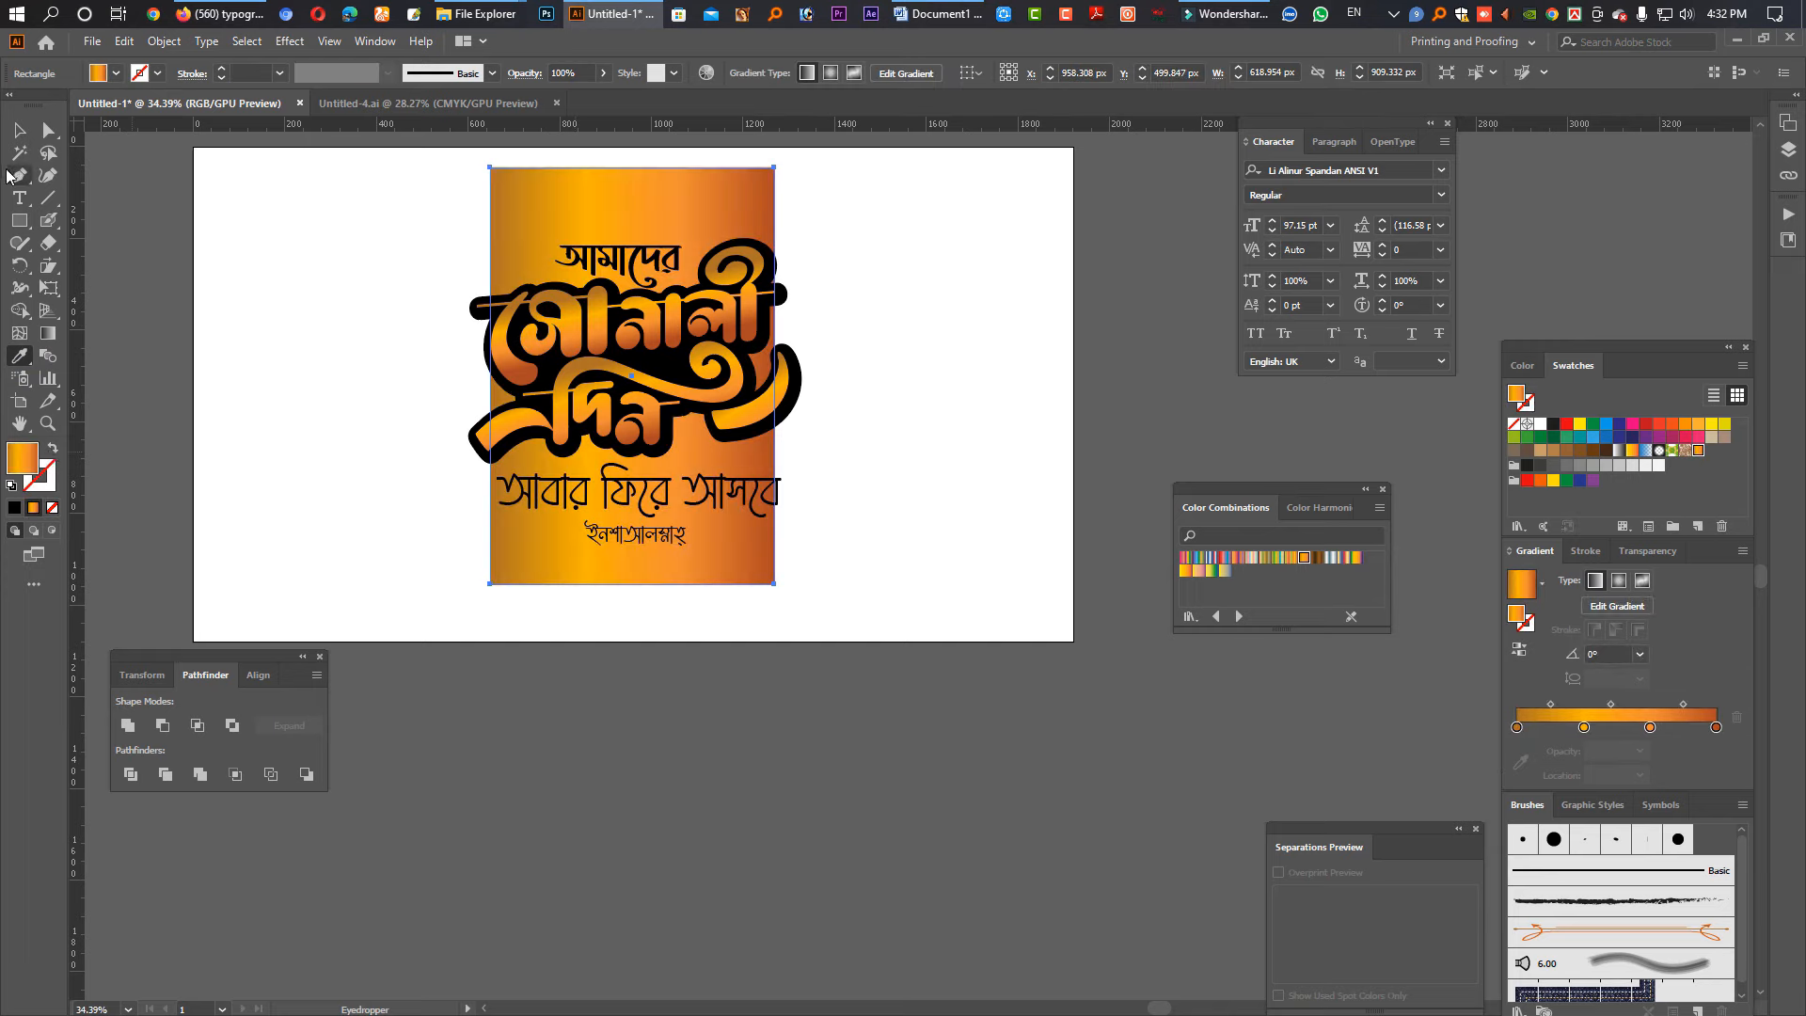
pyautogui.click(52, 450)
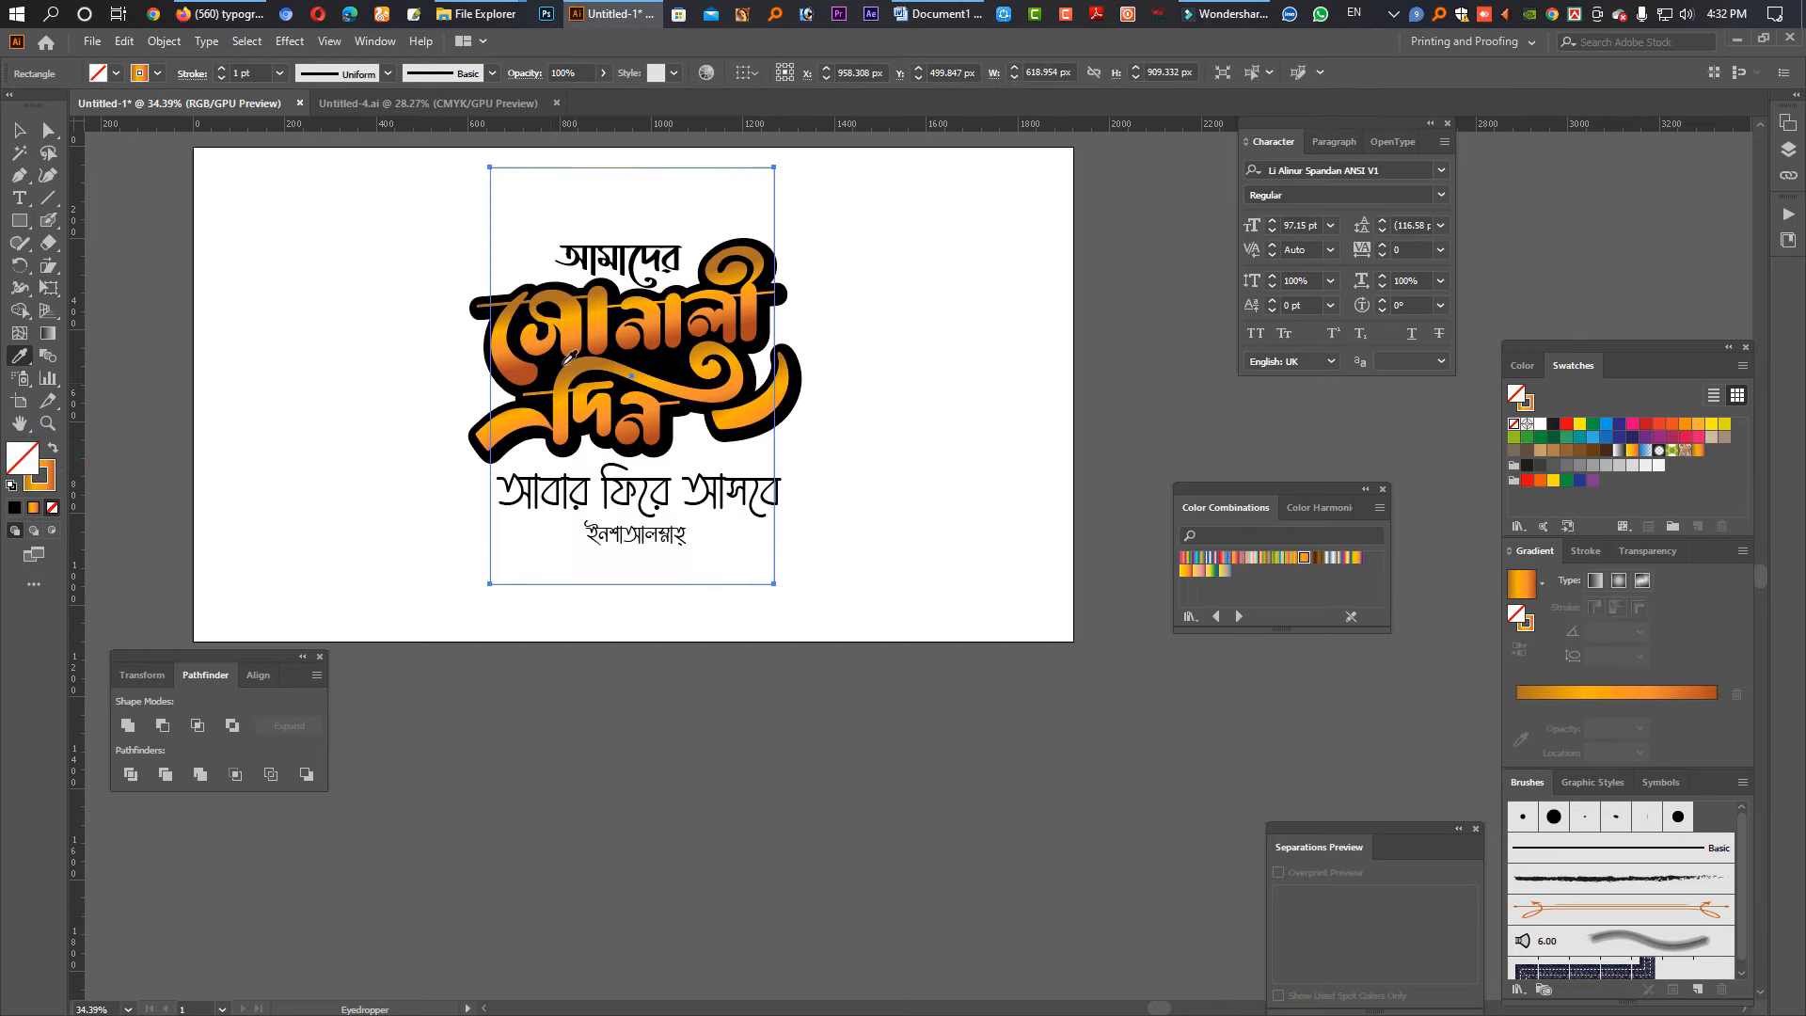
# Step: Set the golden frame's stroke weight to 7 pt and deselect it
pyautogui.click(22, 134)
pyautogui.scroll(2, 713, 272)
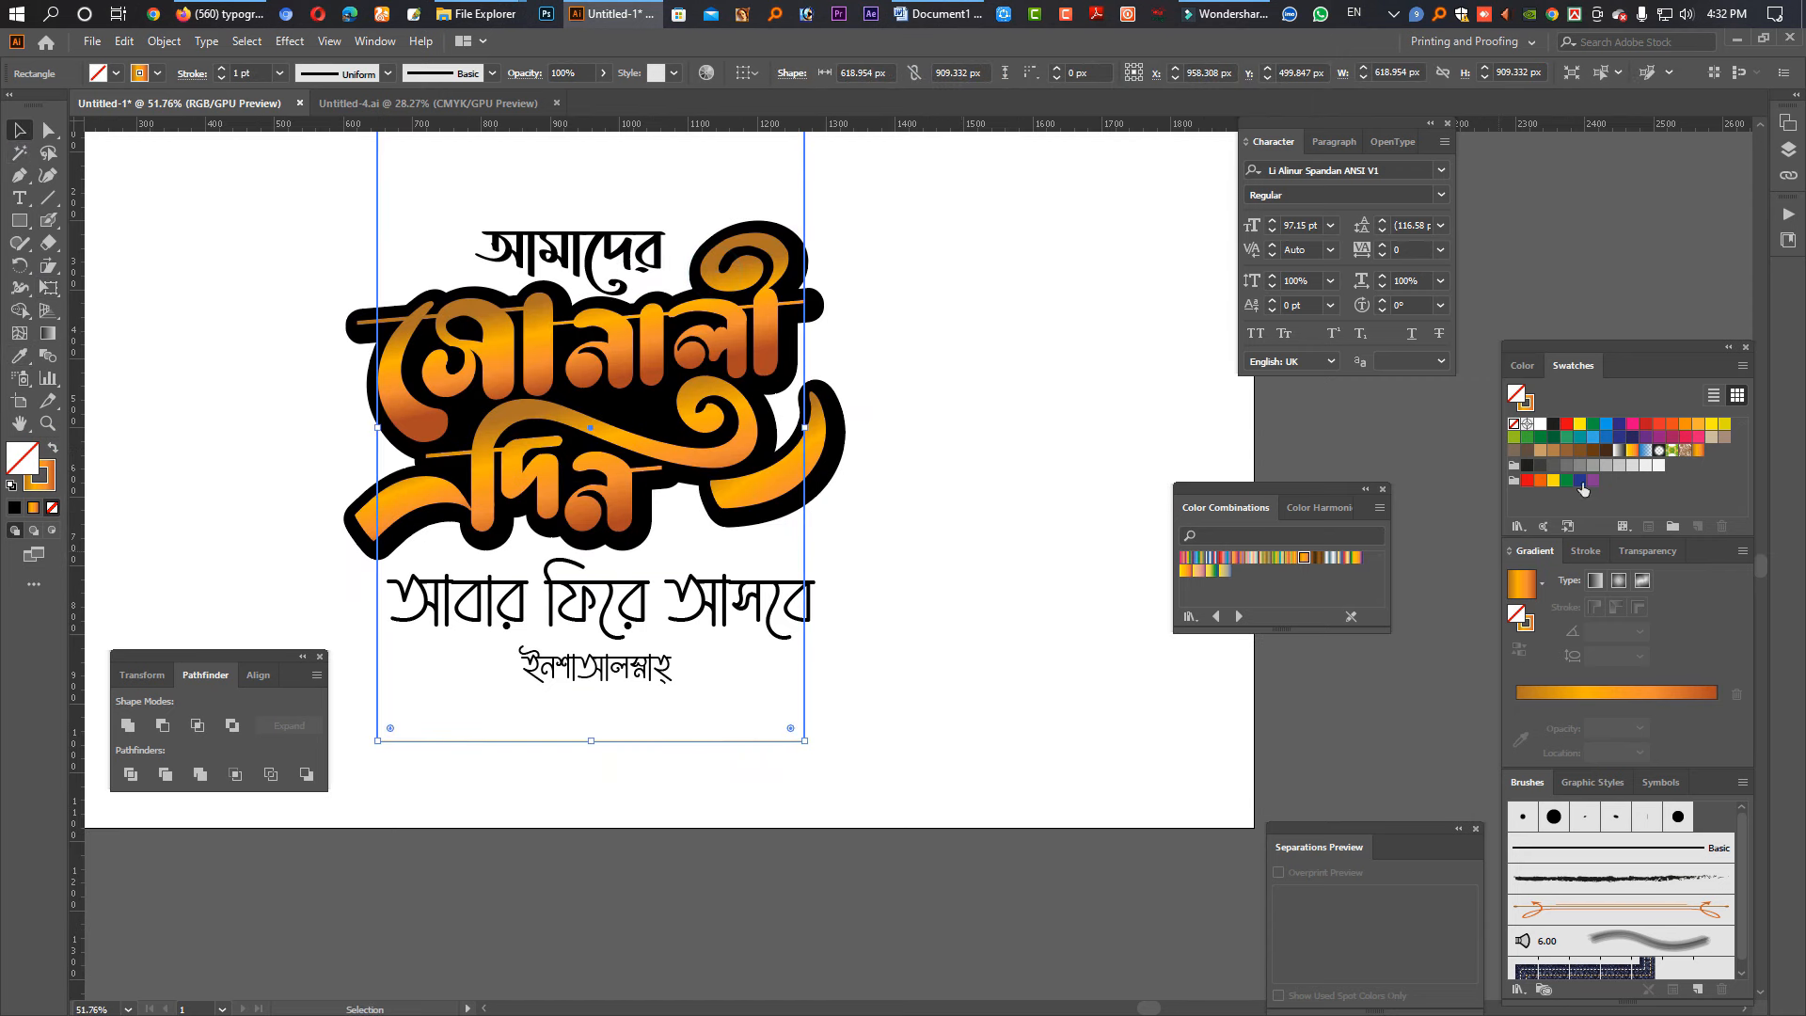
pyautogui.click(1584, 551)
pyautogui.click(1571, 574)
pyautogui.click(1572, 575)
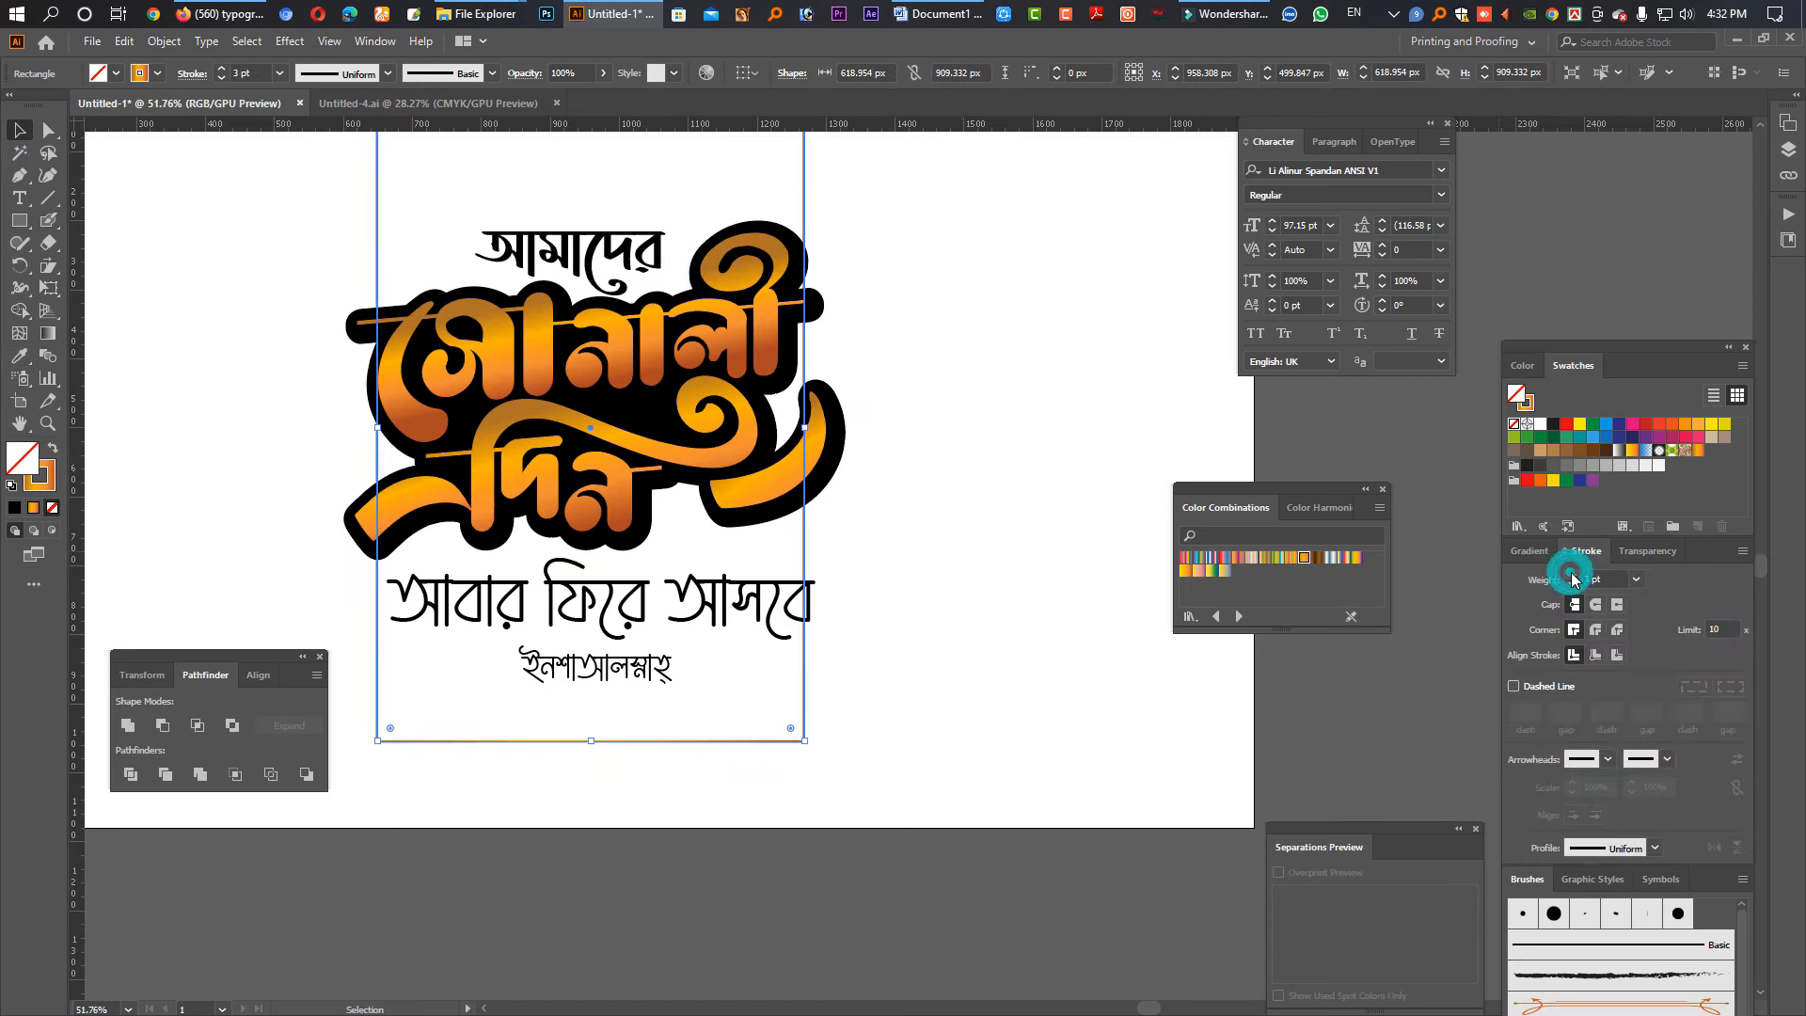
pyautogui.click(1572, 575)
pyautogui.click(1571, 574)
pyautogui.click(1571, 575)
pyautogui.click(1572, 575)
pyautogui.click(880, 633)
pyautogui.moveTo(653, 651); pyautogui.dragTo(883, 723)
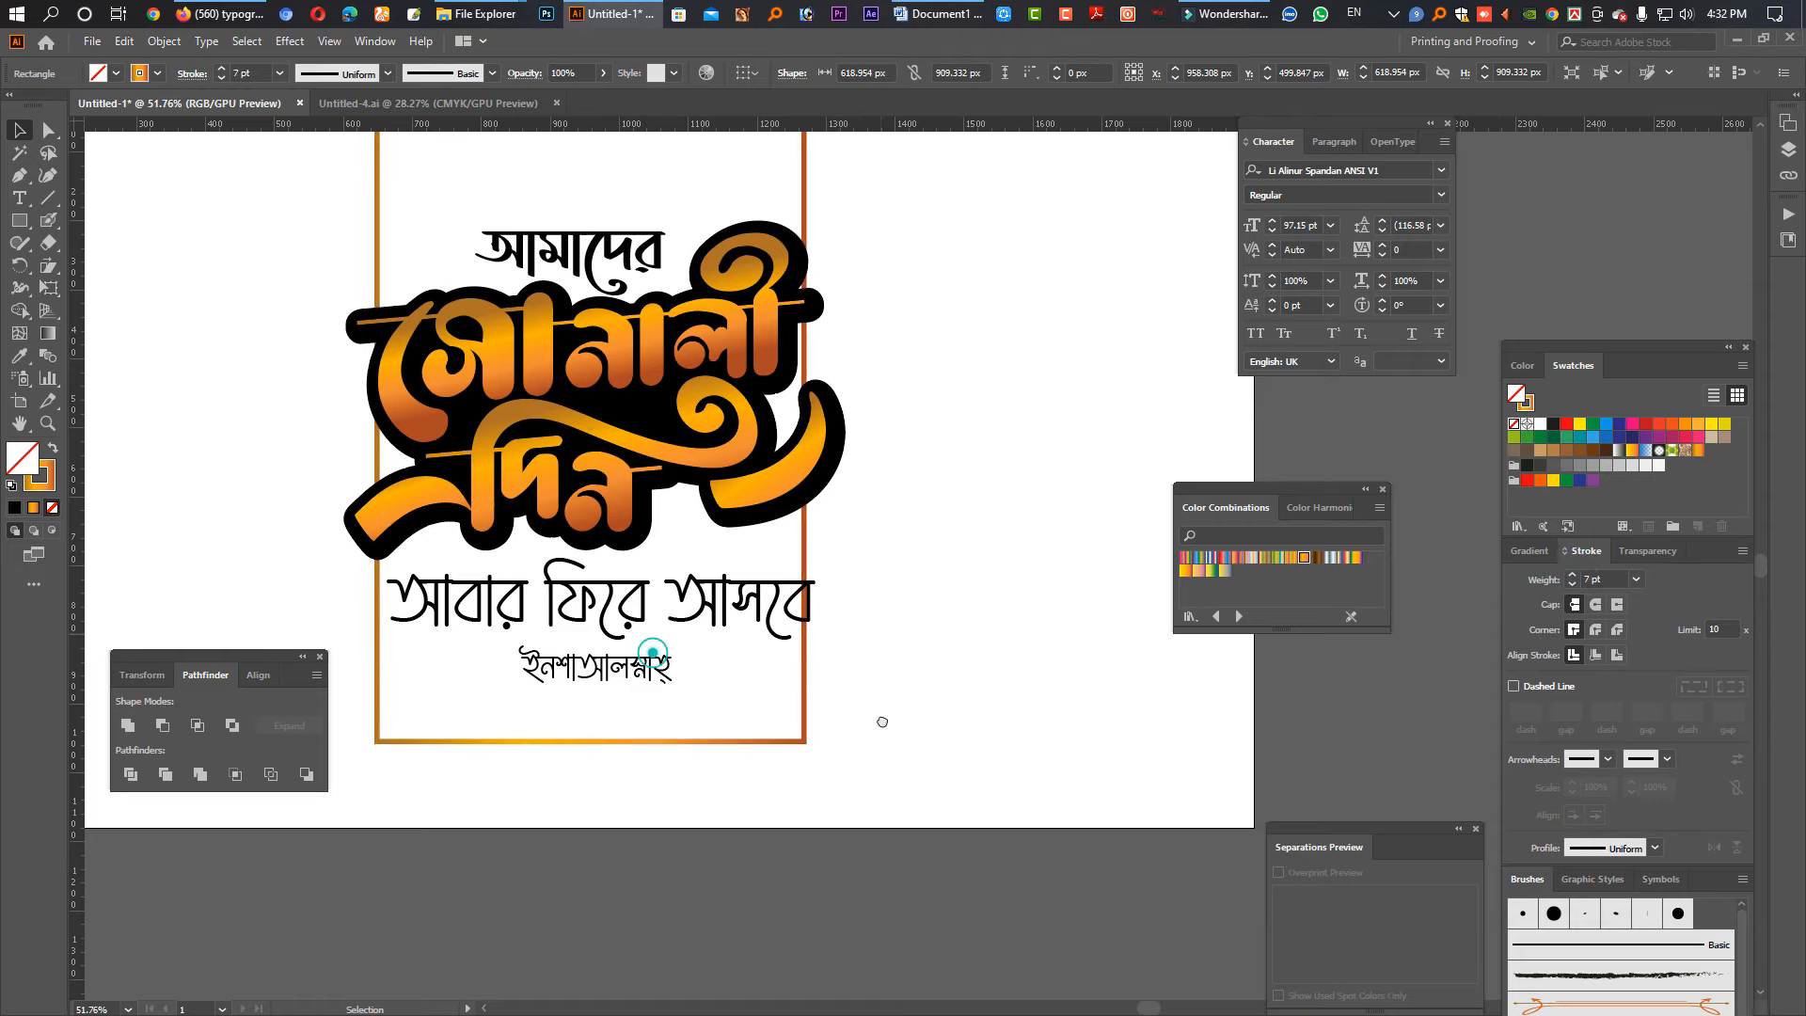
# Step: Select the whole design, including the frame, and scale it down slightly to leave more margin above it on the artboard
pyautogui.scroll(-1, 883, 723)
pyautogui.press('Tab')
pyautogui.click(880, 701)
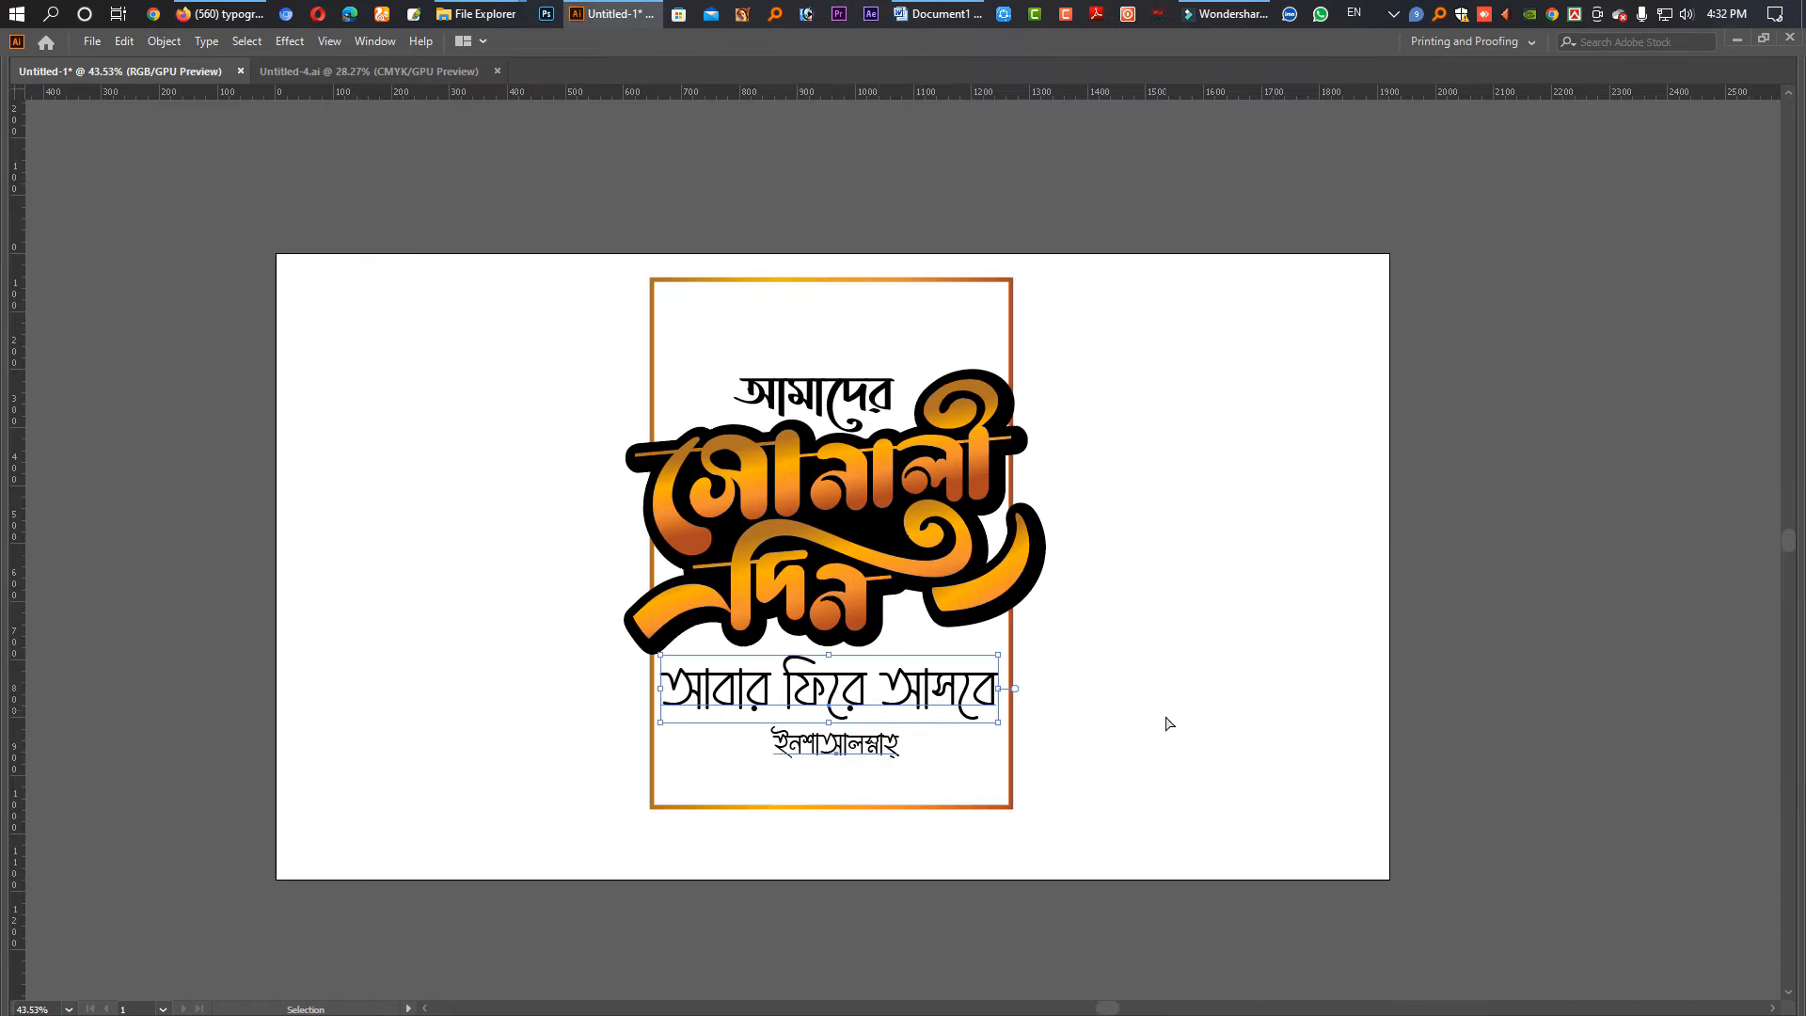
pyautogui.scroll(-1, 1164, 710)
pyautogui.click(1132, 896)
pyautogui.hotkey('ctrl', 'a')
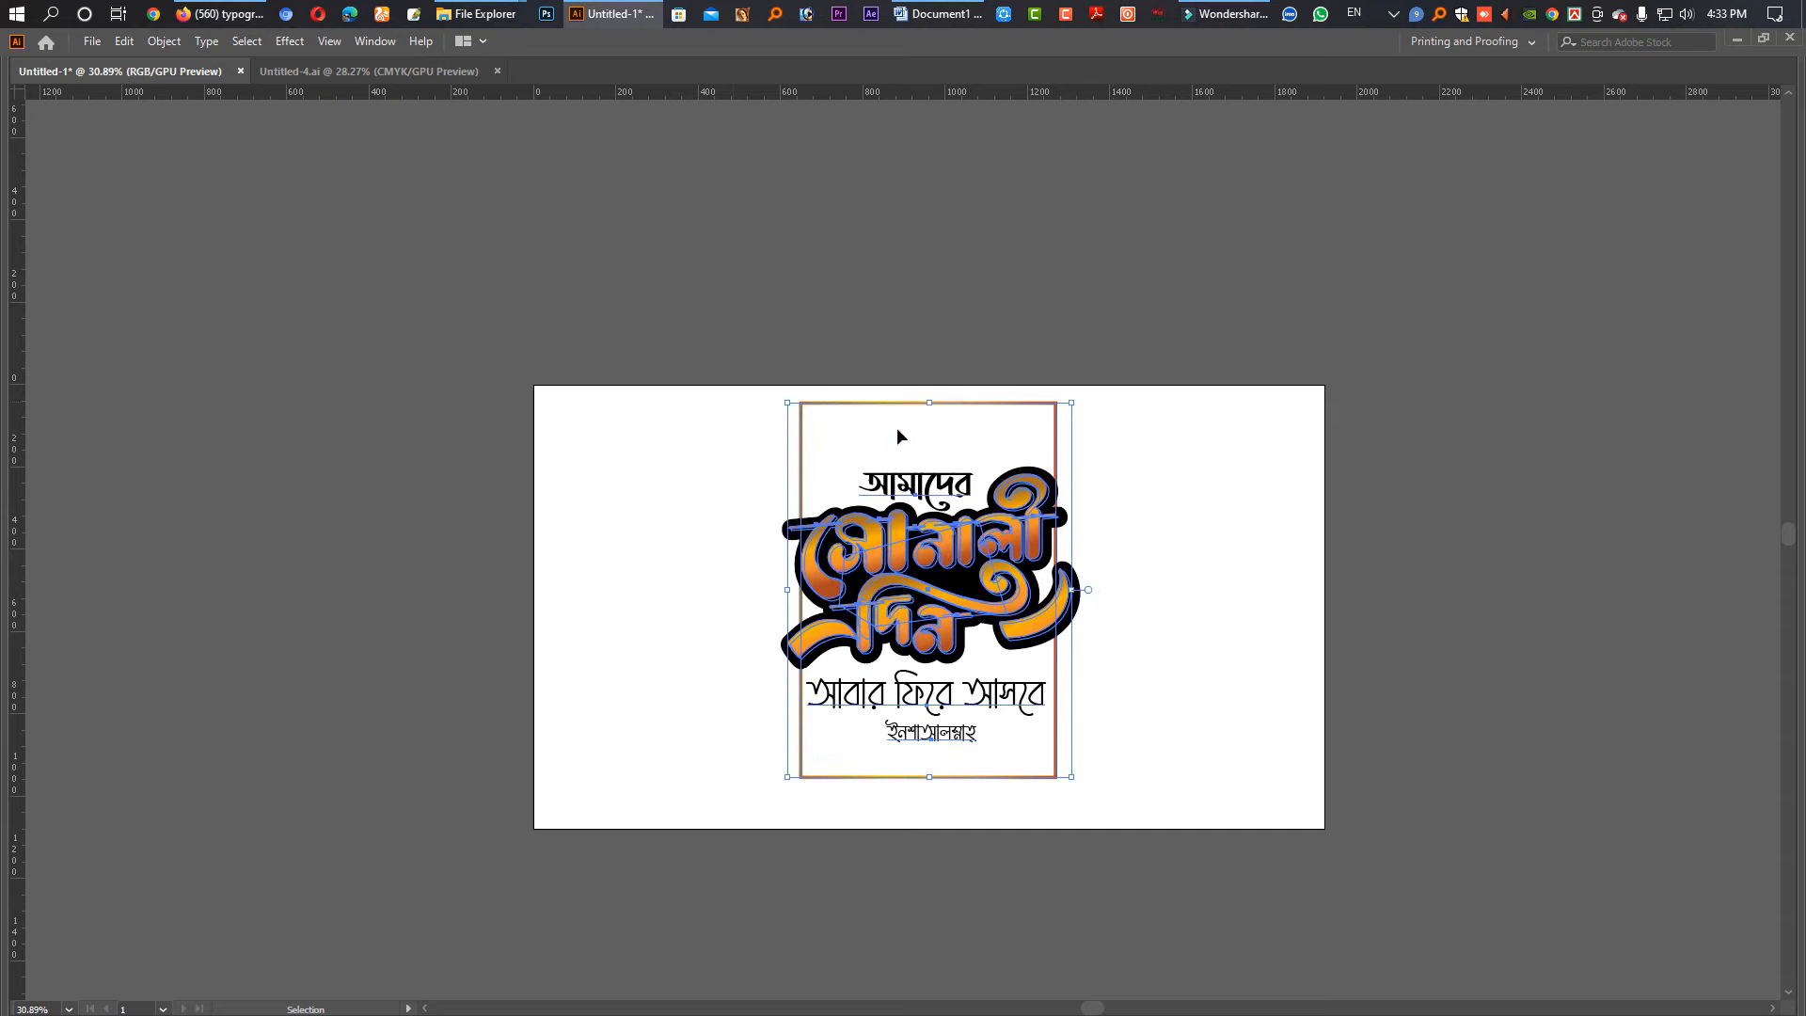
pyautogui.moveTo(930, 403); pyautogui.dragTo(931, 415)
pyautogui.click(972, 335)
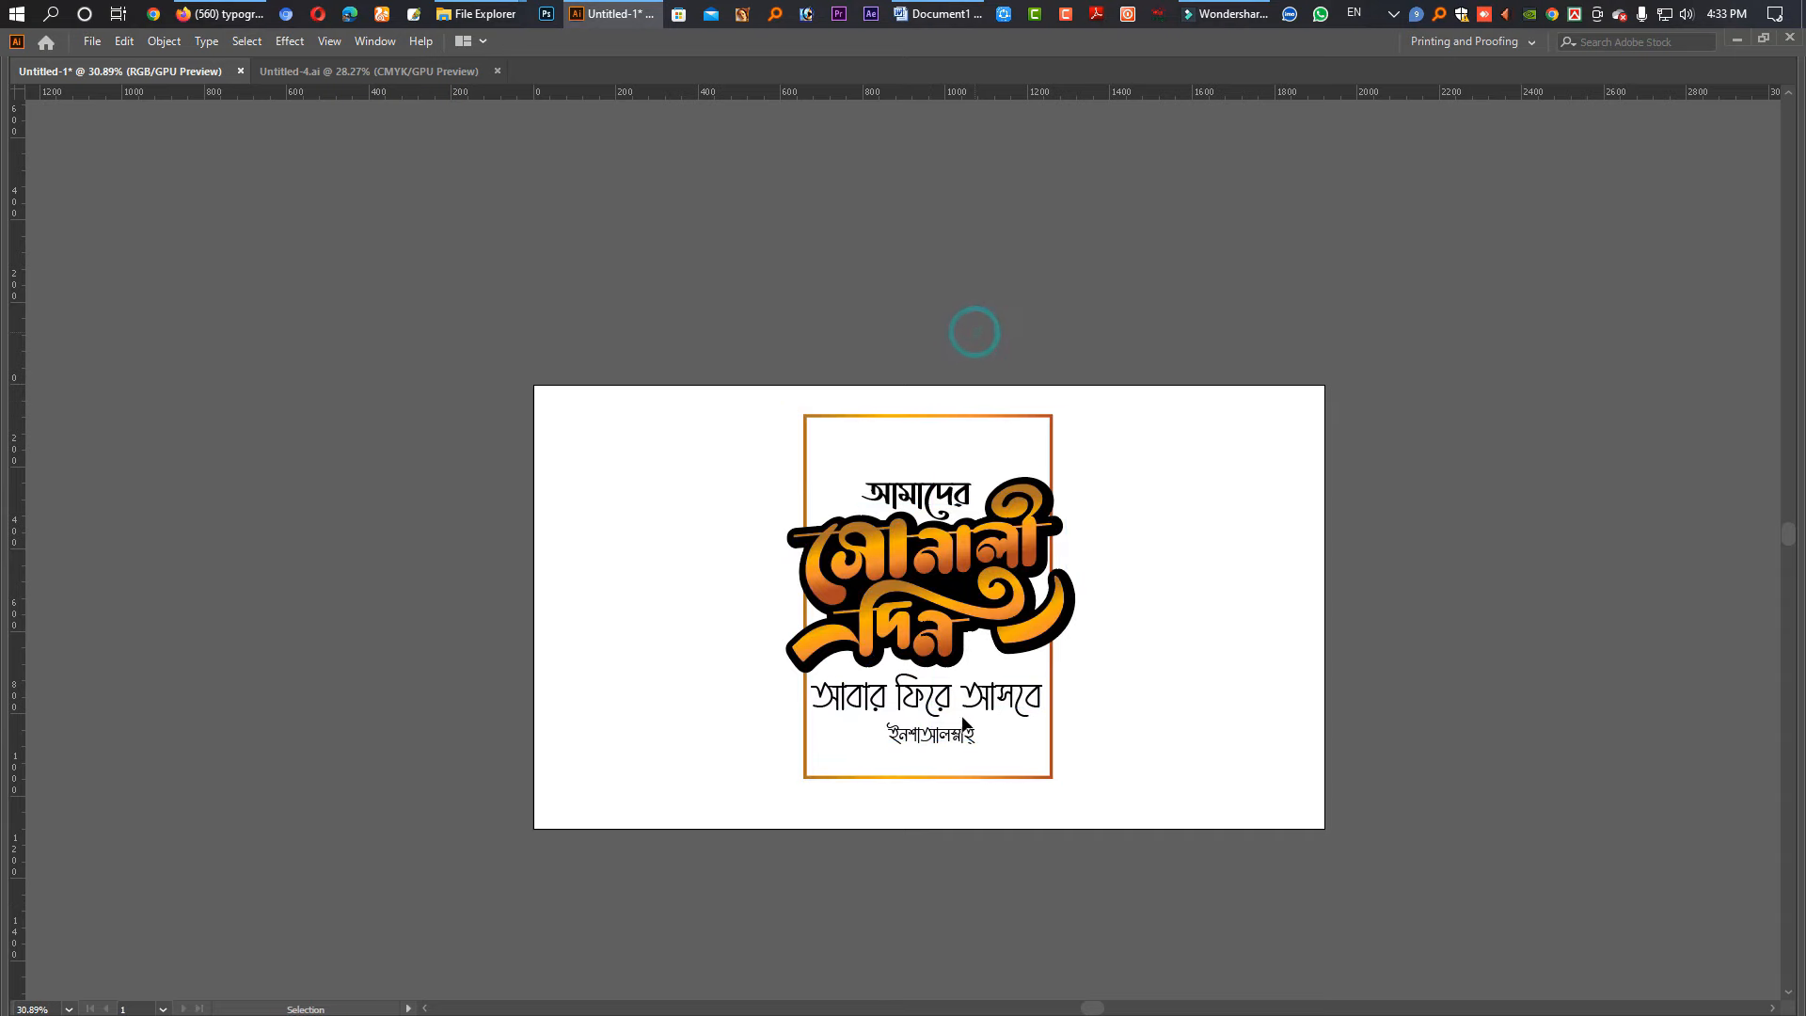
# Step: Create a 1920 x 1080 px rectangle covering the artboard and send it behind the typography and frame
pyautogui.press('Tab')
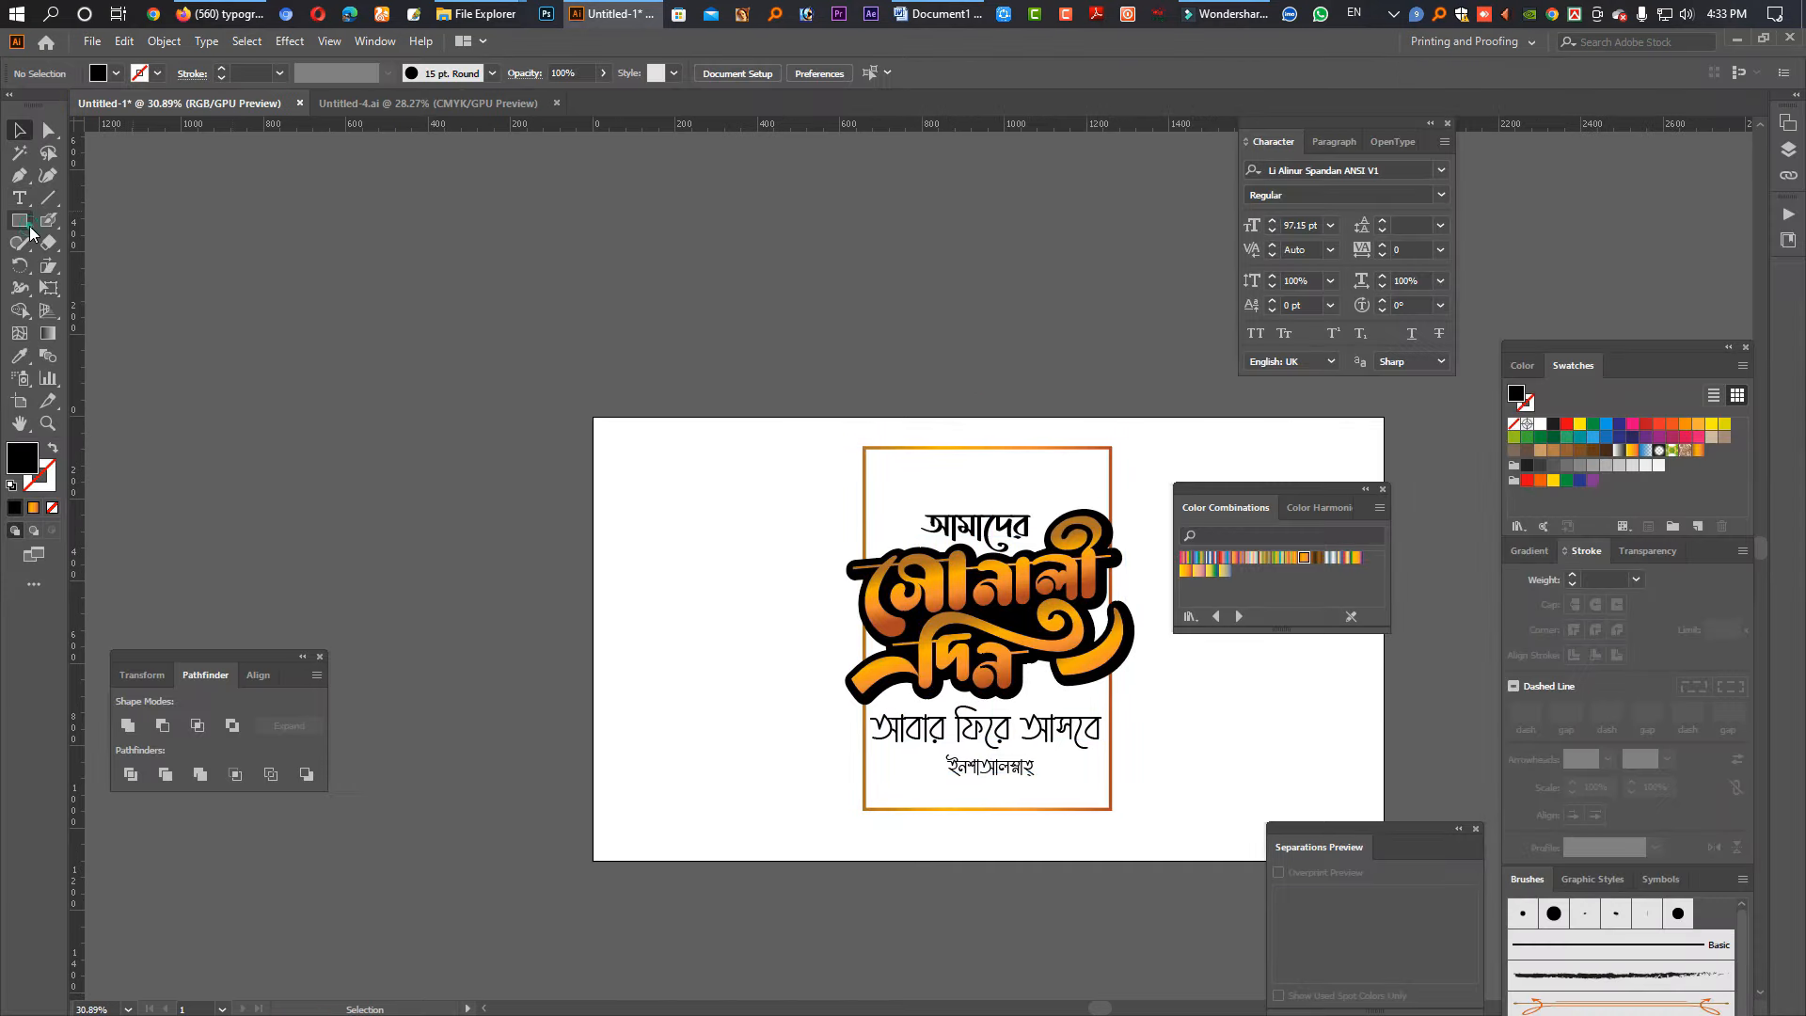
pyautogui.moveTo(685, 467); pyautogui.dragTo(363, 294)
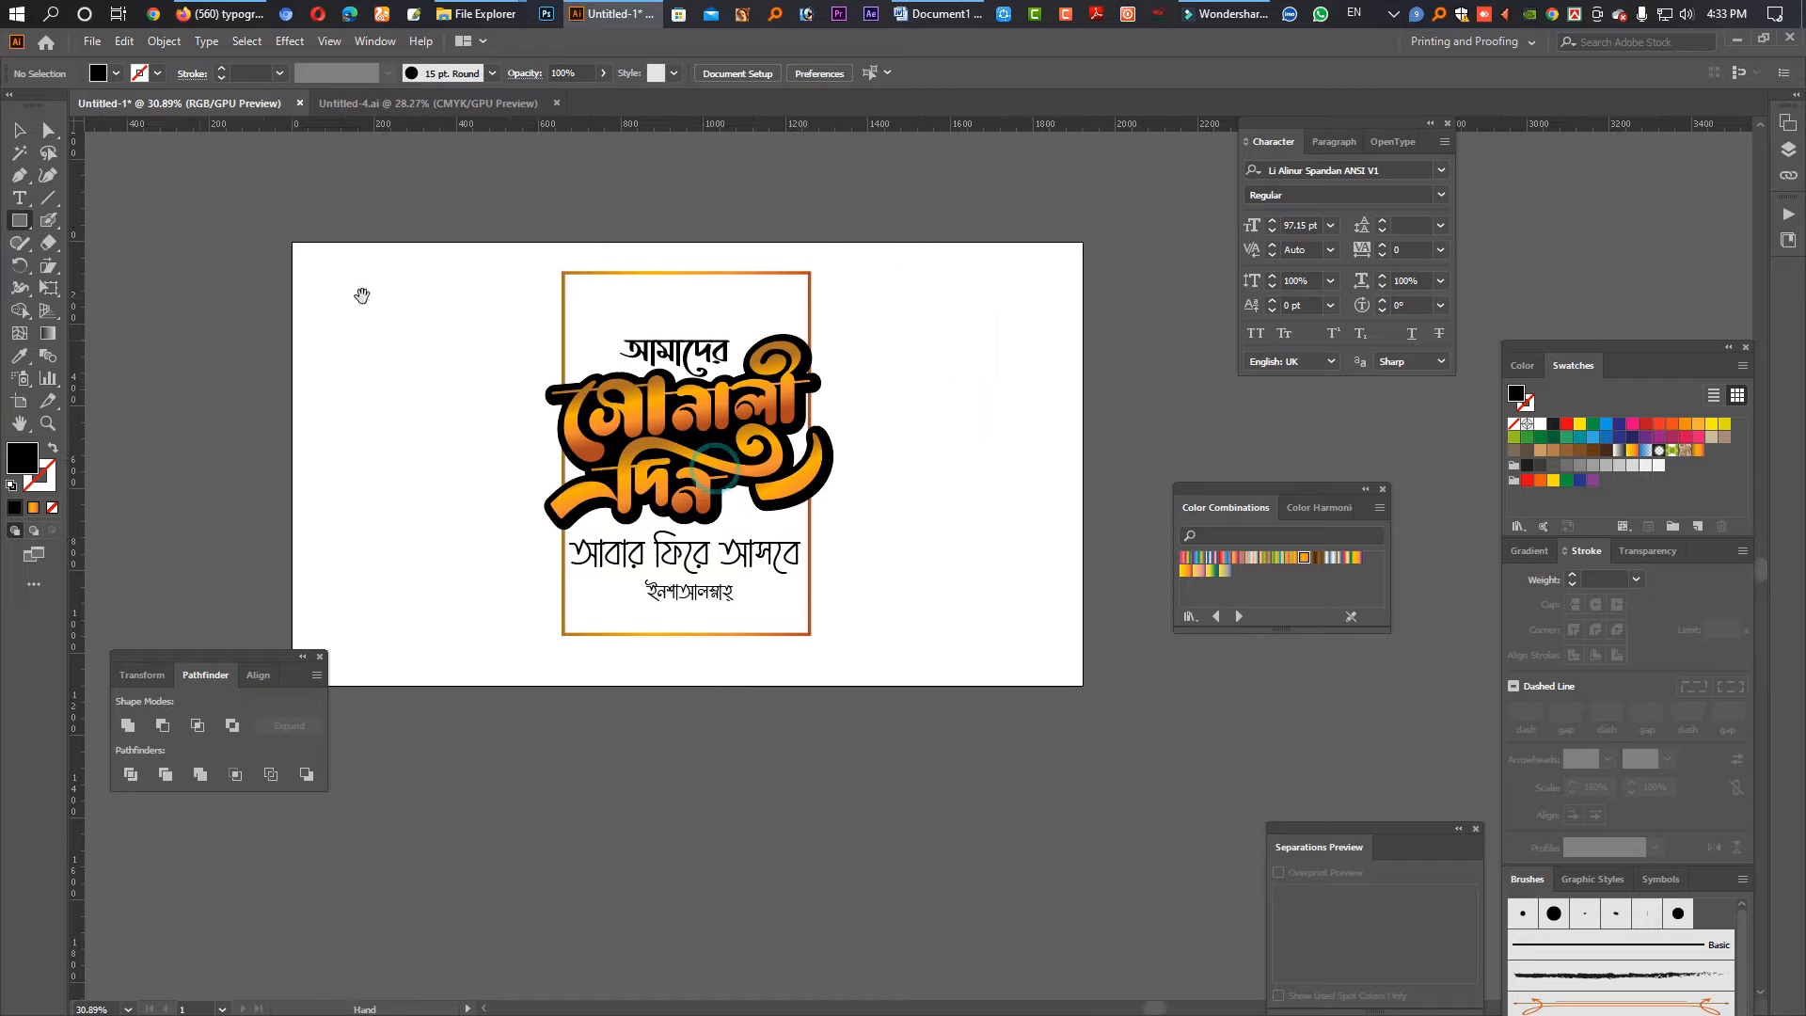
pyautogui.click(294, 242)
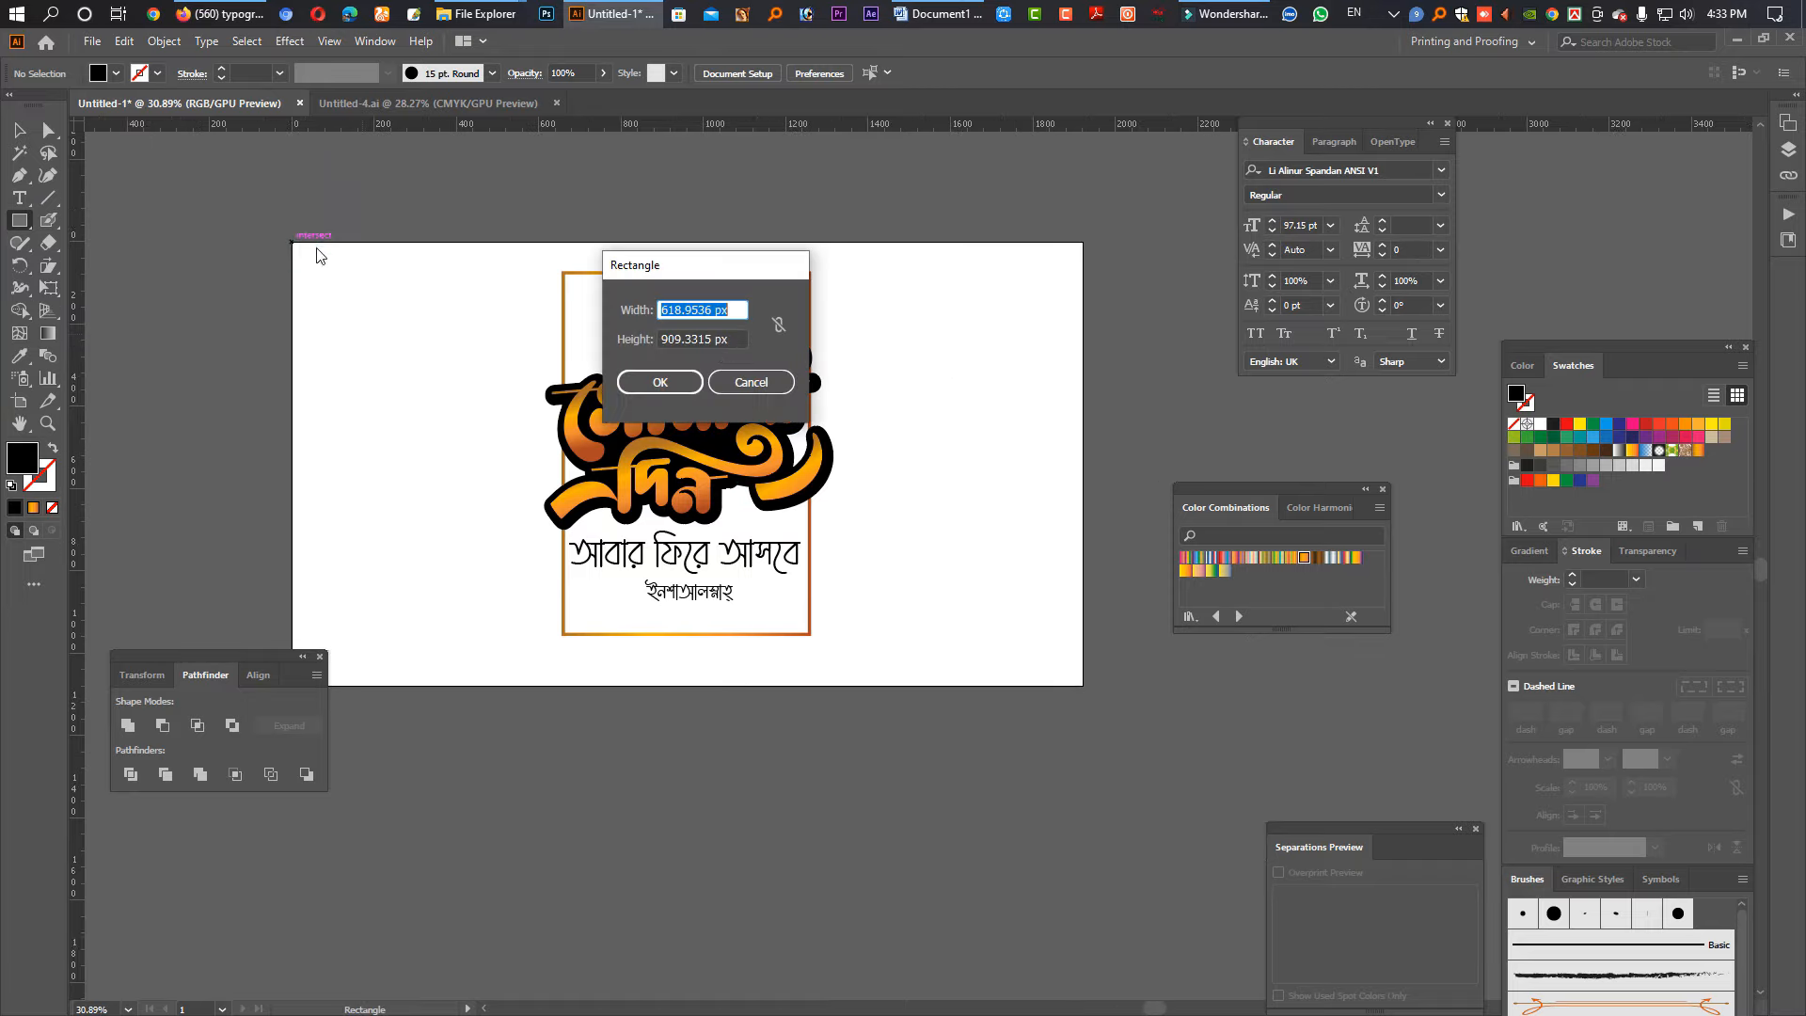
pyautogui.write('1920')
pyautogui.press('Tab')
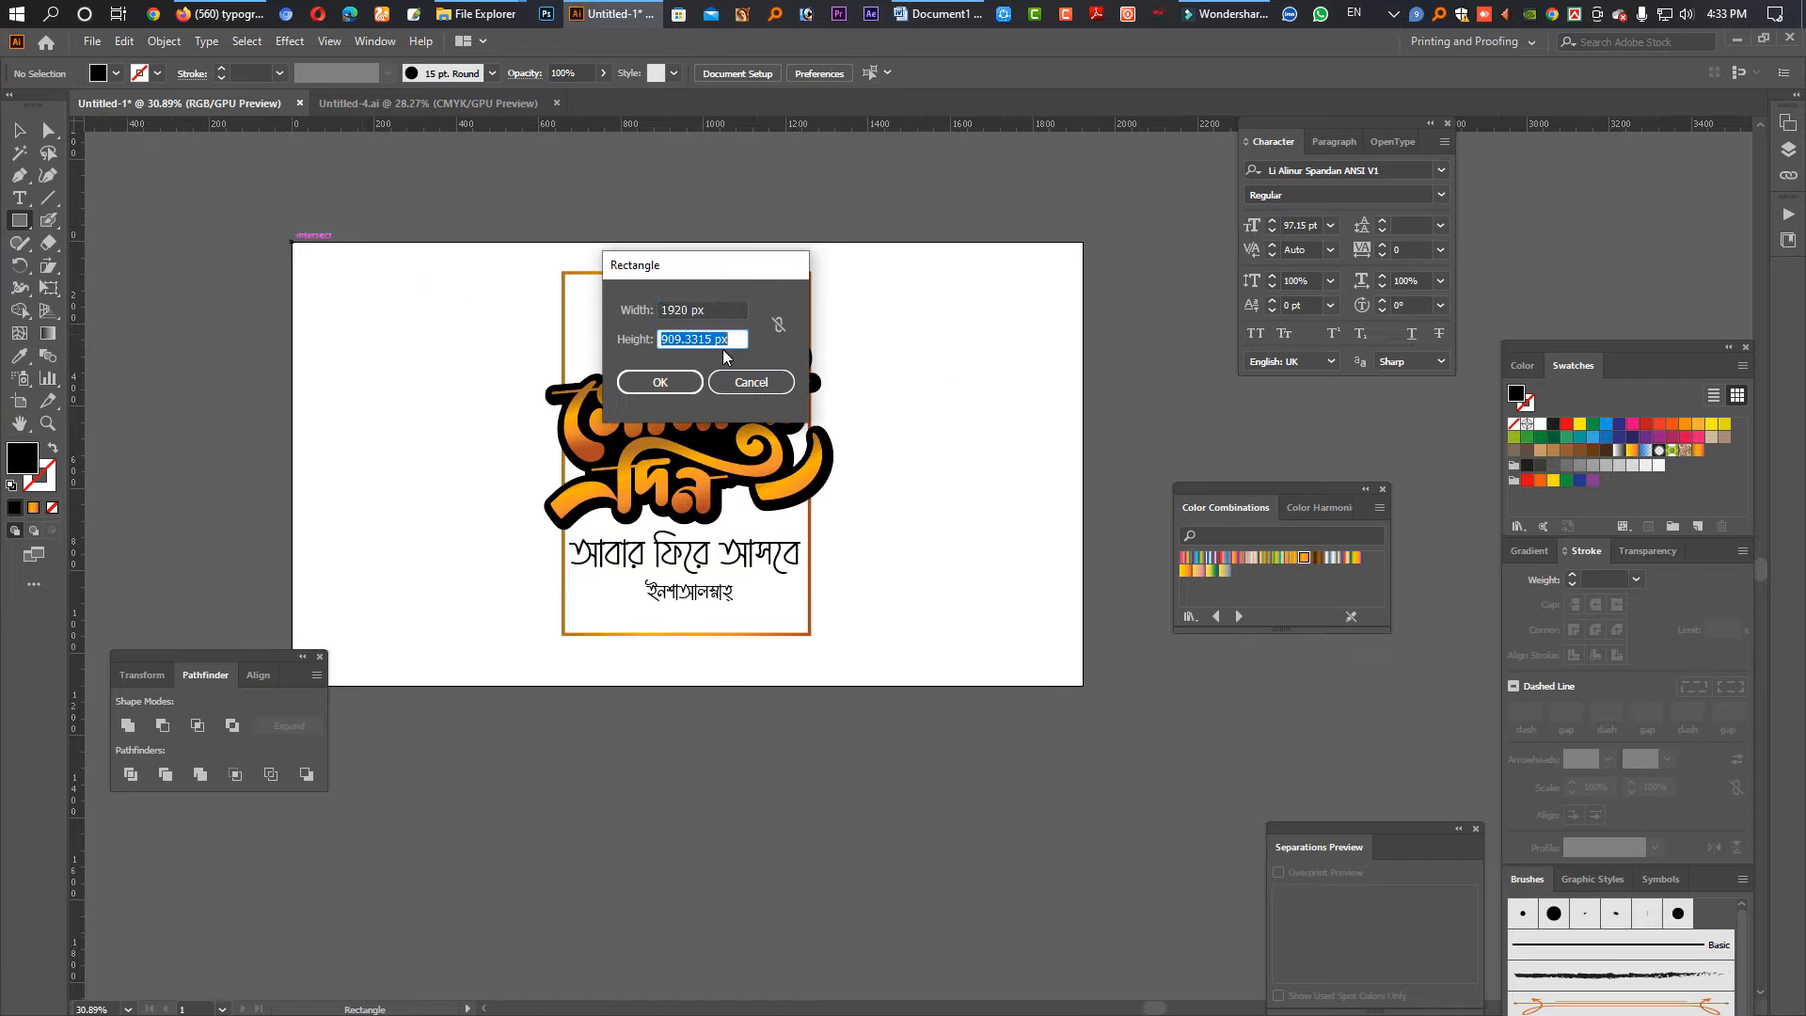
pyautogui.write('1080')
pyautogui.press('Return')
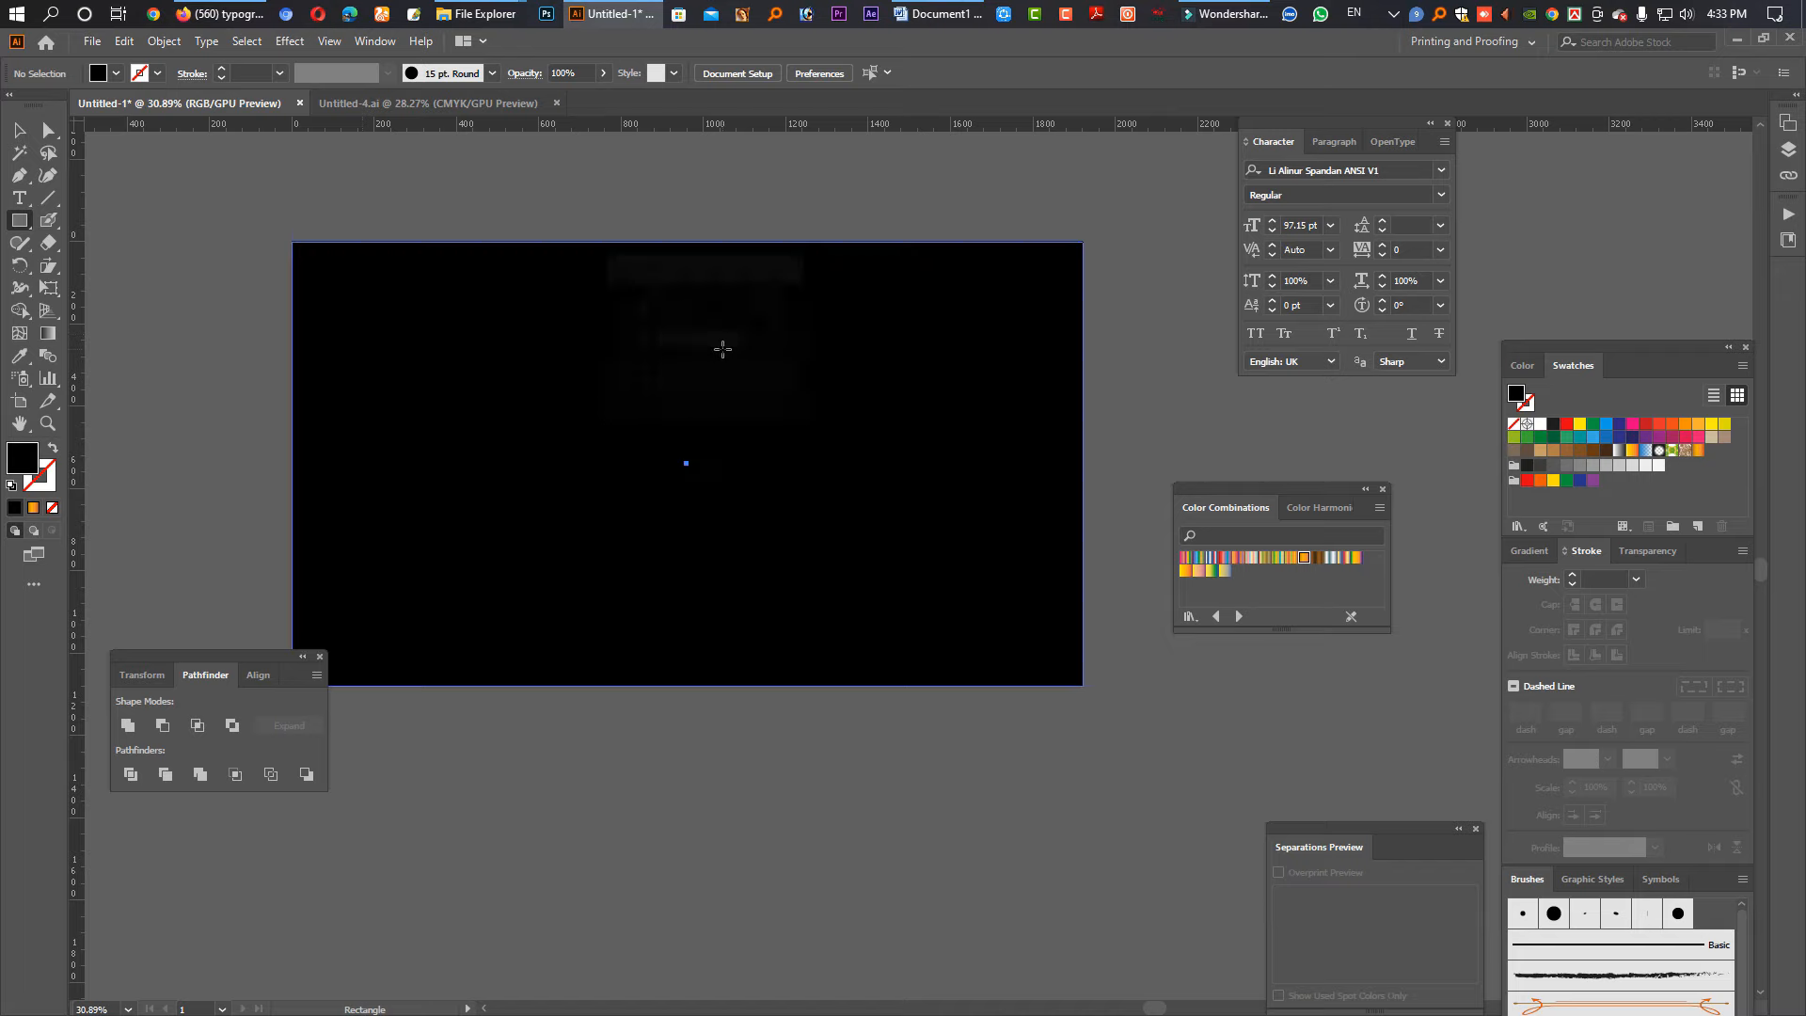
pyautogui.click(20, 131)
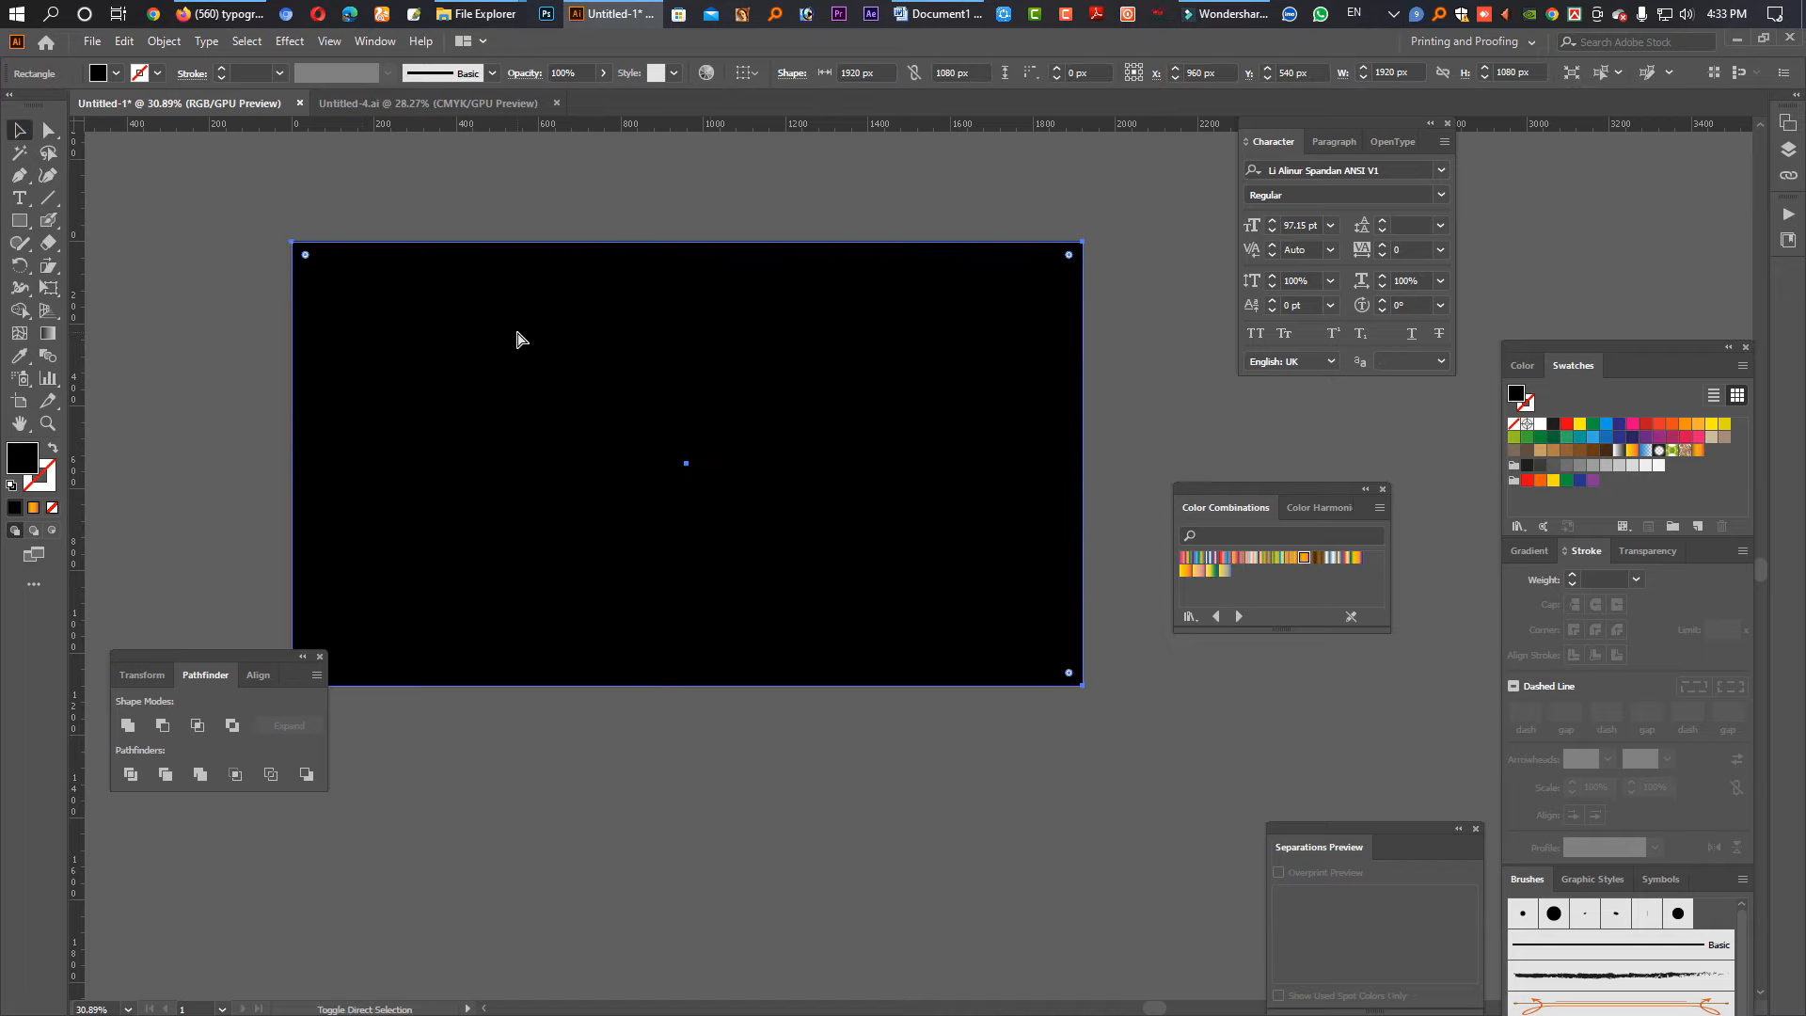
pyautogui.hotkey('ctrl', 'shift', '[')
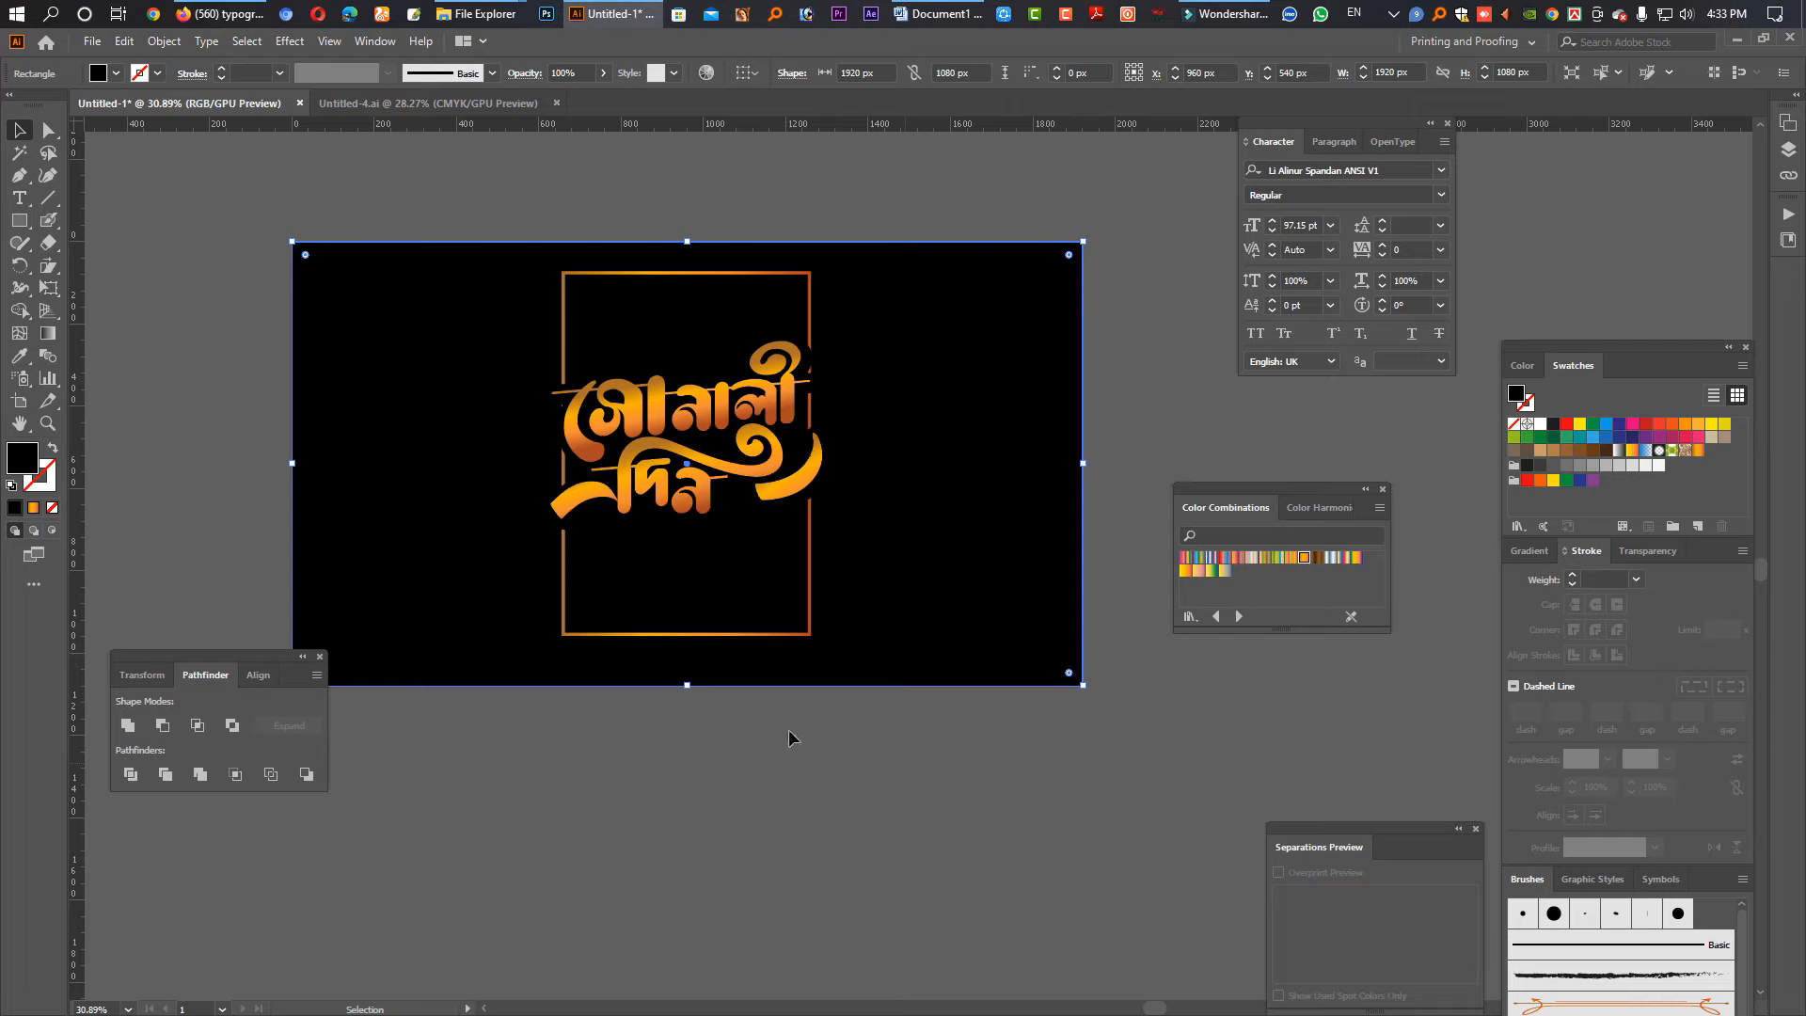
# Step: Try a brown-gold gradient and a blue-green Color Harmonies gradient as the background rectangle's fill
pyautogui.click(1317, 560)
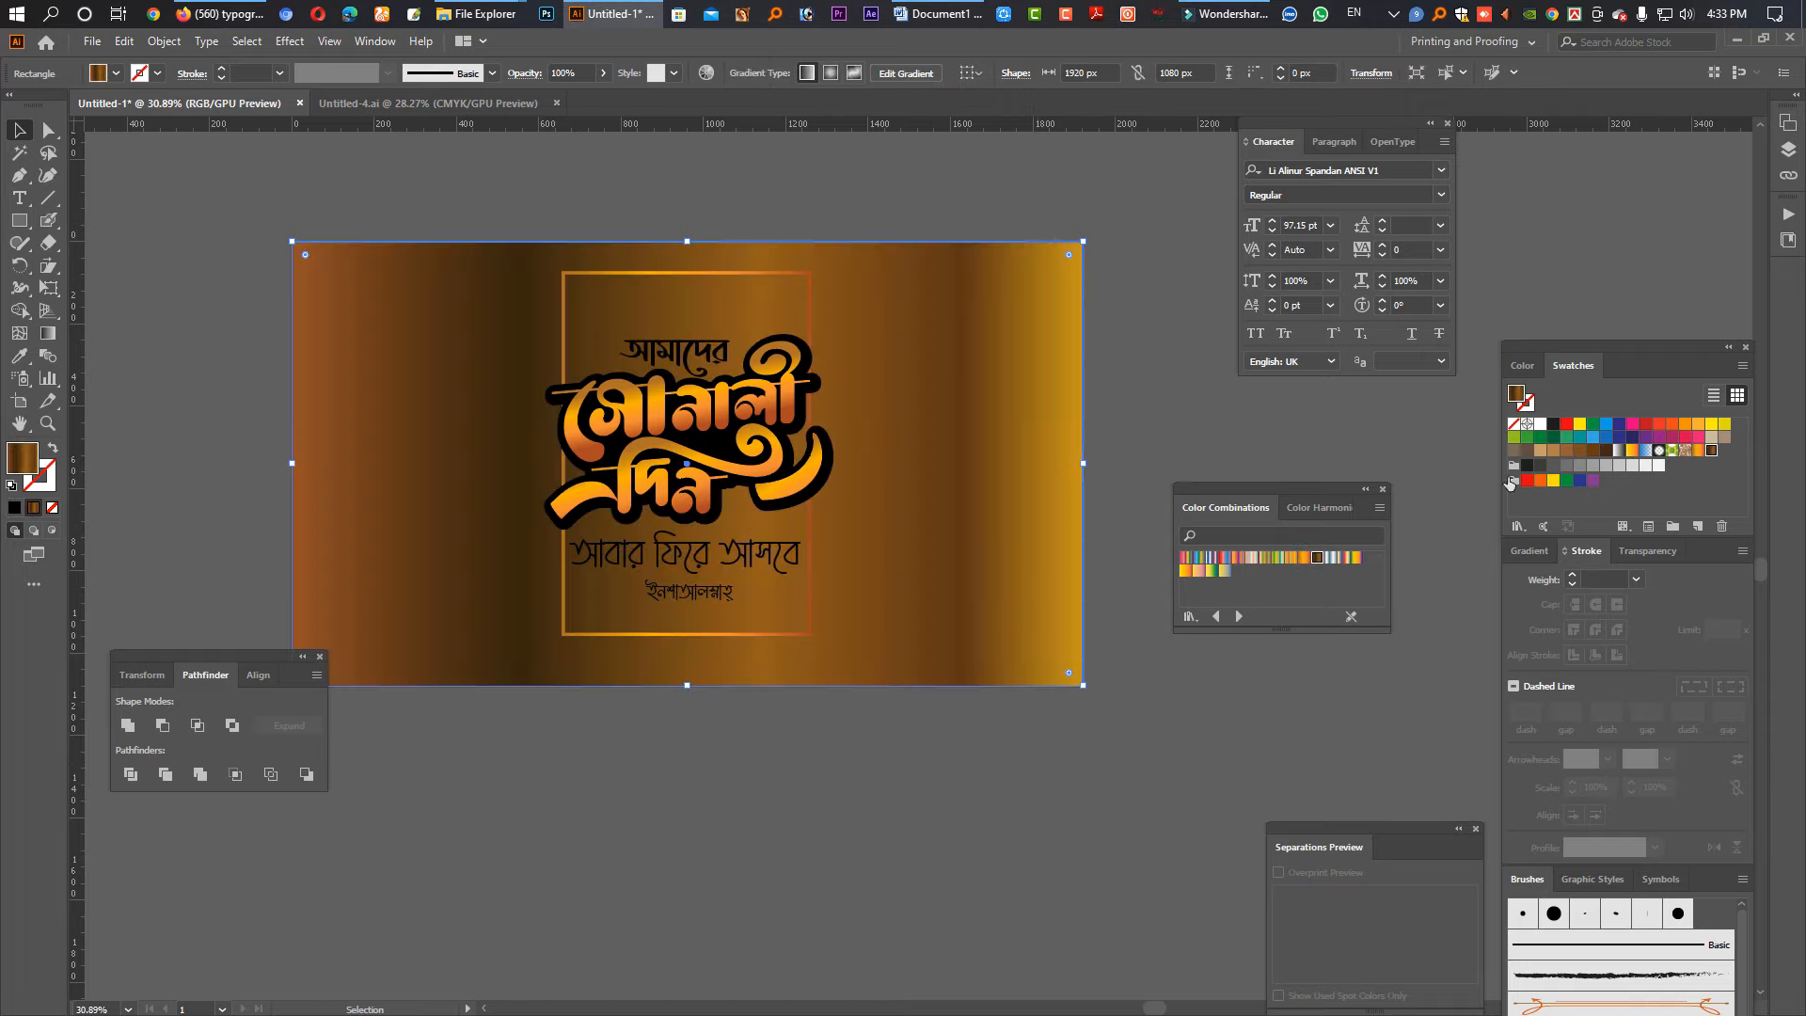
pyautogui.click(1337, 518)
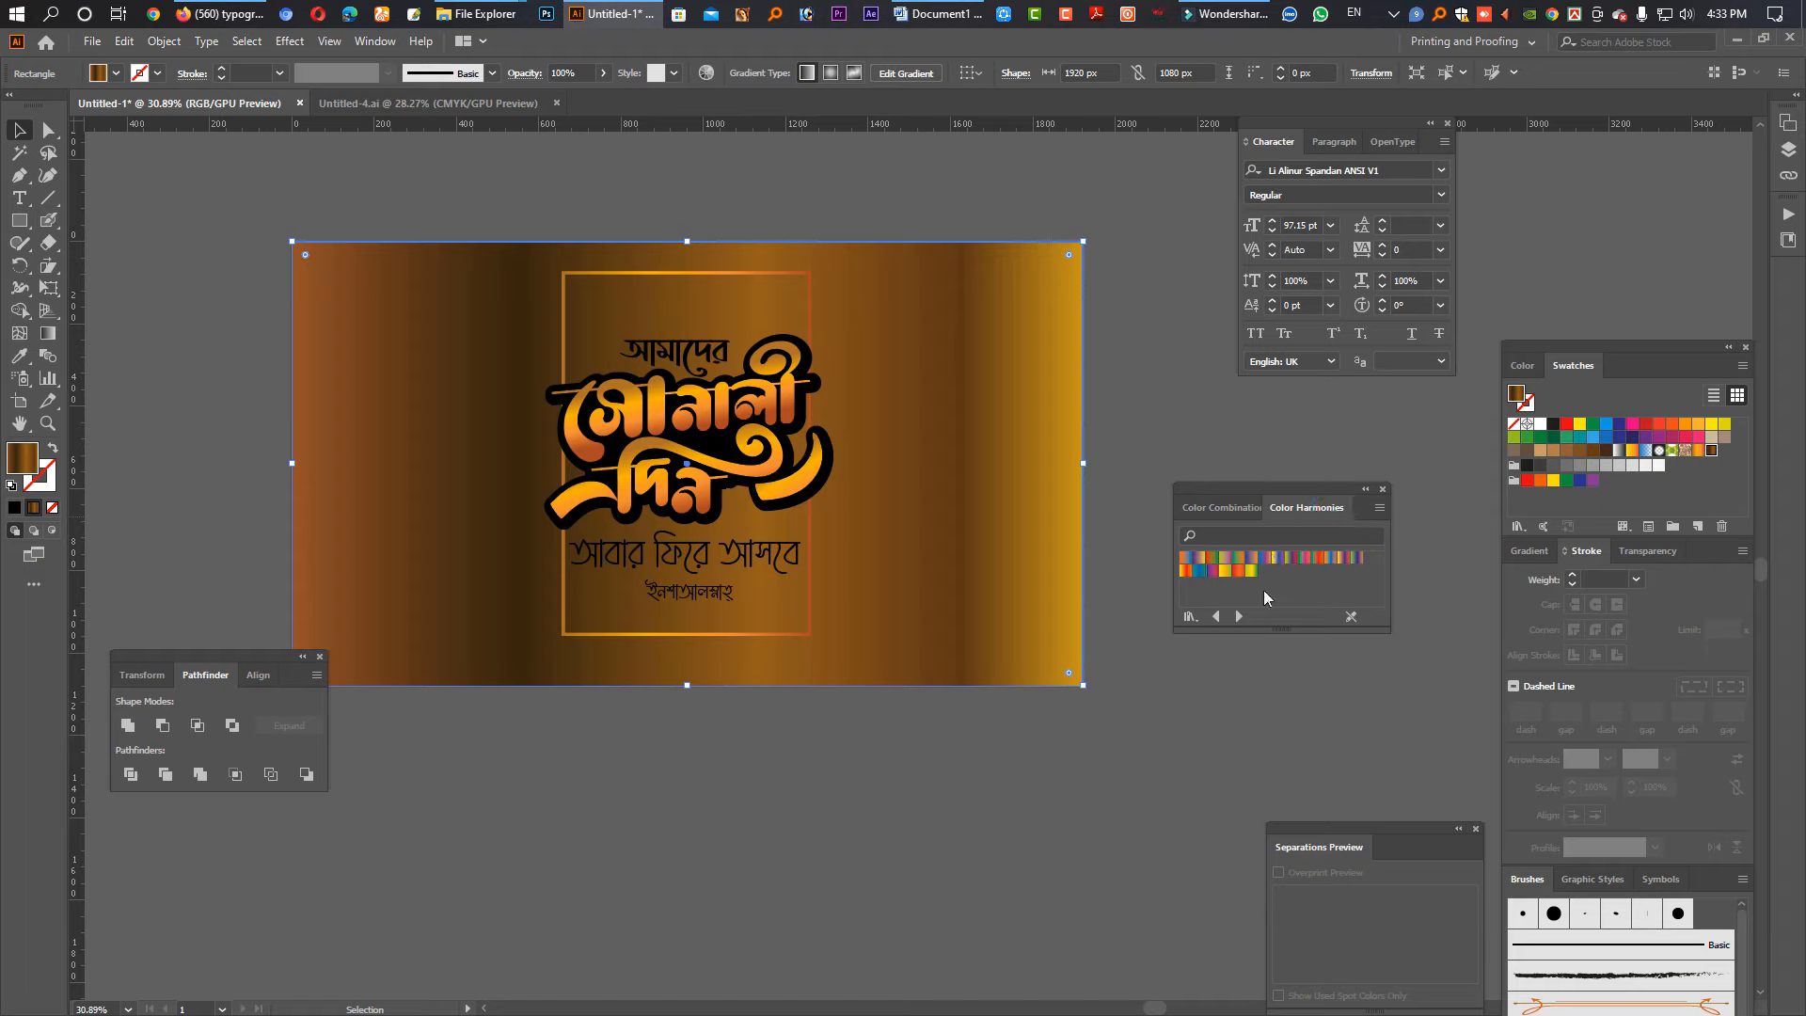
pyautogui.click(1201, 571)
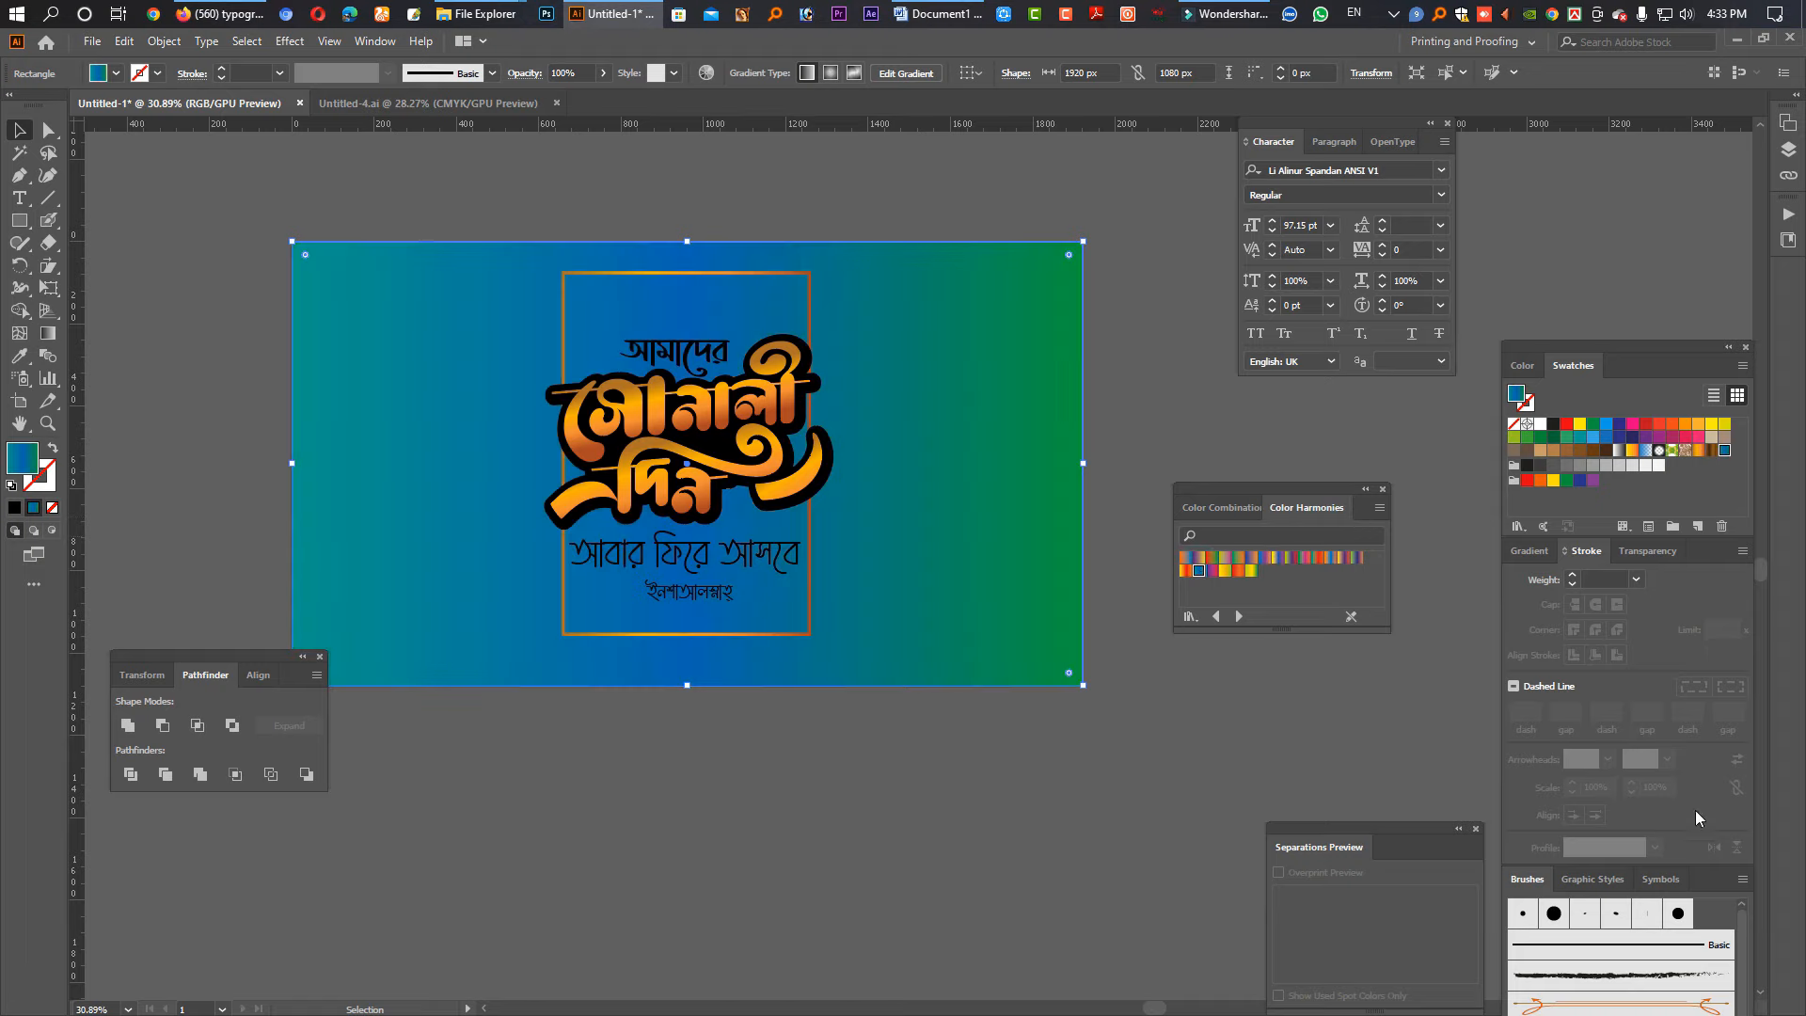
# Step: Open the Earthtones gradient swatch library and fill the background rectangle with its dark slate-blue to black gradient
pyautogui.click(1740, 553)
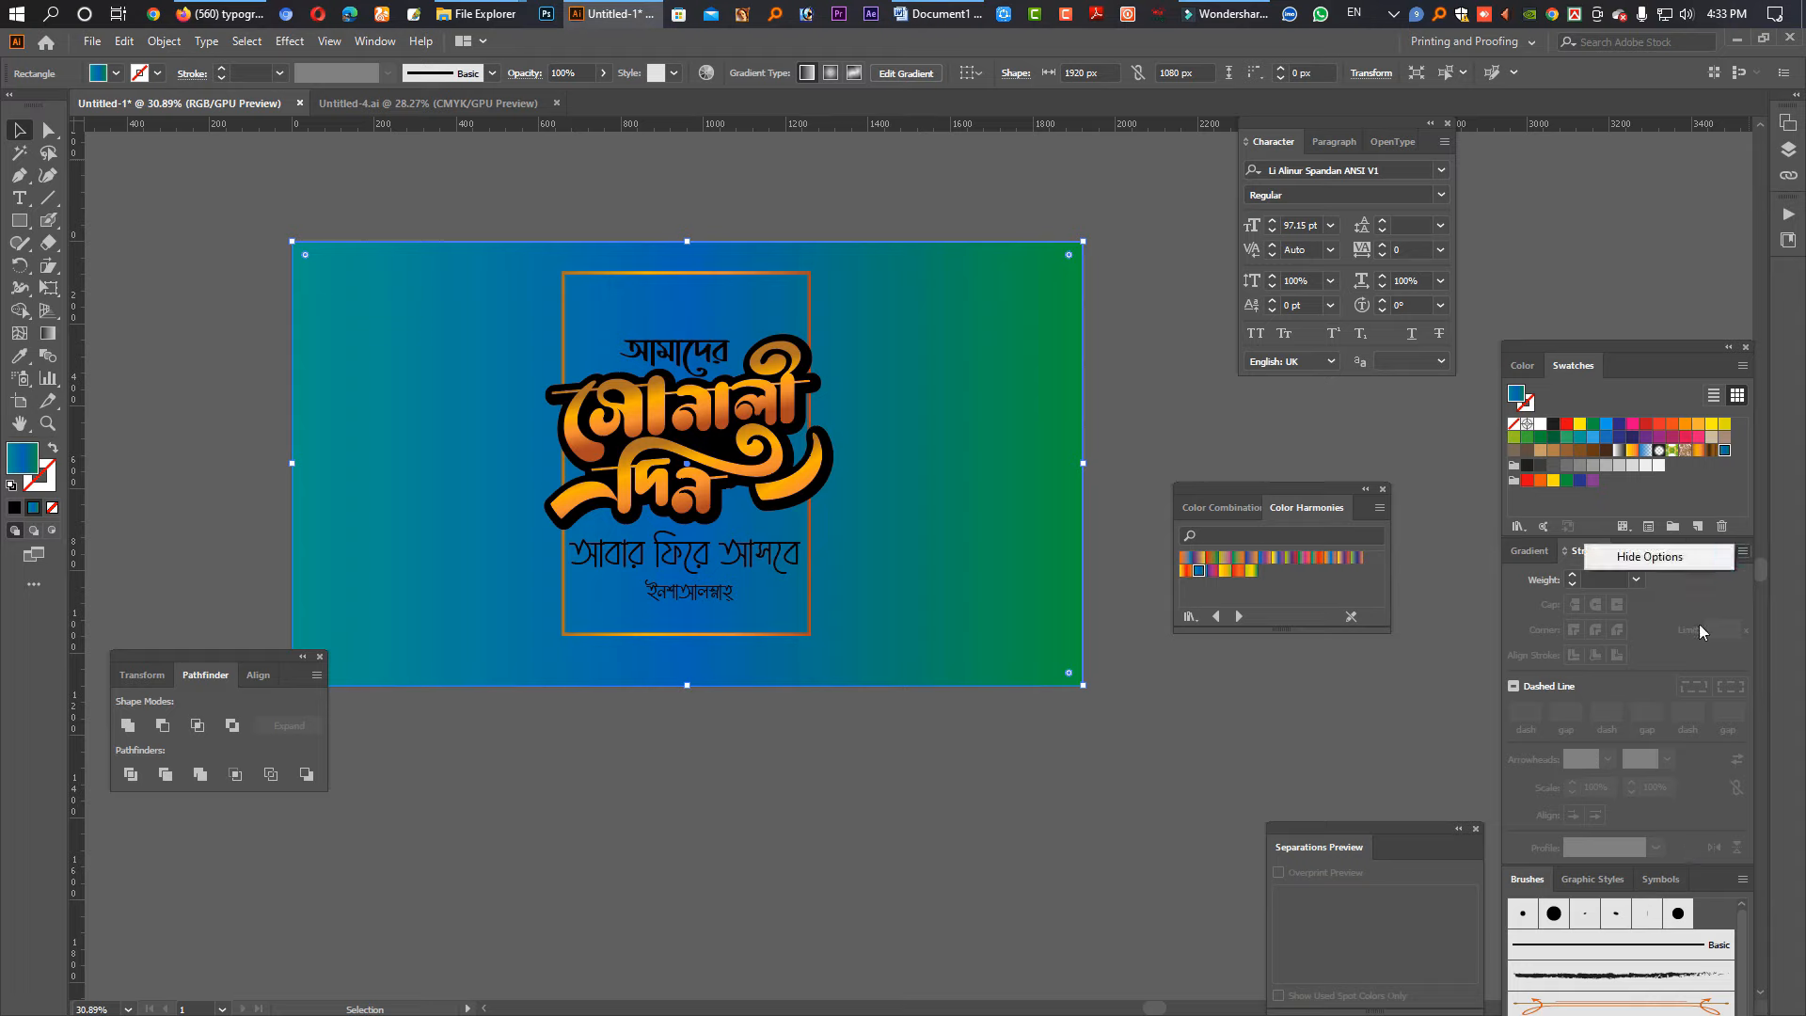
pyautogui.click(1706, 560)
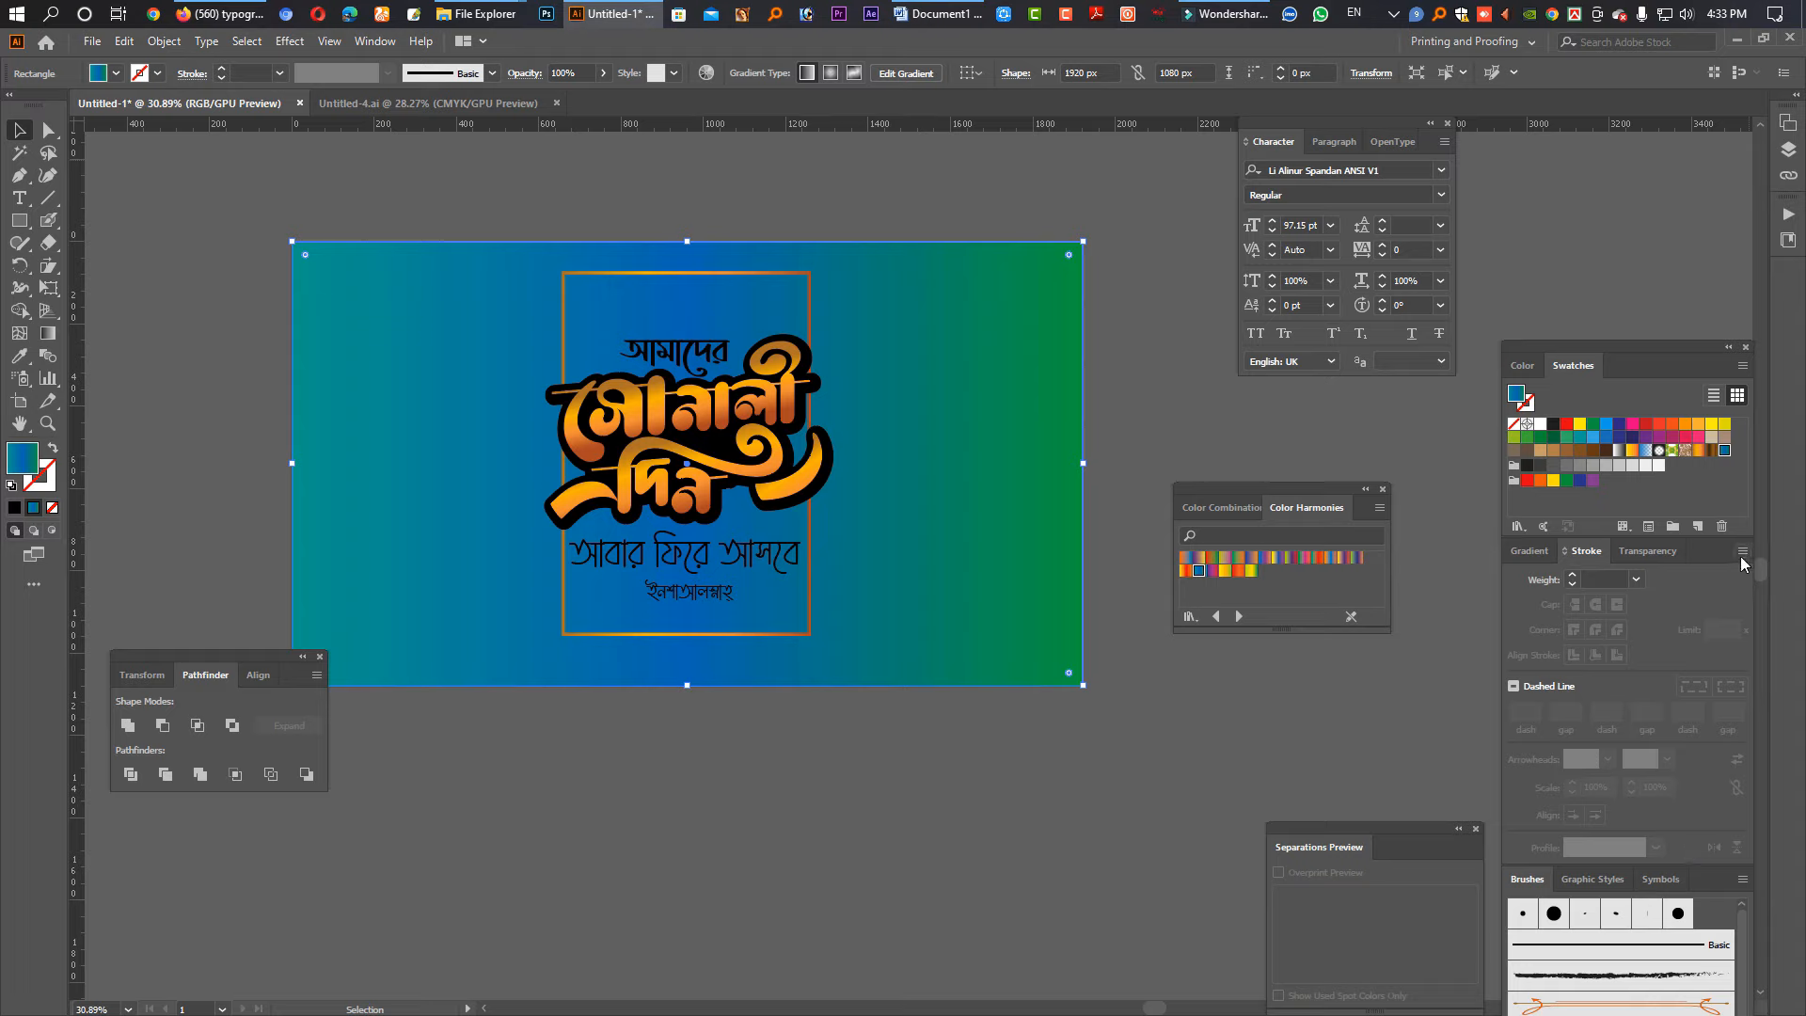
pyautogui.click(1742, 366)
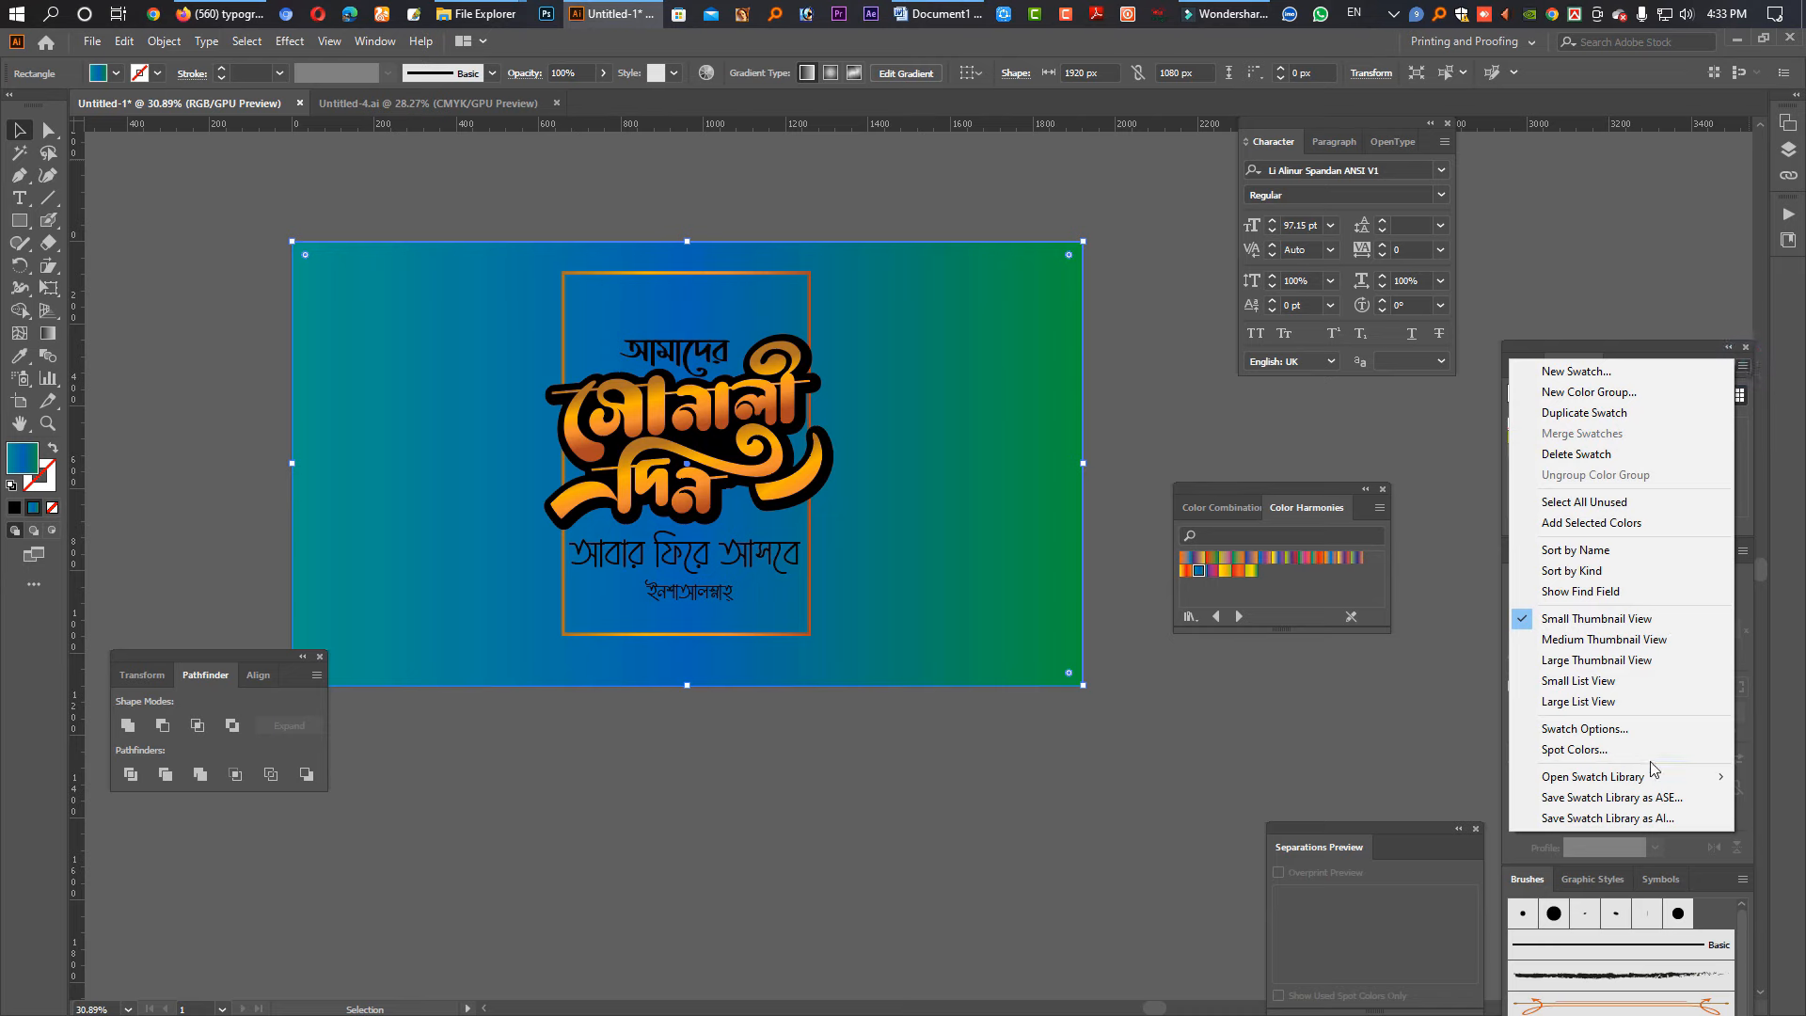
pyautogui.moveTo(1641, 776)
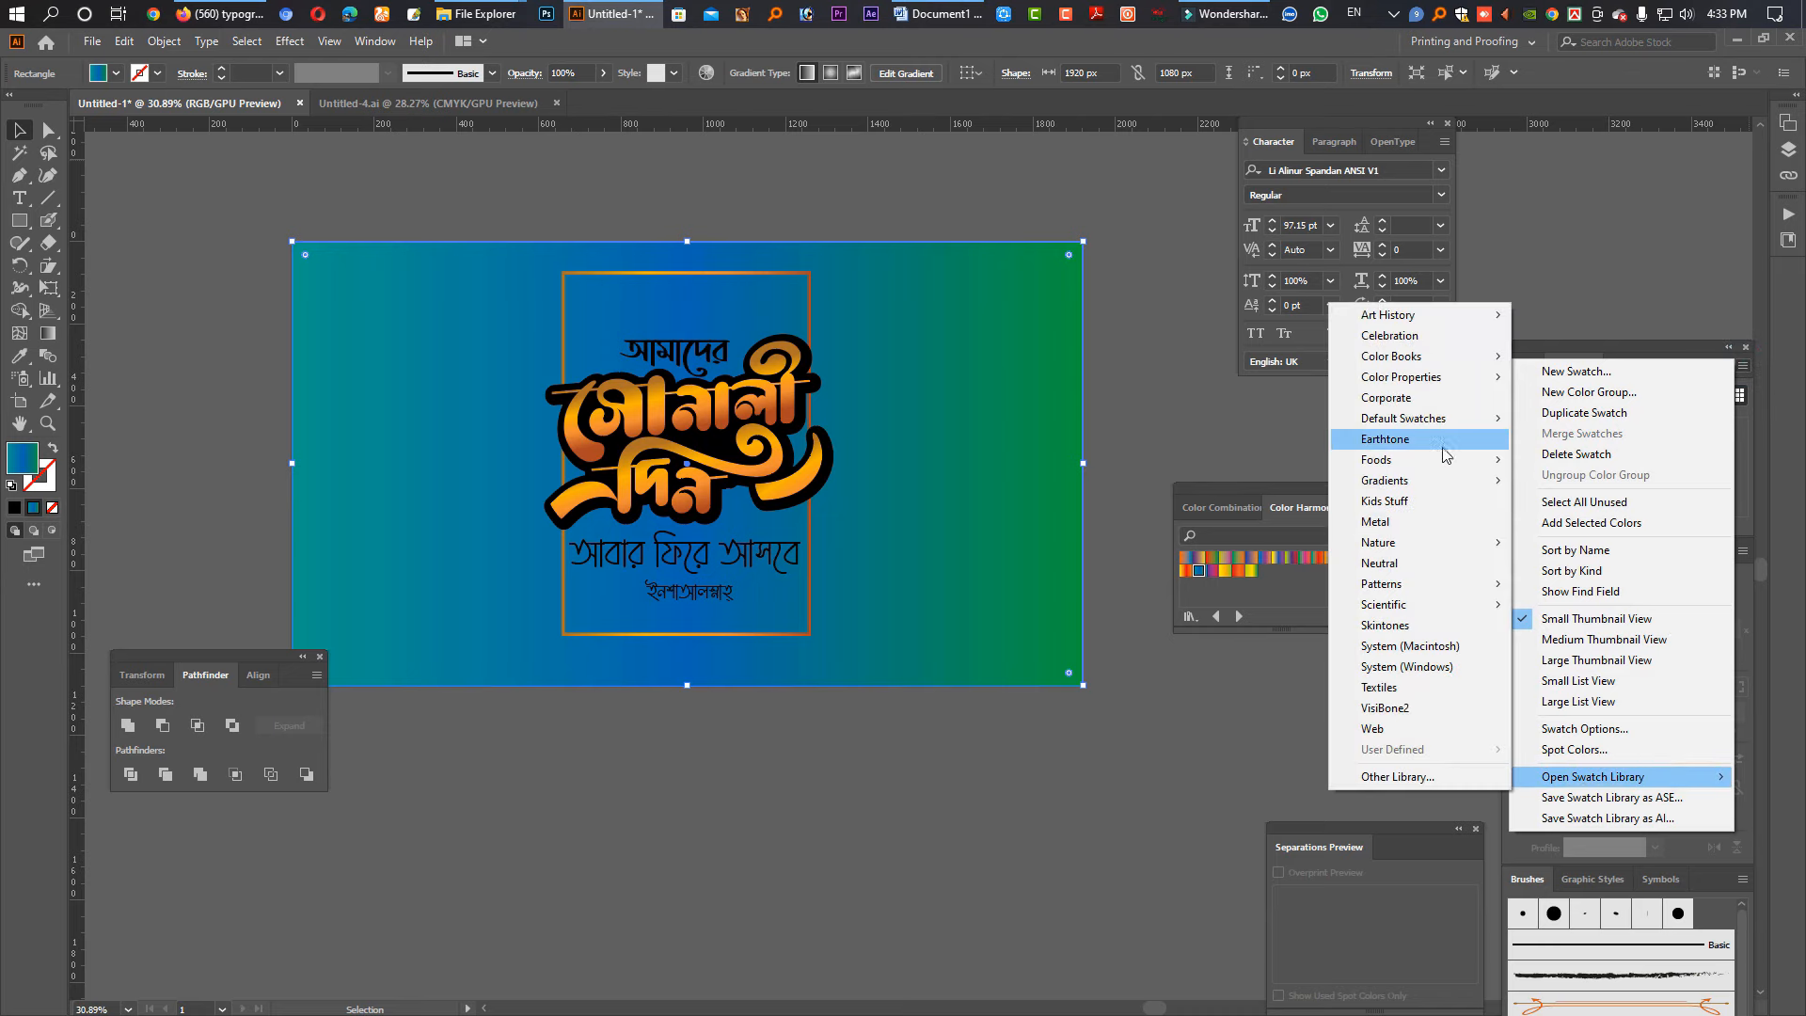
pyautogui.moveTo(1439, 479)
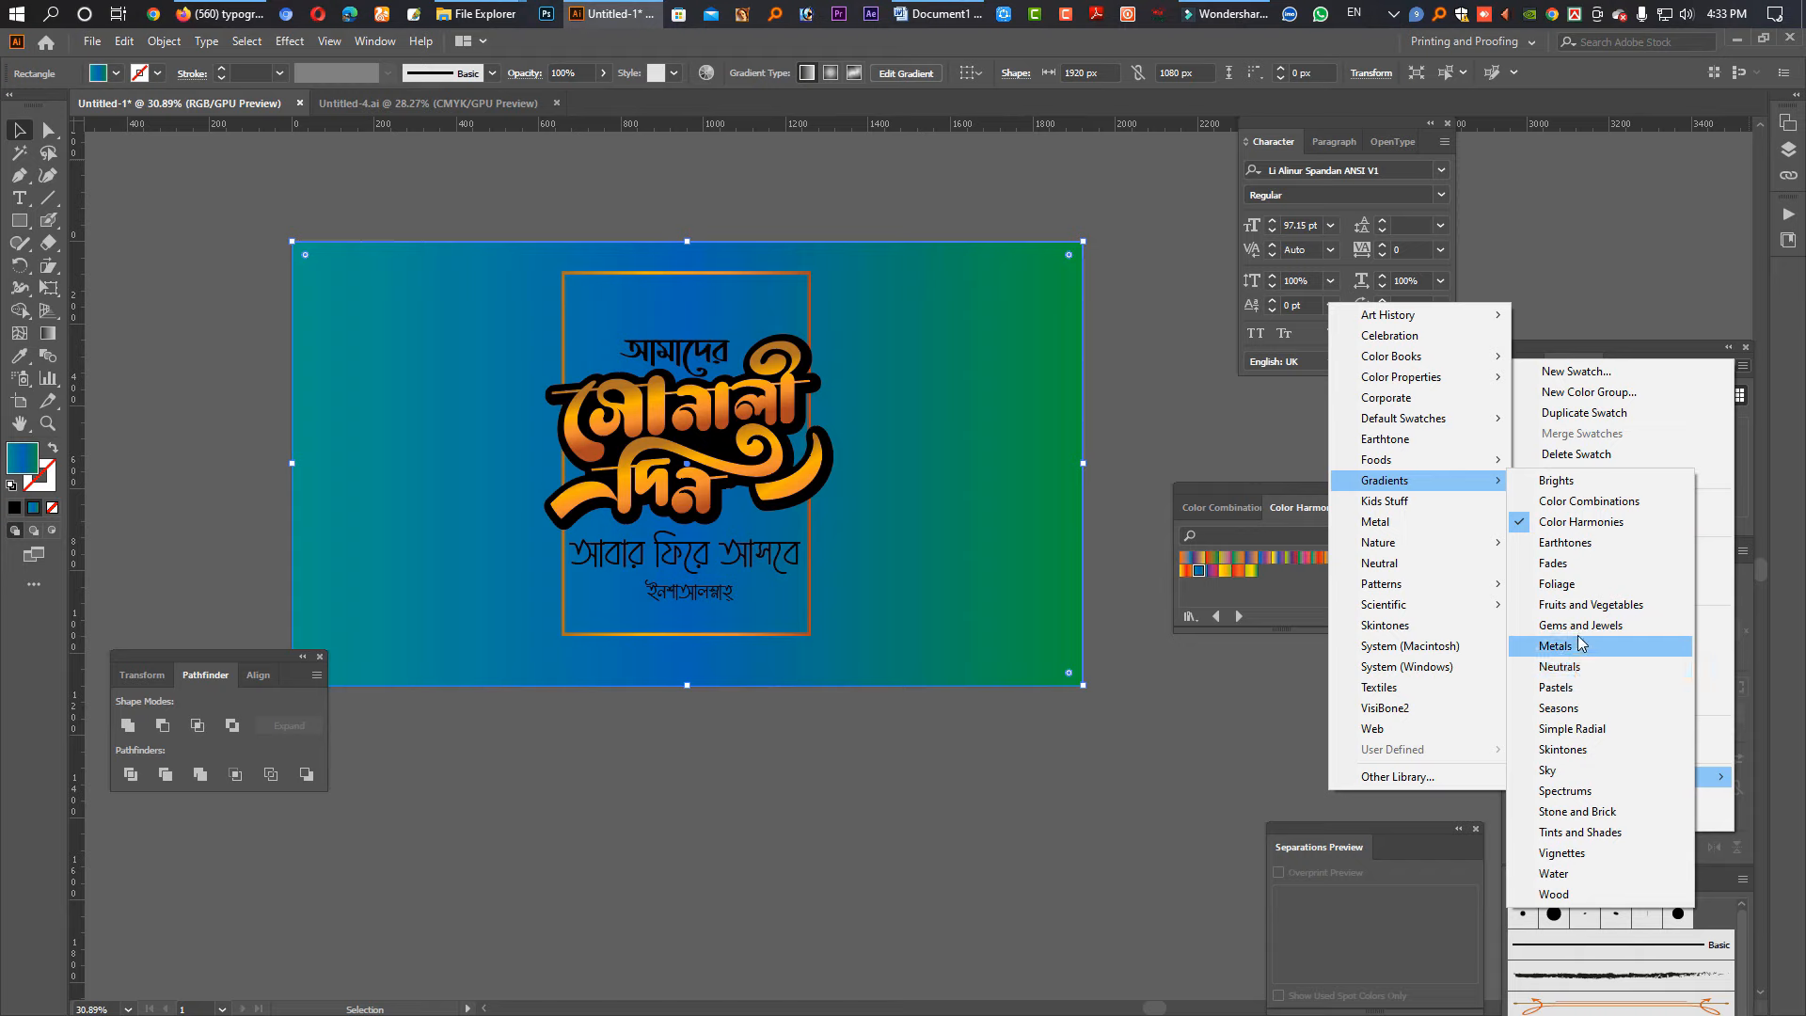
pyautogui.click(1564, 543)
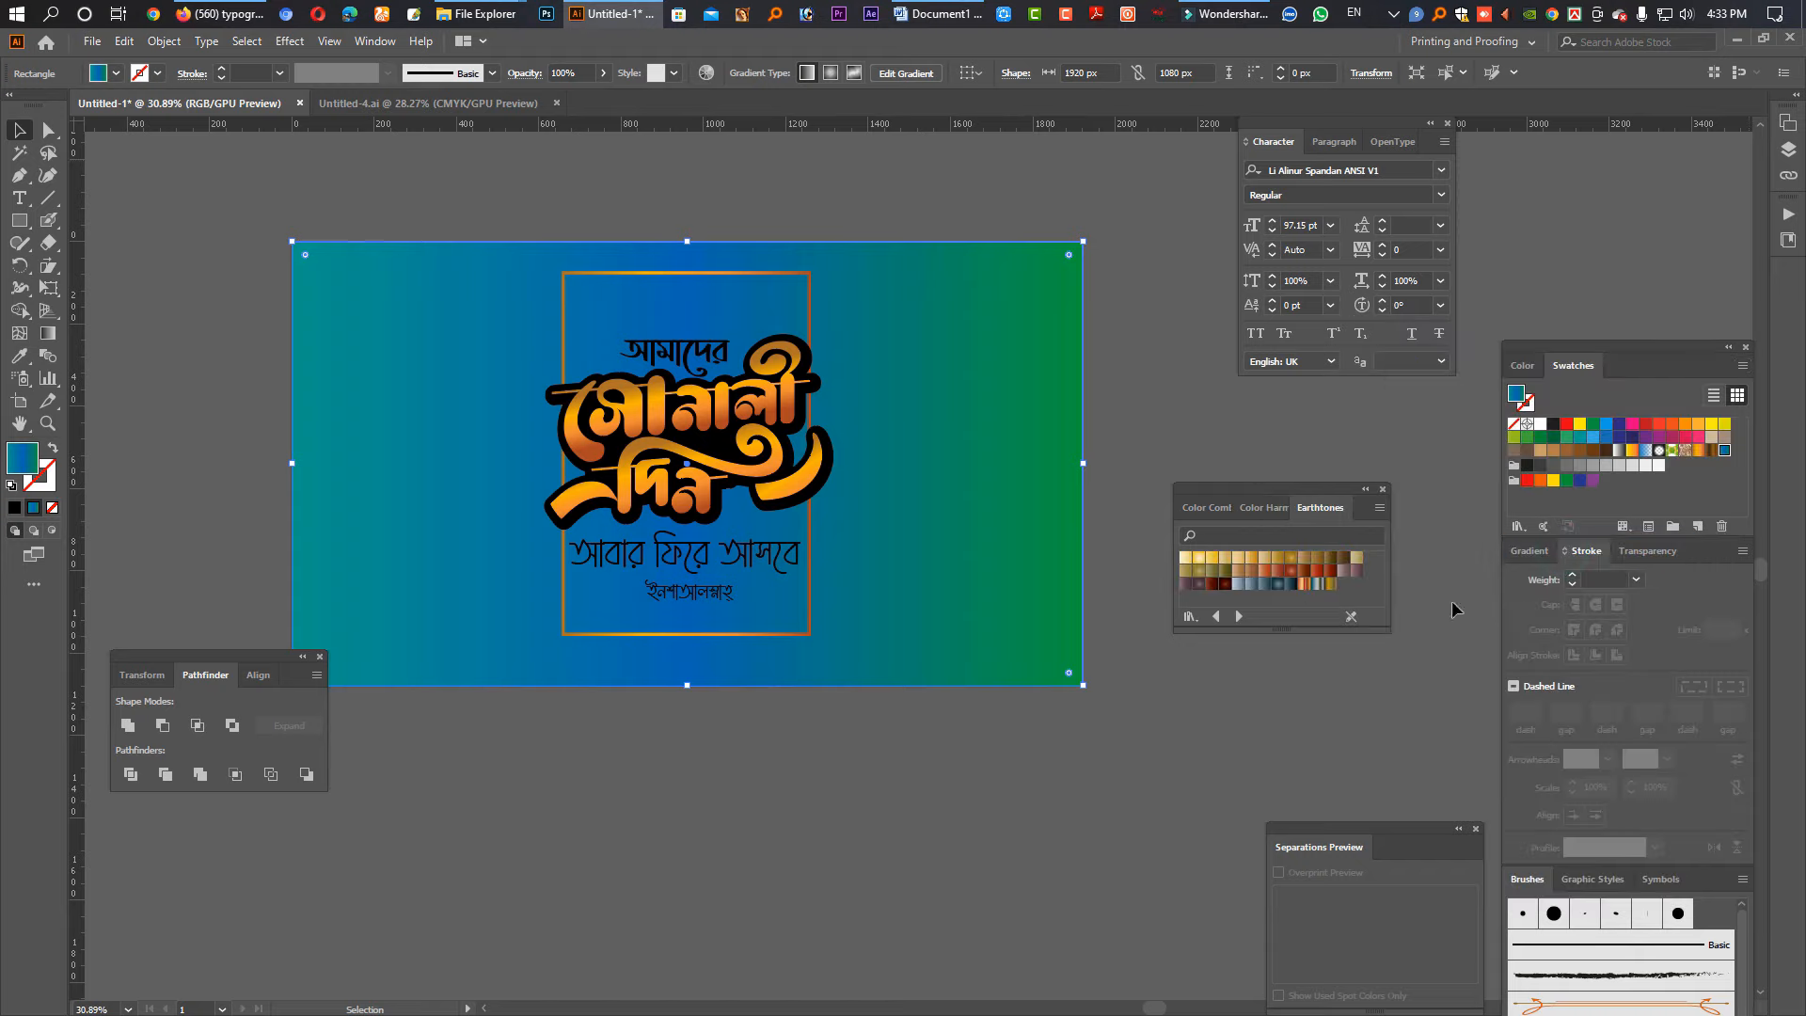
pyautogui.click(1290, 584)
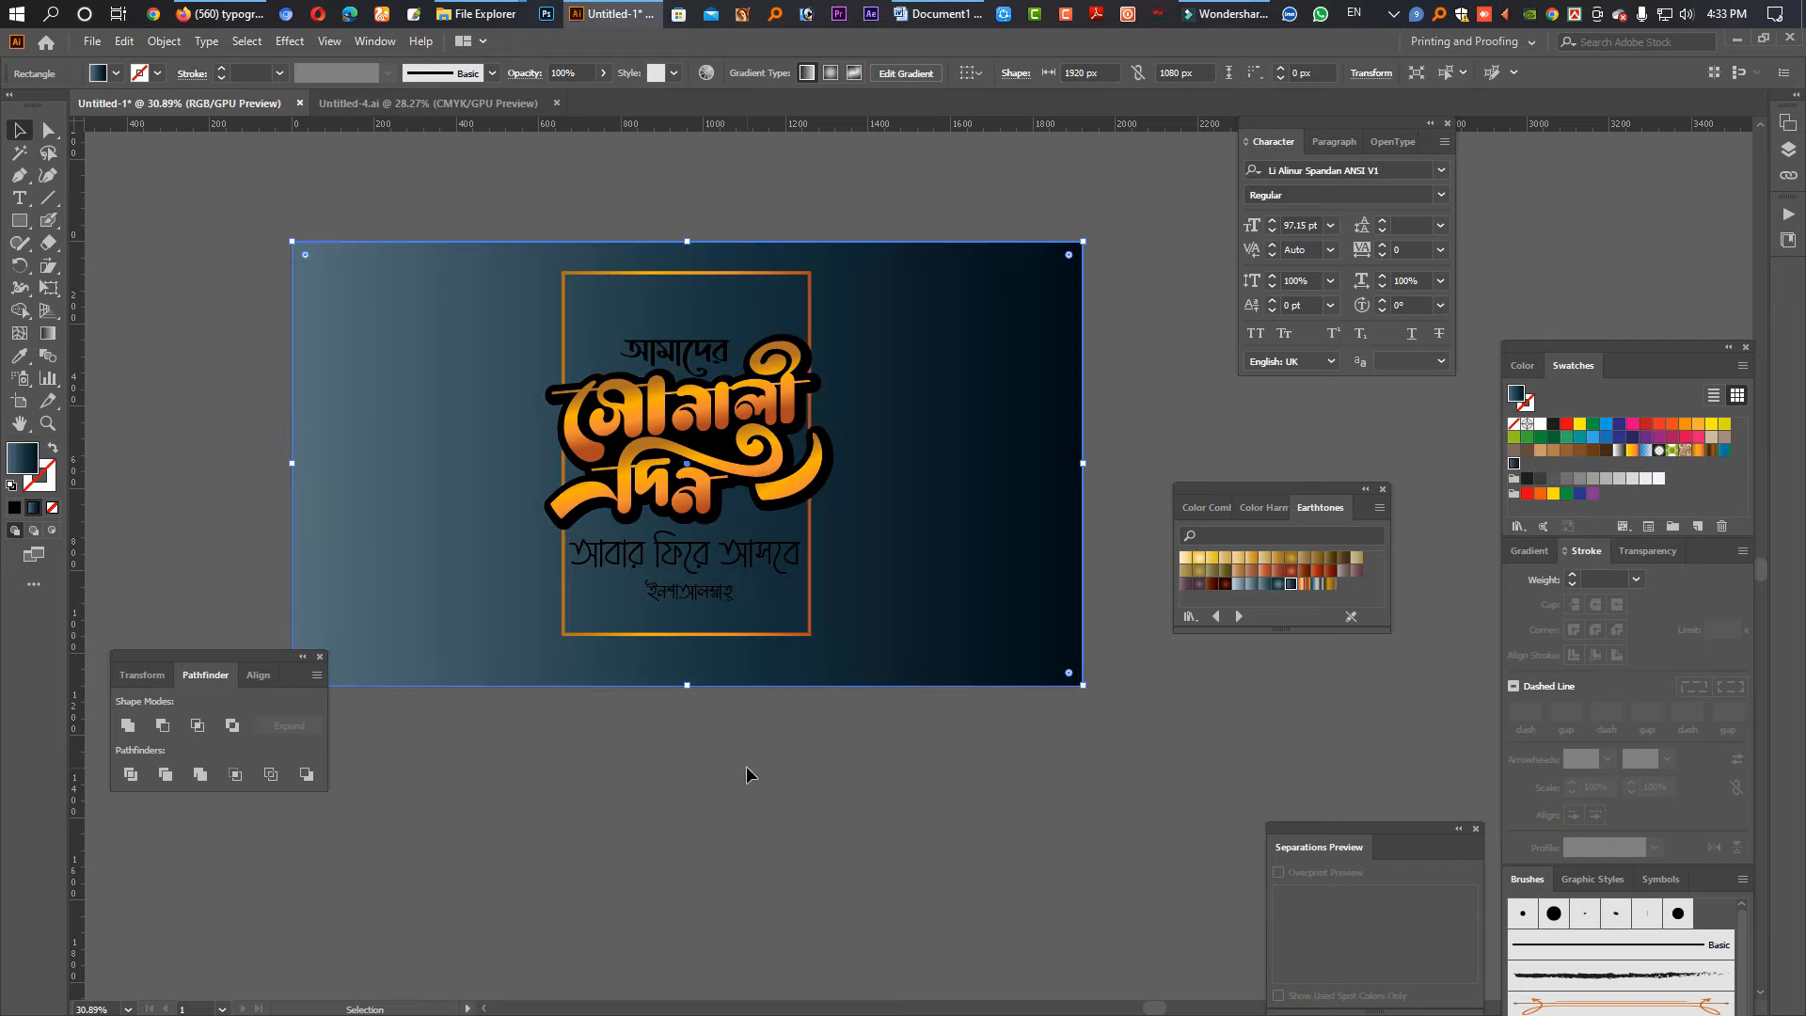
pyautogui.click(747, 773)
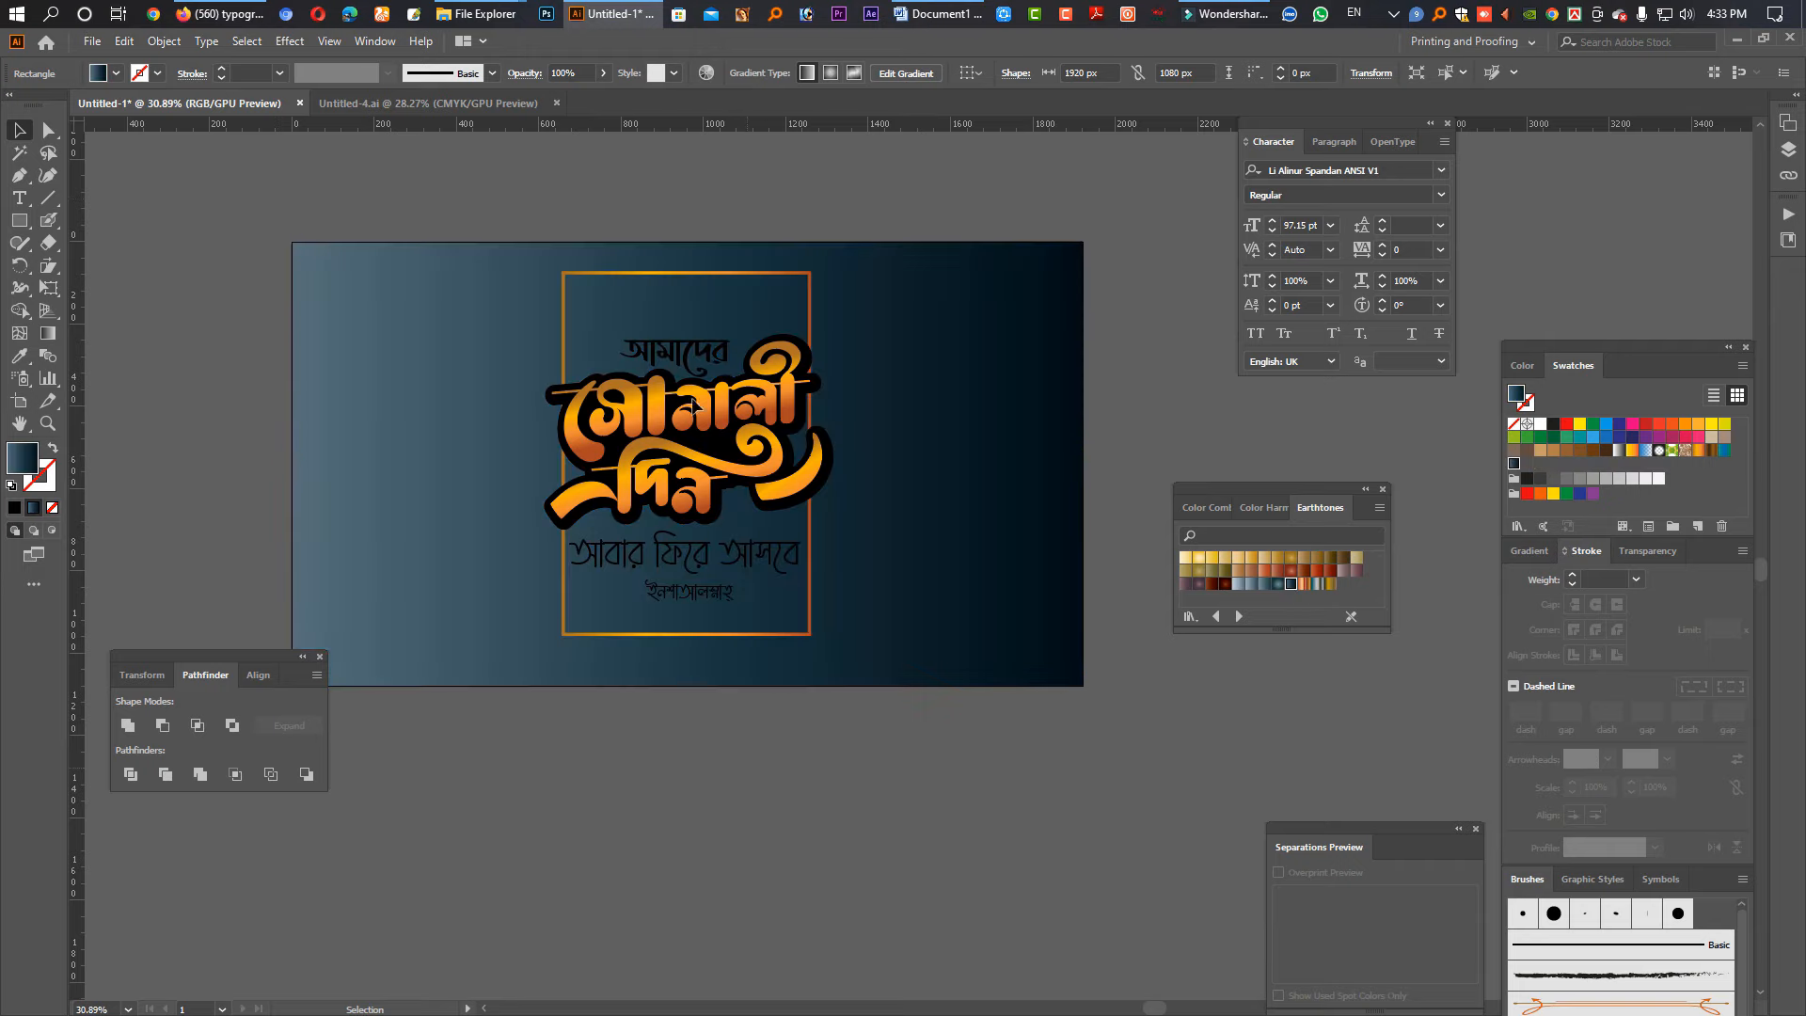
# Step: Fill the আমাদের, আবার ফিরে আসবে and ইনশাআল্লাহ্ lines with white and scale them down slightly inside the frame
pyautogui.click(691, 563)
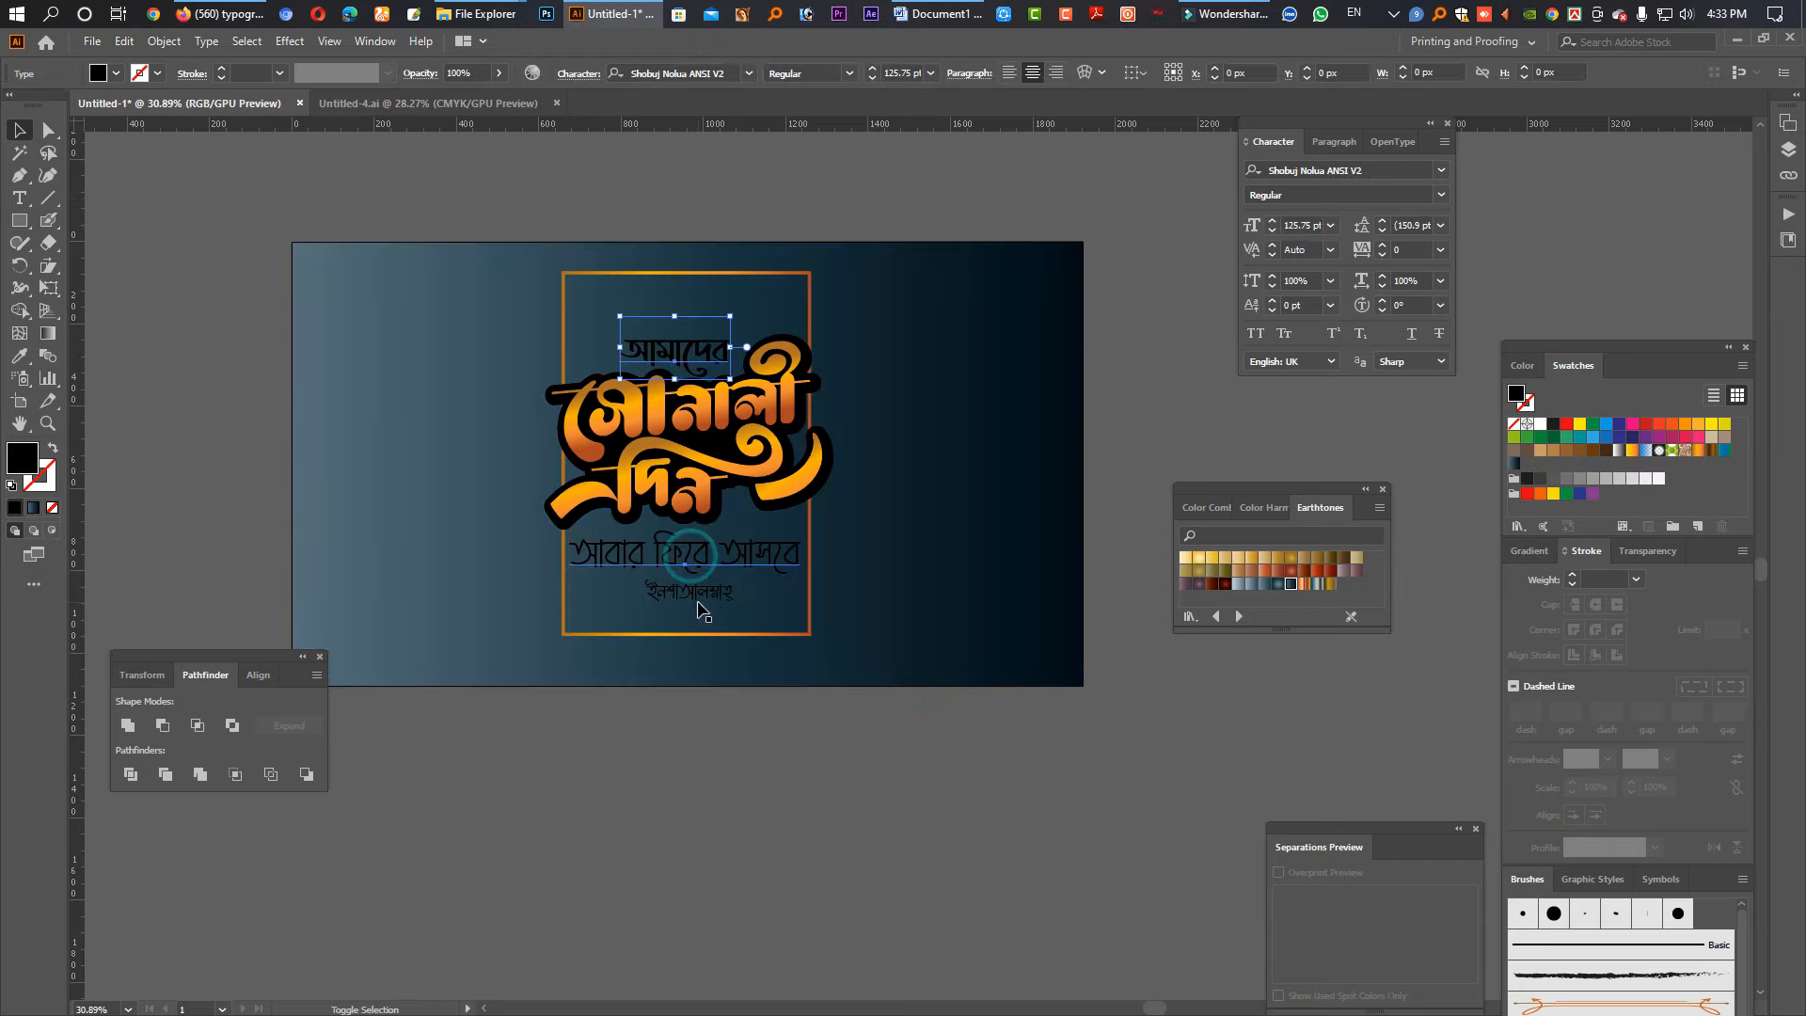
pyautogui.click(1540, 424)
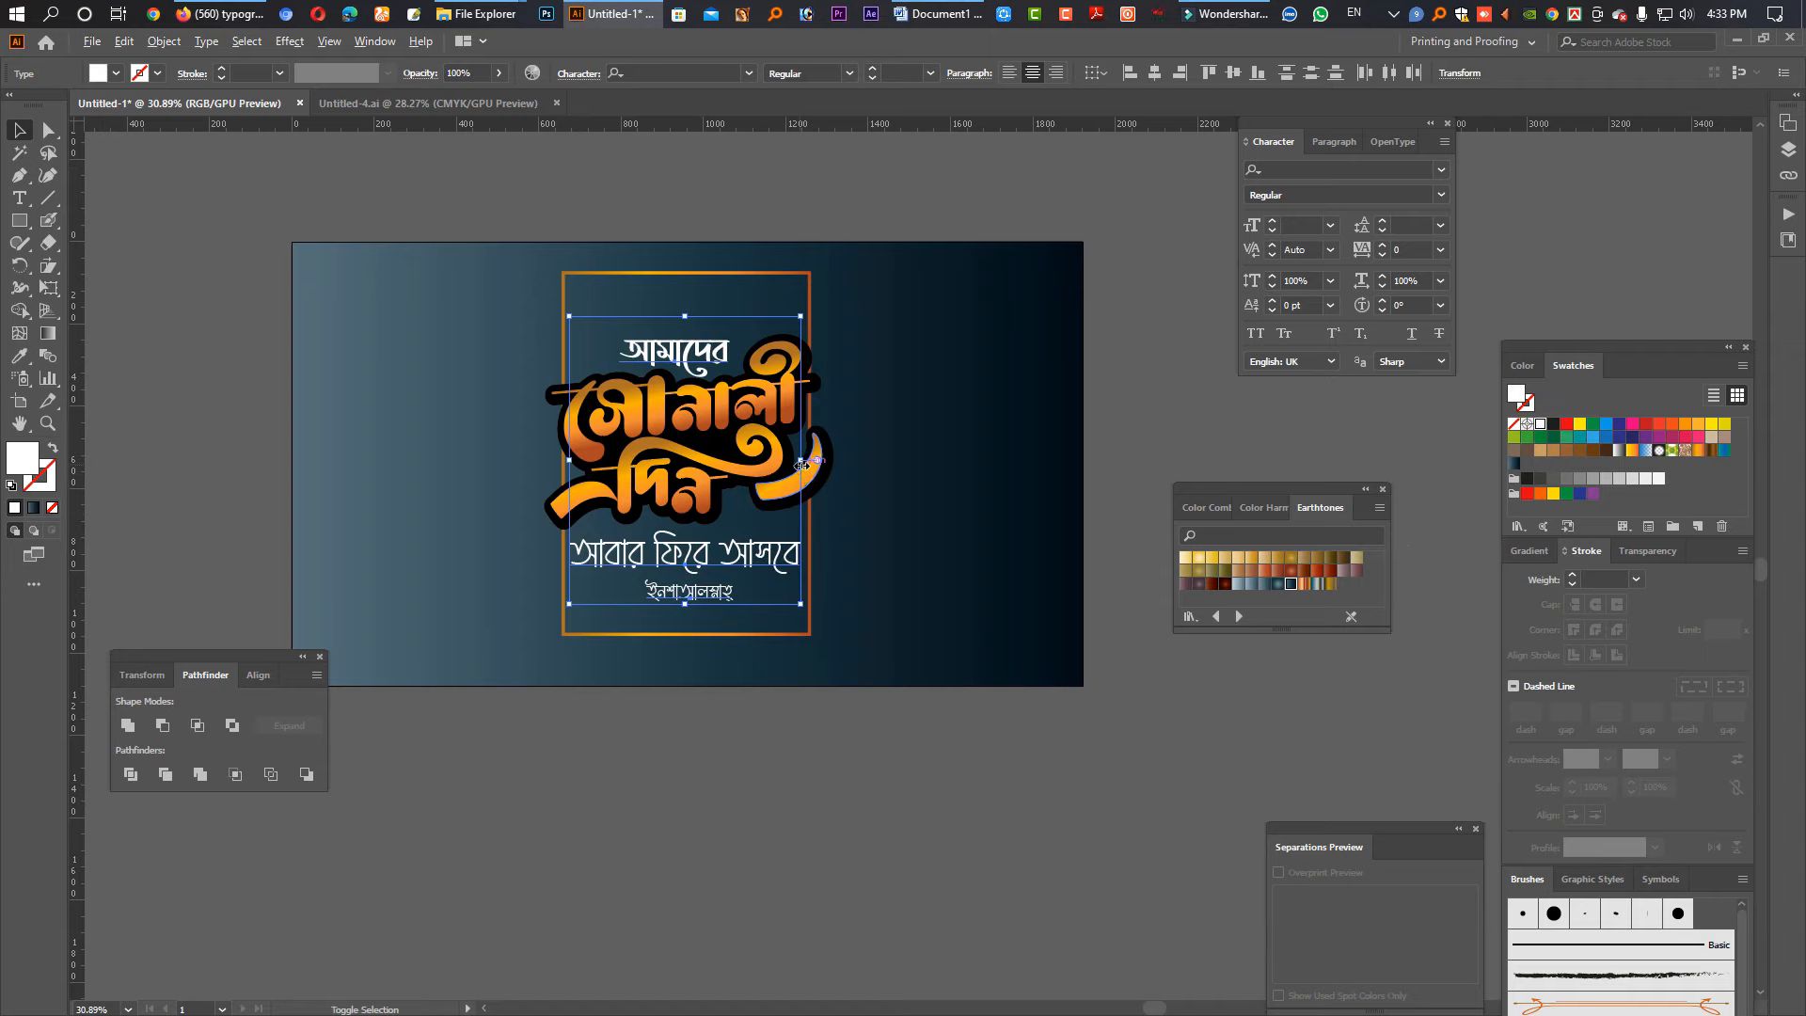
pyautogui.moveTo(801, 467); pyautogui.dragTo(797, 466)
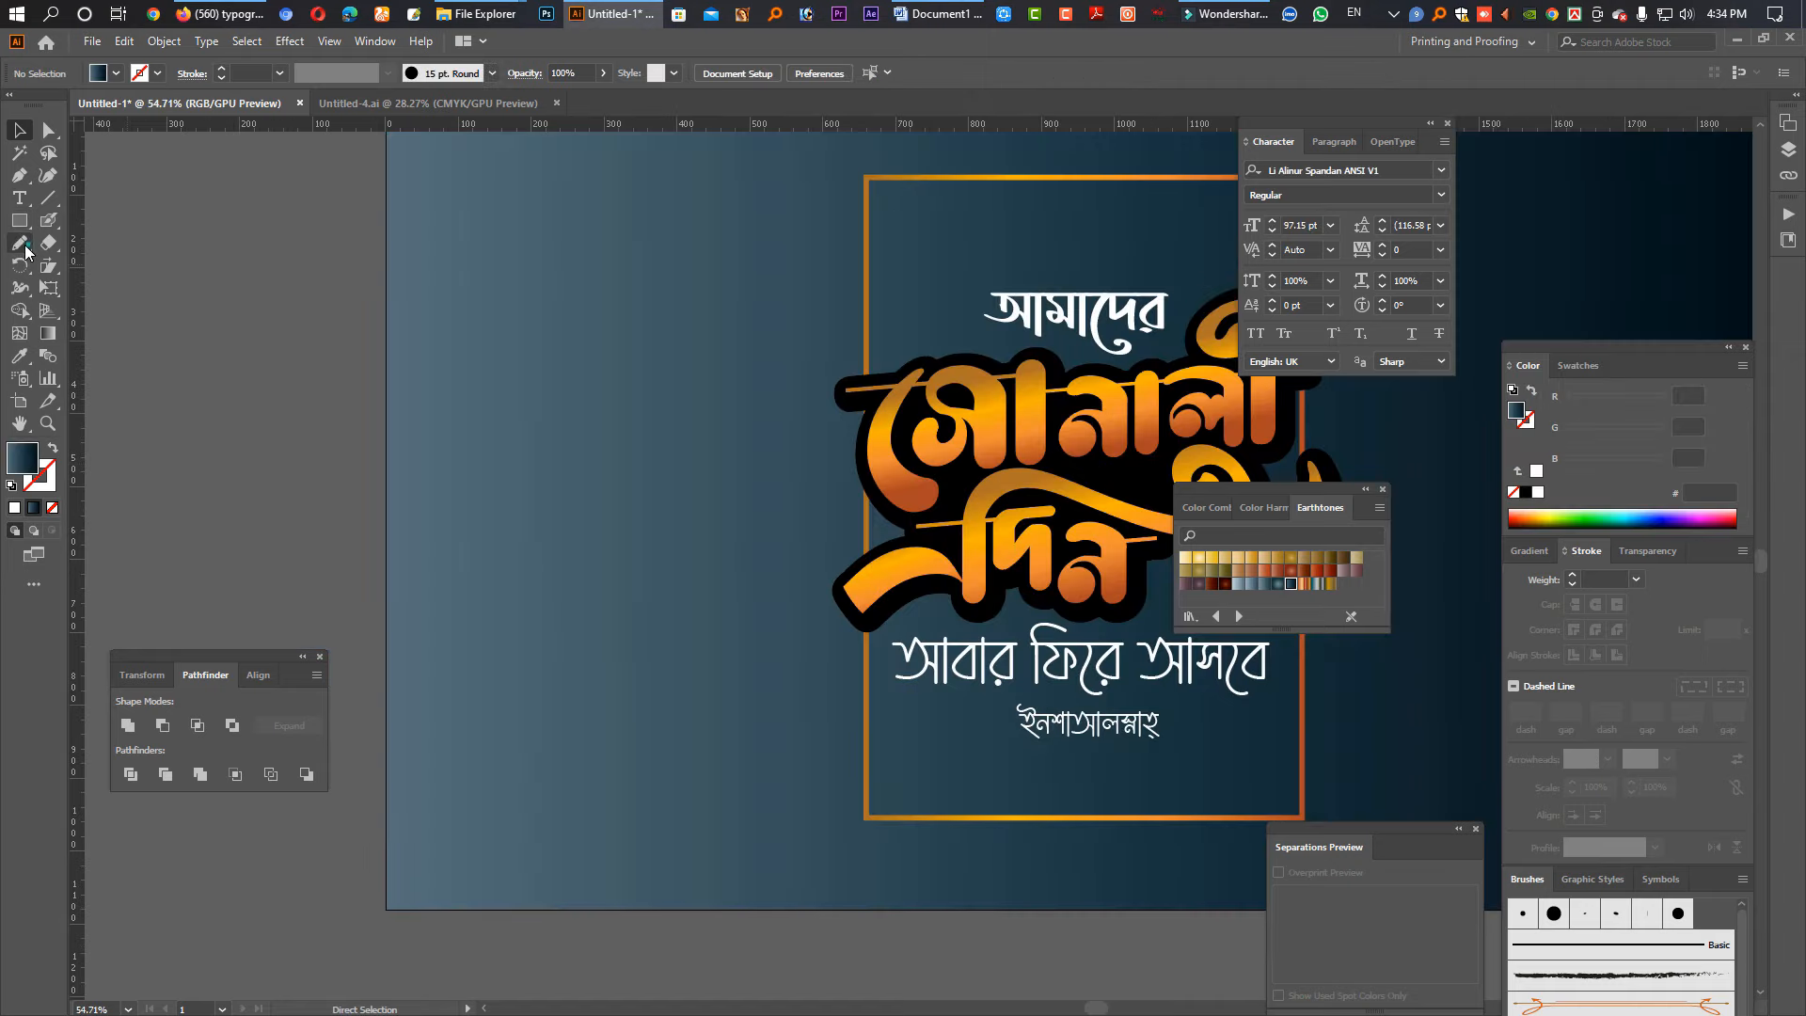
# Step: With the Pencil tool, no fill and a white 1 pt stroke, draw highlight curves inside the first letter of সোনালী
pyautogui.click(23, 245)
pyautogui.click(14, 509)
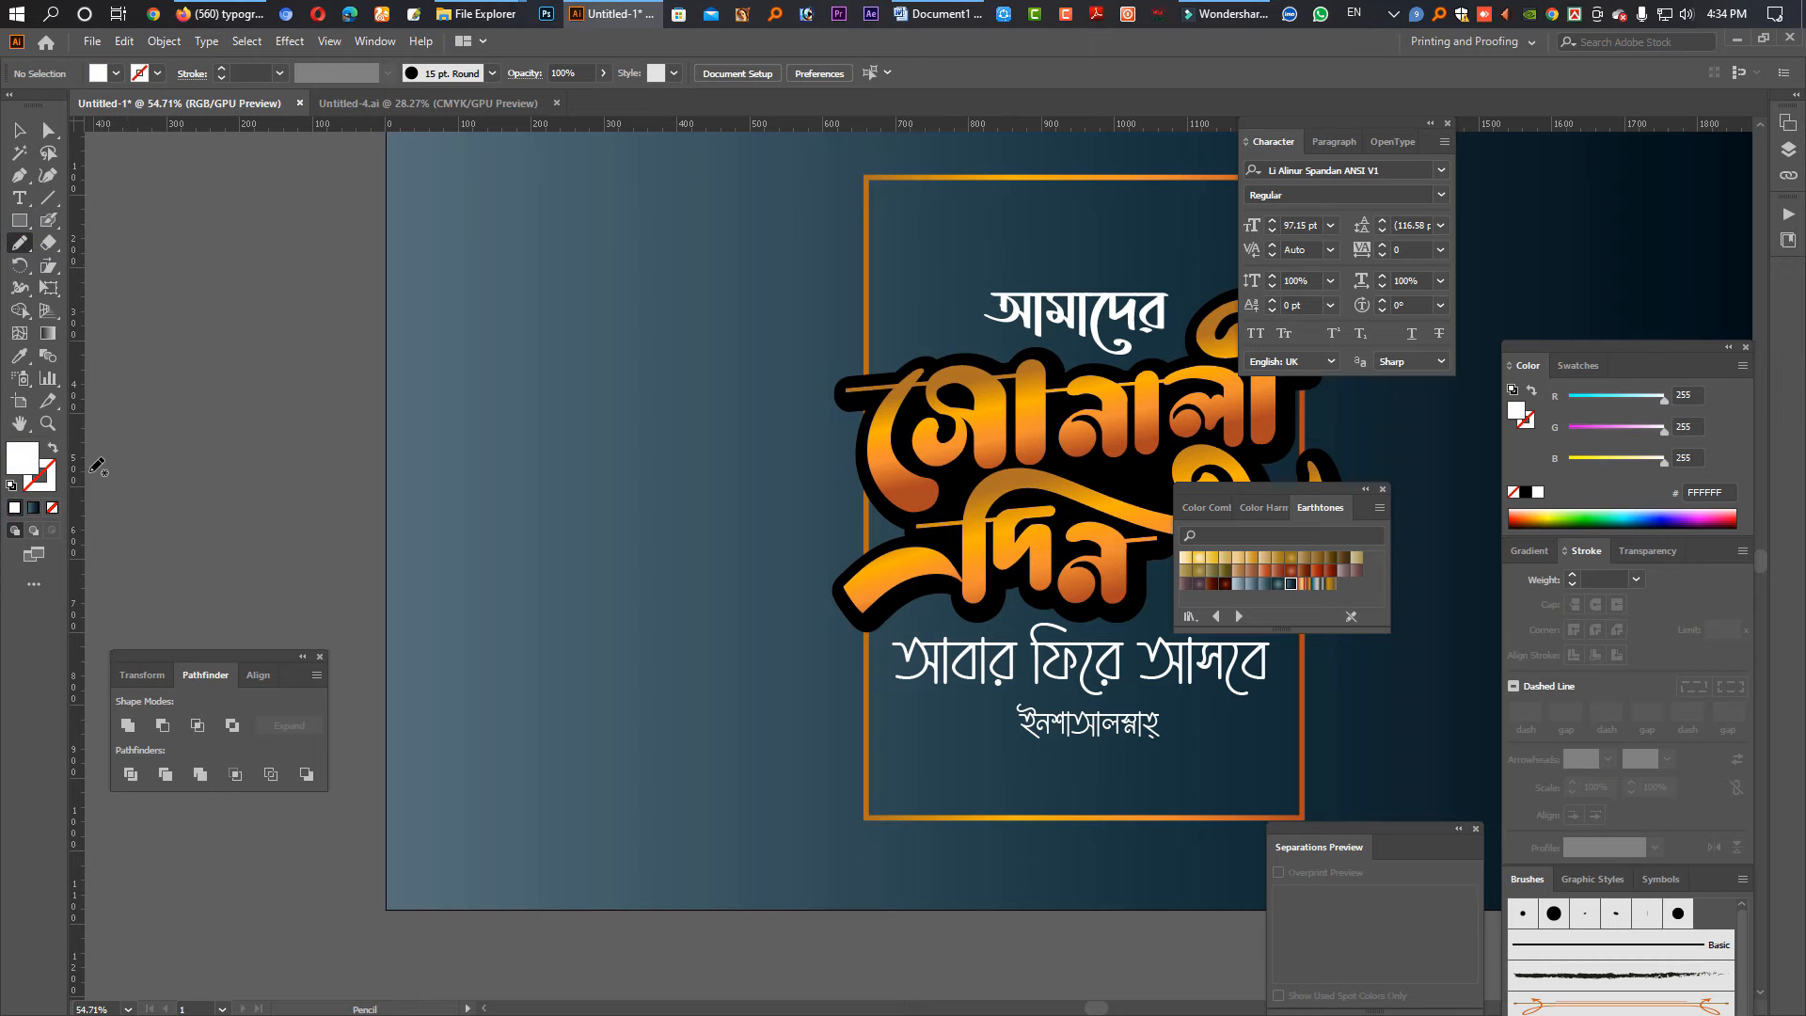
pyautogui.click(54, 448)
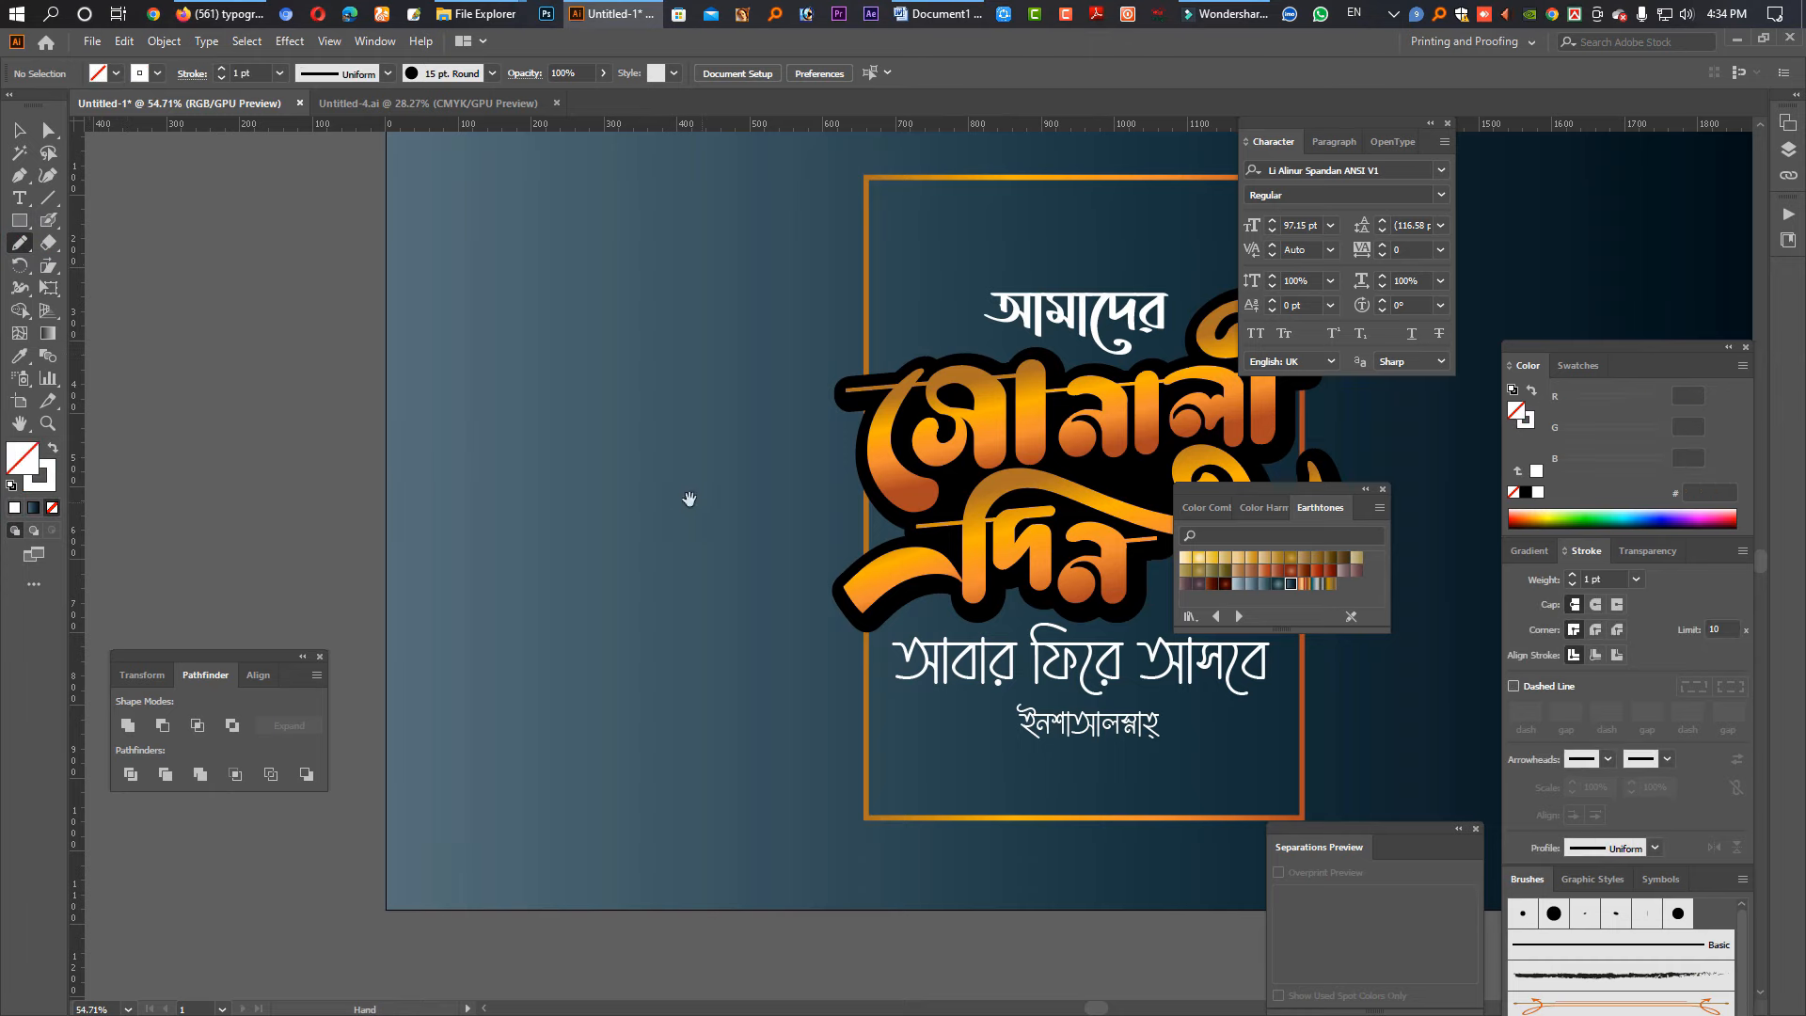
pyautogui.moveTo(874, 474)
pyautogui.mouseDown()
pyautogui.moveTo(382, 436)
pyautogui.moveTo(622, 543)
pyautogui.mouseUp()
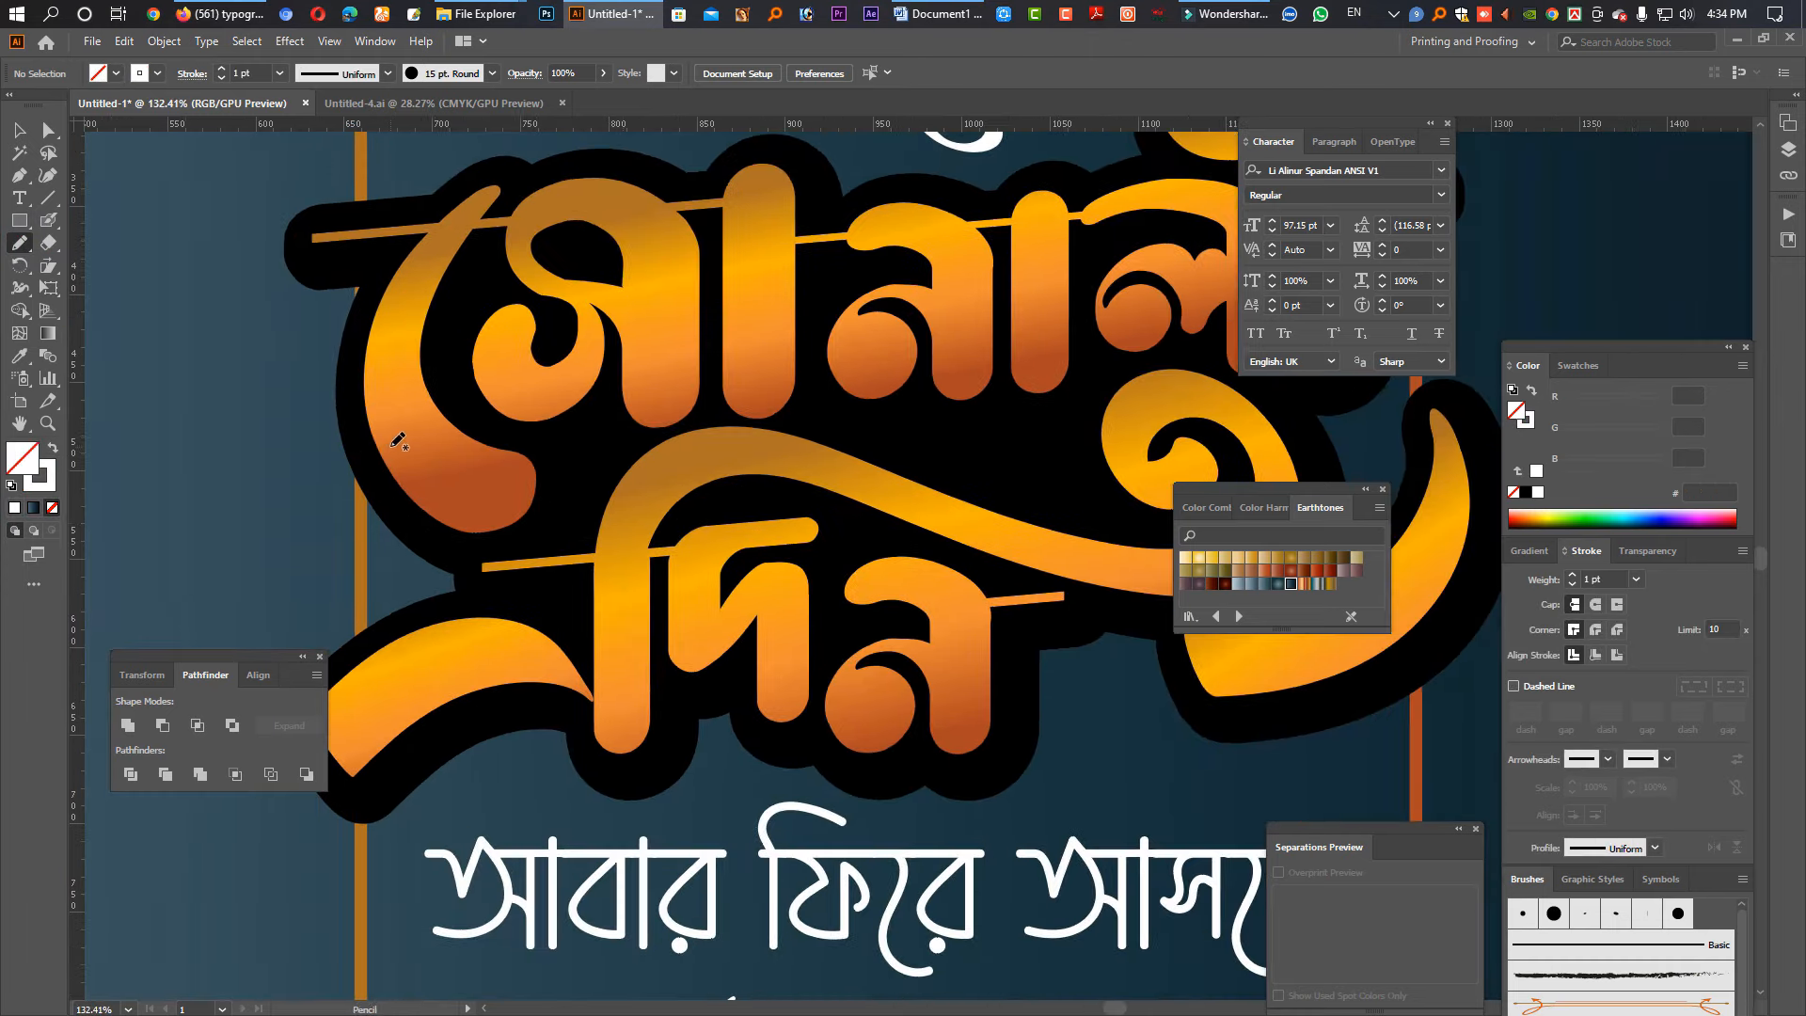
pyautogui.moveTo(522, 495); pyautogui.dragTo(517, 499)
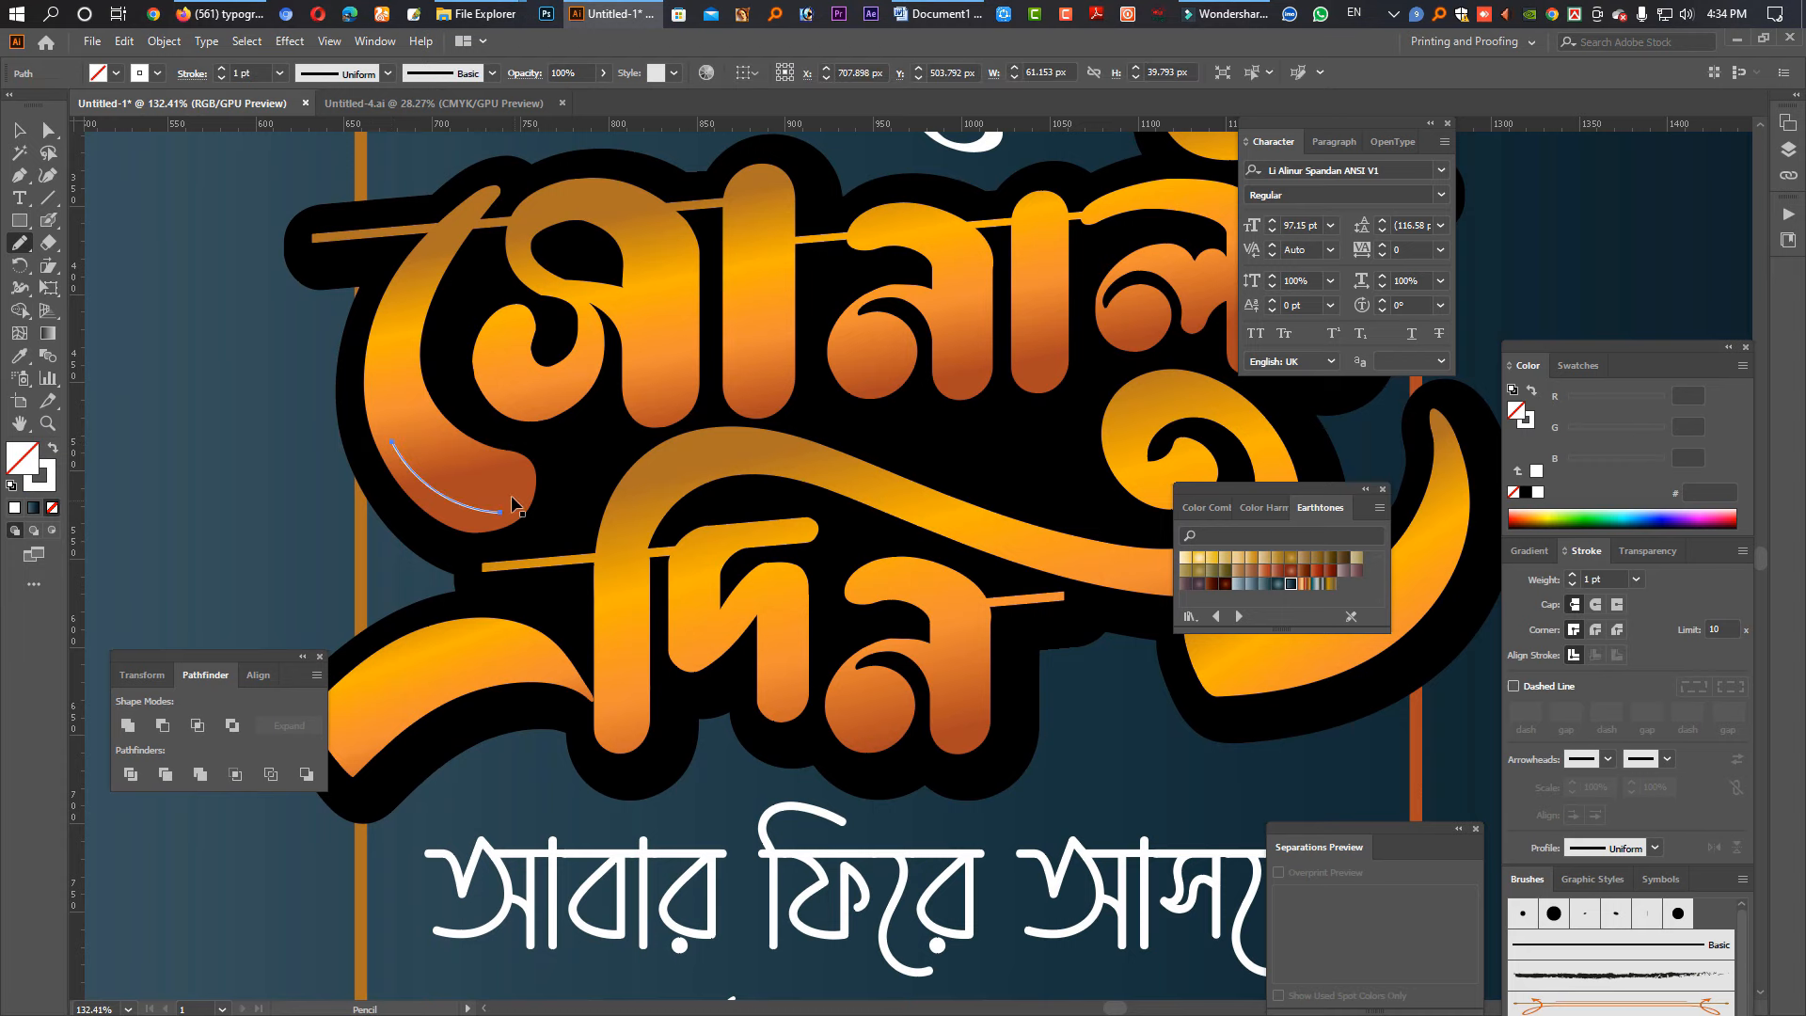
pyautogui.scroll(2, 483, 472)
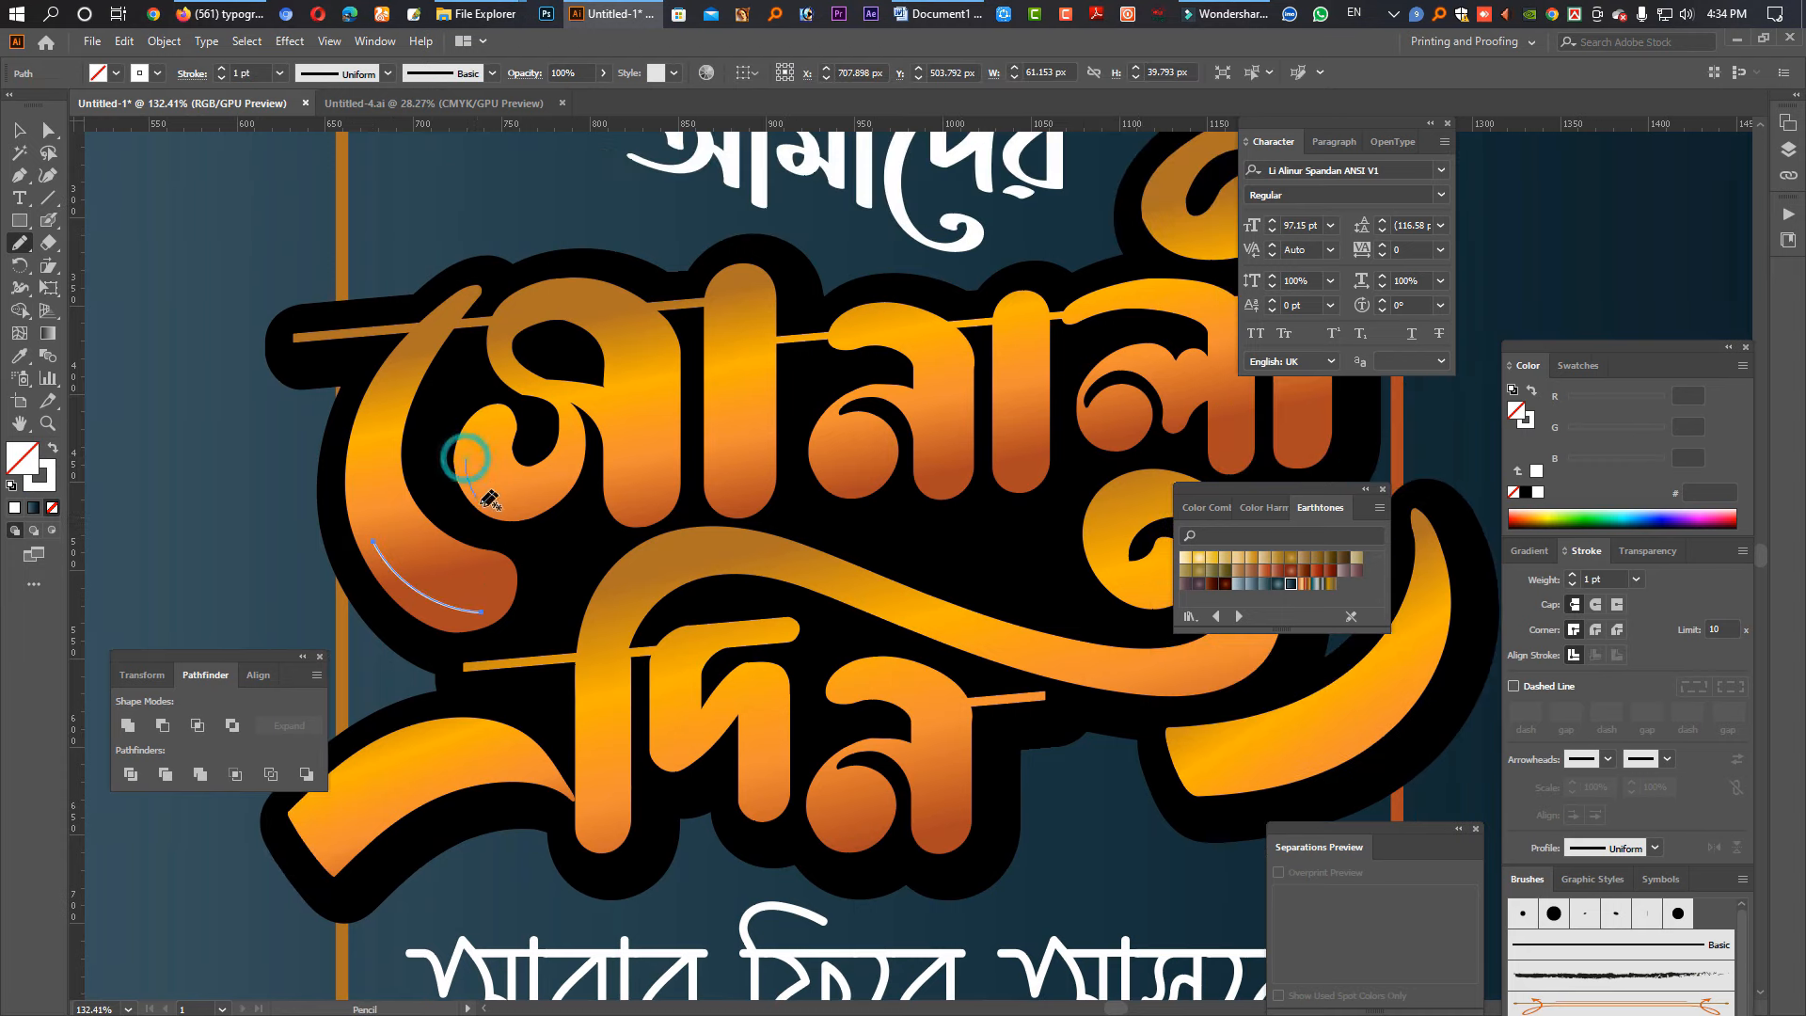
pyautogui.moveTo(468, 469); pyautogui.dragTo(530, 506)
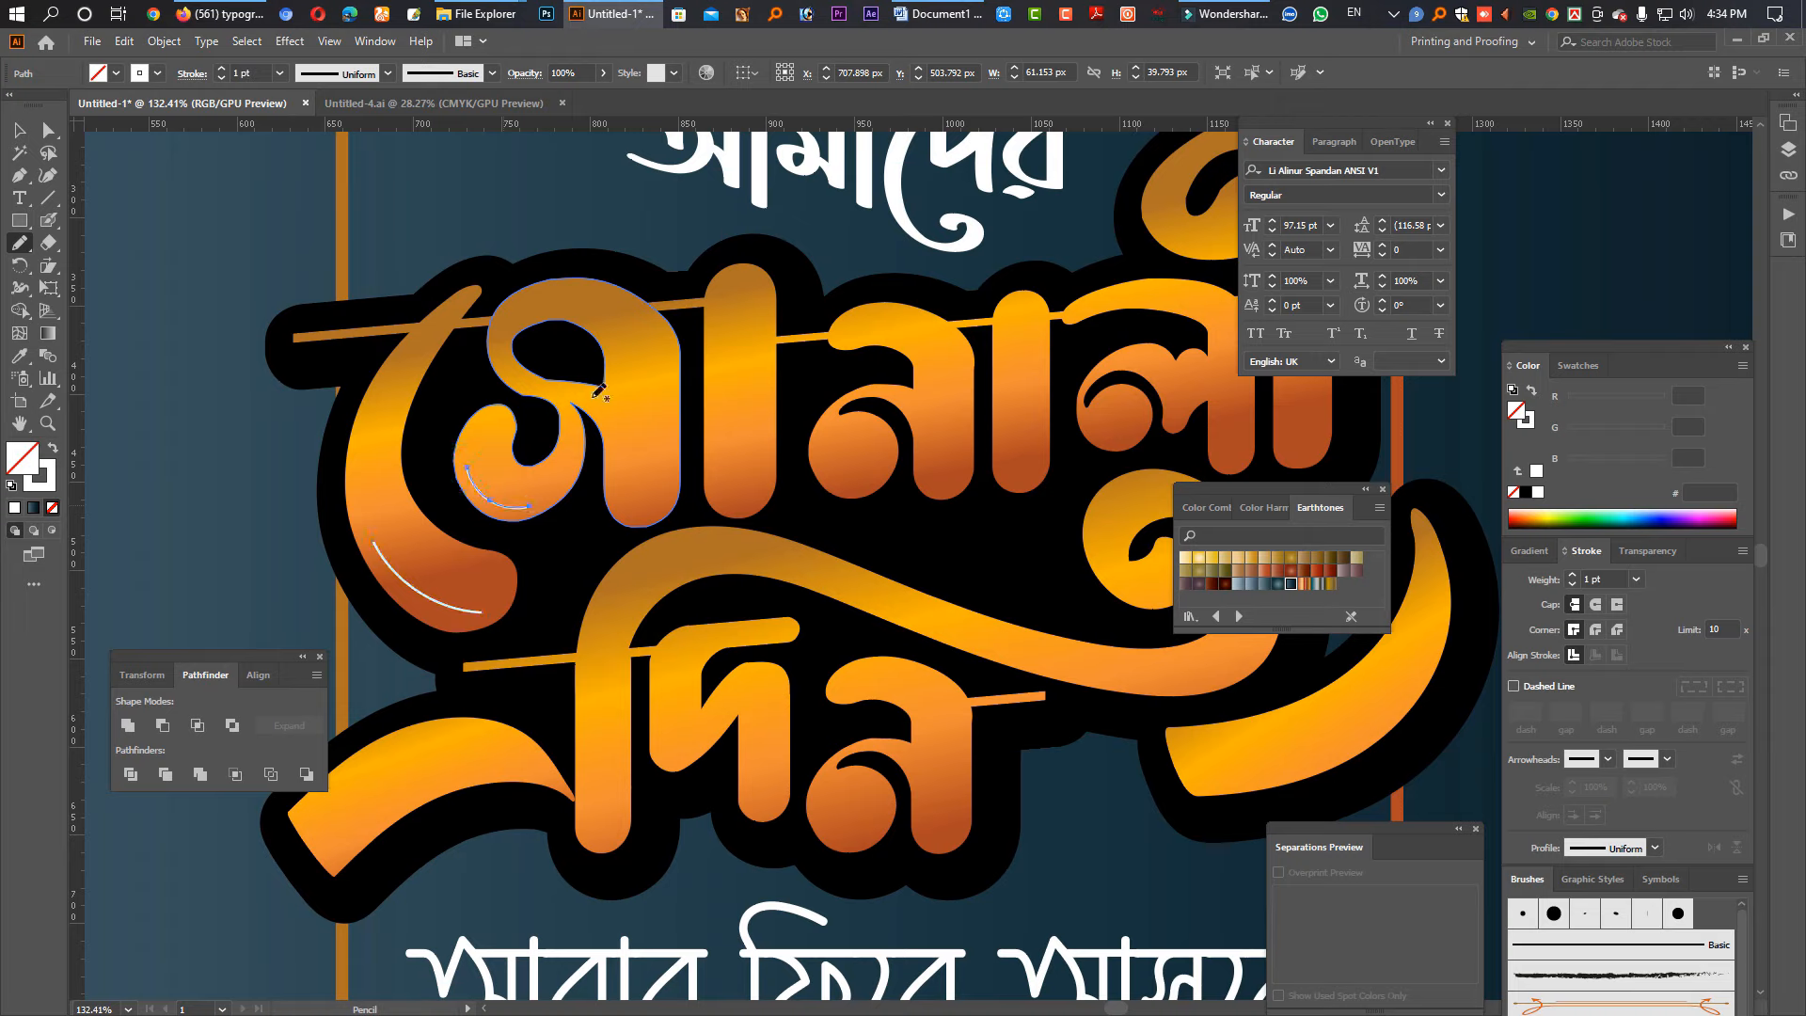
# Step: Draw short white Pencil highlight curves along the stems, bowls and curl of the remaining letters of সোনালী
pyautogui.moveTo(687, 299)
pyautogui.mouseDown()
pyautogui.moveTo(644, 321)
pyautogui.moveTo(665, 410)
pyautogui.mouseUp()
pyautogui.moveTo(618, 494); pyautogui.dragTo(647, 516)
pyautogui.moveTo(765, 448); pyautogui.dragTo(744, 507)
pyautogui.moveTo(828, 444)
pyautogui.mouseDown()
pyautogui.moveTo(709, 483)
pyautogui.moveTo(725, 526)
pyautogui.mouseUp()
pyautogui.moveTo(797, 353)
pyautogui.mouseDown()
pyautogui.moveTo(841, 390)
pyautogui.moveTo(846, 428)
pyautogui.mouseUp()
pyautogui.moveTo(846, 424); pyautogui.dragTo(728, 445)
pyautogui.moveTo(808, 504); pyautogui.dragTo(792, 541)
pyautogui.moveTo(1081, 470); pyautogui.dragTo(1066, 517)
pyautogui.moveTo(1039, 246); pyautogui.dragTo(1002, 306)
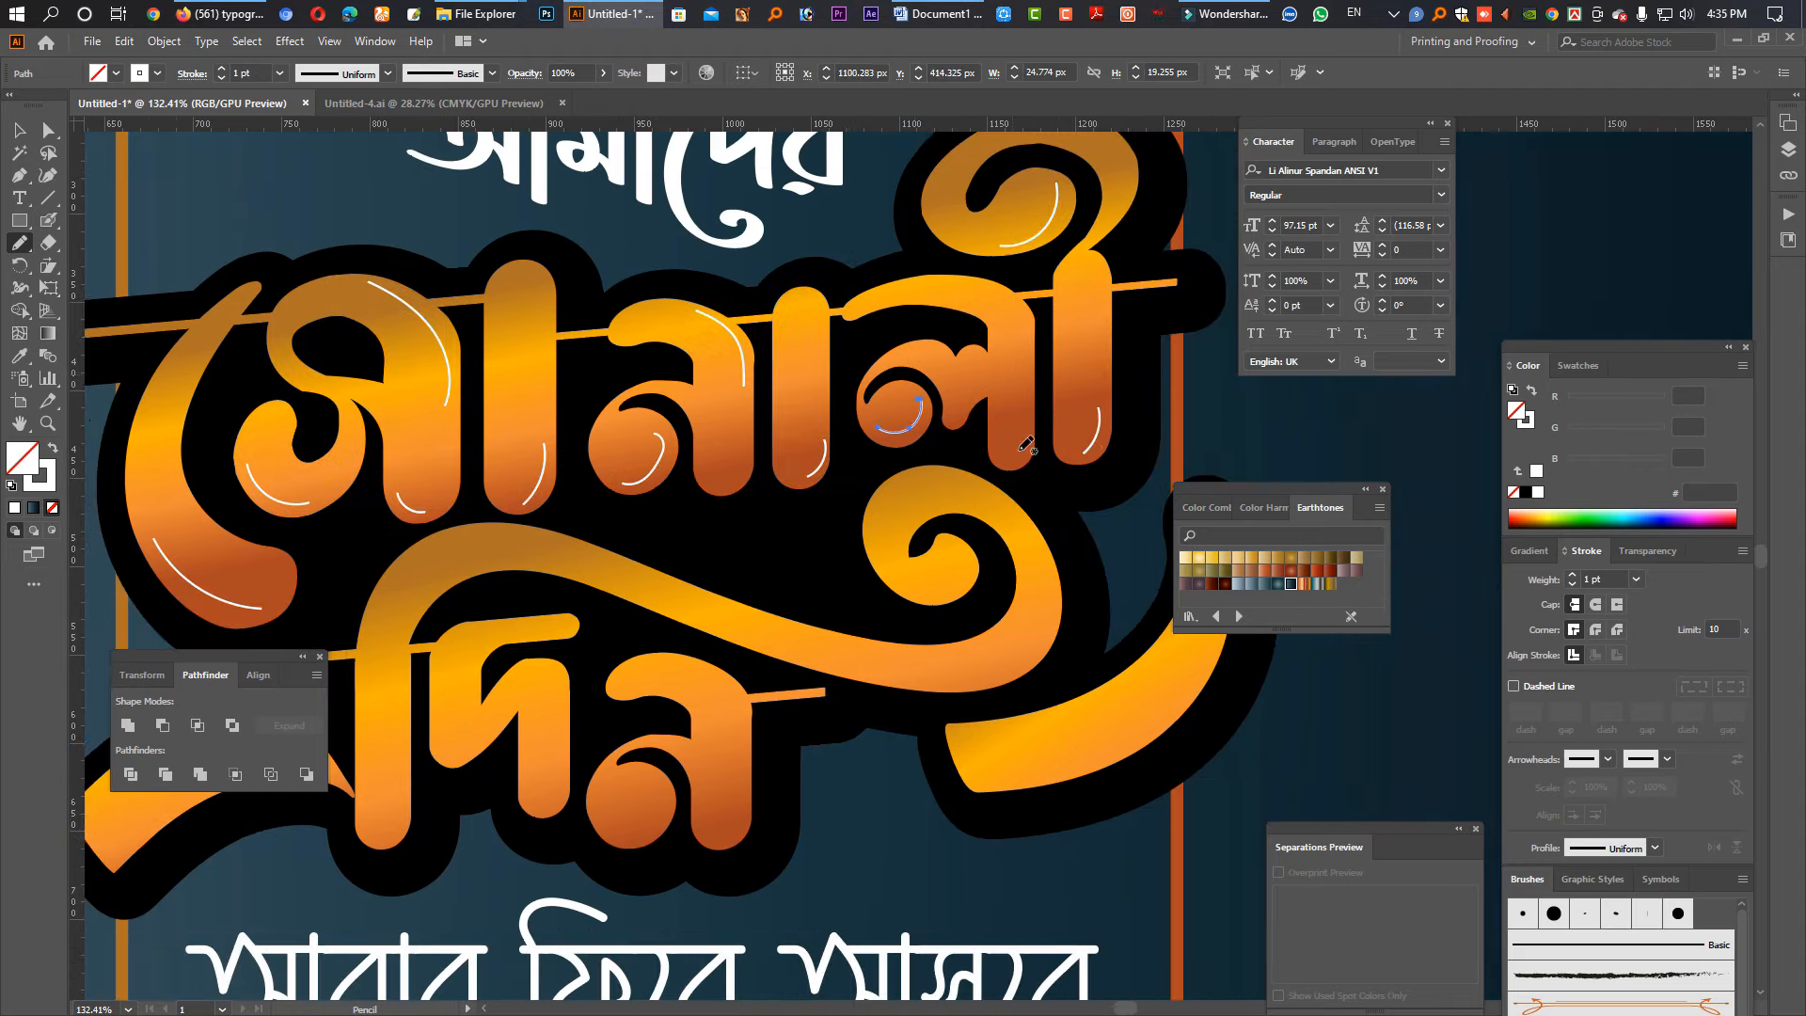
pyautogui.moveTo(1033, 414); pyautogui.dragTo(1016, 459)
pyautogui.moveTo(921, 396); pyautogui.dragTo(878, 428)
# Step: Draw white Pencil highlight curves on the letters of দিন and along its two outer swashes
pyautogui.moveTo(825, 659); pyautogui.dragTo(799, 699)
pyautogui.moveTo(735, 646); pyautogui.dragTo(679, 683)
pyautogui.moveTo(622, 534); pyautogui.dragTo(639, 583)
pyautogui.moveTo(518, 590); pyautogui.dragTo(540, 620)
pyautogui.moveTo(476, 653); pyautogui.dragTo(466, 700)
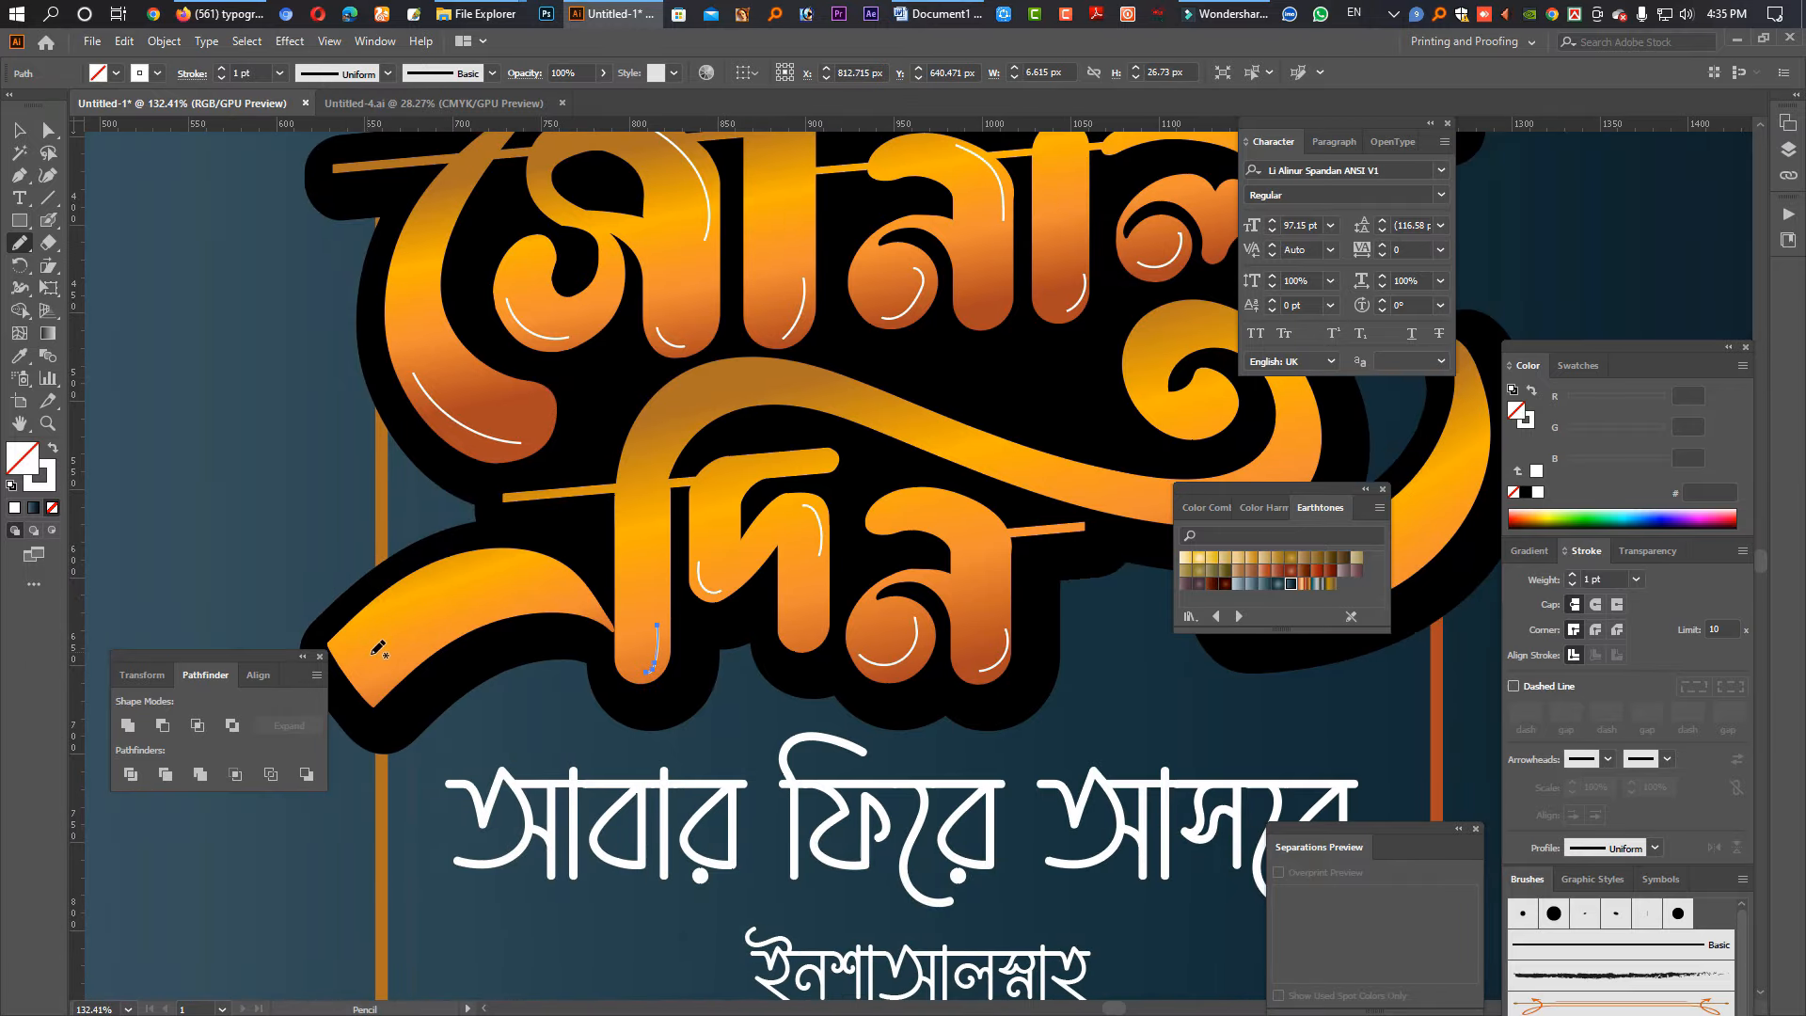
pyautogui.moveTo(485, 568); pyautogui.dragTo(564, 598)
pyautogui.moveTo(1131, 636); pyautogui.dragTo(753, 653)
pyautogui.moveTo(1037, 569); pyautogui.dragTo(915, 620)
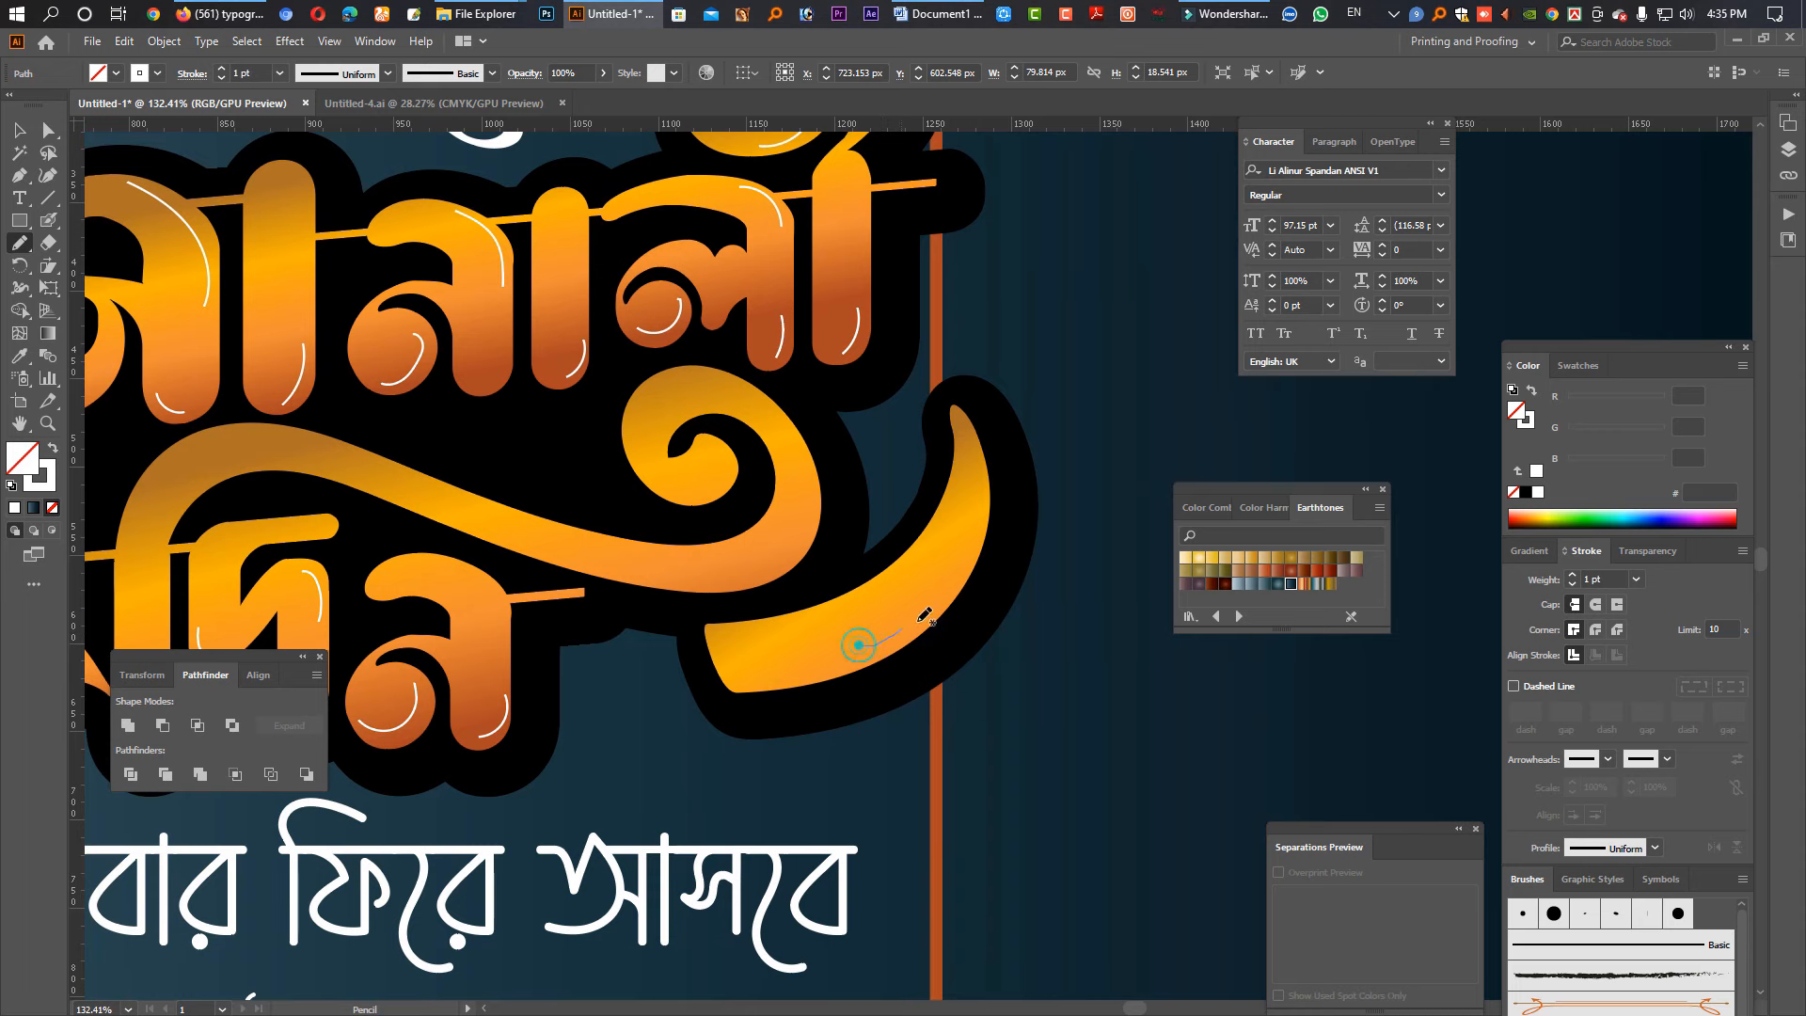
pyautogui.moveTo(986, 495); pyautogui.dragTo(984, 493)
pyautogui.scroll(-5, 924, 551)
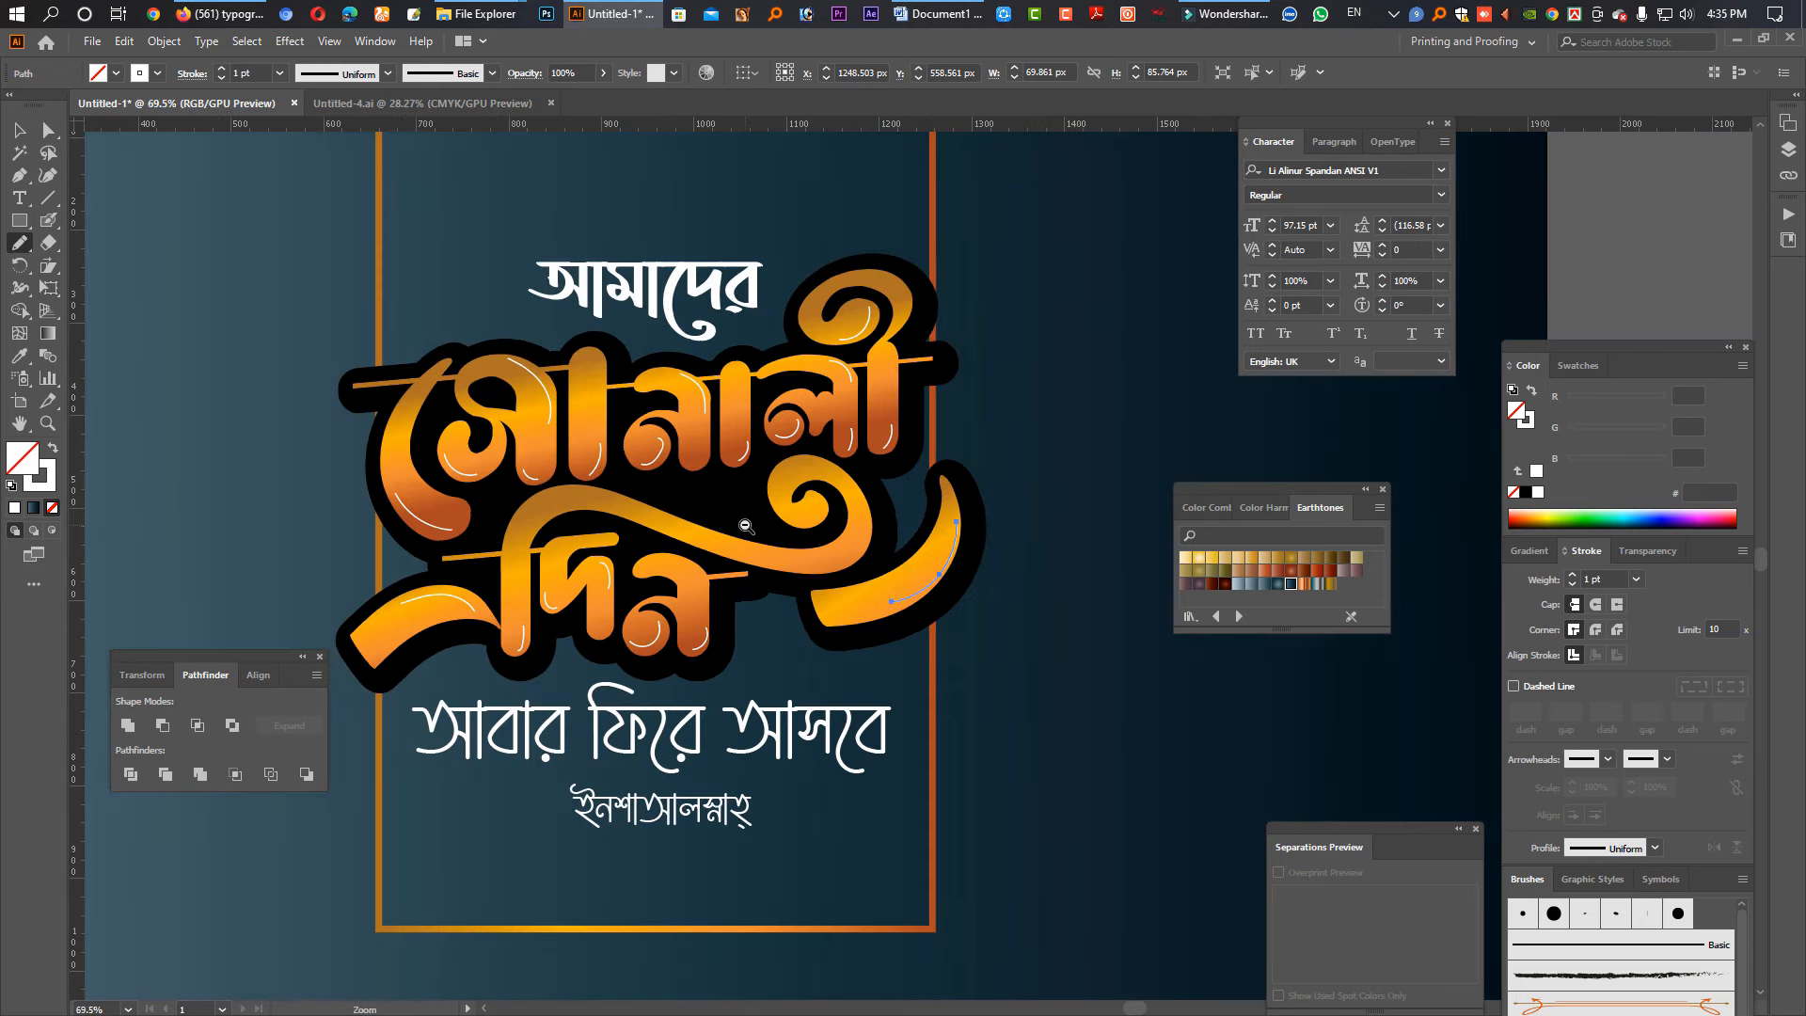
# Step: Lock the background rectangle, the frame and the golden lettering, leaving the highlight curves editable
pyautogui.press('v')
pyautogui.moveTo(322, 347); pyautogui.dragTo(432, 430)
pyautogui.hotkey('ctrl', 'z')
pyautogui.scroll(-4, 638, 448)
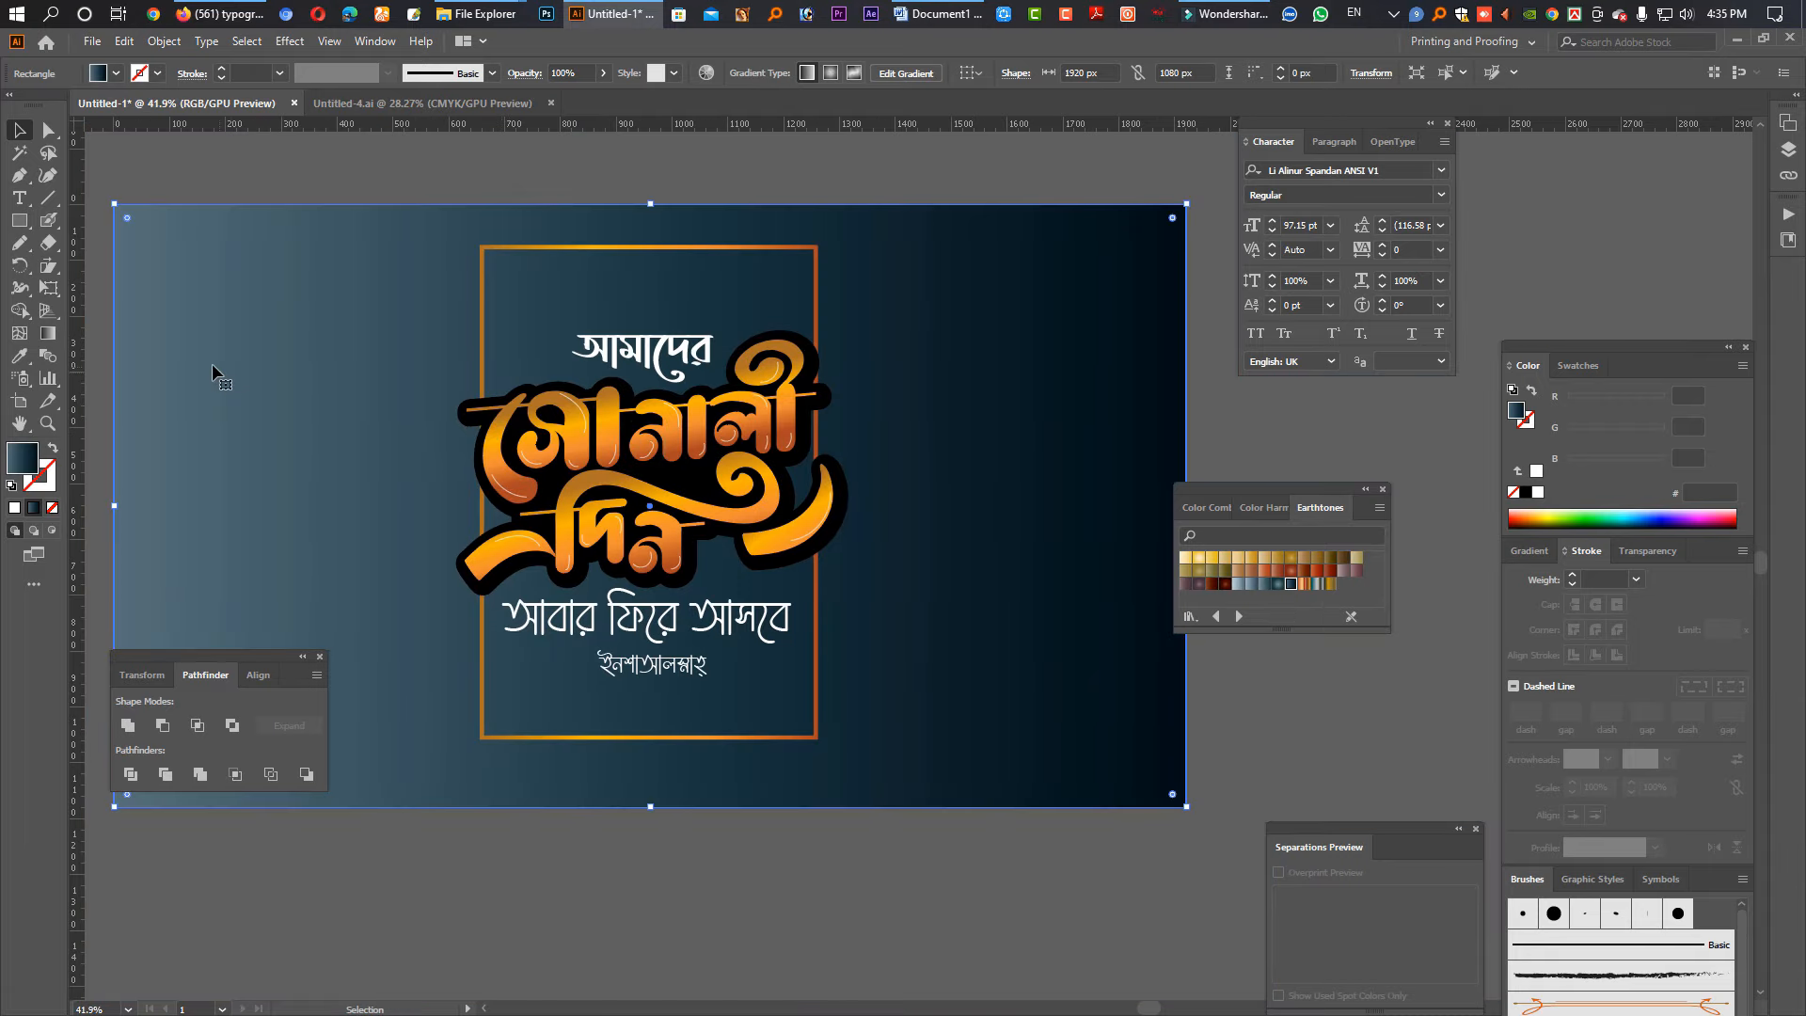
pyautogui.moveTo(132, 392); pyautogui.dragTo(268, 415)
pyautogui.moveTo(603, 445); pyautogui.dragTo(606, 459)
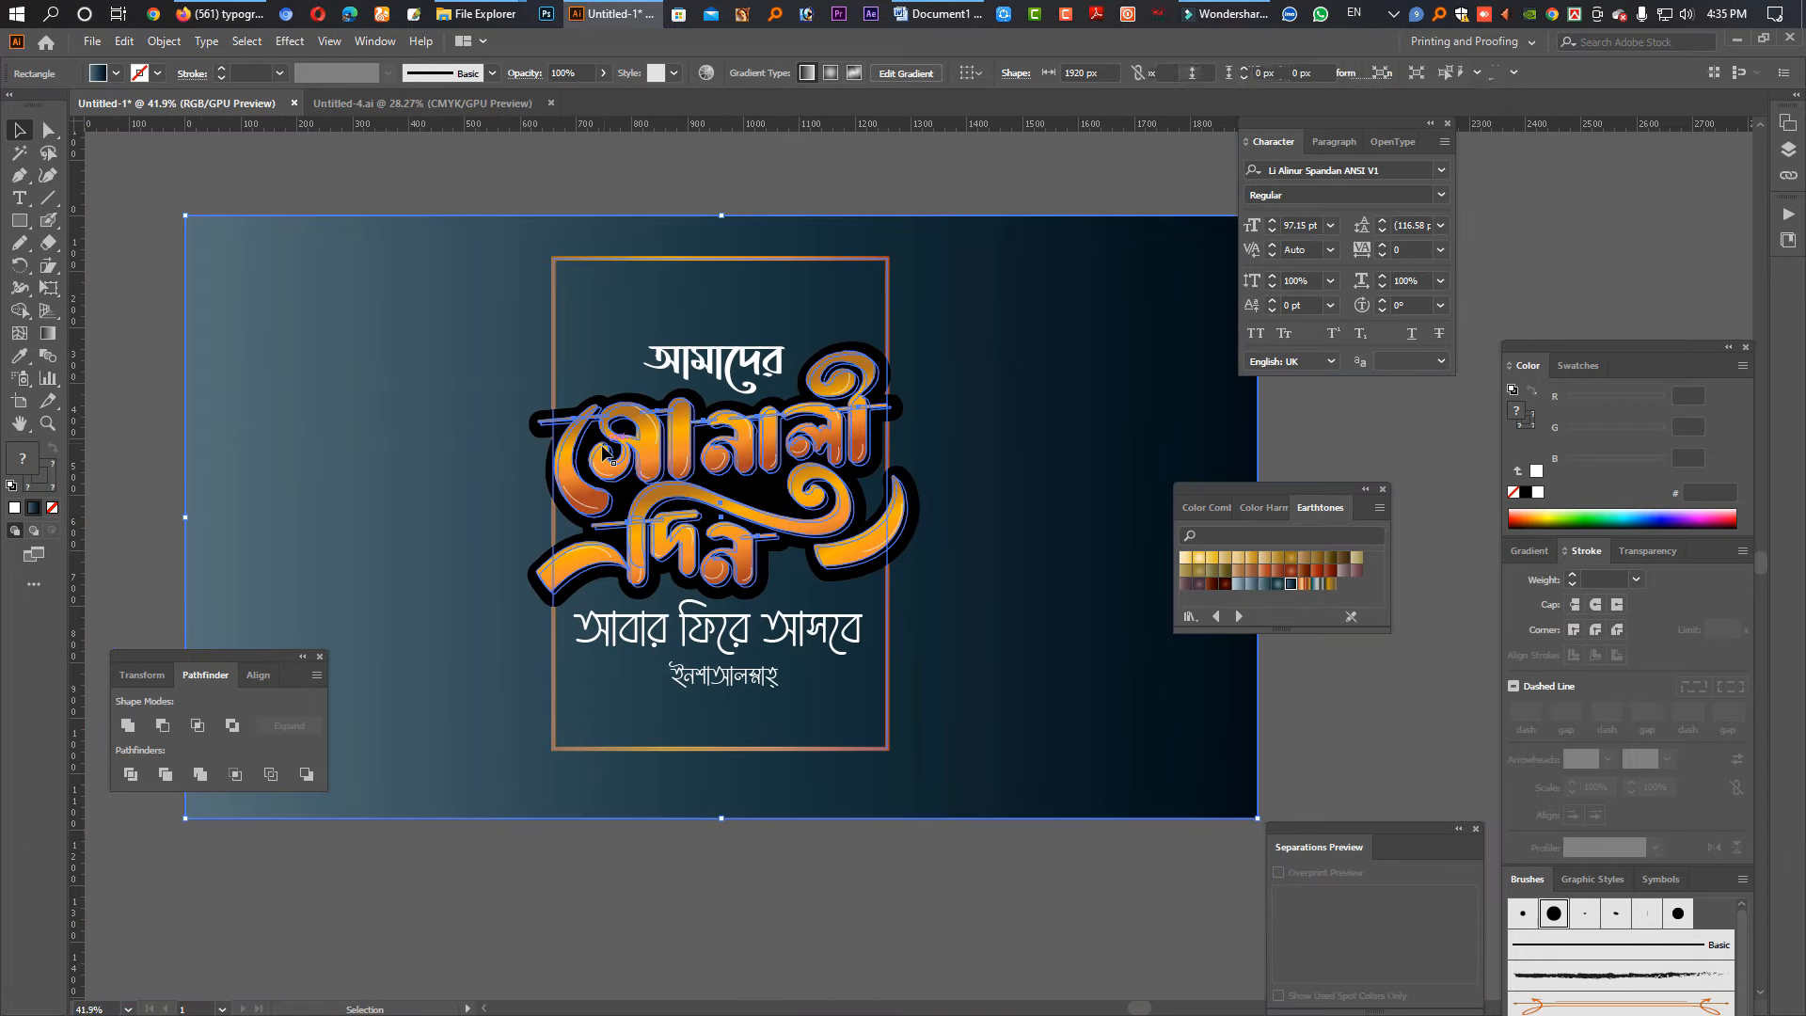
pyautogui.hotkey('ctrl', '2')
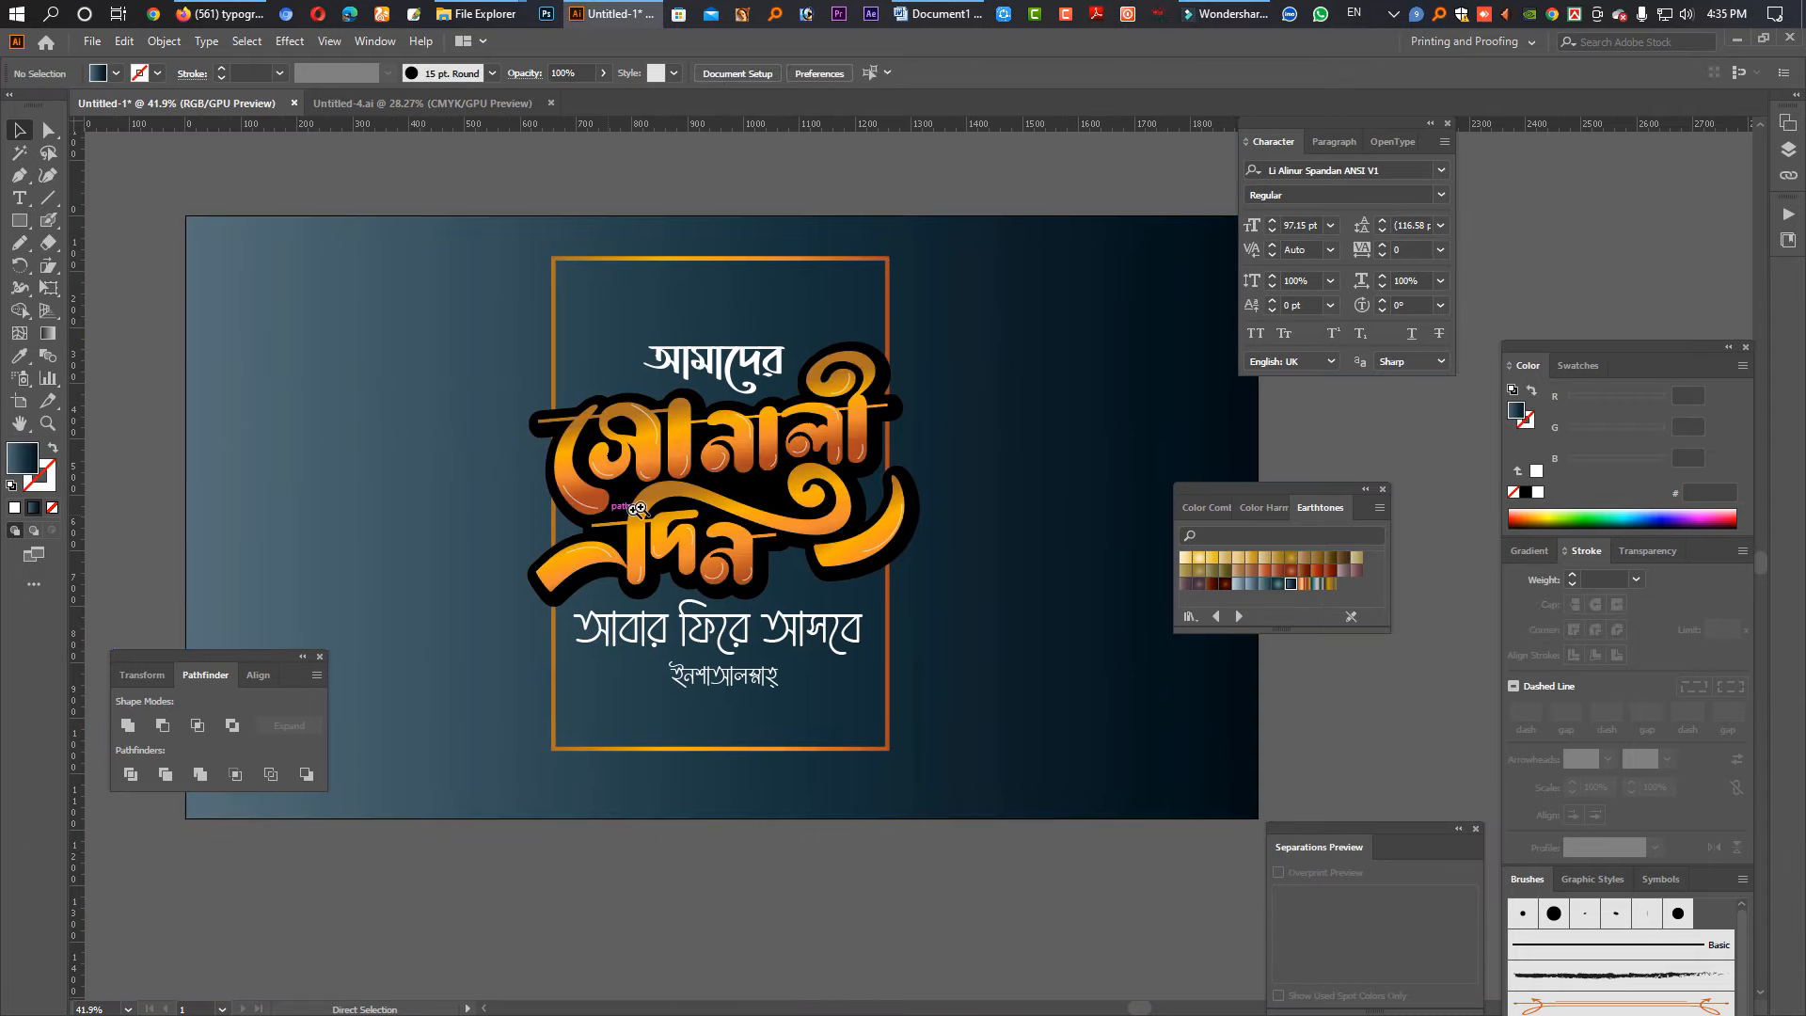
# Step: Select all the white highlight curves without the text lines and apply Width Profile 1 to their strokes
pyautogui.moveTo(683, 505); pyautogui.dragTo(915, 641)
pyautogui.moveTo(1170, 634); pyautogui.dragTo(385, 287)
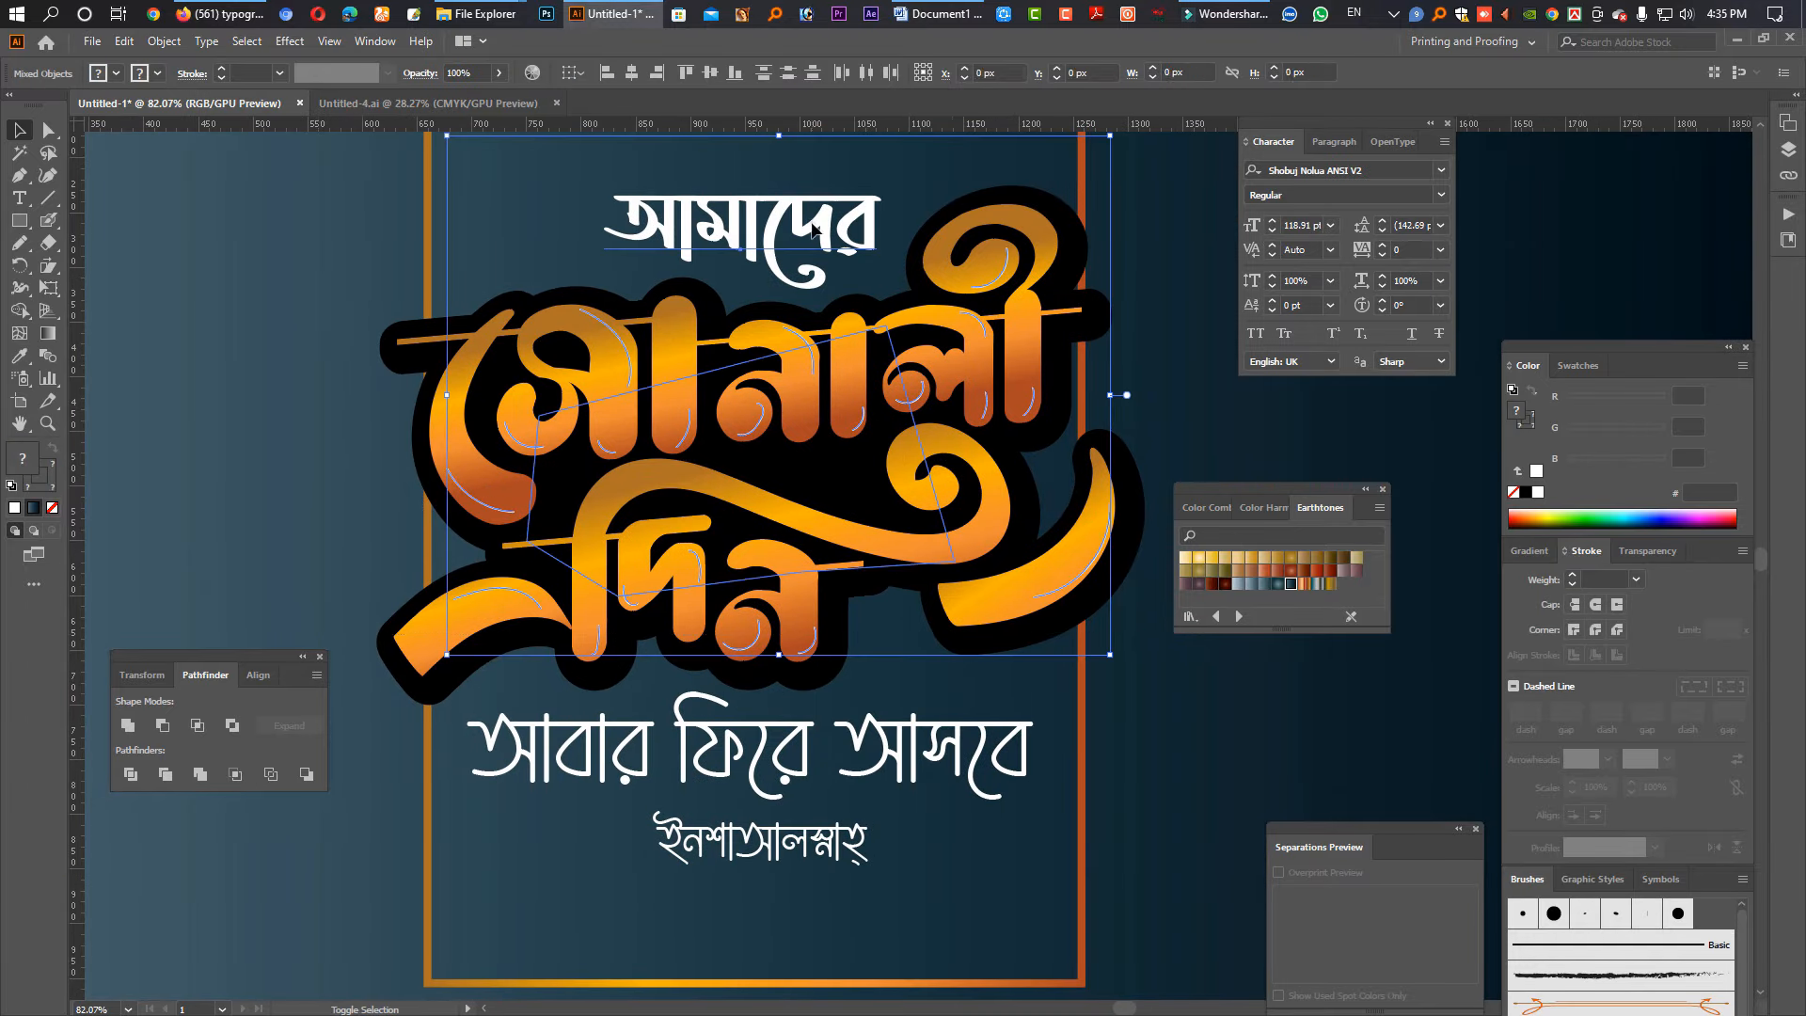
pyautogui.click(861, 481)
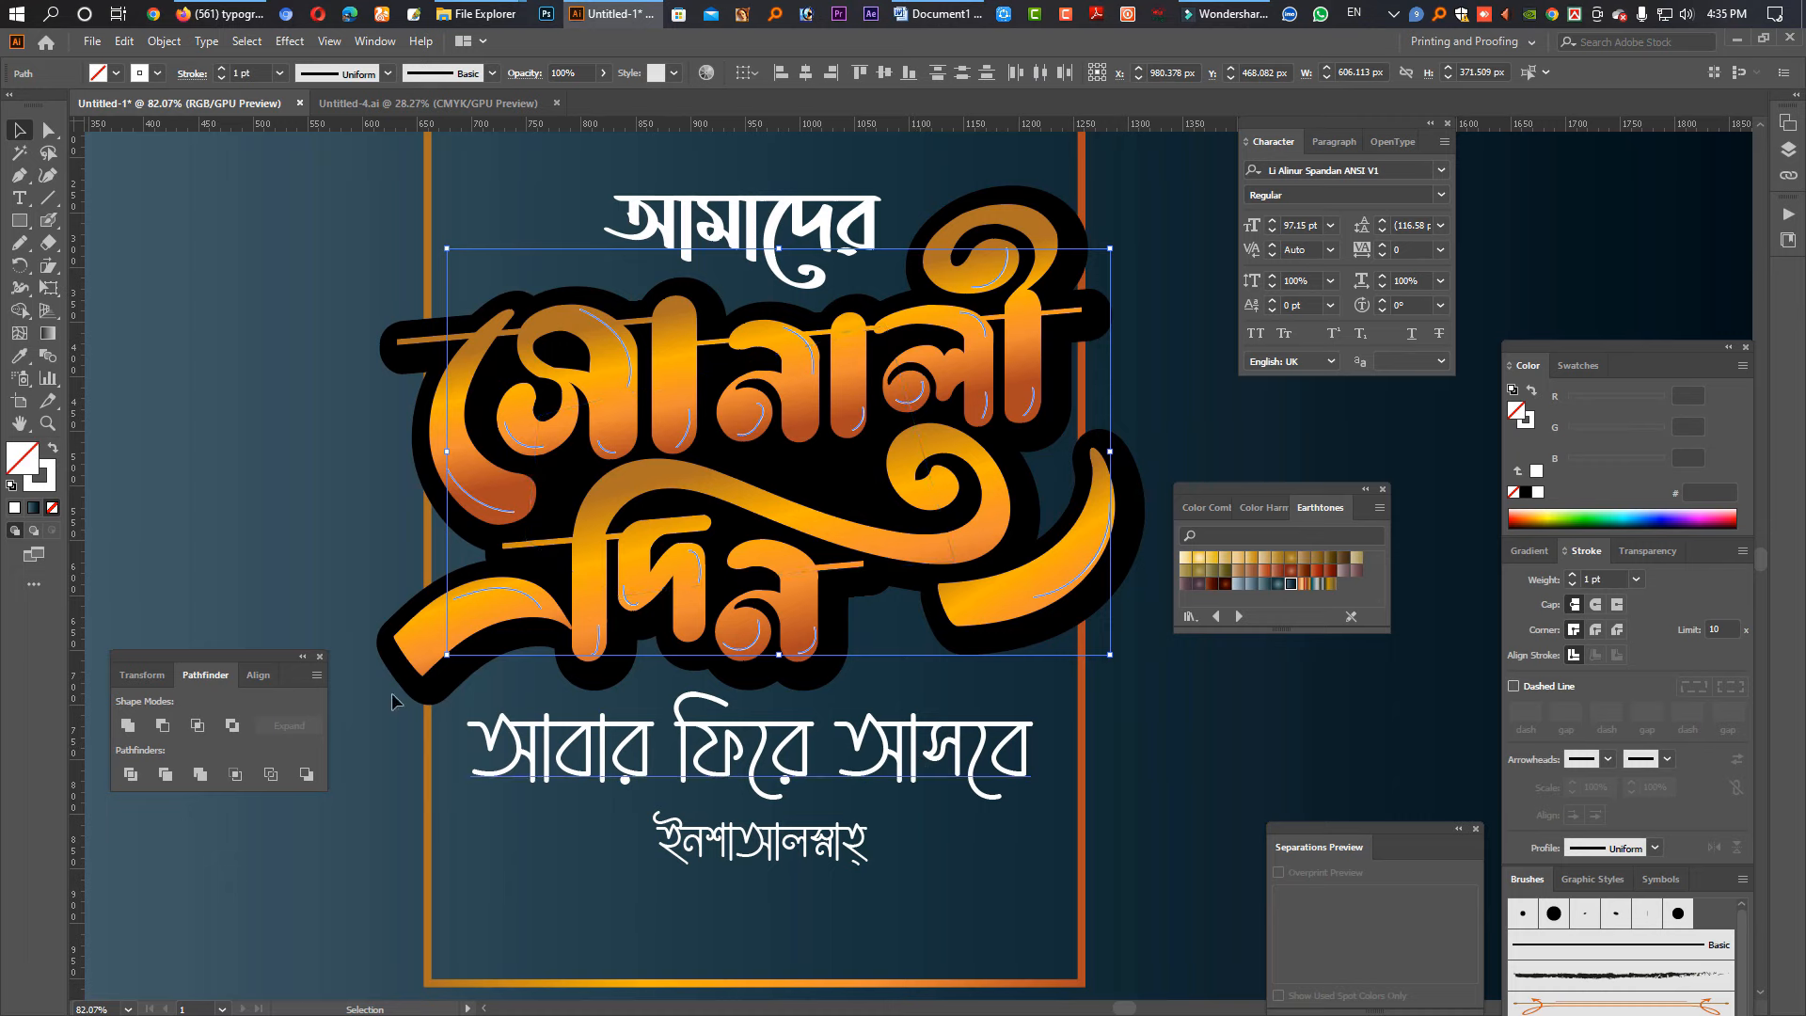
pyautogui.click(433, 82)
pyautogui.click(433, 87)
pyautogui.click(435, 91)
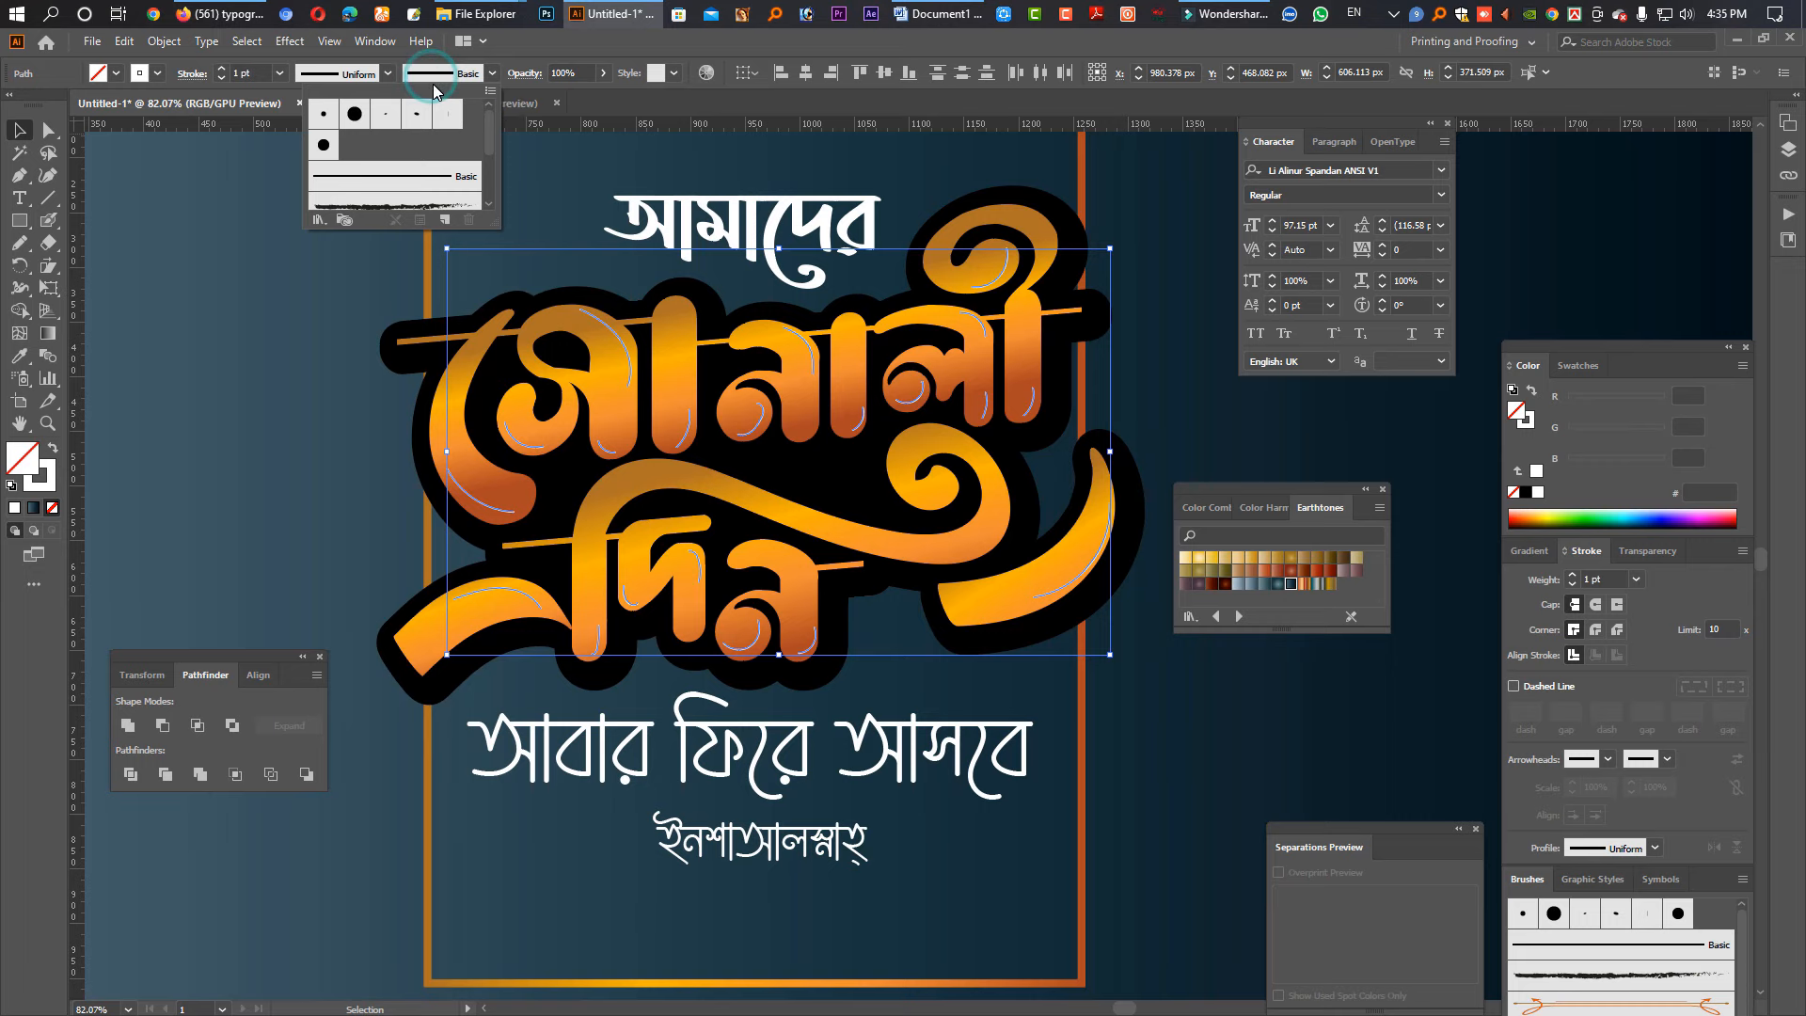
pyautogui.click(389, 81)
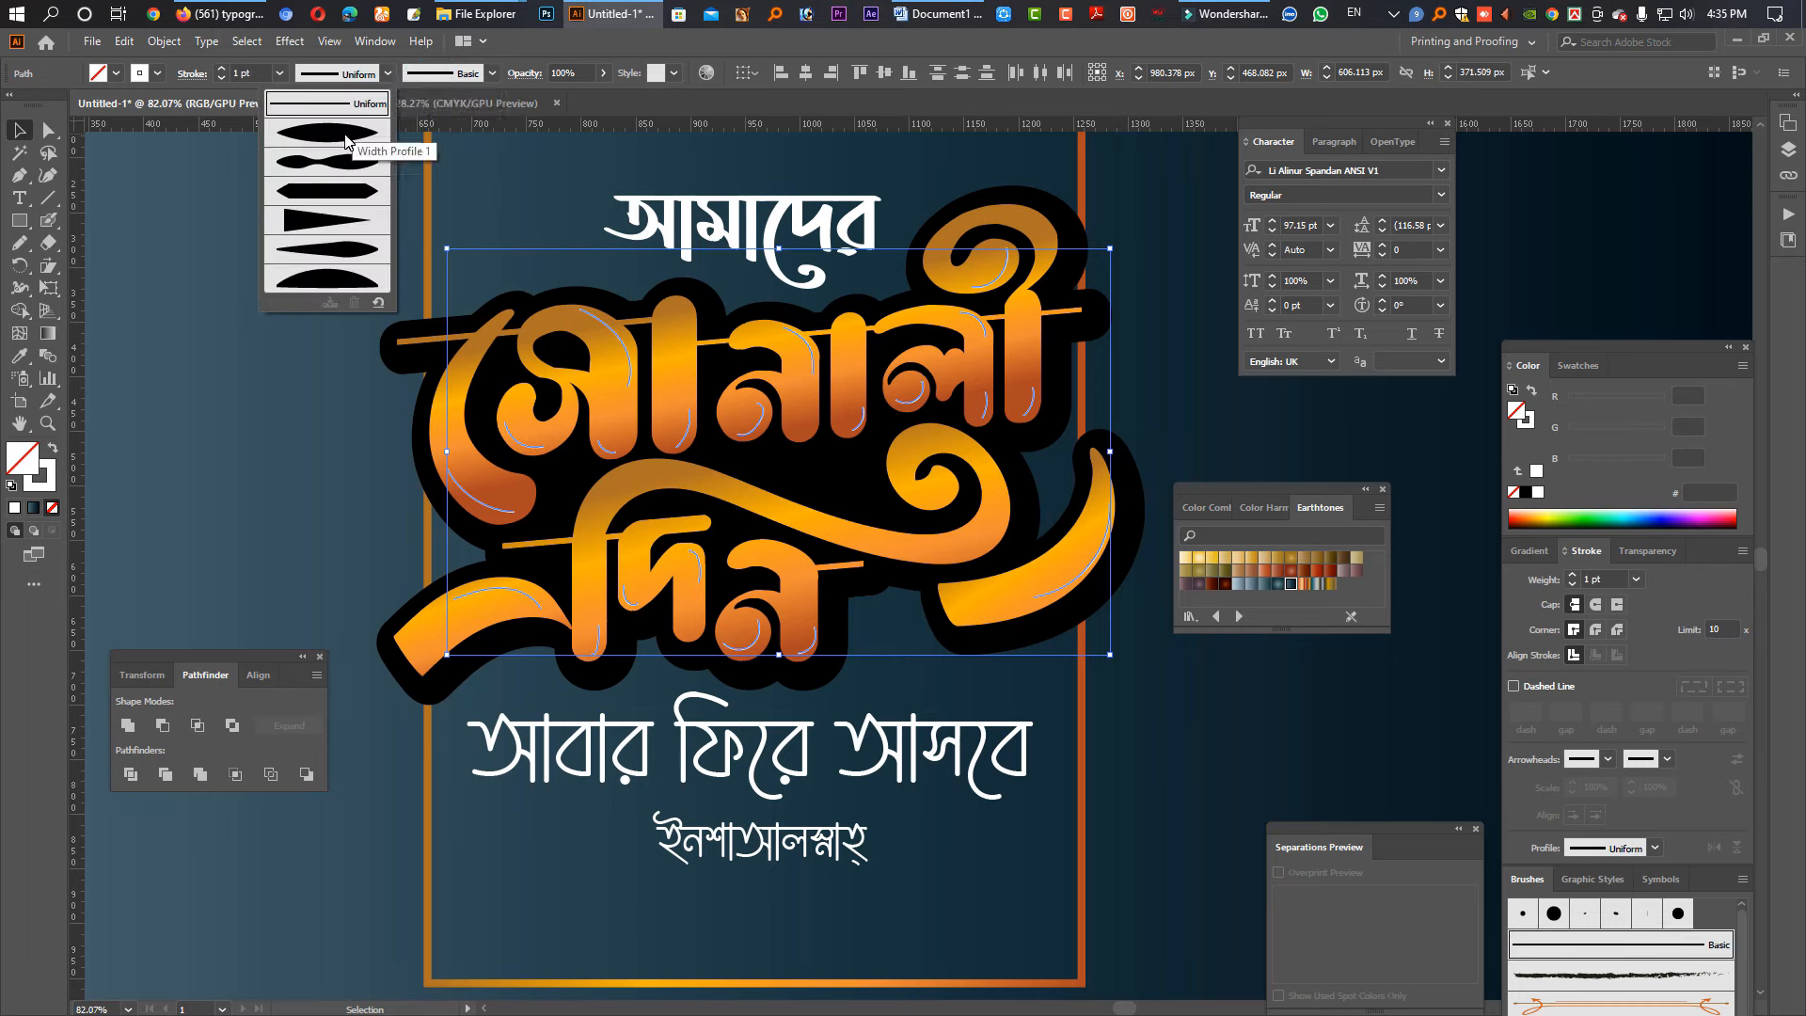
pyautogui.click(345, 141)
# Step: Set the highlight curves' stroke weight to 3 pt and expand the strokes into white filled shapes
pyautogui.press('z')
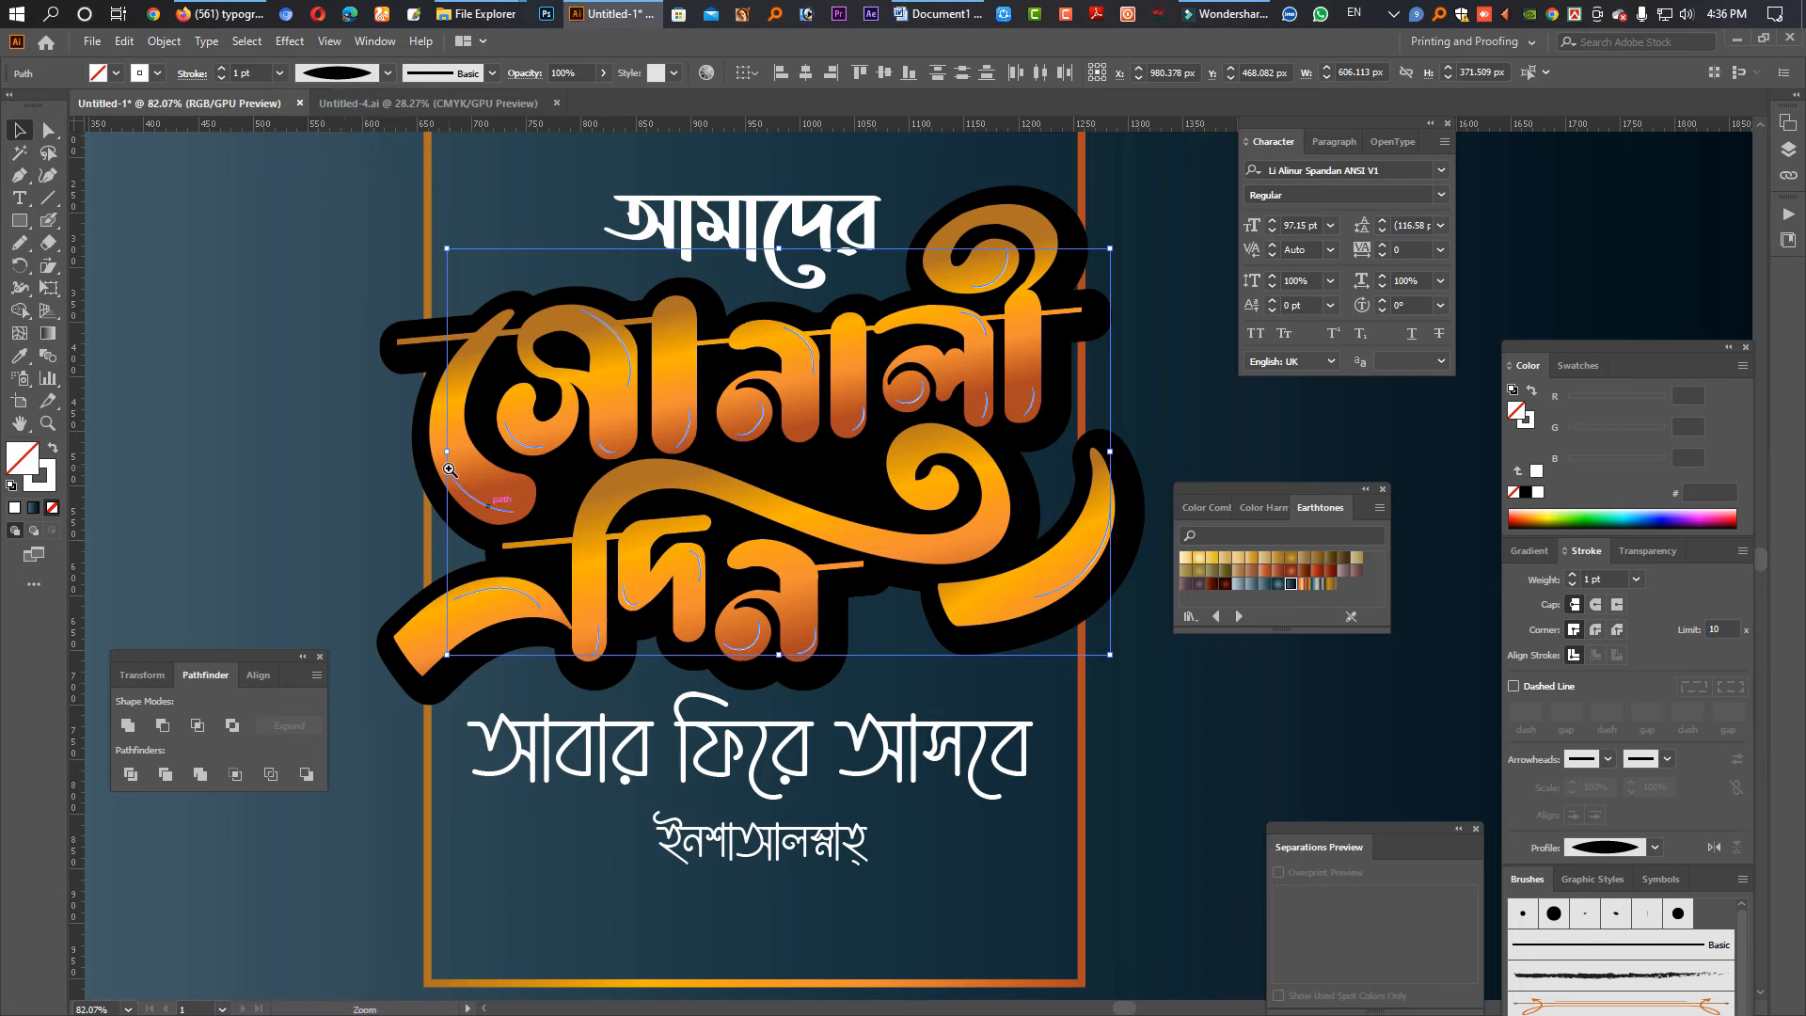
pyautogui.moveTo(449, 469); pyautogui.dragTo(511, 487)
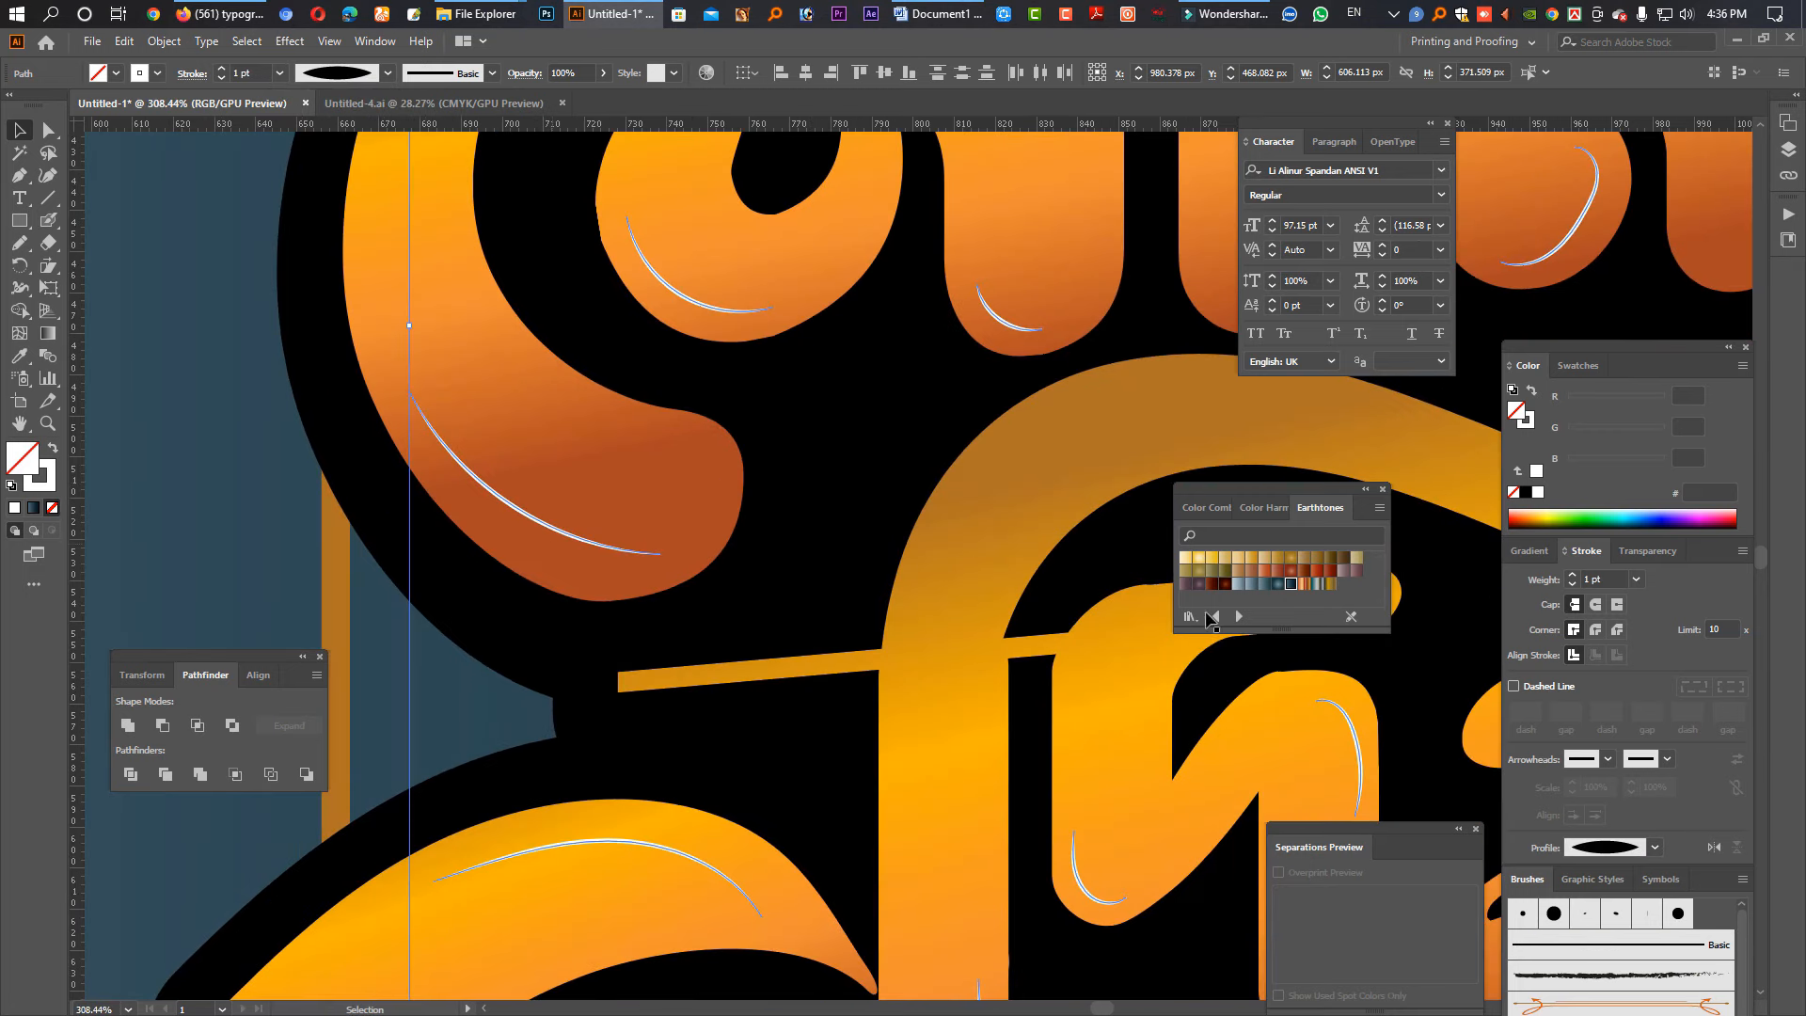
pyautogui.click(1572, 576)
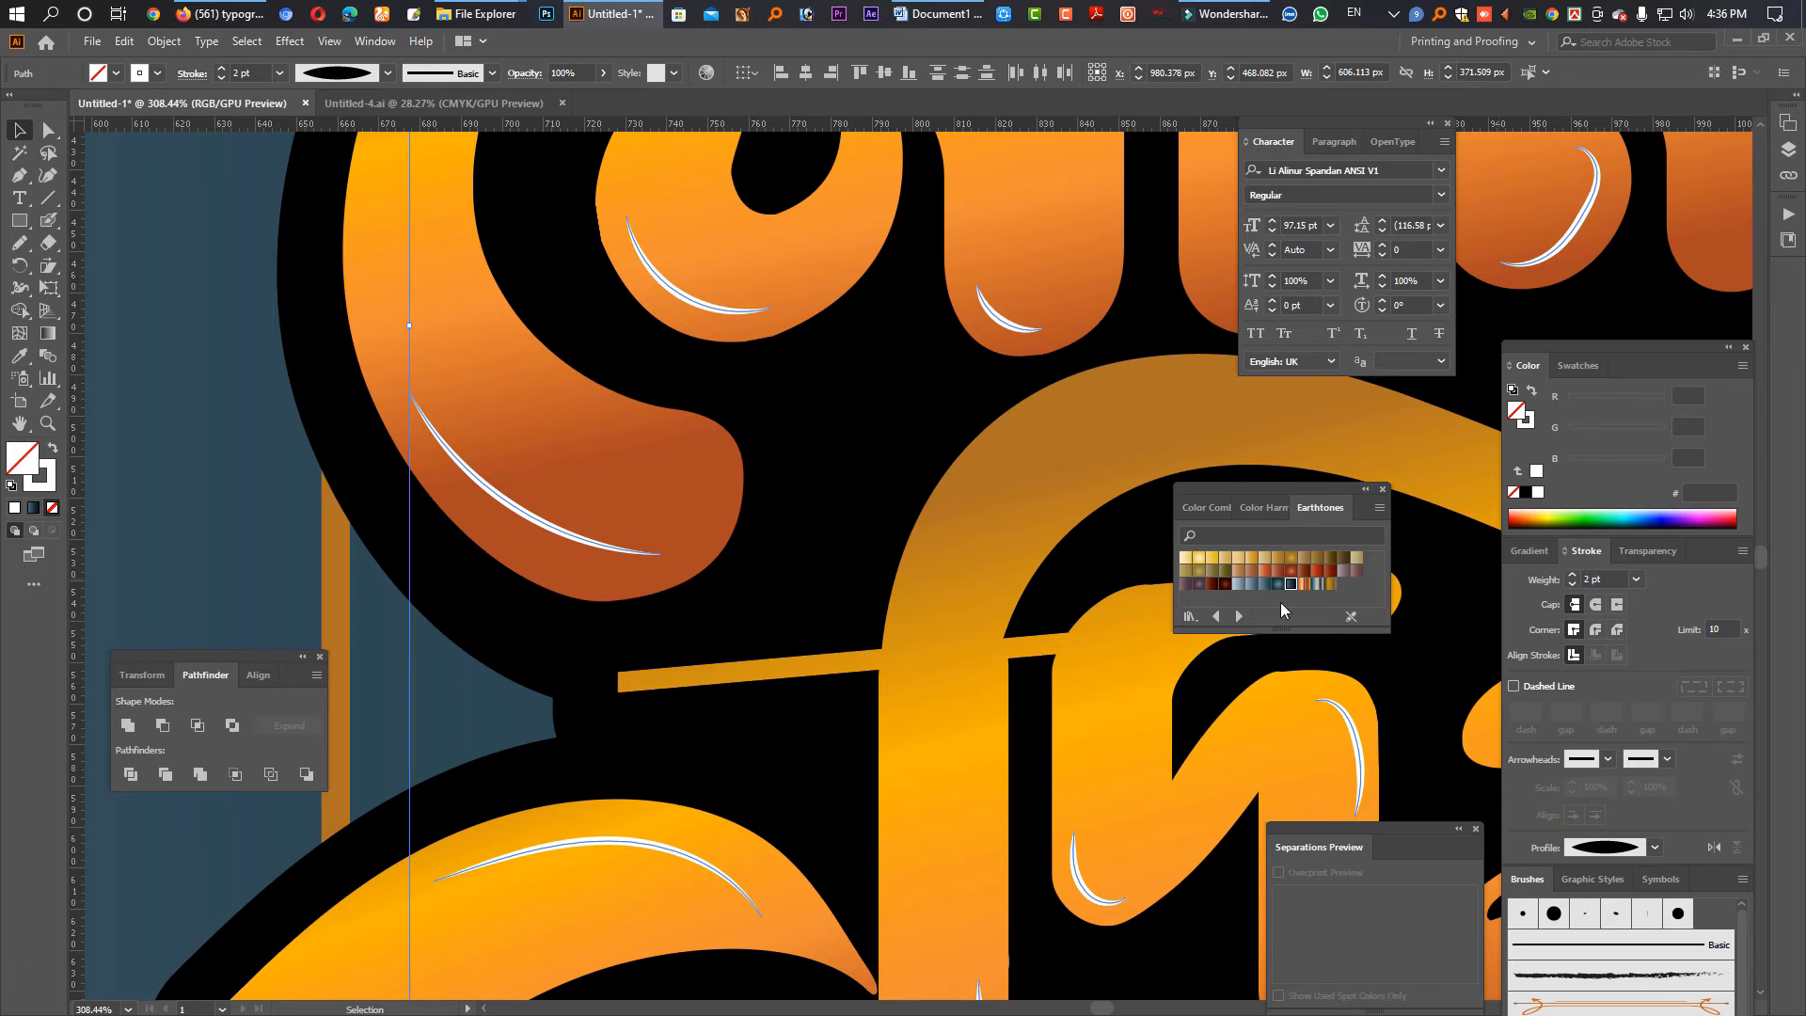
pyautogui.scroll(-5, 826, 612)
pyautogui.moveTo(852, 575); pyautogui.dragTo(604, 556)
pyautogui.click(1571, 576)
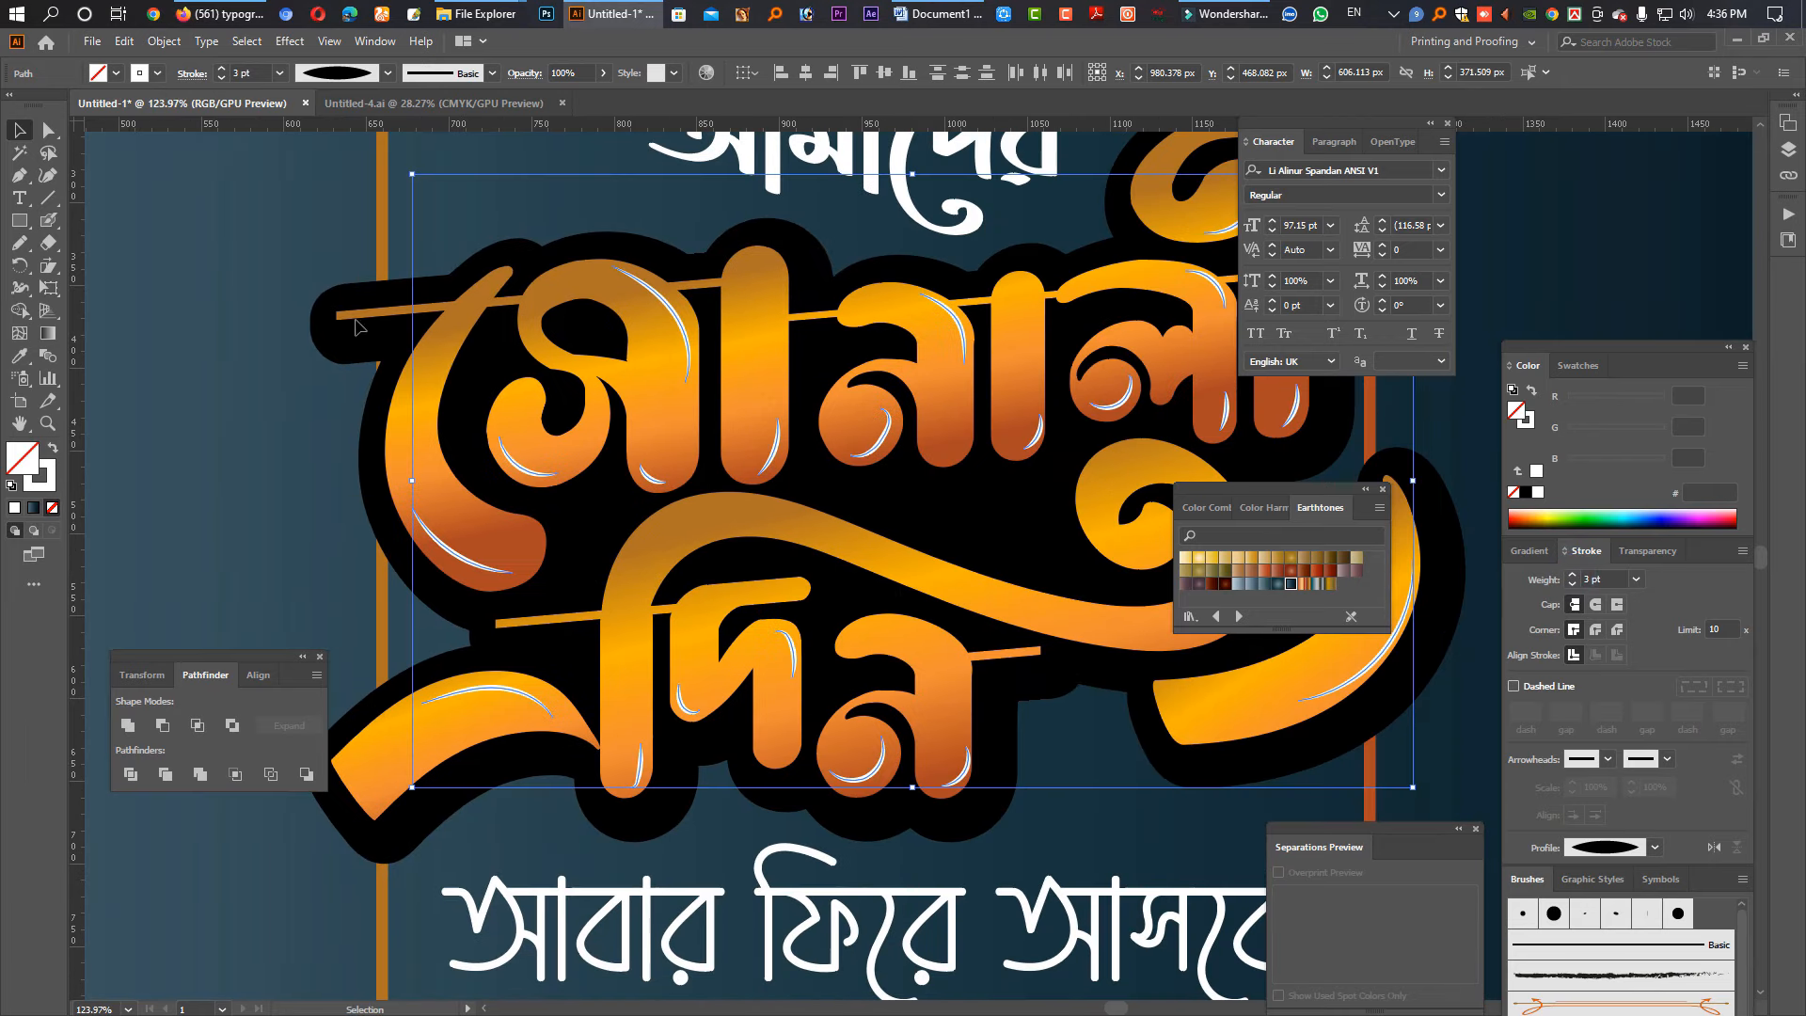
pyautogui.click(175, 44)
pyautogui.click(226, 282)
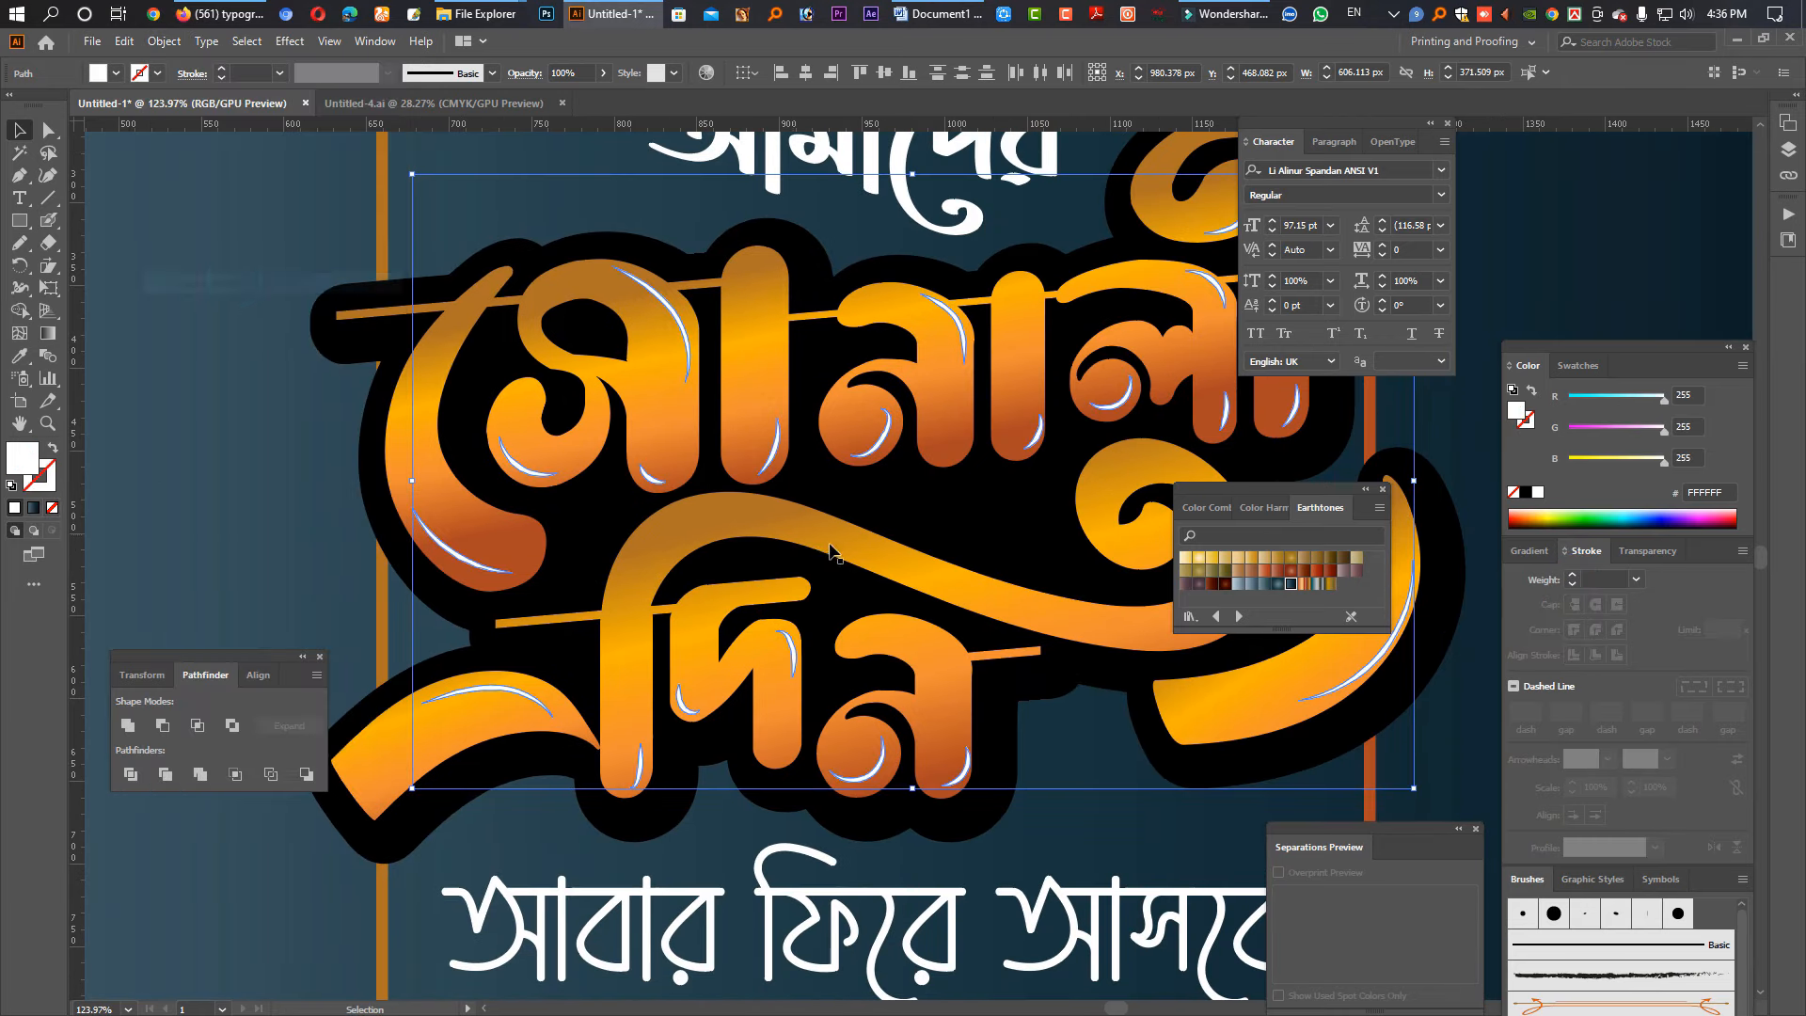
# Step: Try the lettering's golden gradient, sampled with the Eyedropper, as the fill of the highlight shapes
pyautogui.scroll(-3, 831, 550)
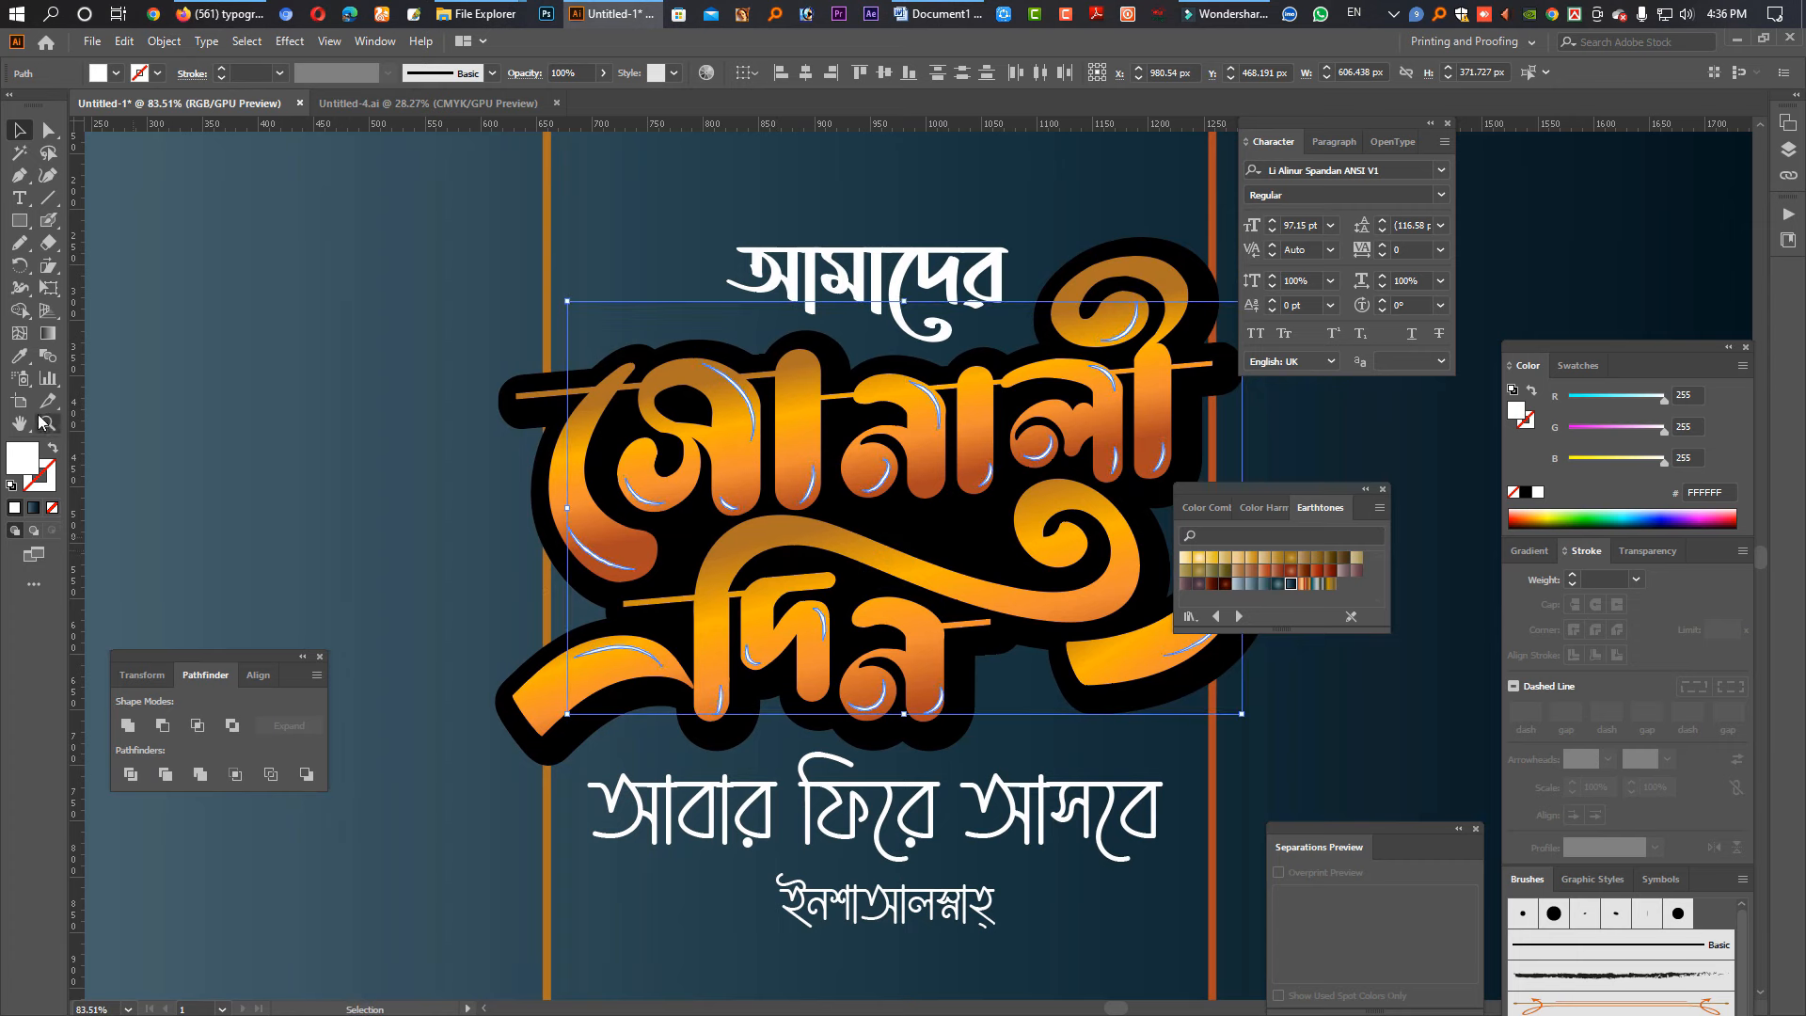
pyautogui.click(19, 356)
pyautogui.click(731, 475)
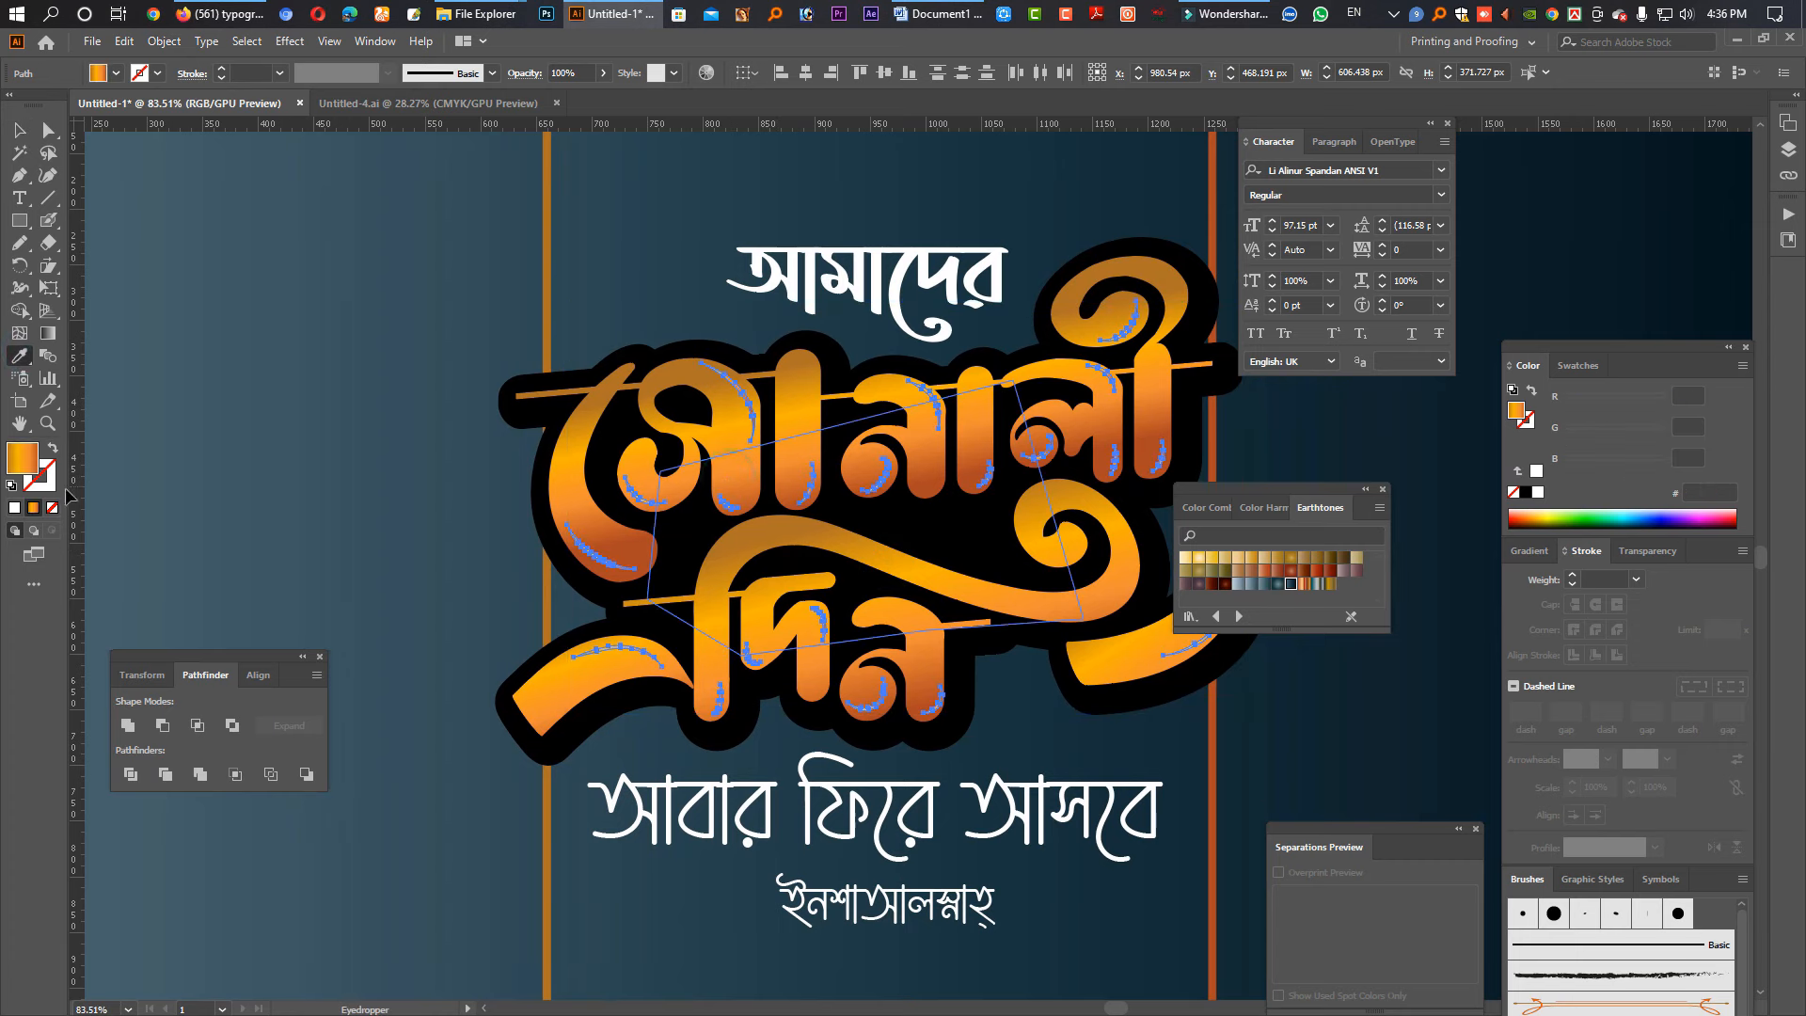
pyautogui.press('a')
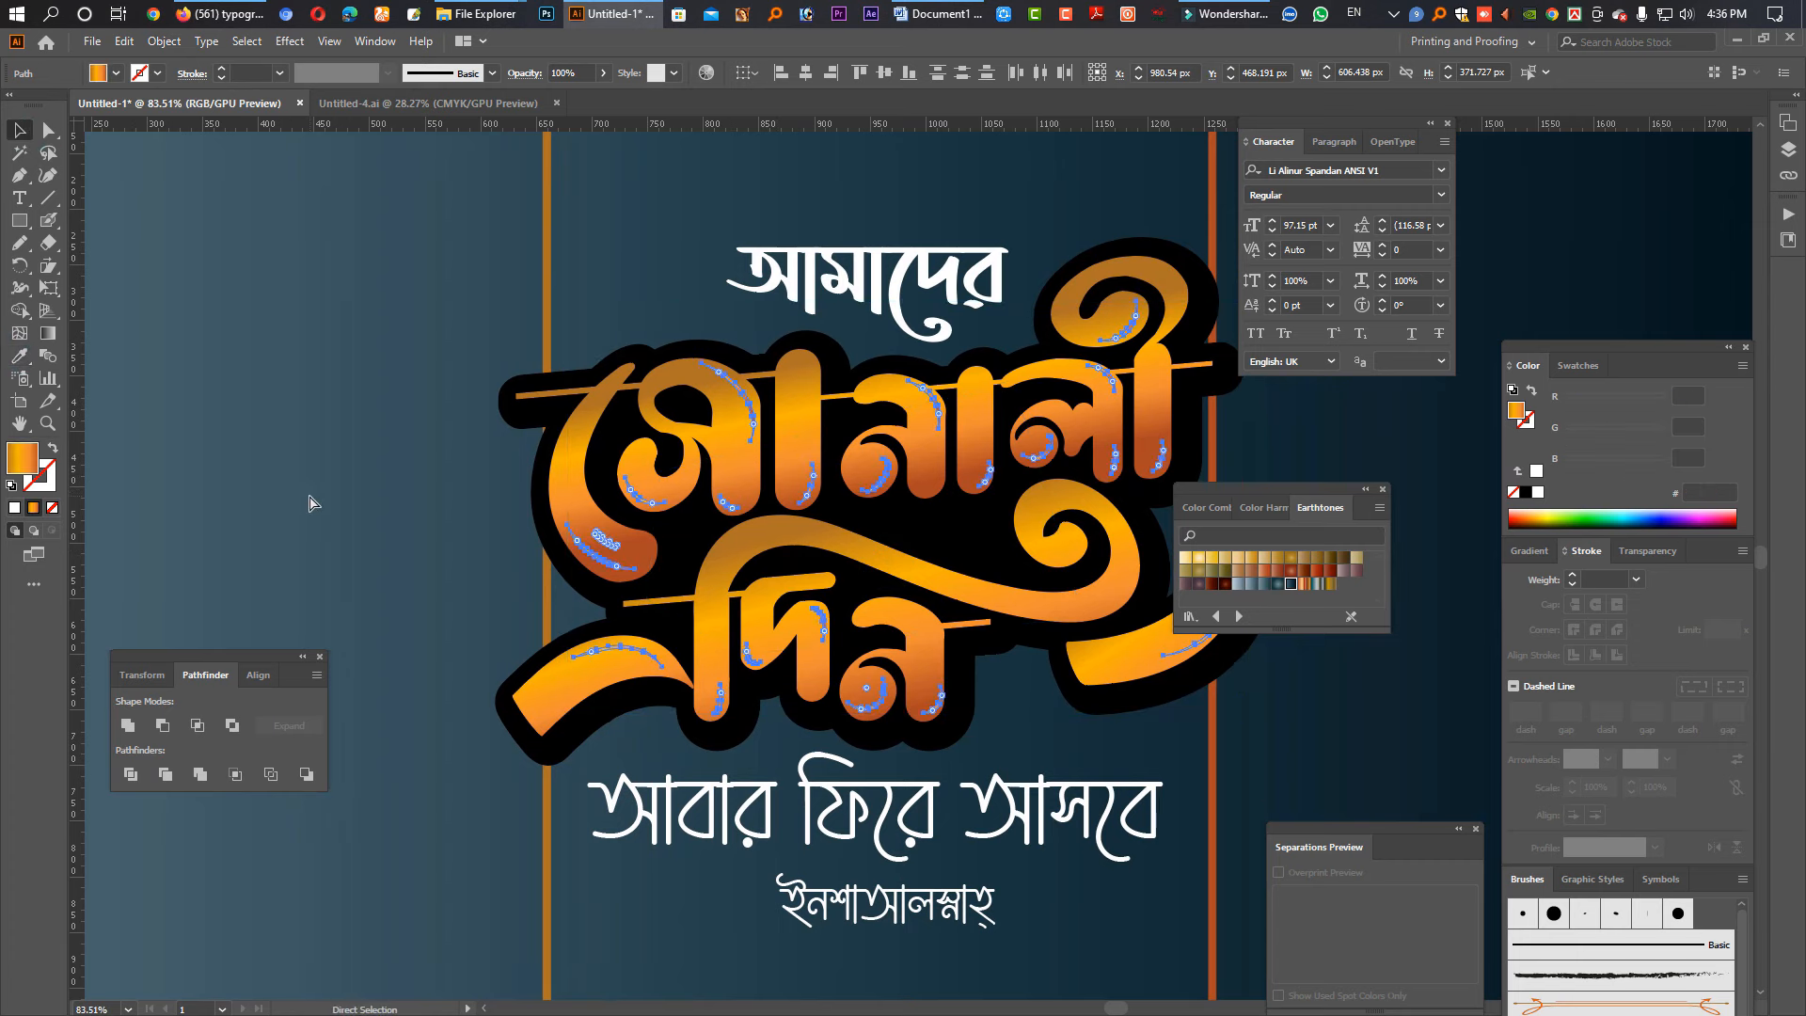
pyautogui.press('v')
pyautogui.click(291, 529)
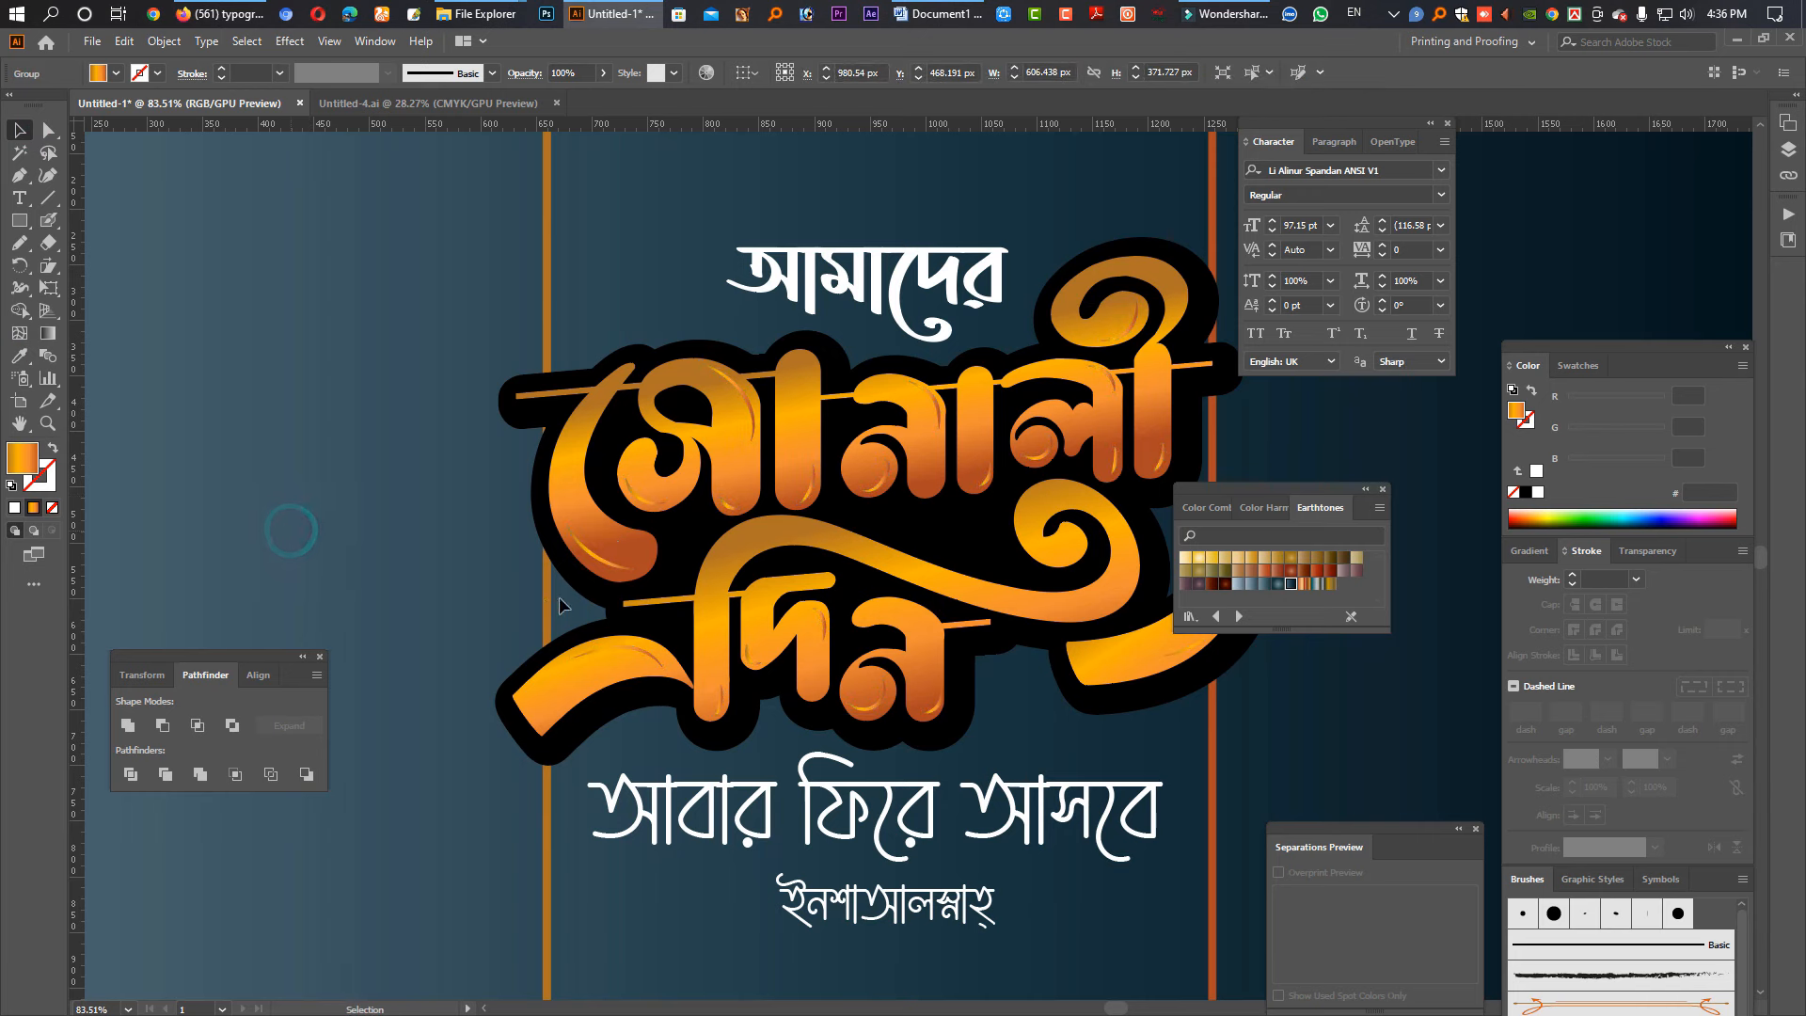
# Step: Fill the highlight group with white and set its blending mode to Overlay
pyautogui.click(603, 568)
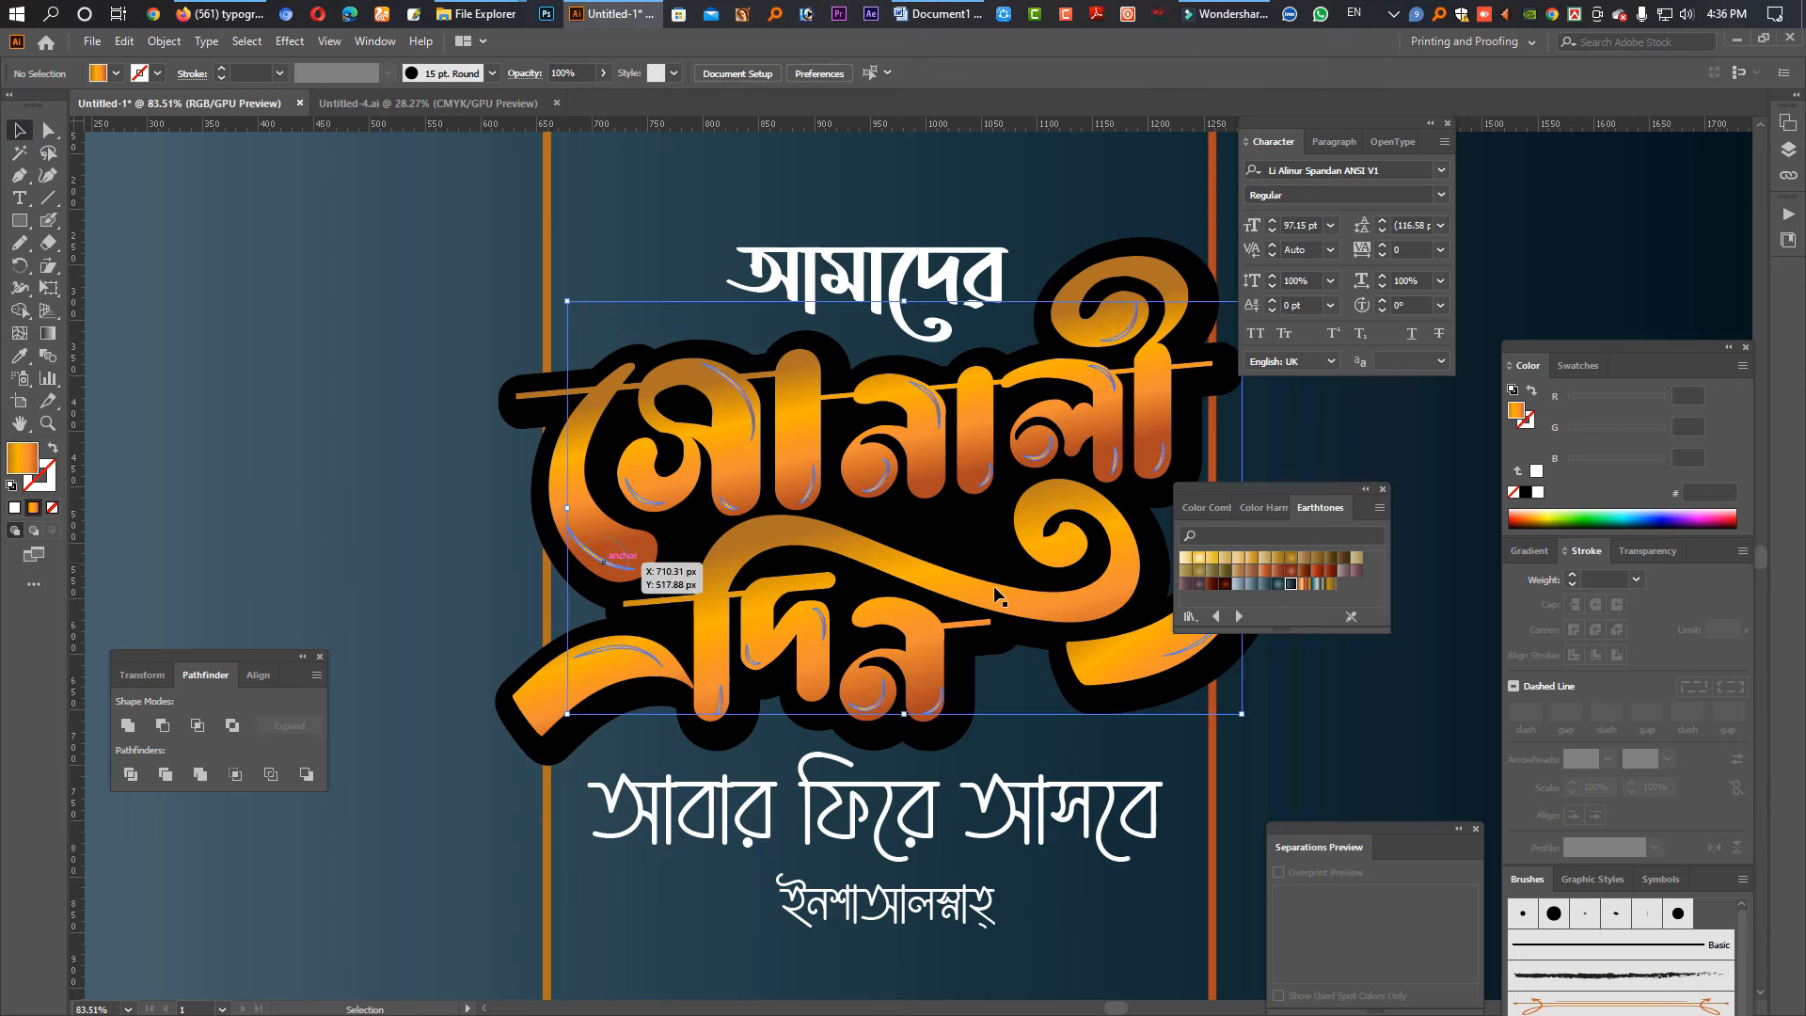
pyautogui.click(1536, 472)
pyautogui.click(1648, 553)
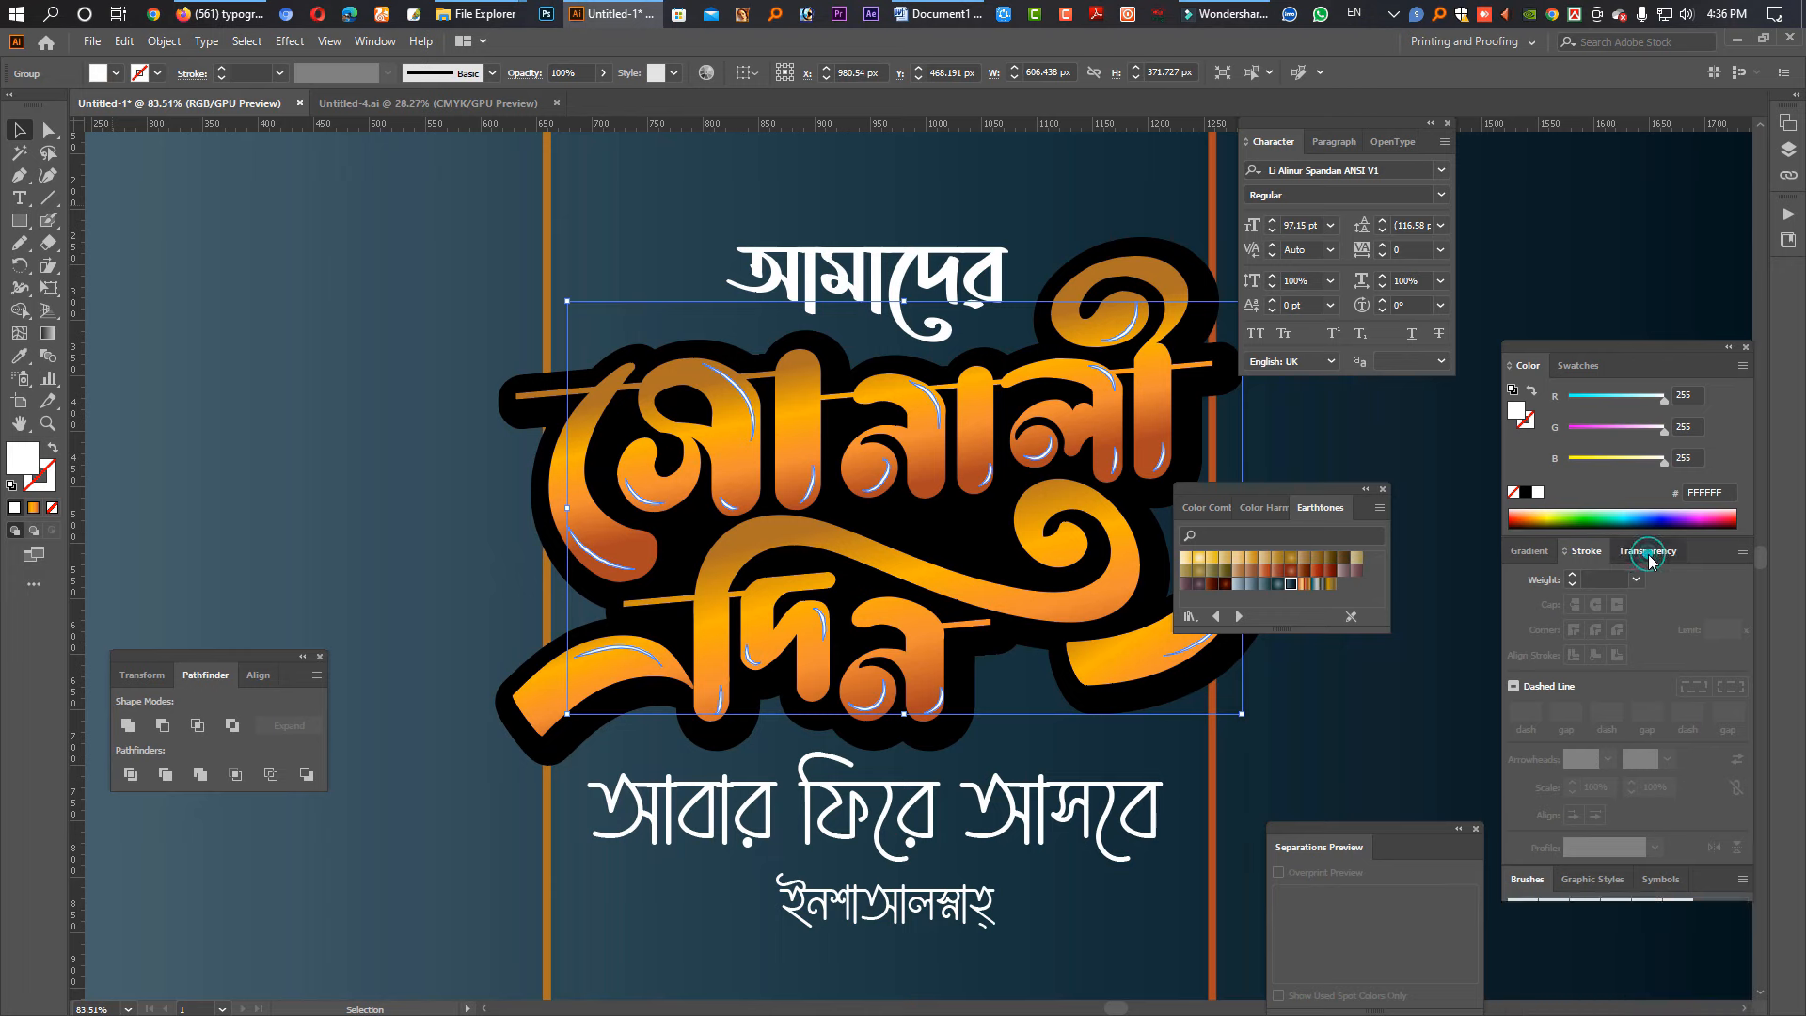
pyautogui.click(1570, 580)
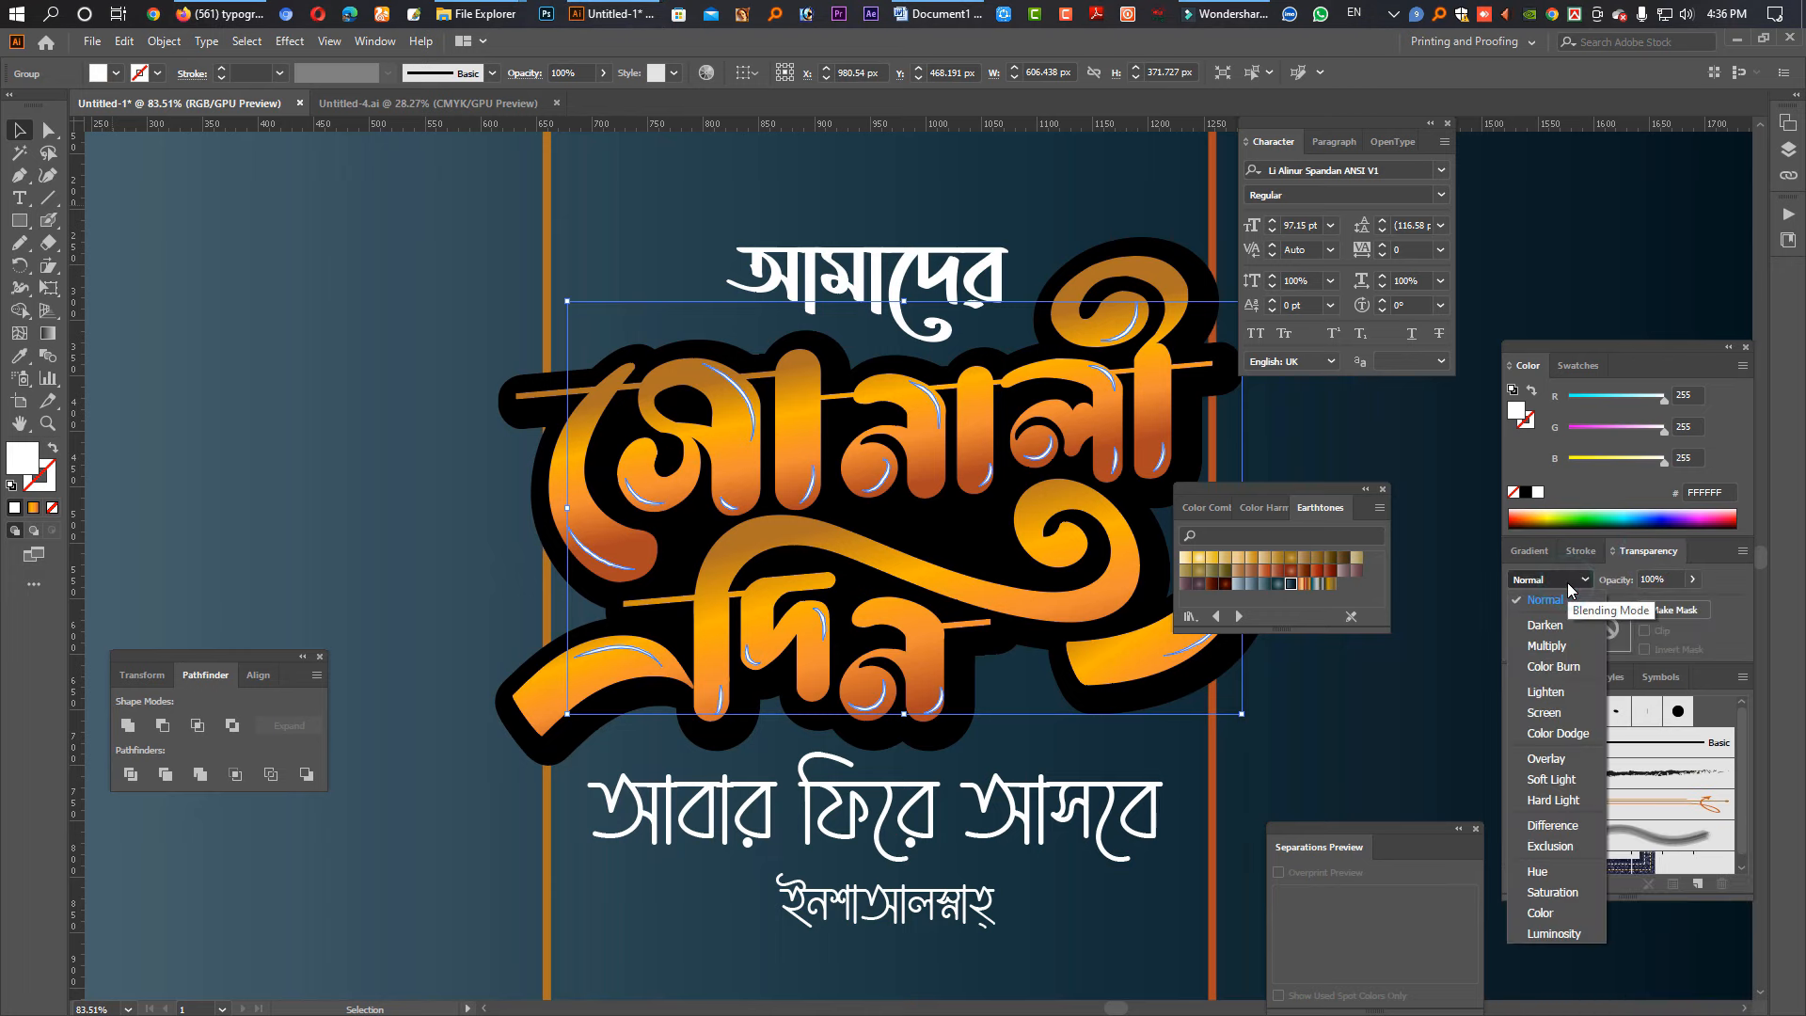
pyautogui.click(1546, 758)
pyautogui.click(1138, 790)
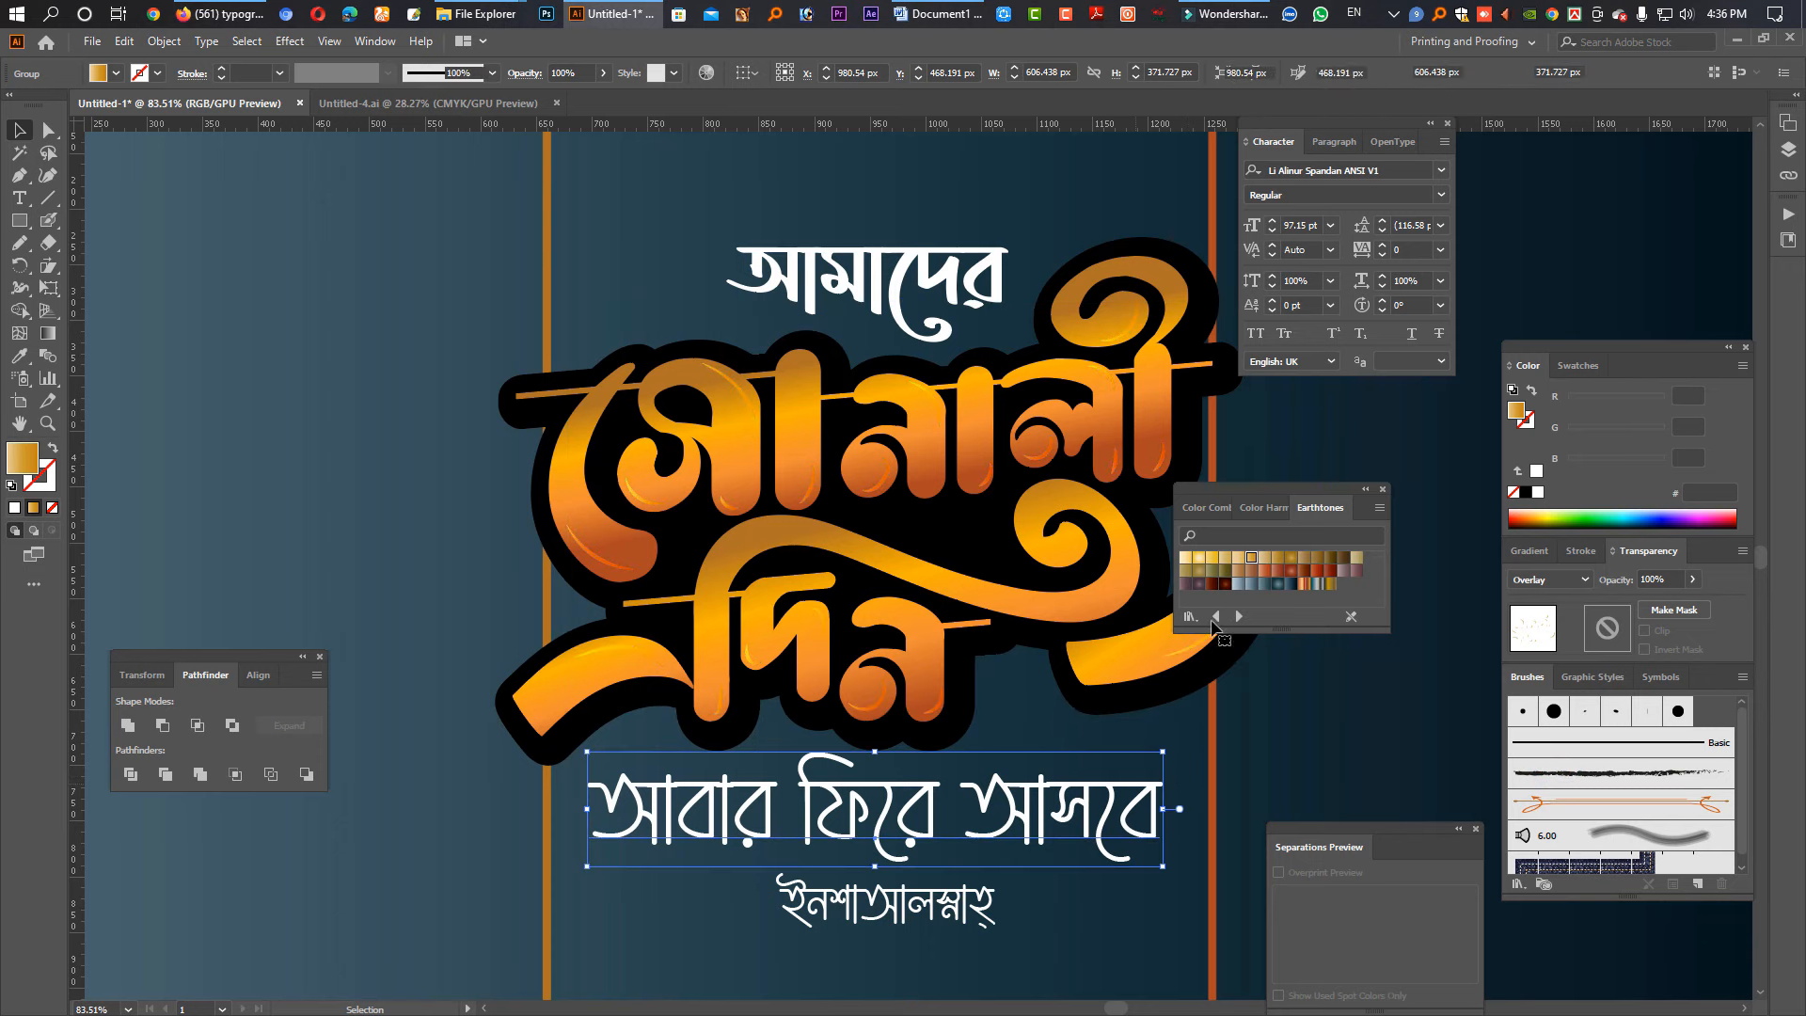
# Step: Cut the frame's bottom edge at two points right of centre with the Scissors tool and delete the segment about 165 px long
pyautogui.press('Tab')
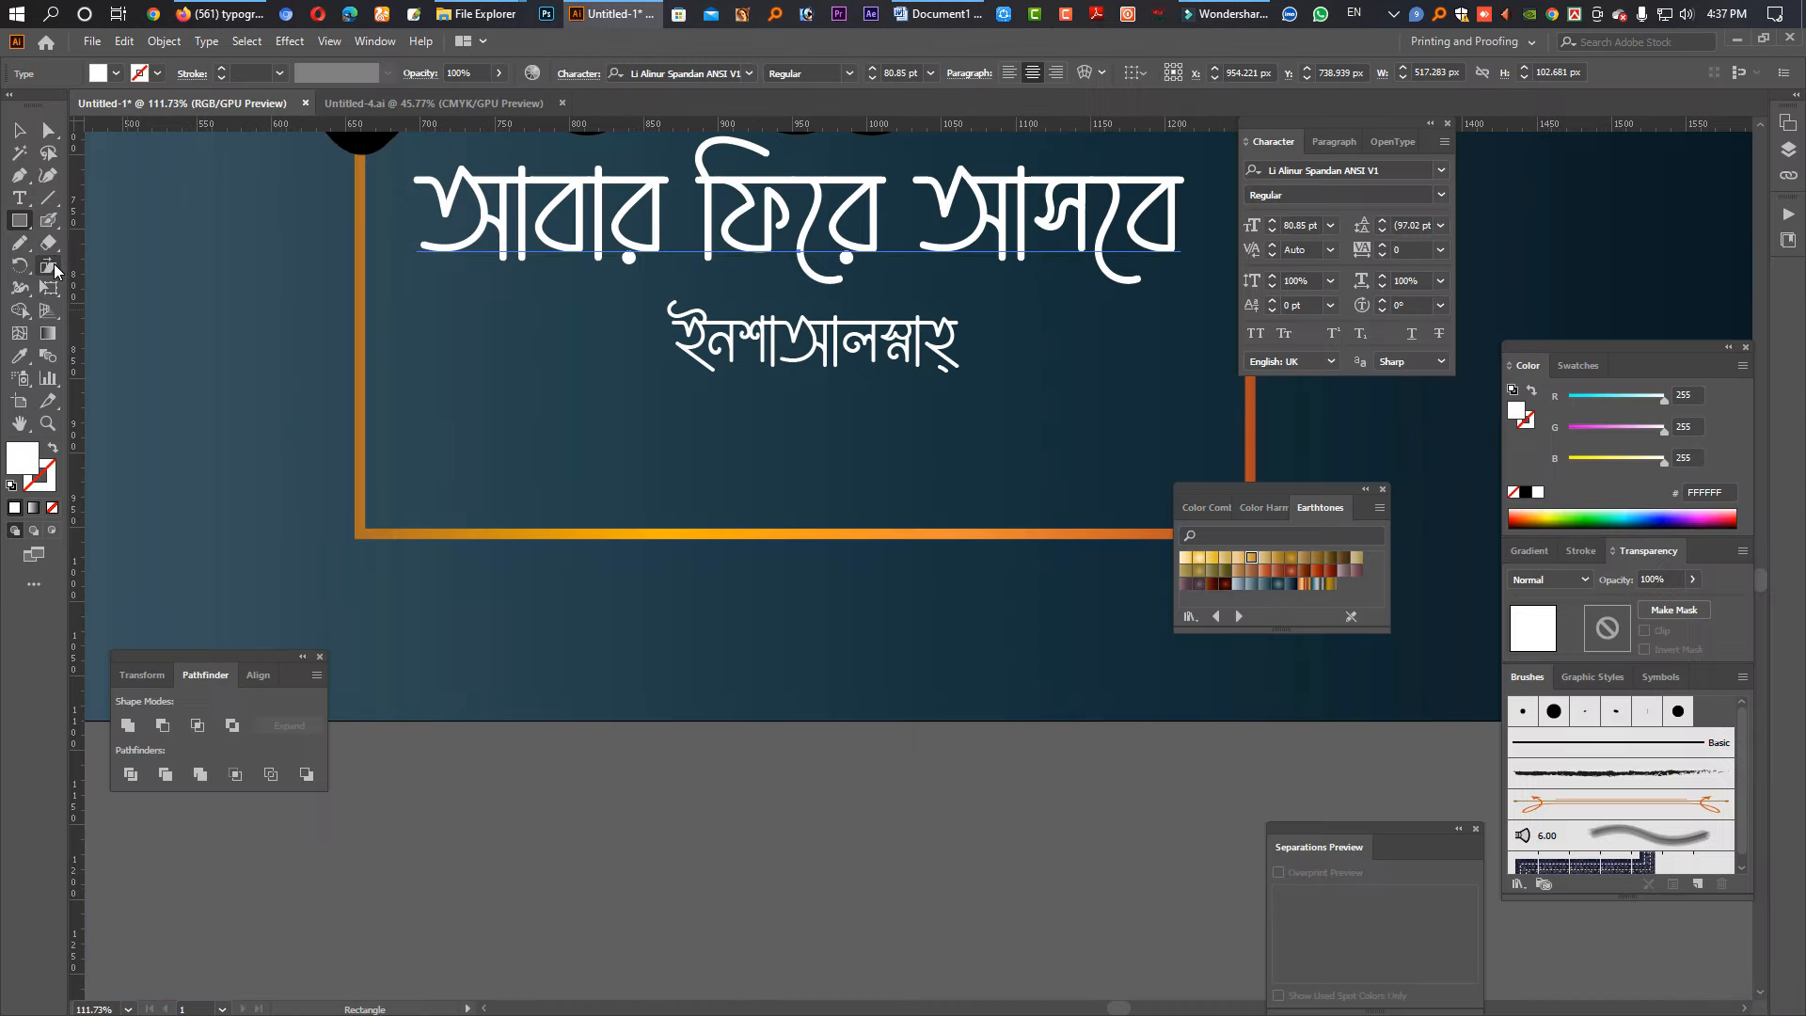
pyautogui.click(48, 244)
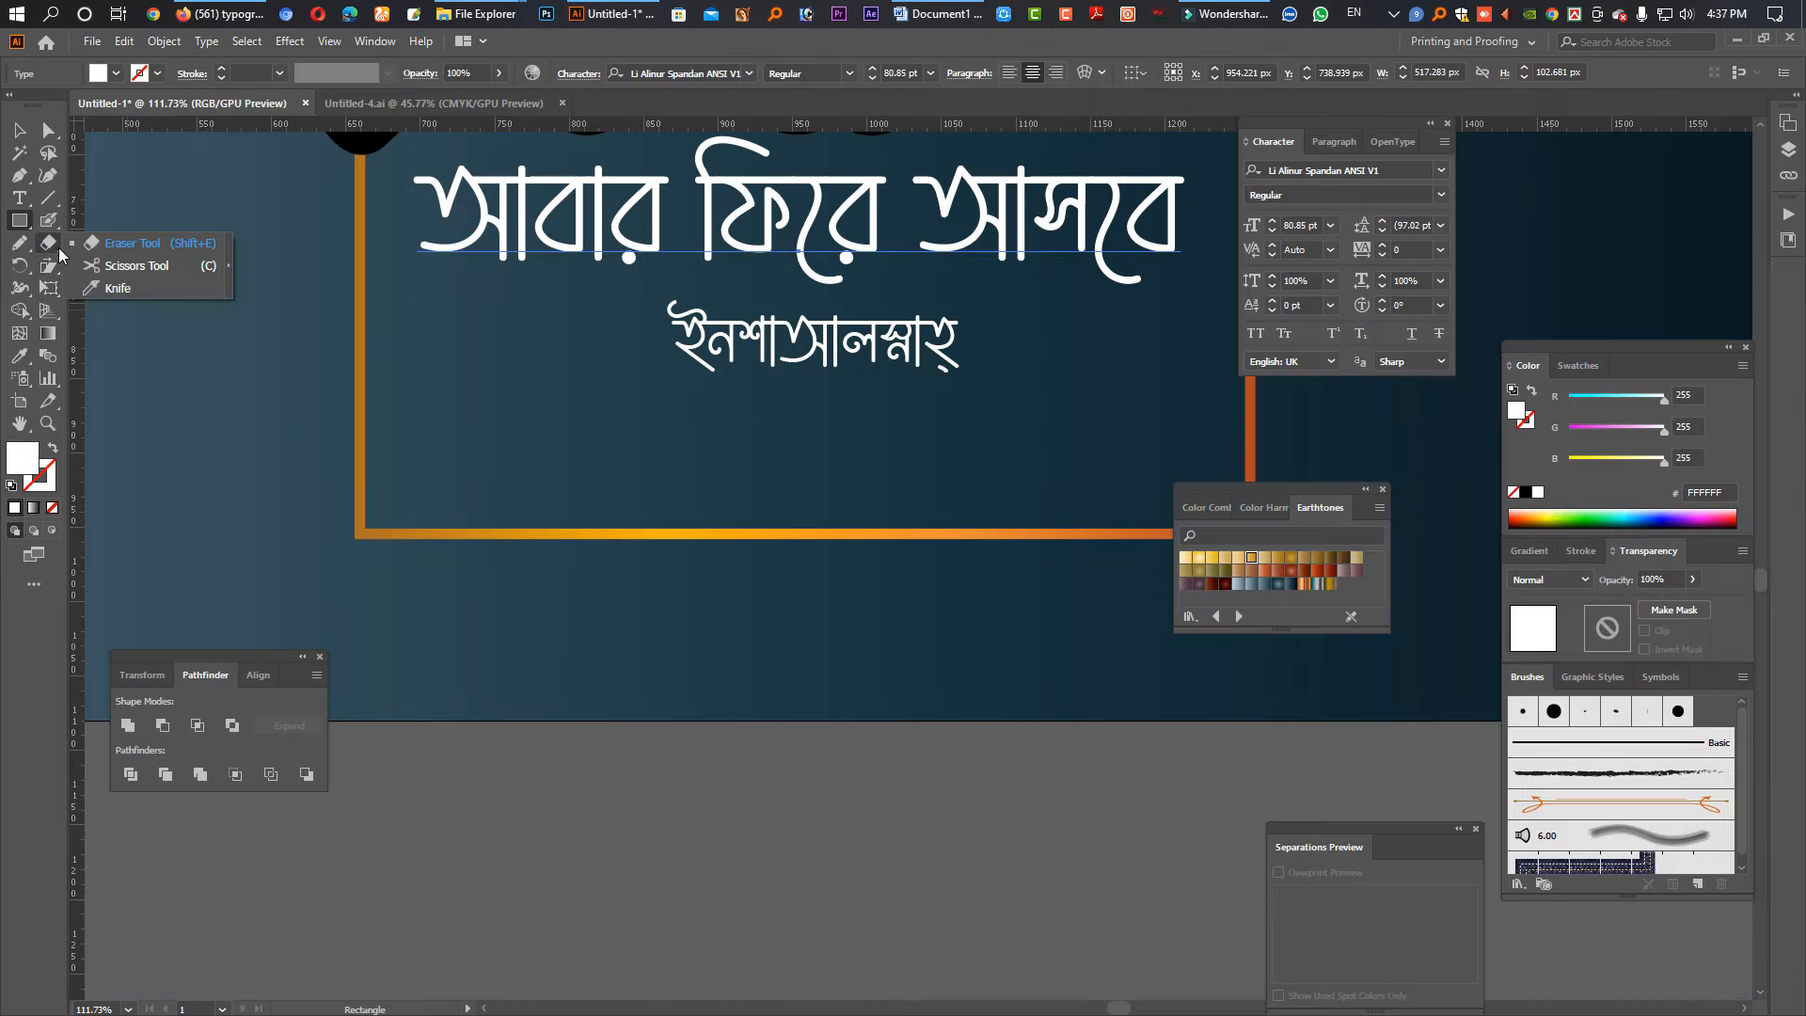
pyautogui.click(108, 266)
pyautogui.press('Tab')
pyautogui.click(819, 501)
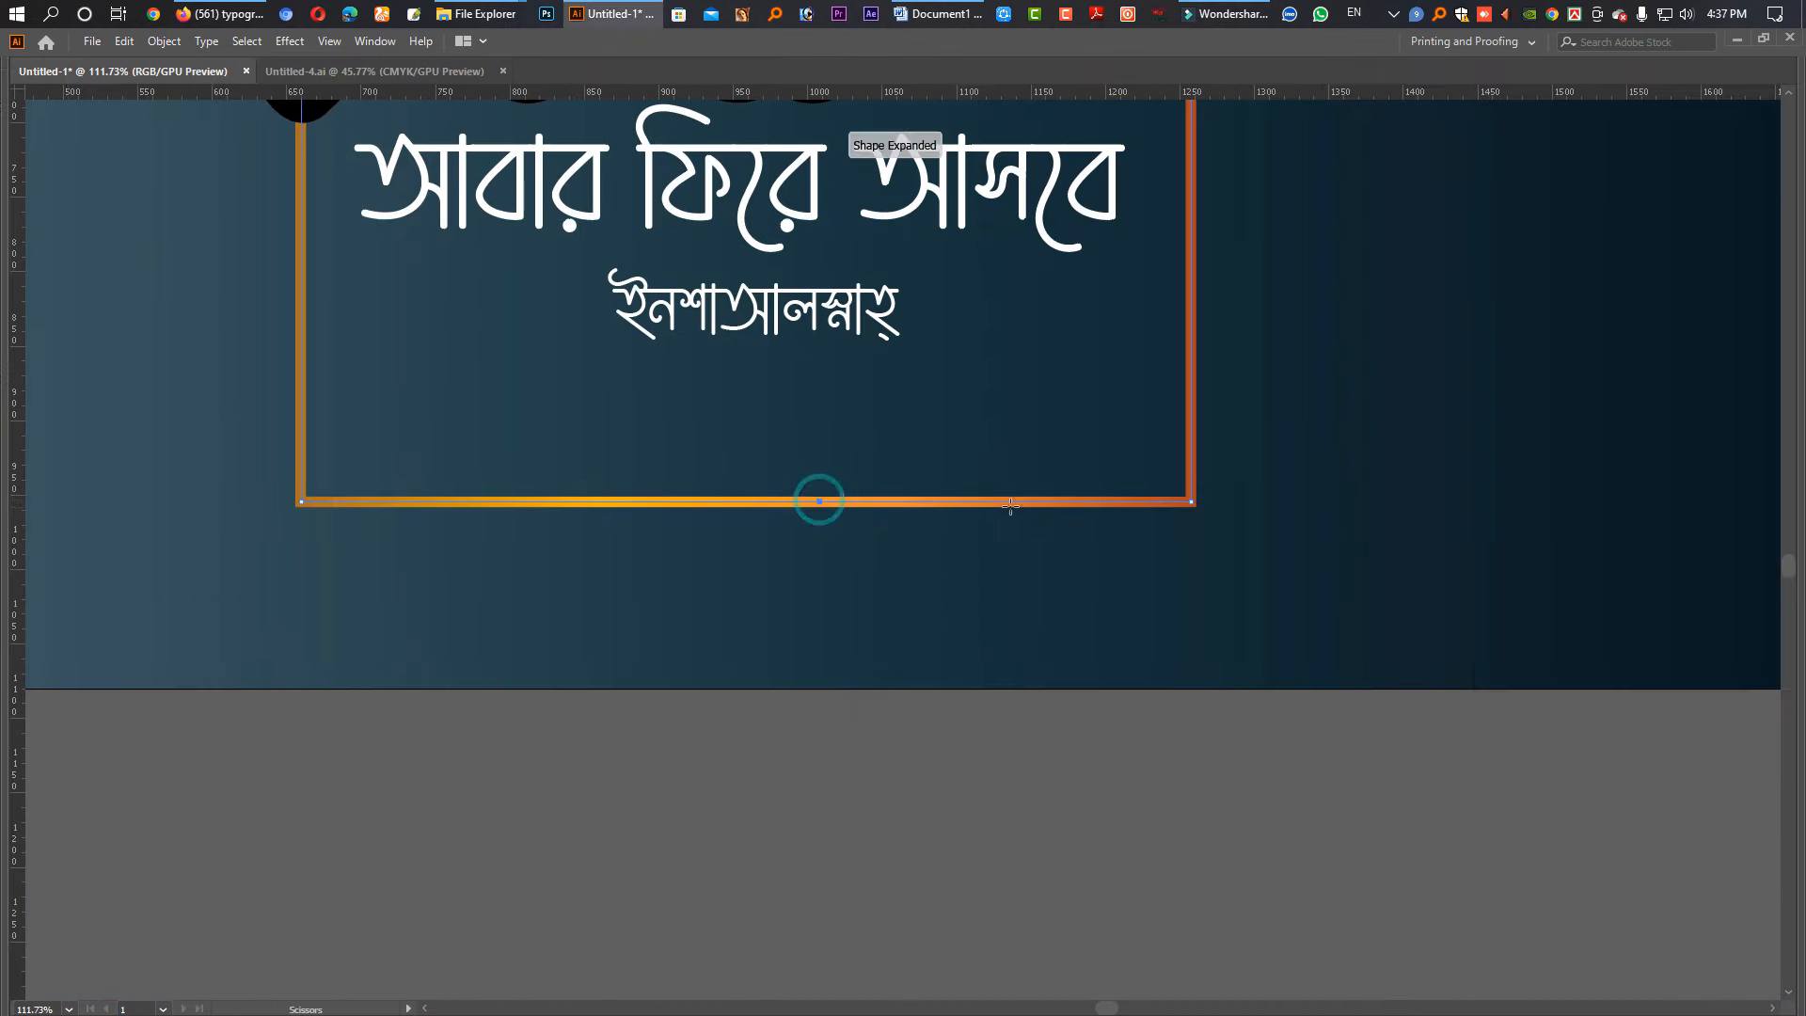
pyautogui.click(1063, 497)
pyautogui.press('Tab')
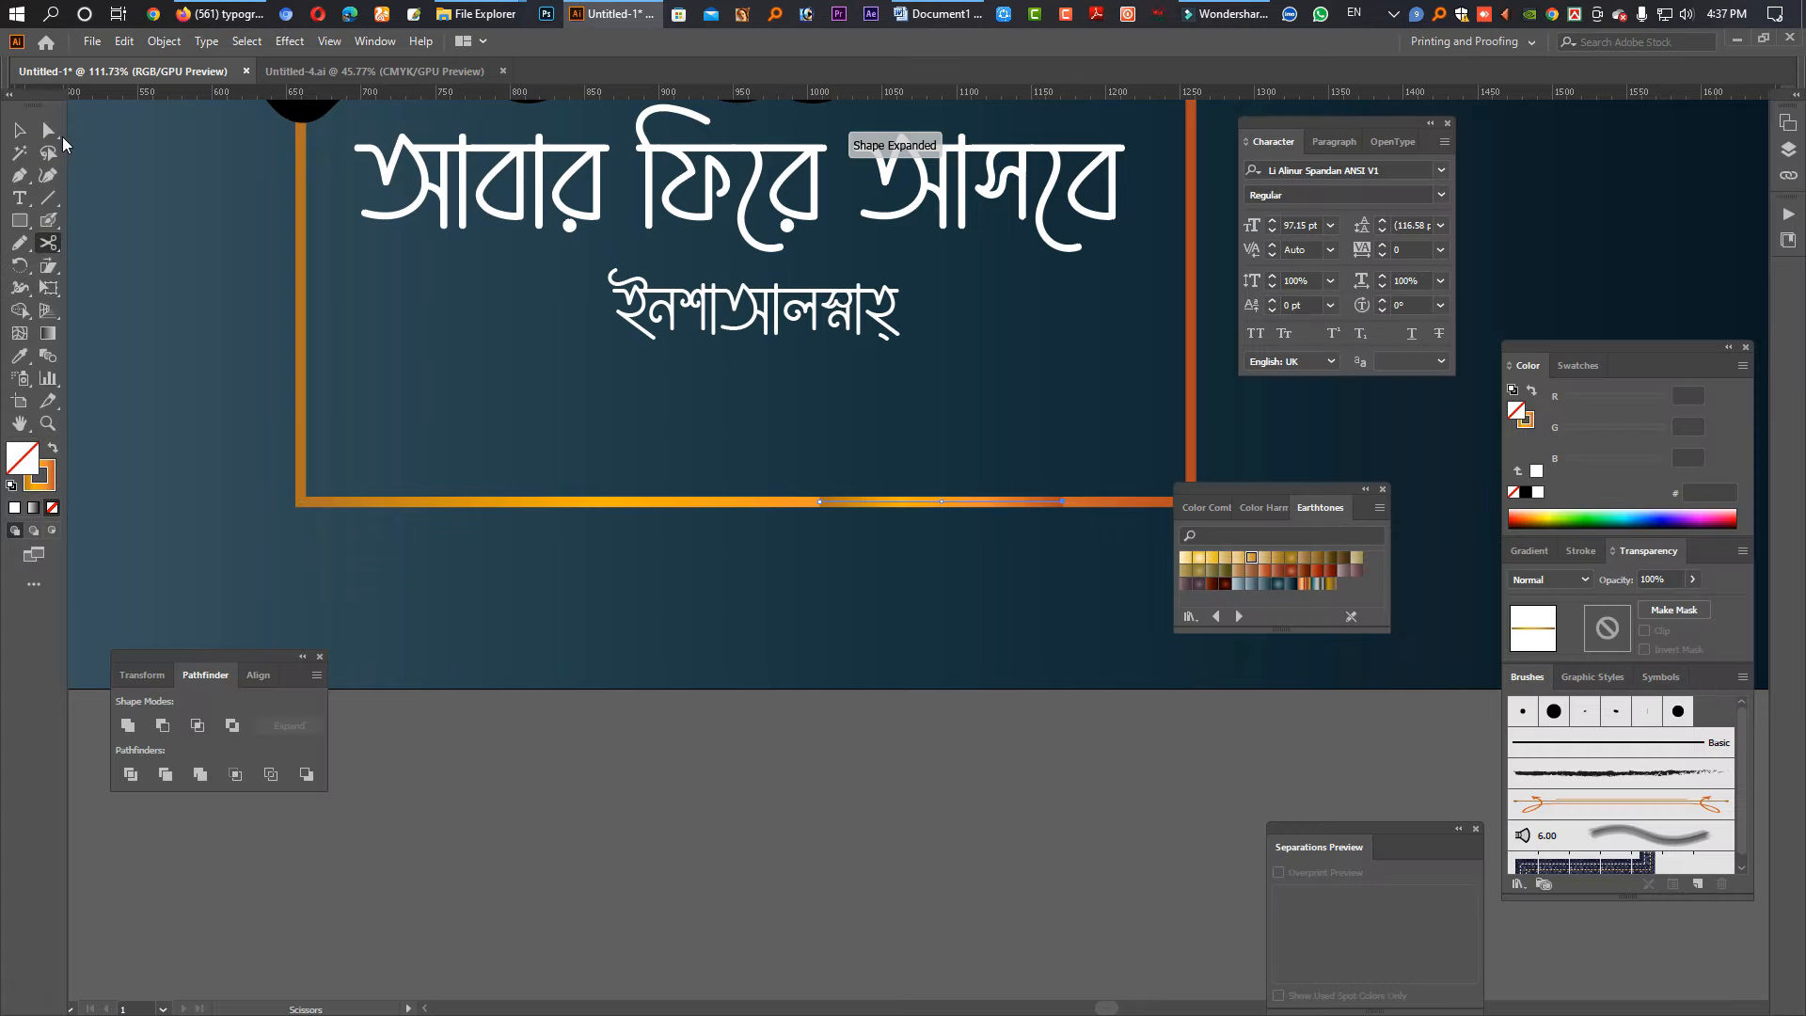
pyautogui.click(41, 128)
pyautogui.press('Delete')
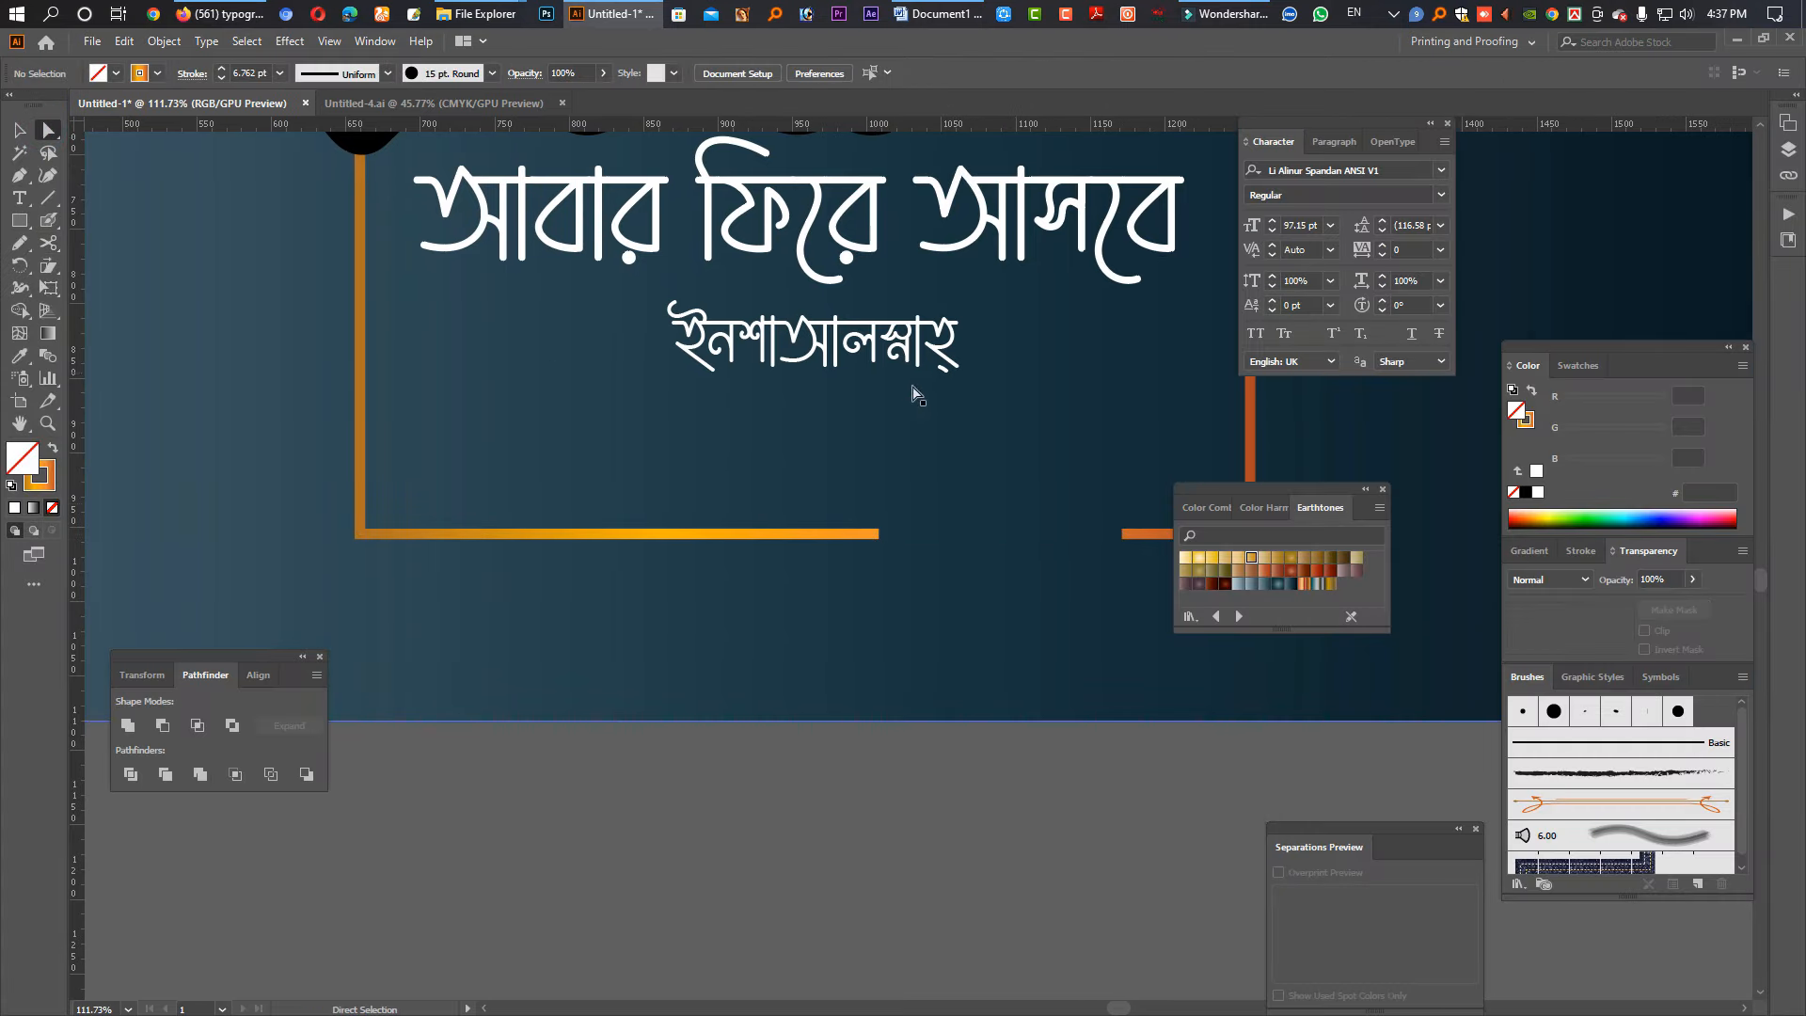
# Step: Change the font of the ইনশাআল্লাহ্ line to Li Alinur Spandan ANSI V2
pyautogui.press('v')
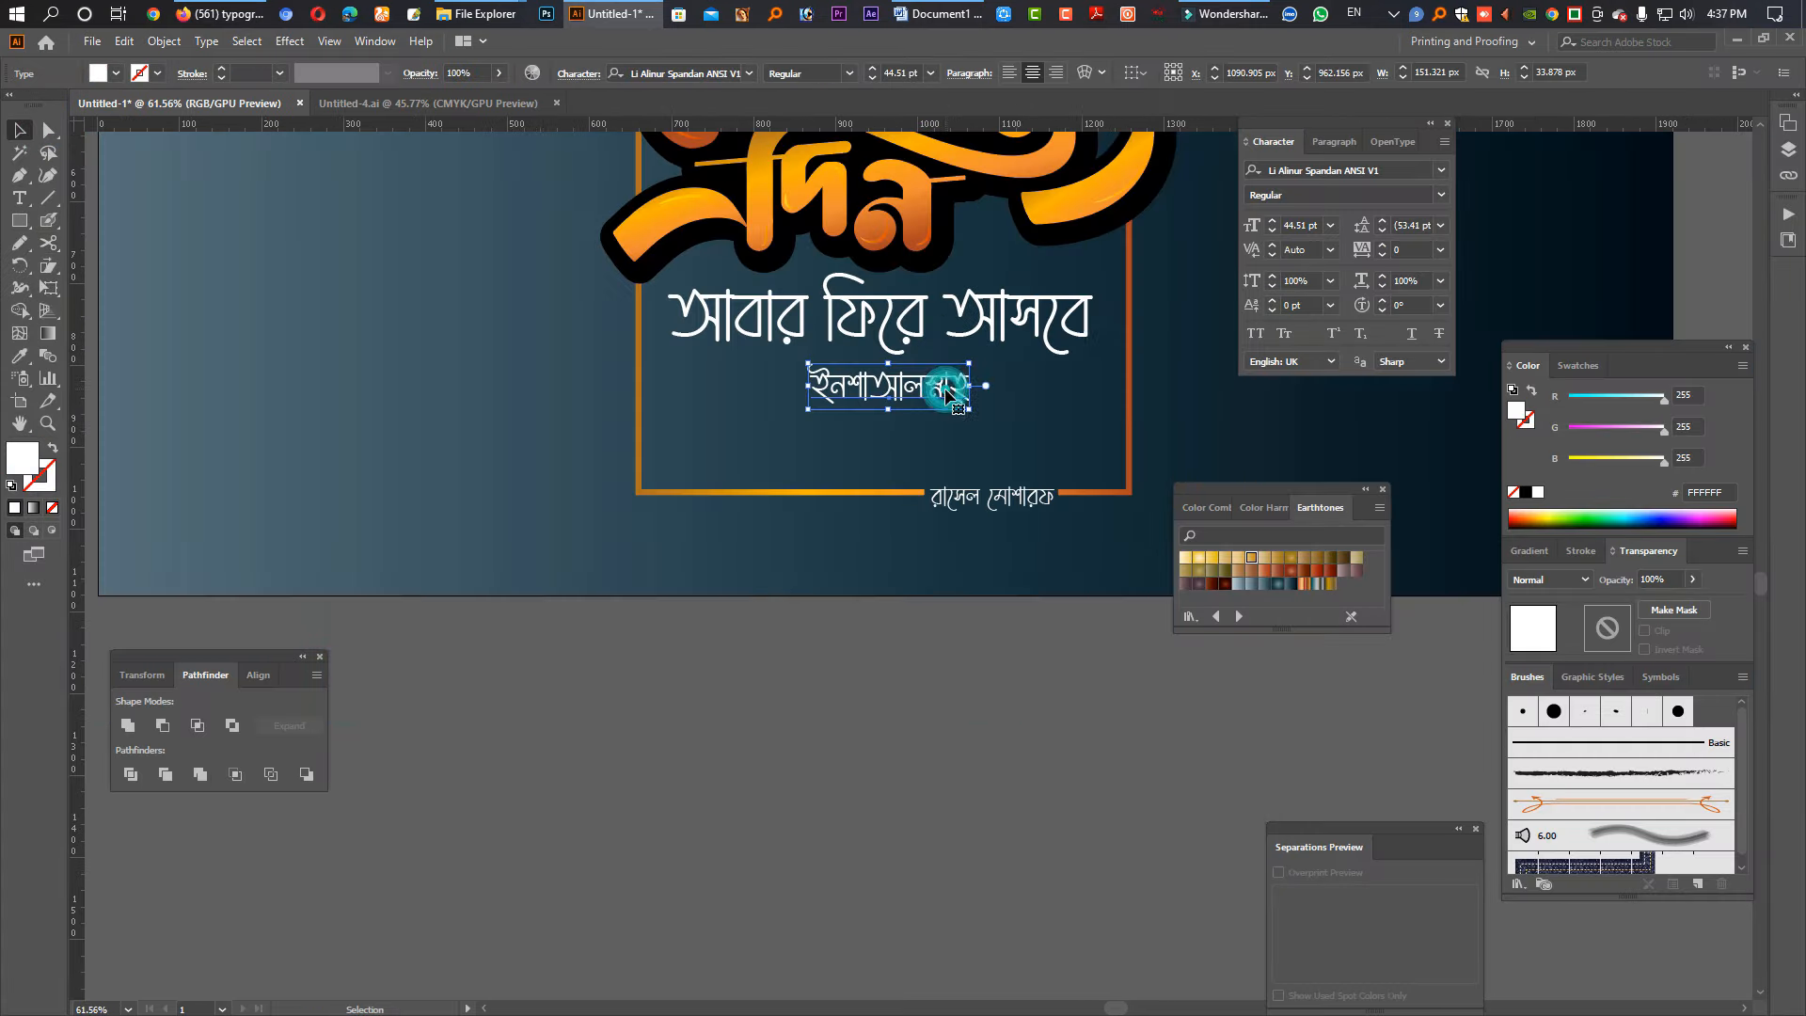
pyautogui.click(1325, 173)
pyautogui.press('Up')
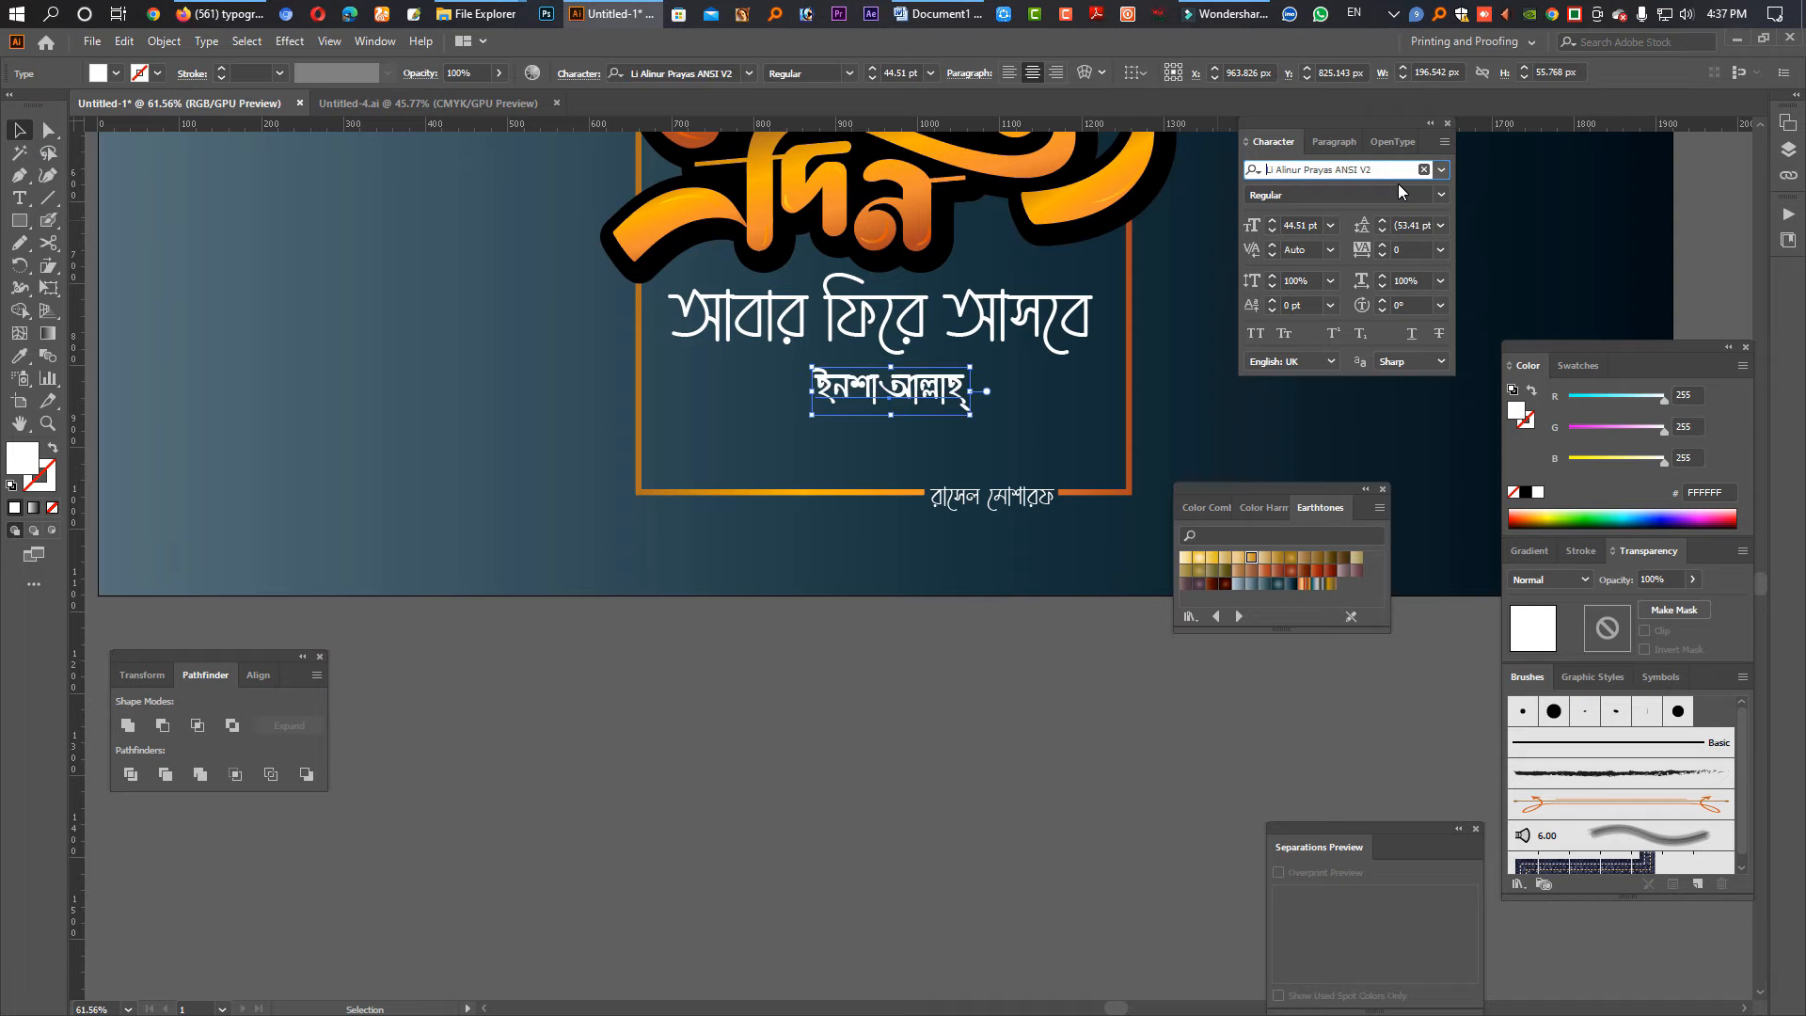
pyautogui.press('Down')
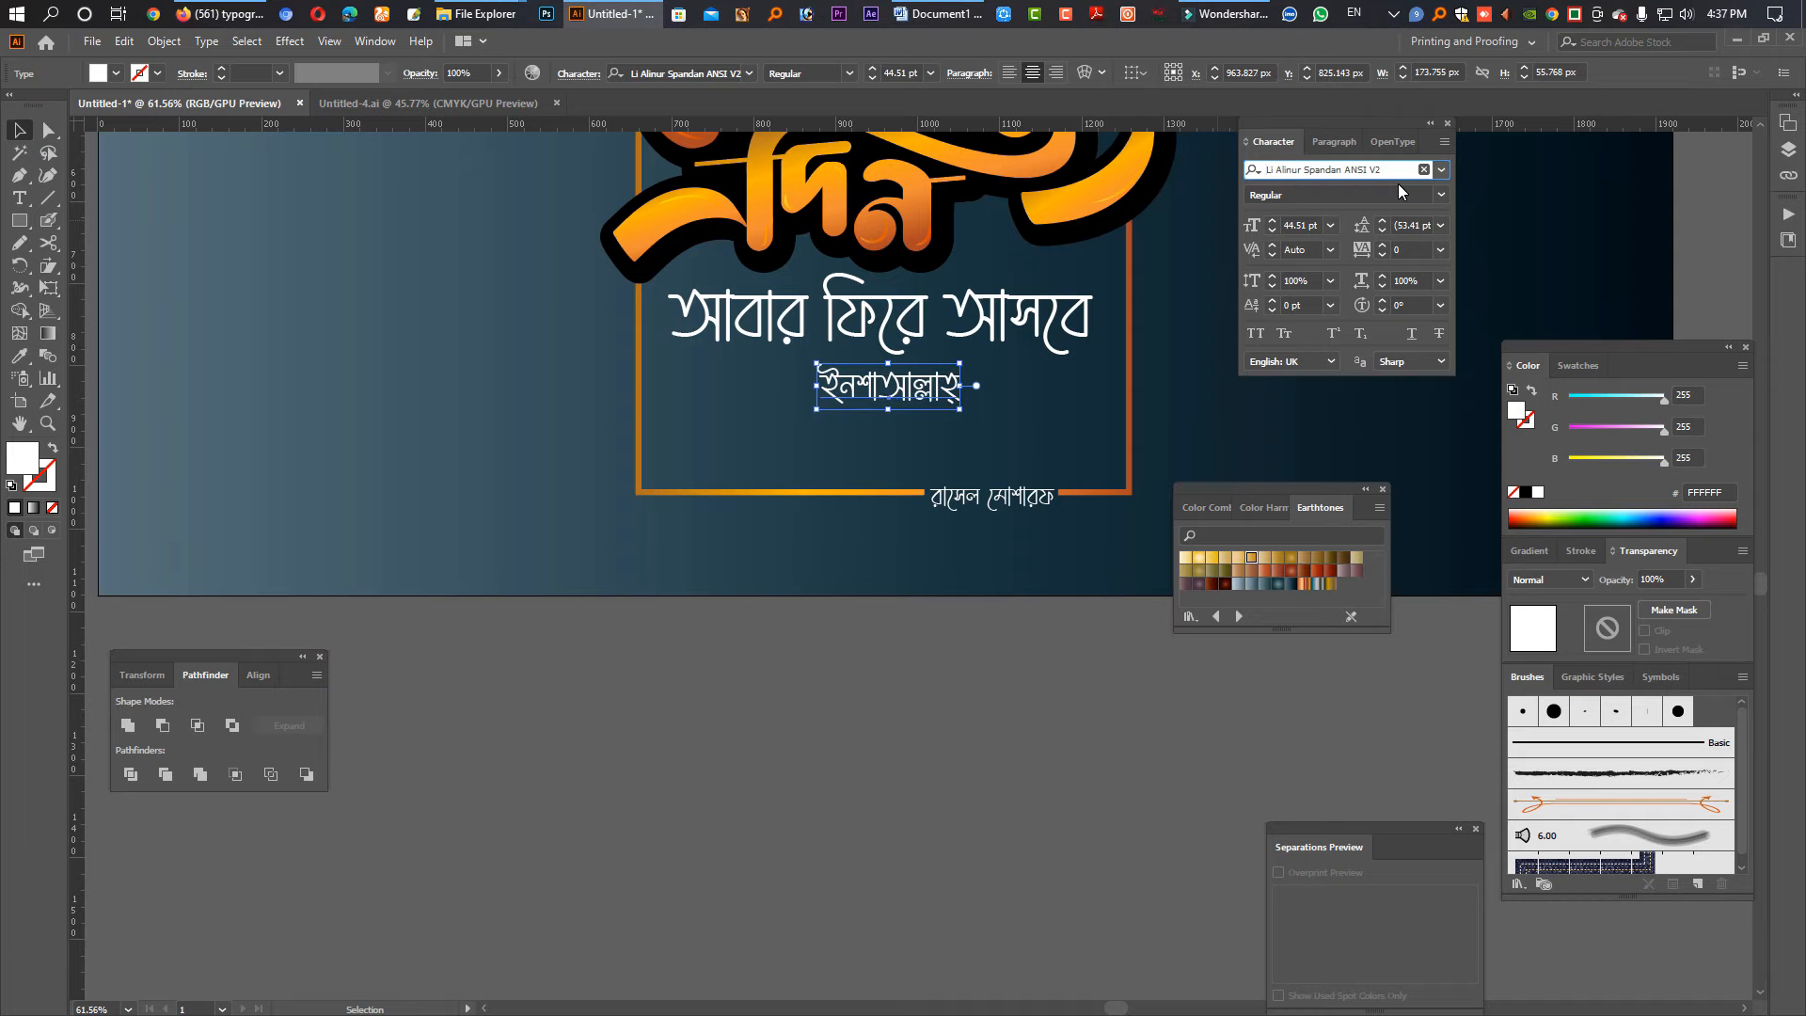
pyautogui.press('Return')
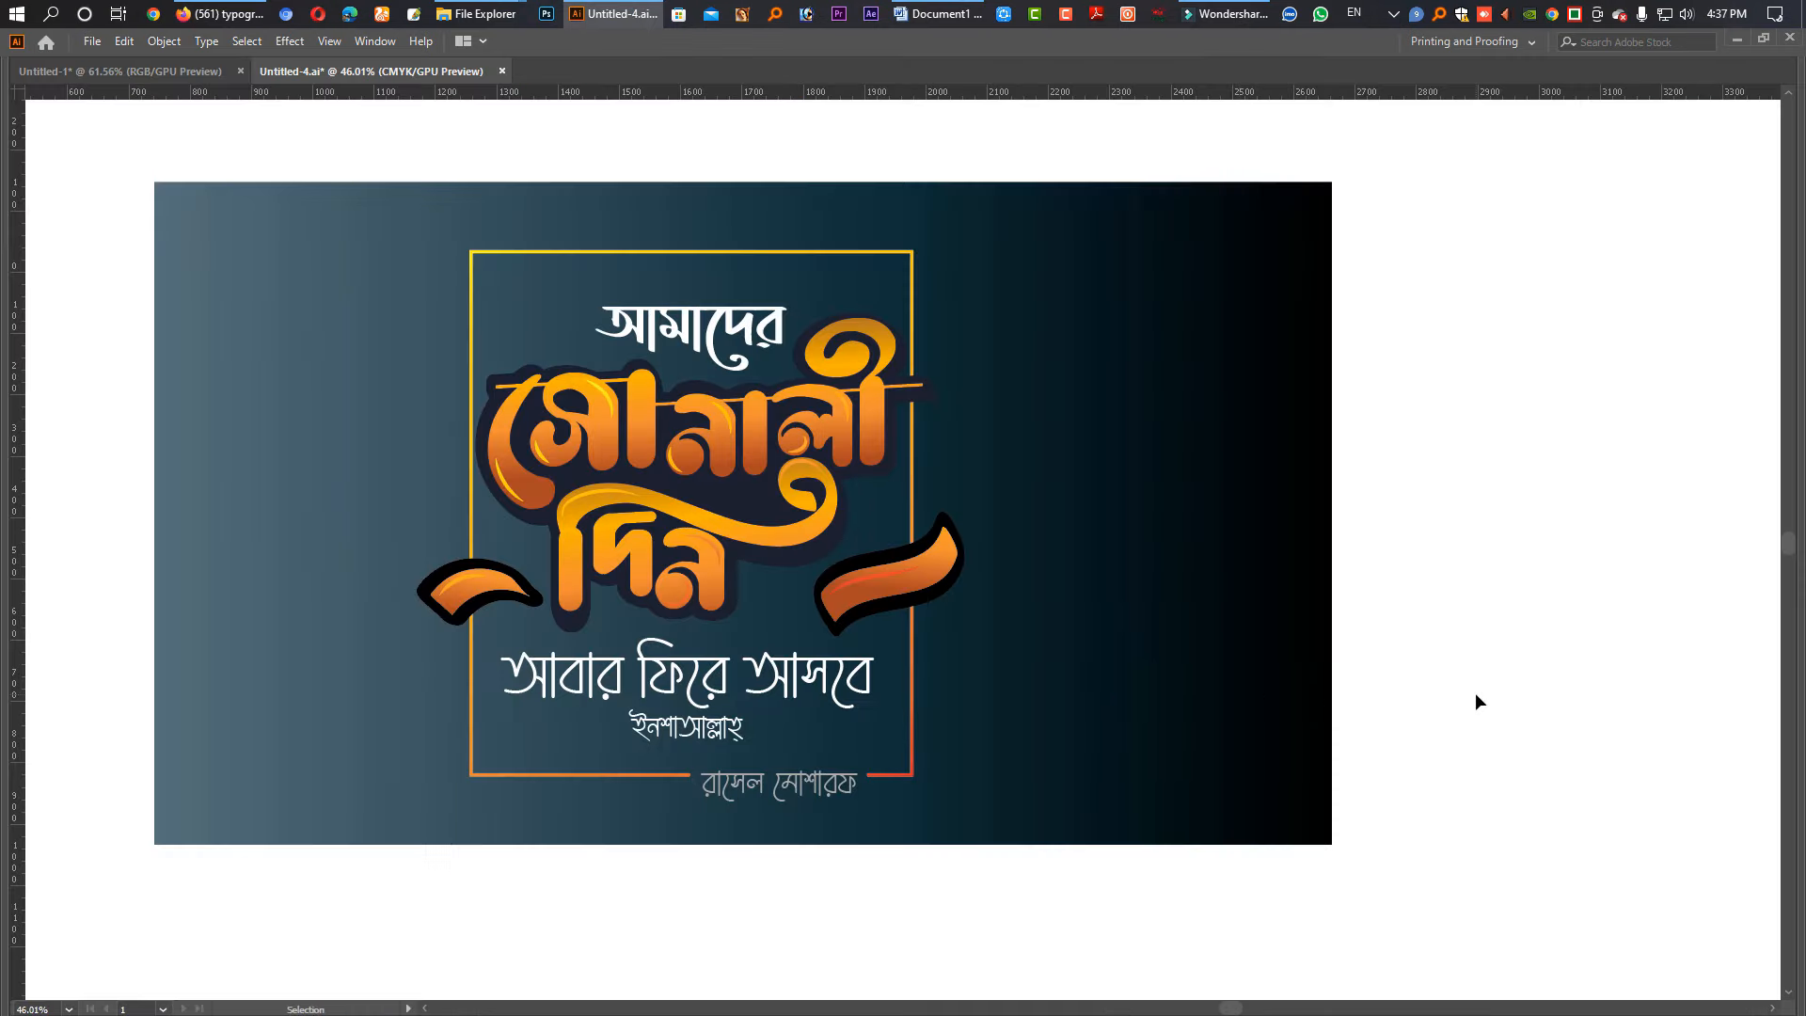